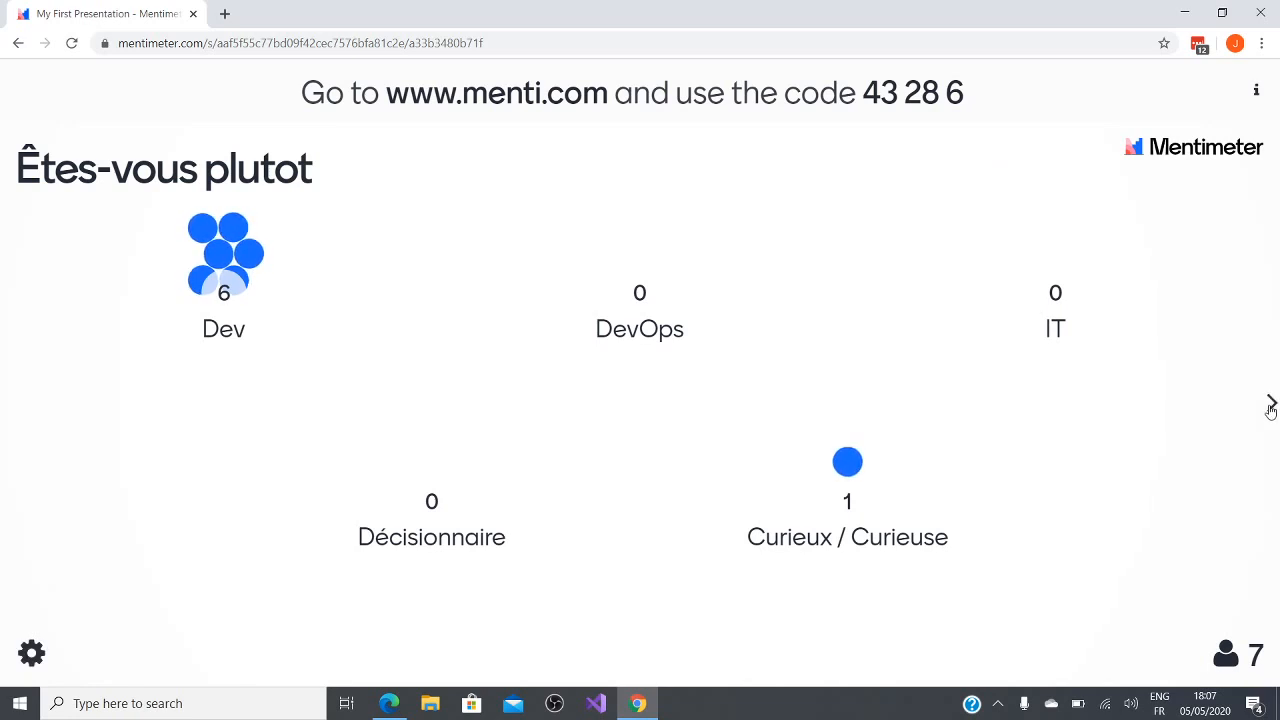
Step: Advance the Mentimeter presentation to the next poll question, then minimise its browser window
left_click(1270, 406)
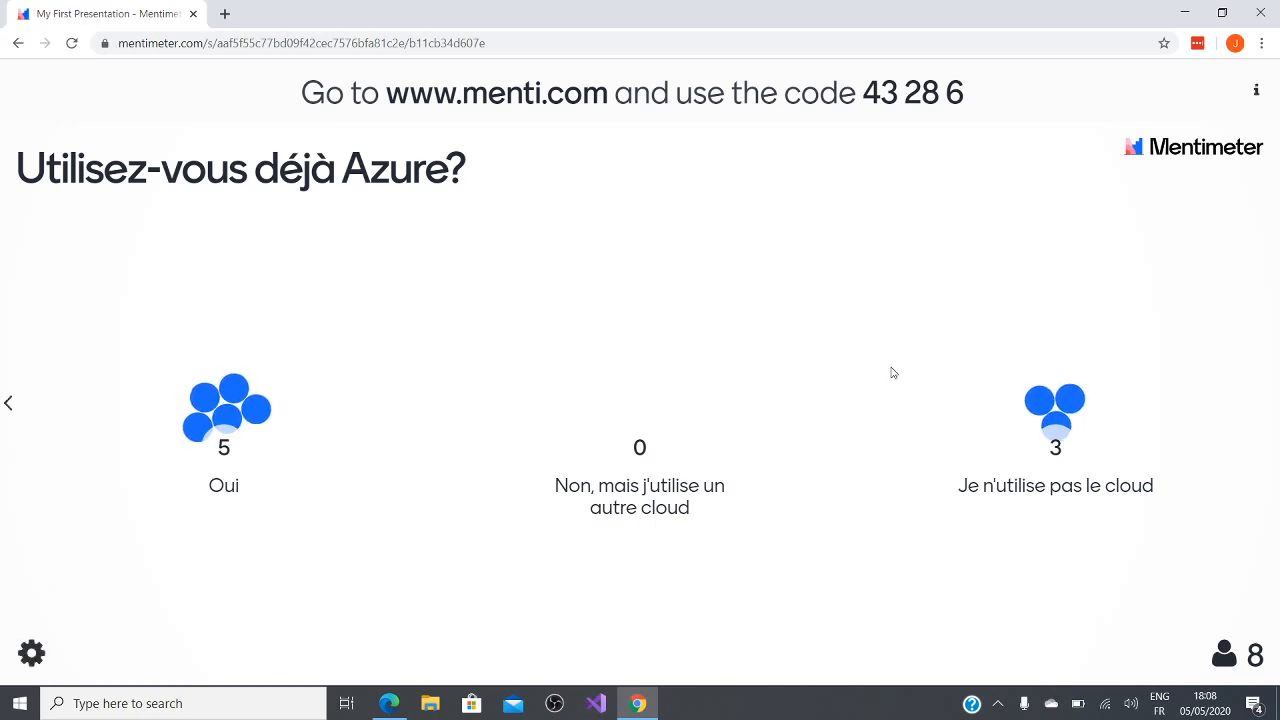
left_click(1188, 12)
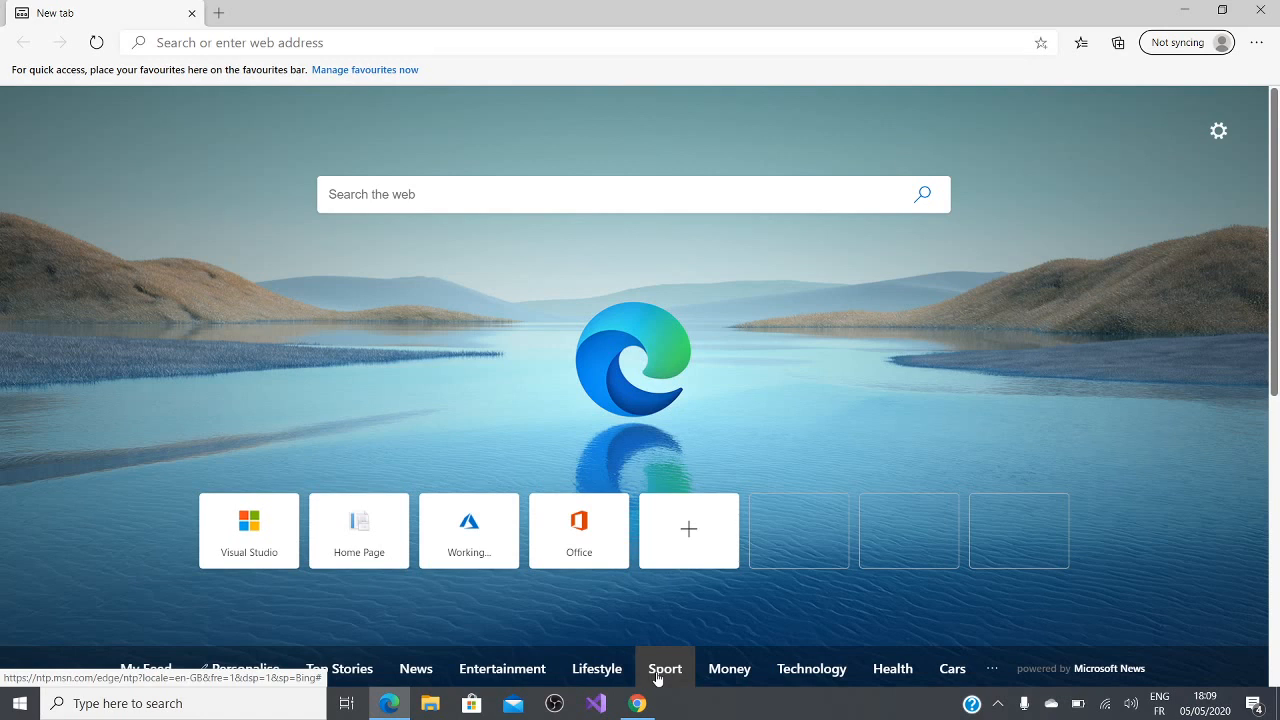
left_click(489, 38)
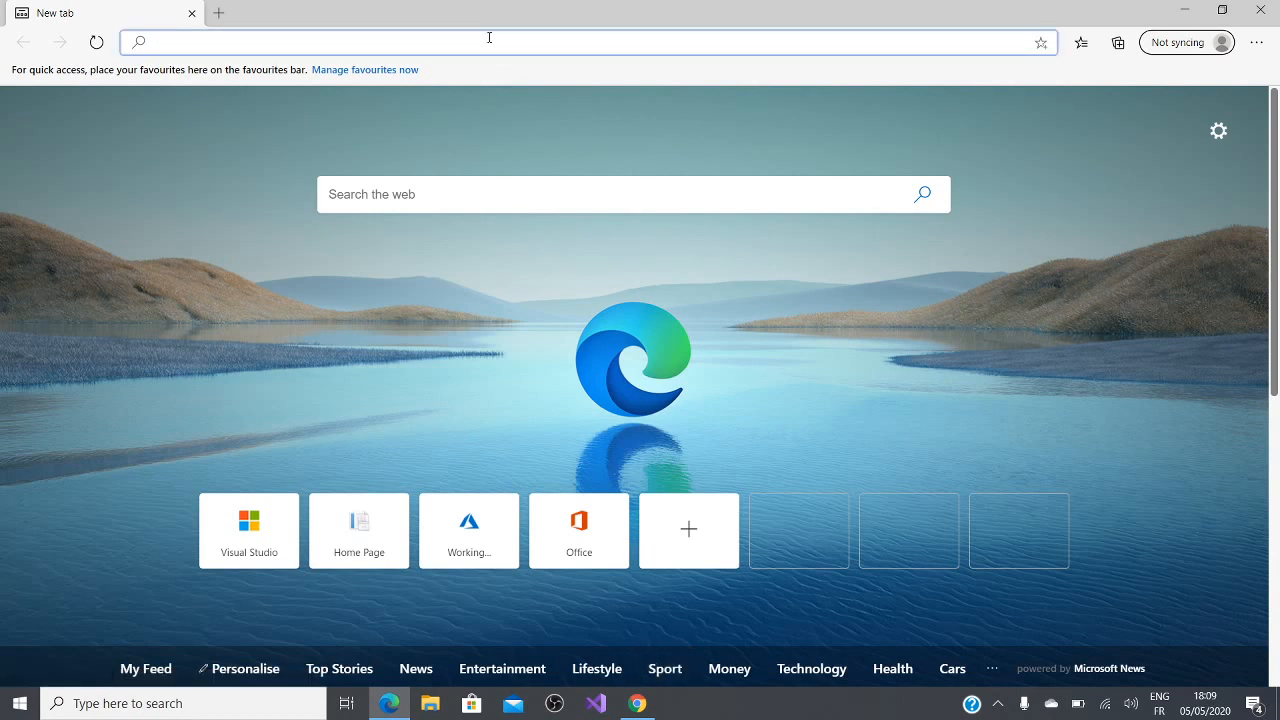
type("portal")
key("Right")
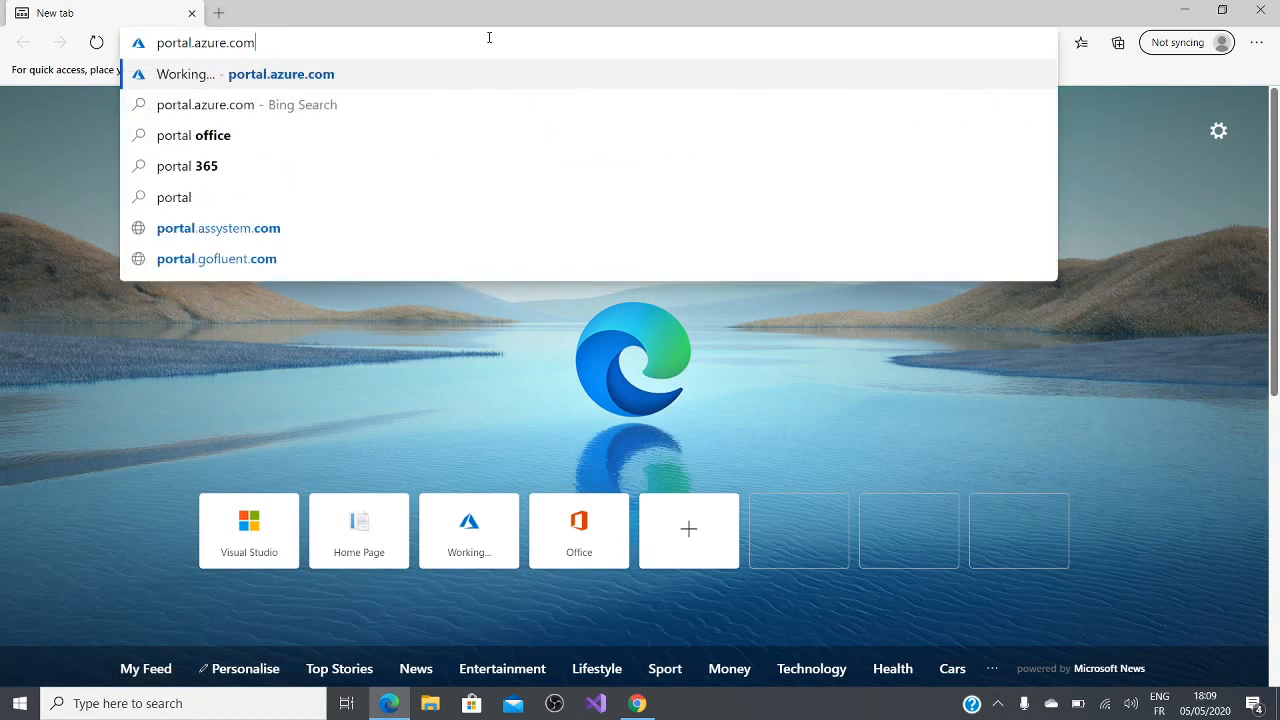
key("BackSpace")
key("BackSpace")
key("BackSpace")
key("BackSpace")
key("BackSpace")
key("BackSpace")
key("BackSpace")
key("BackSpace")
key("BackSpace")
key("BackSpace")
key("BackSpace")
key("BackSpace")
key("BackSpace")
key("BackSpace")
key("BackSpace")
key("BackSpace")
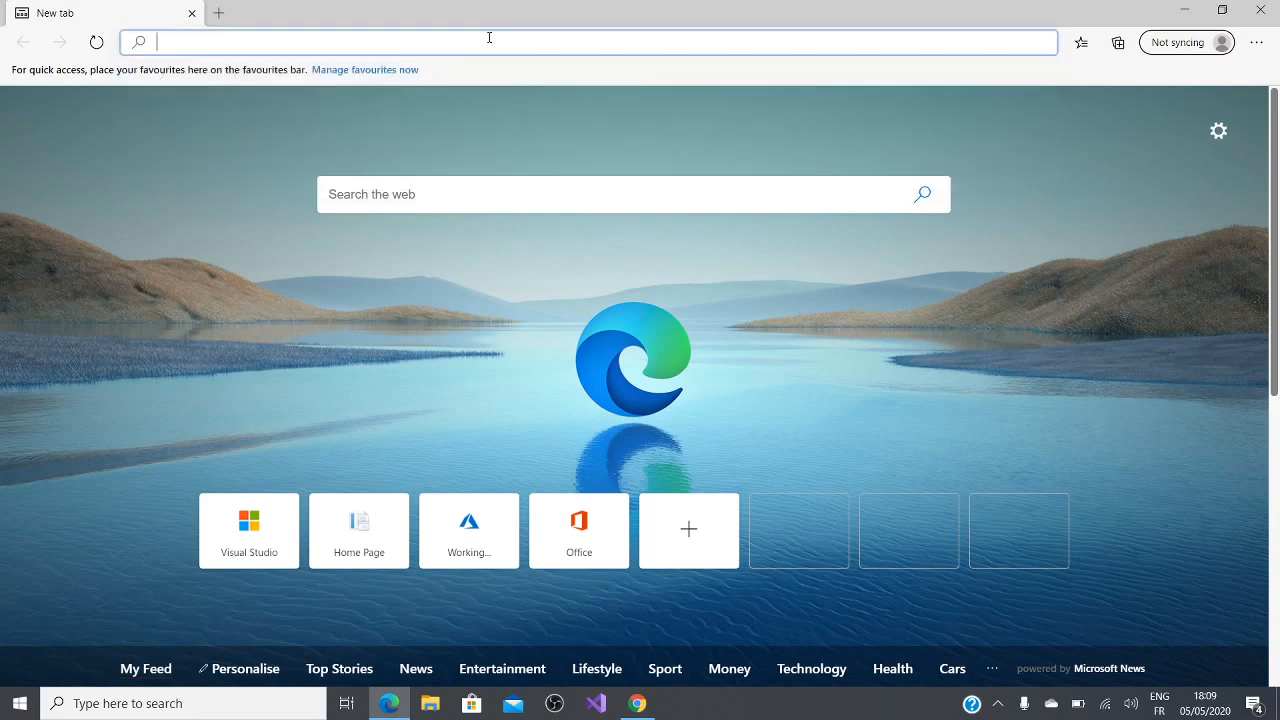
Step: Go to the visualstudio.com website
type("visualstudio.com")
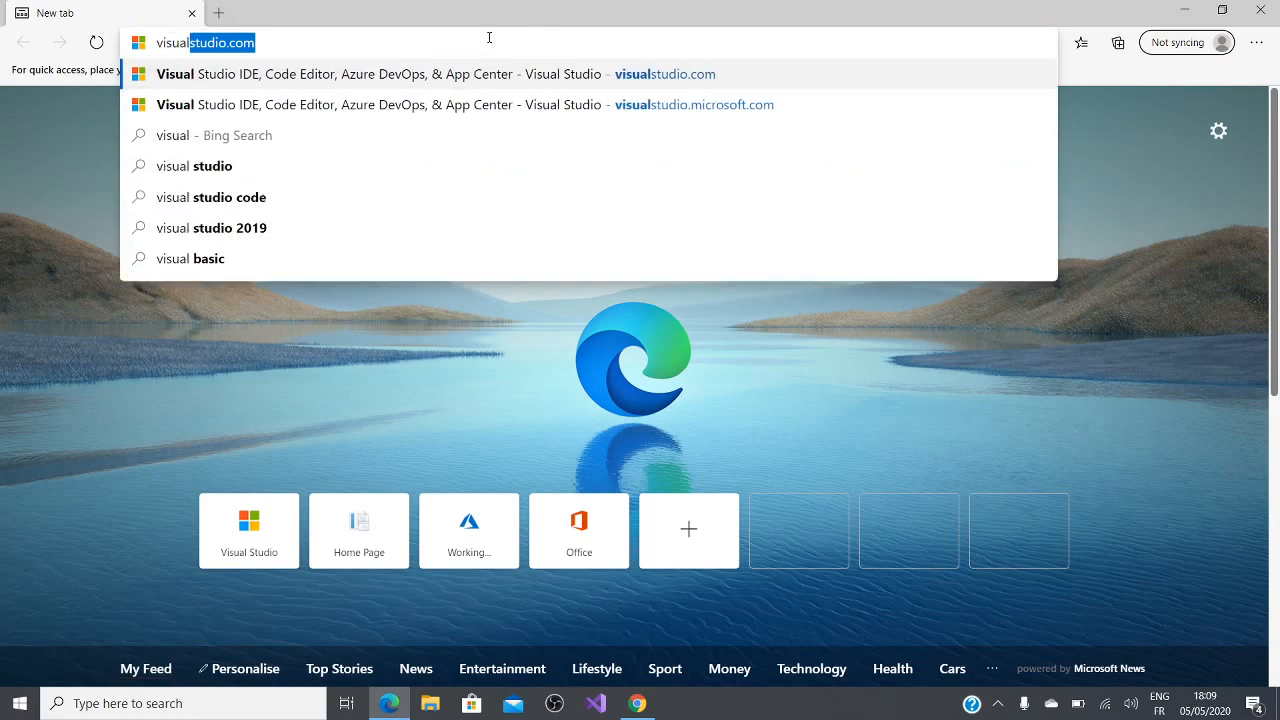
key("Right")
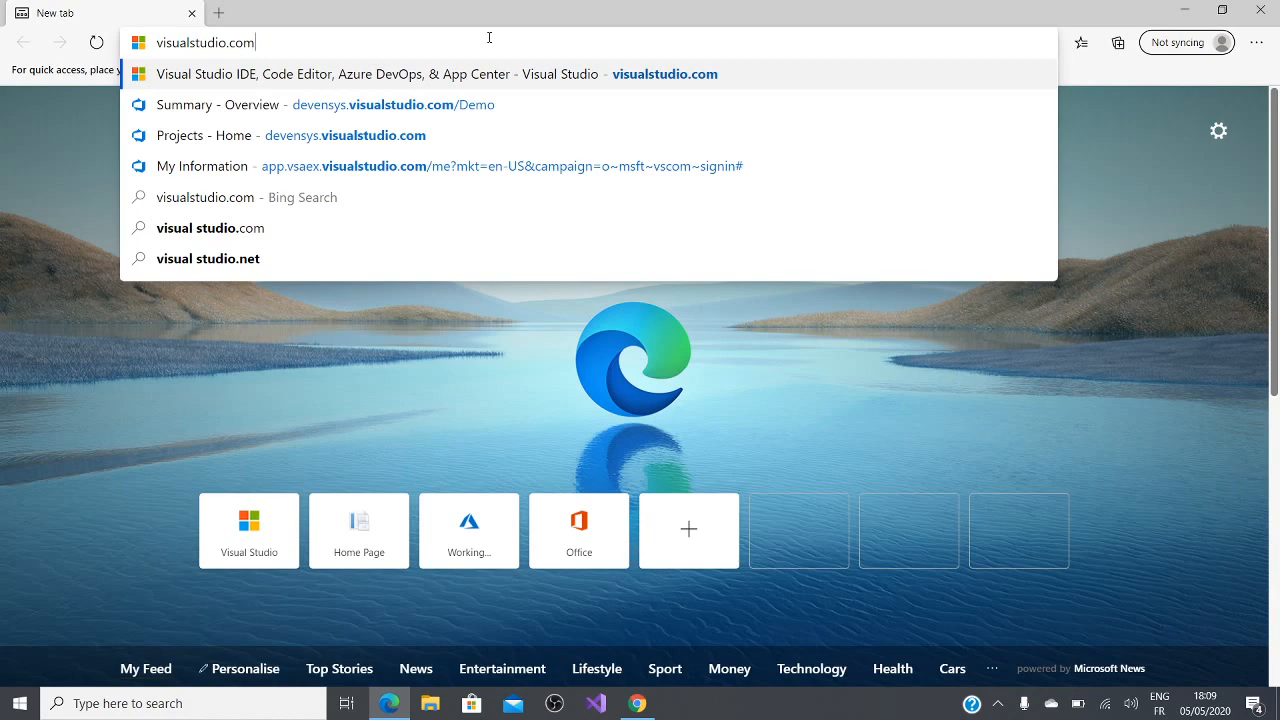
key("Return")
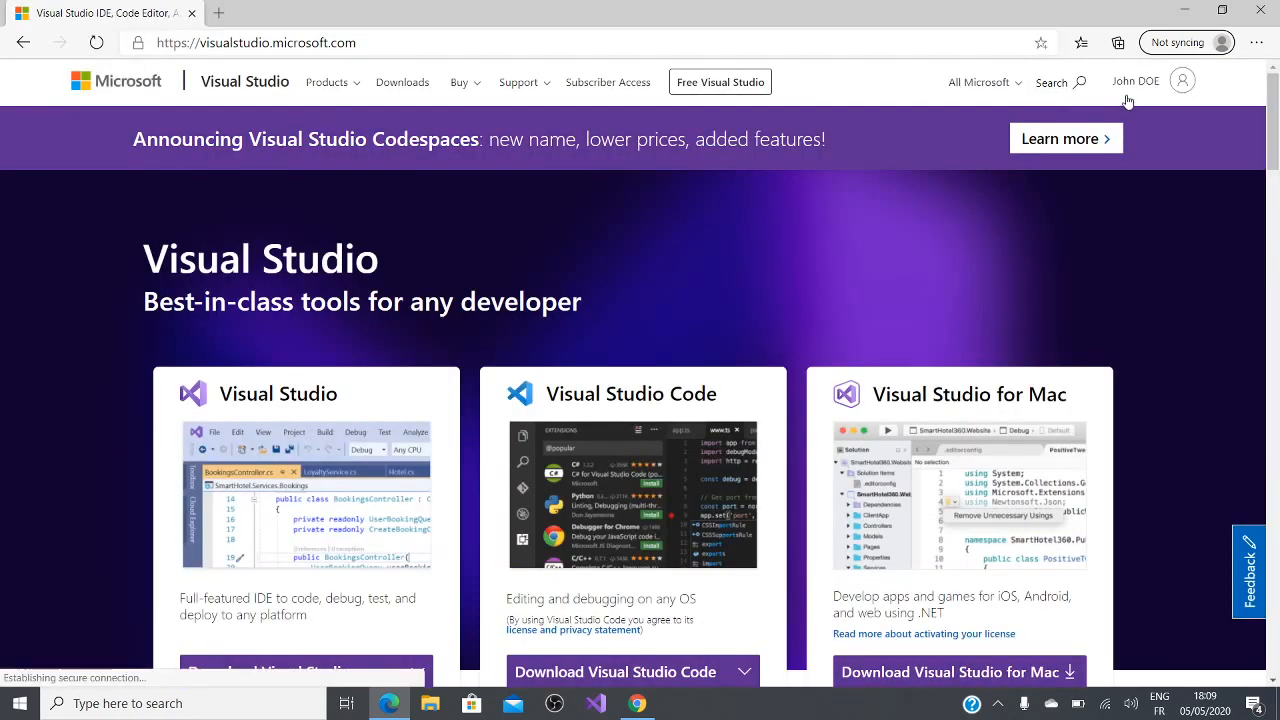
Step: Open the signed-in account's profile page and go to its d26demo Azure DevOps organization
left_click(1135, 81)
left_click(1083, 238)
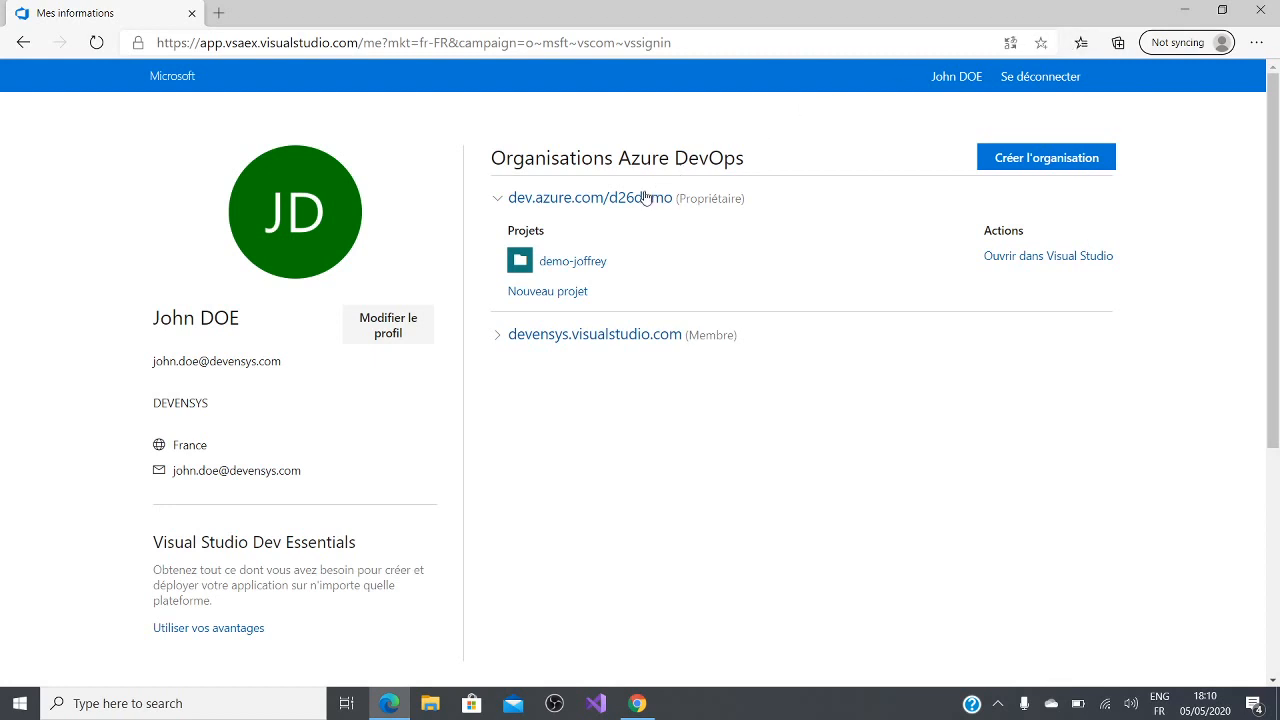
left_click(598, 198)
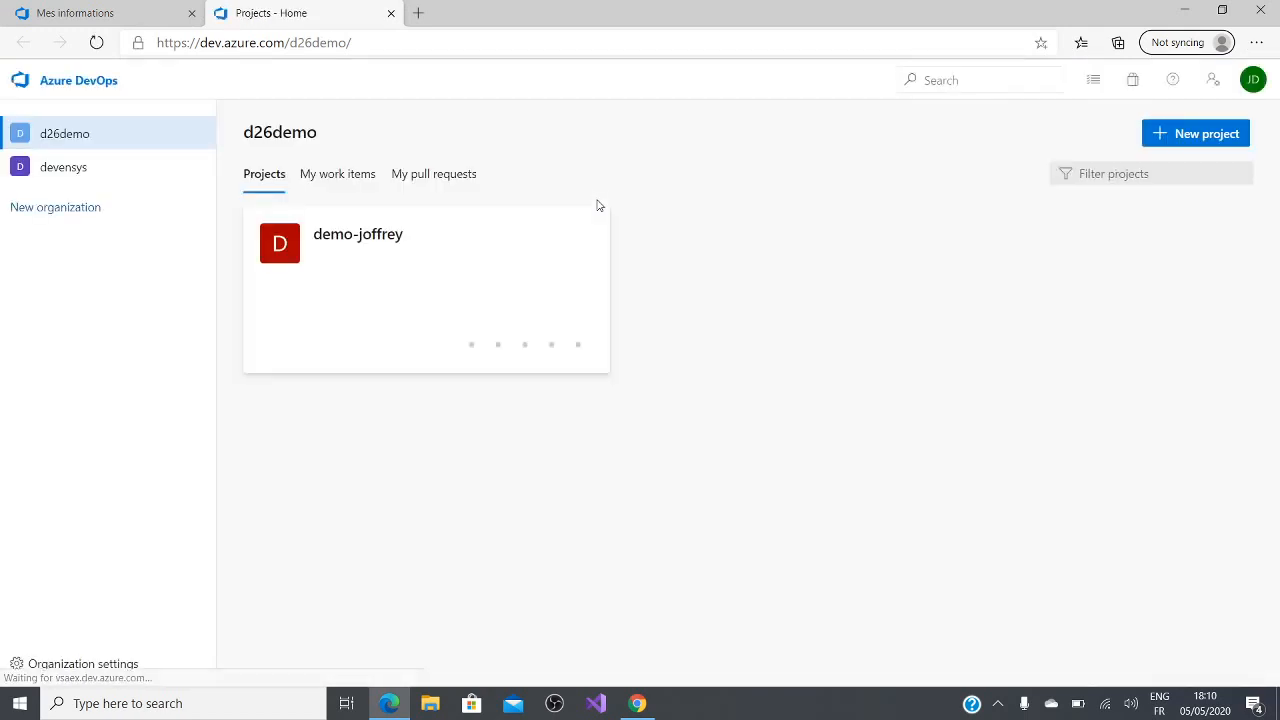
Step: Start a new project named DemoMug, with its advanced options shown and the description "Une petit démo"
left_click(1220, 140)
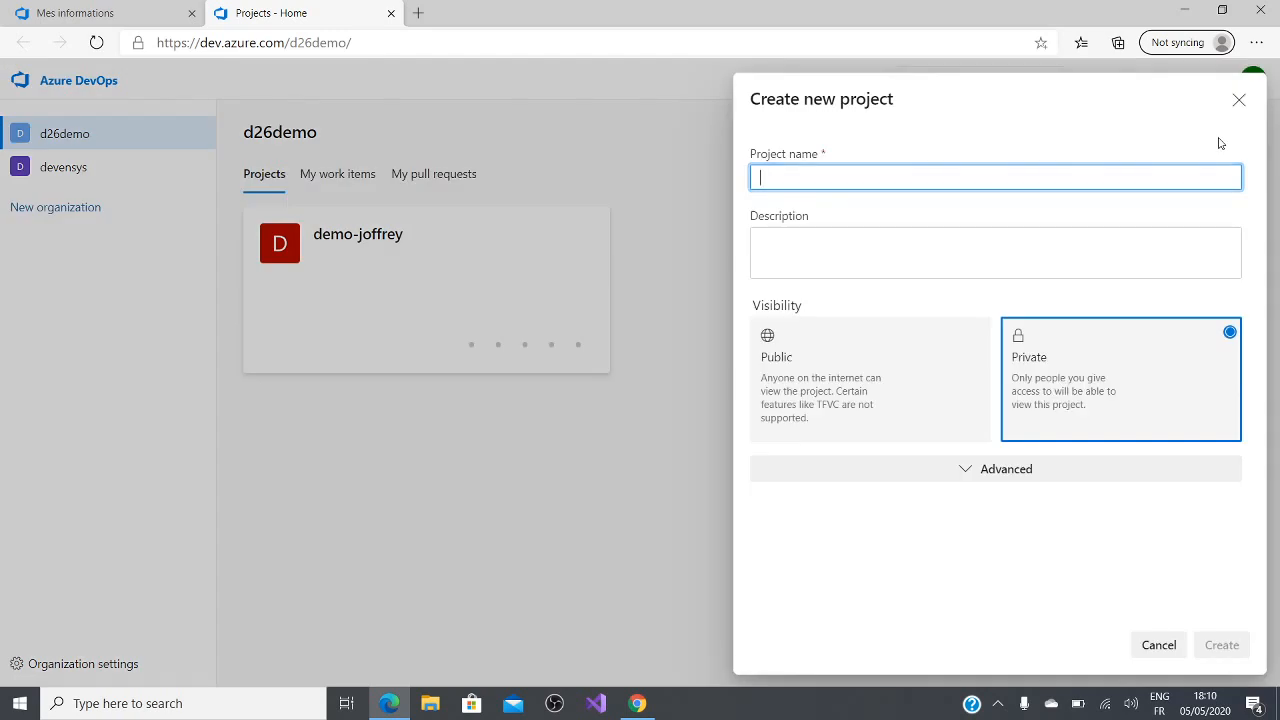
type("DemoMug")
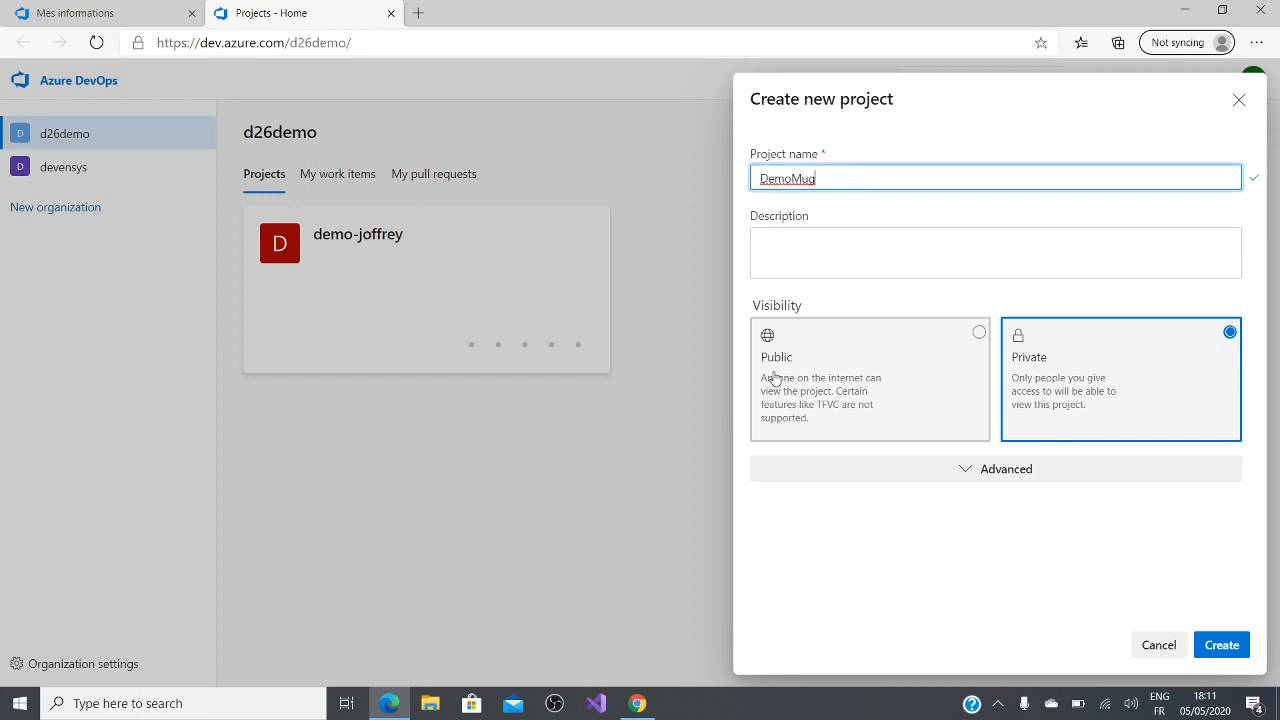
left_click(990, 476)
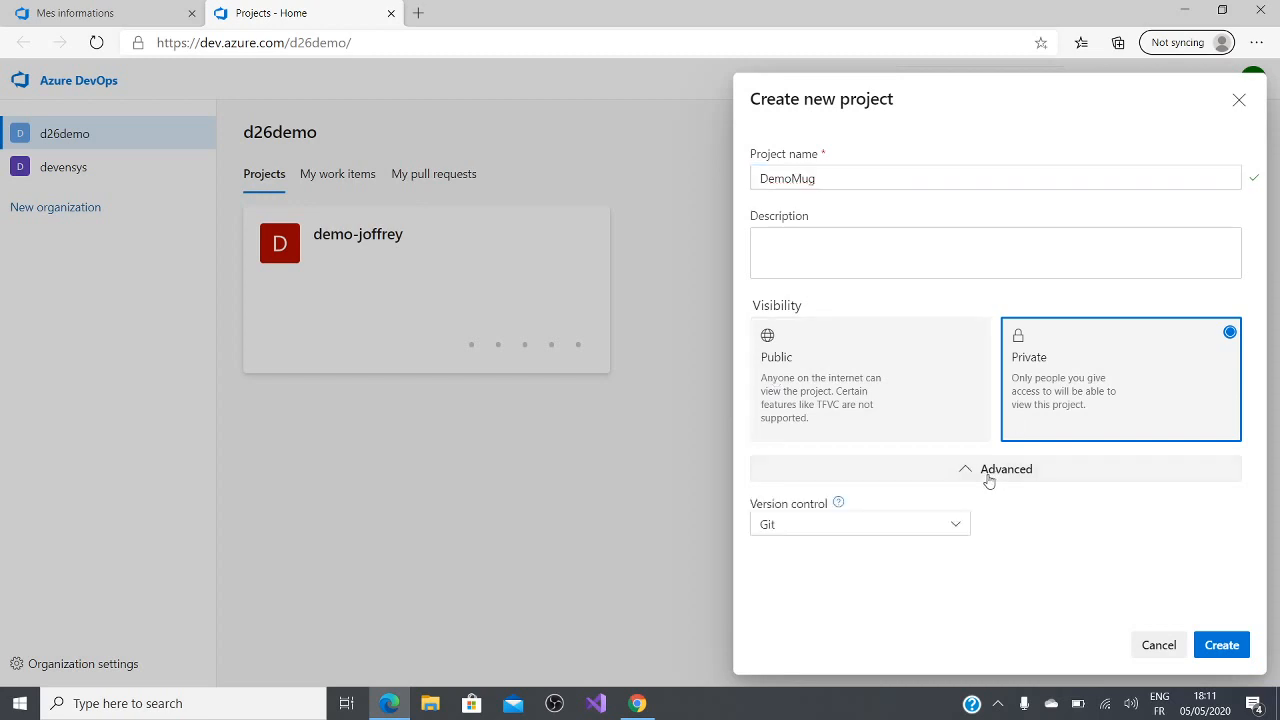
left_click(820, 260)
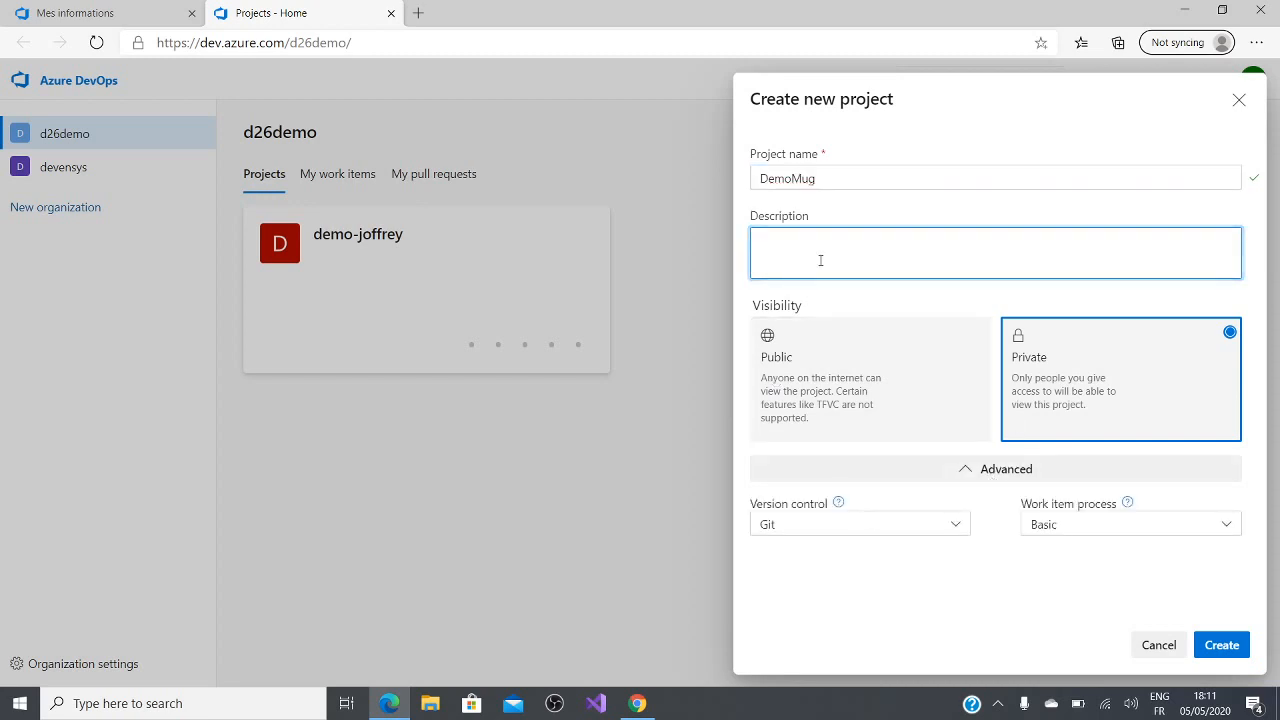
type("Une petit")
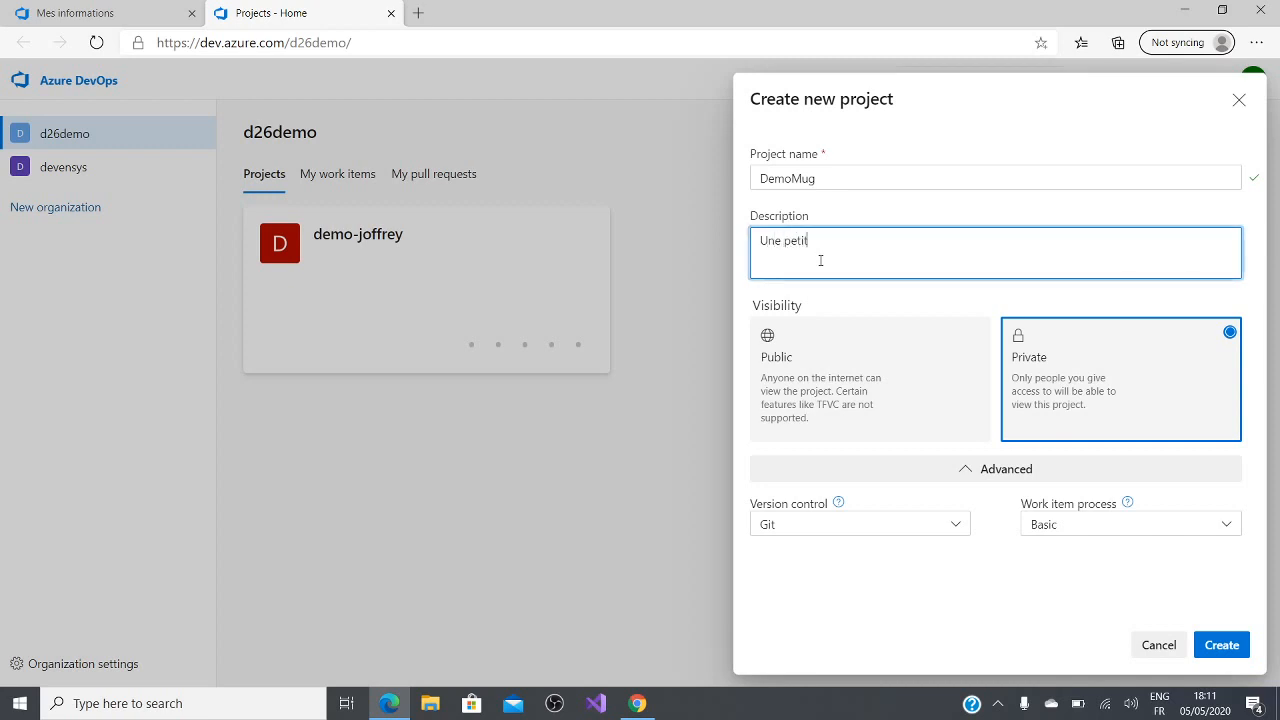
type(" démo")
Step: Choose Git version control and the Basic work item process, and create the project
left_click(936, 531)
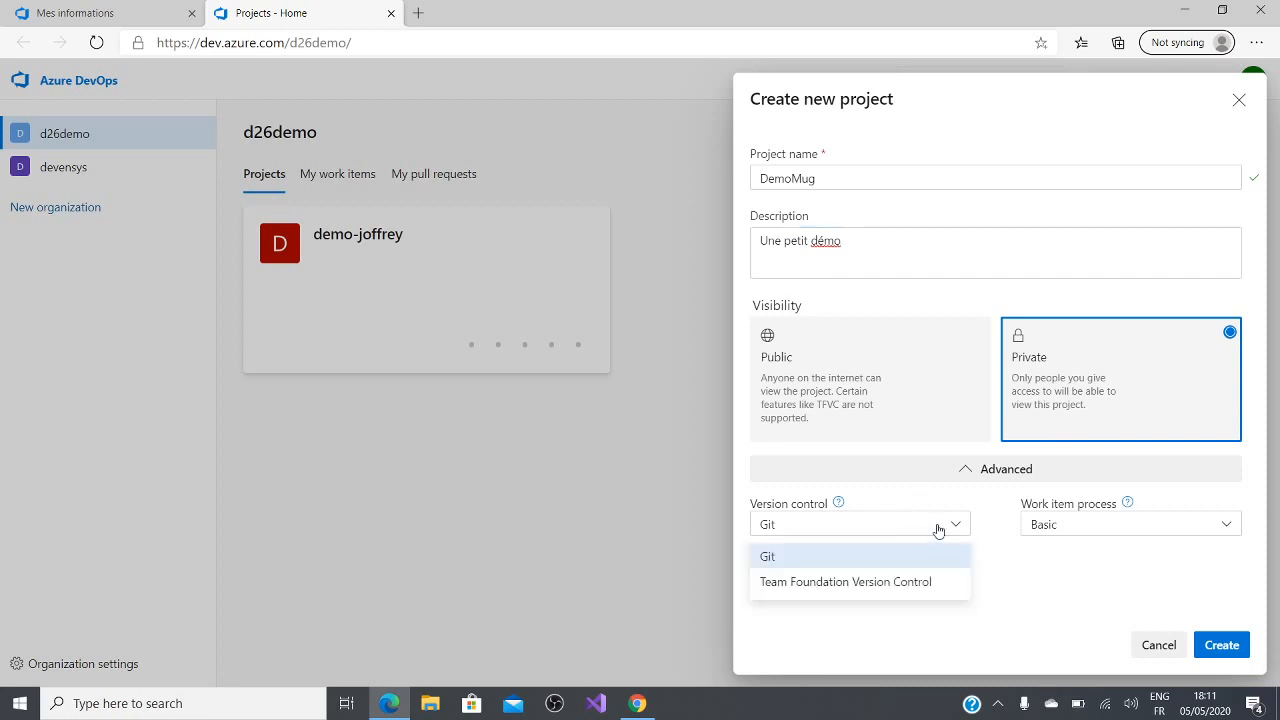
left_click(882, 565)
left_click(1051, 533)
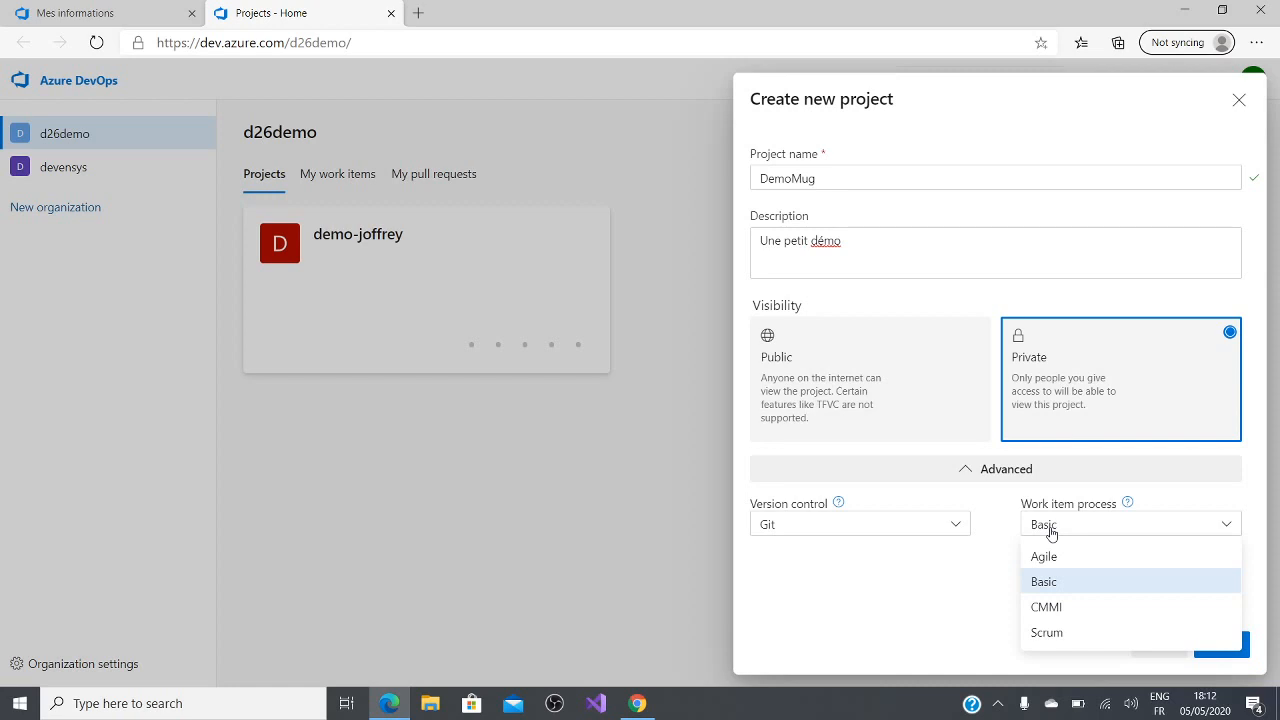
left_click(1058, 583)
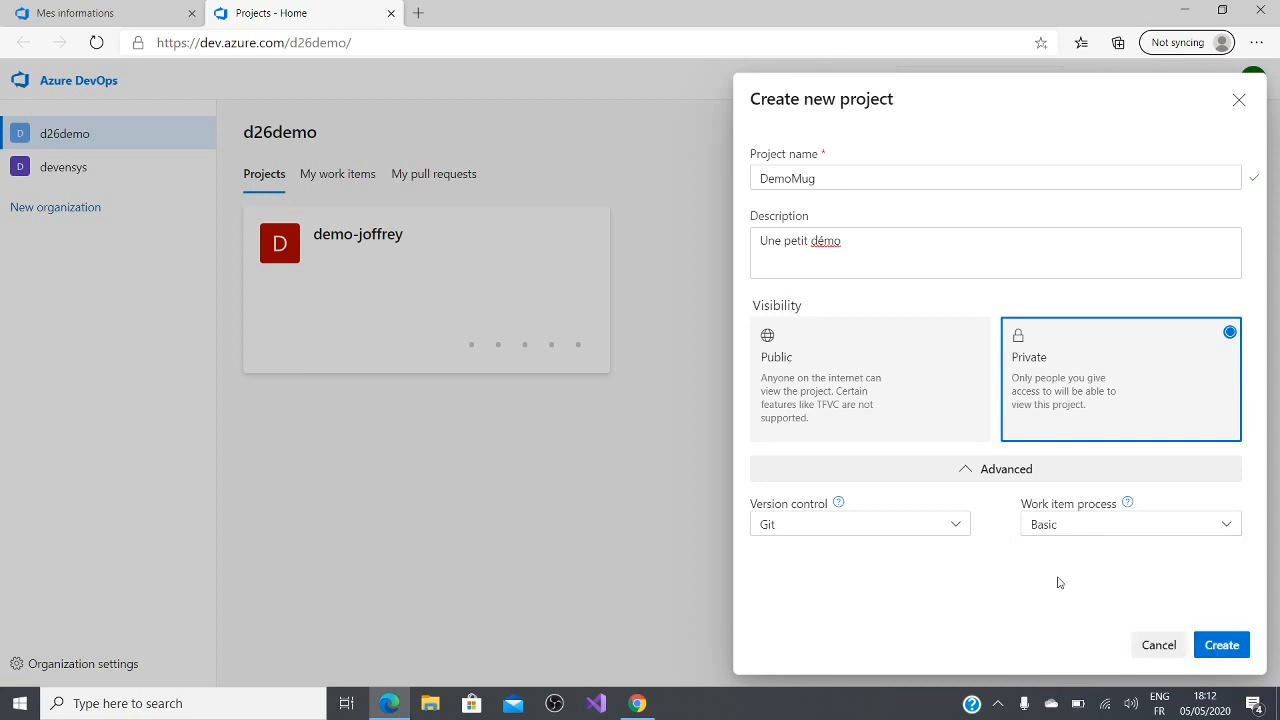
left_click(1219, 652)
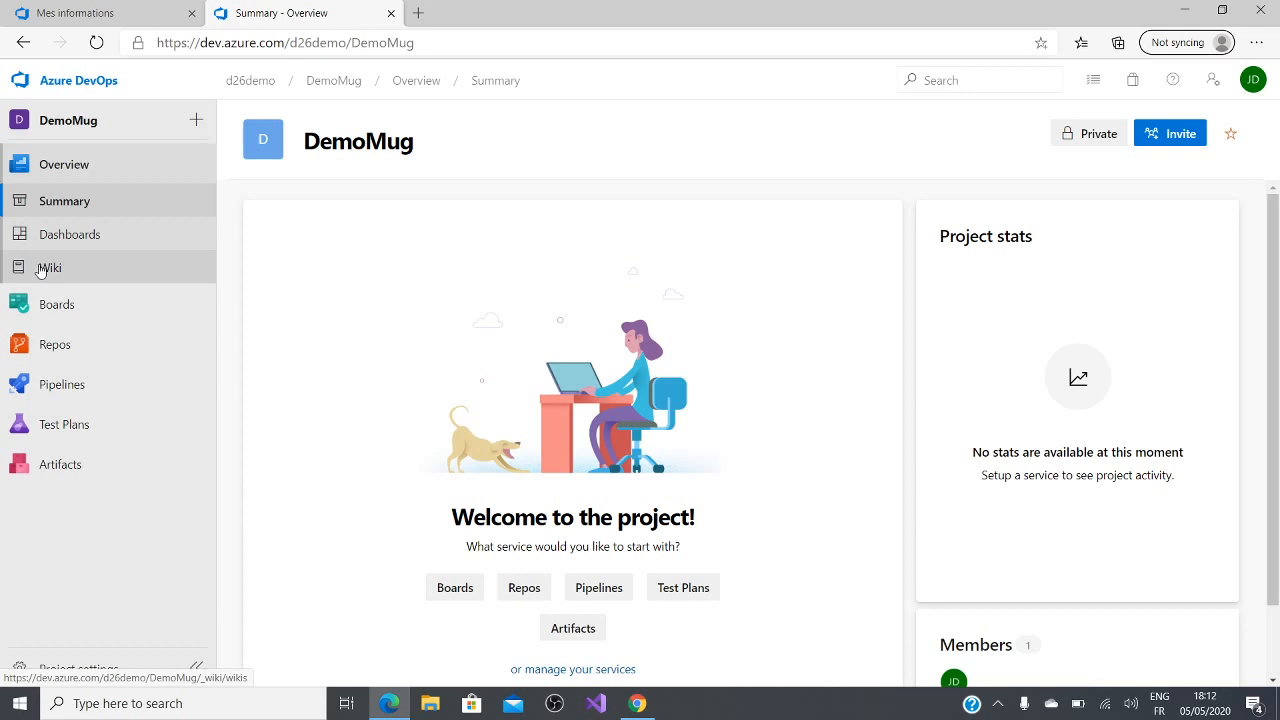
Step: Look through the project's work items, Kanban board and queries pages, dismissing the board's welcome dialog
mouse_move(74, 321)
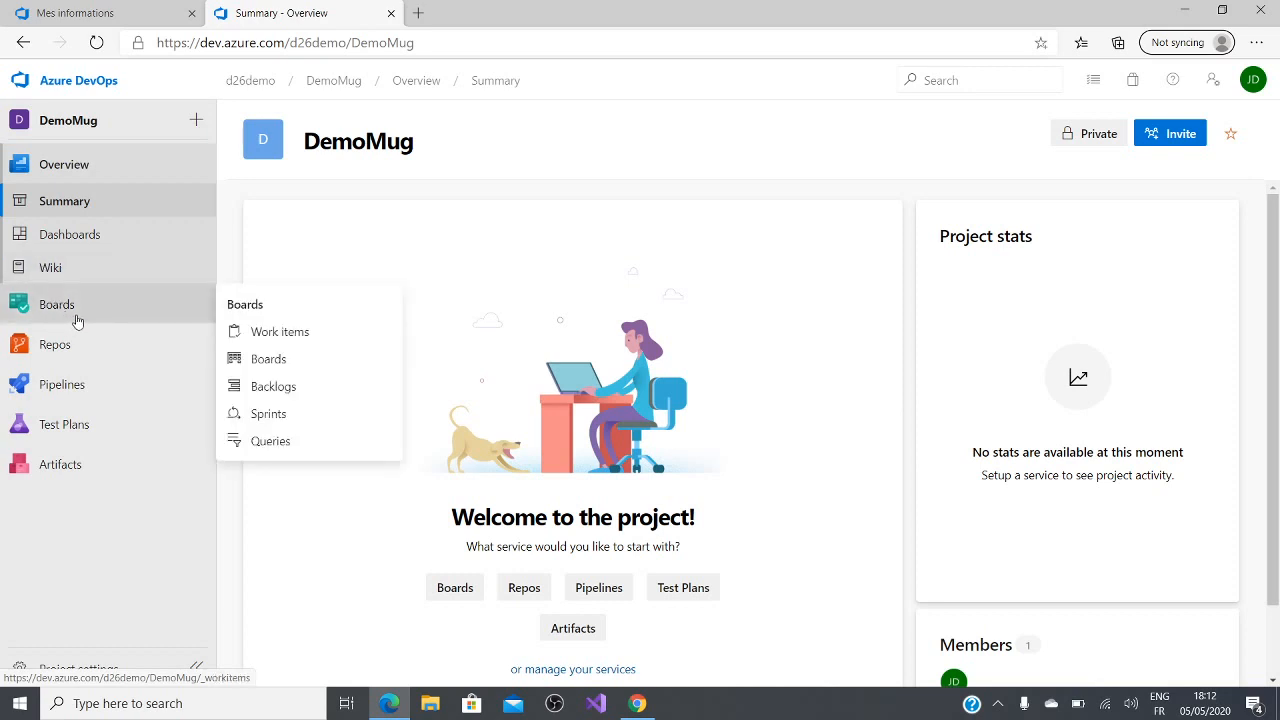
left_click(272, 331)
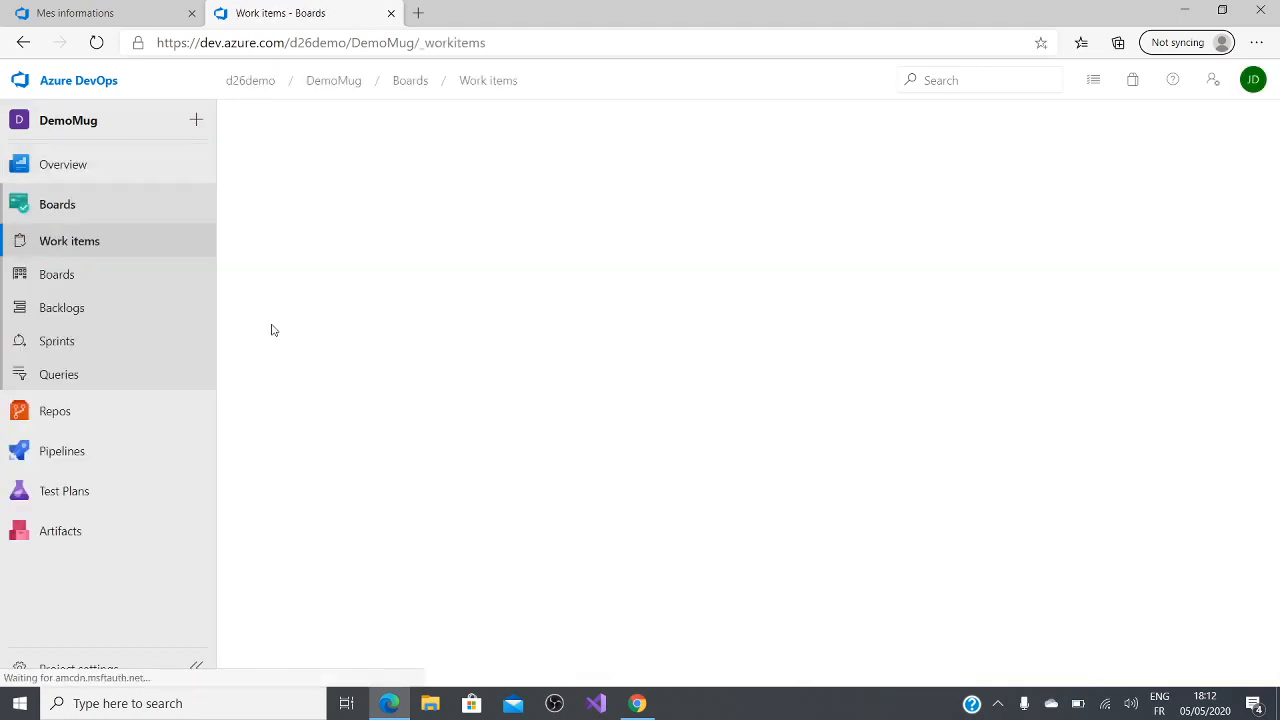
left_click(152, 284)
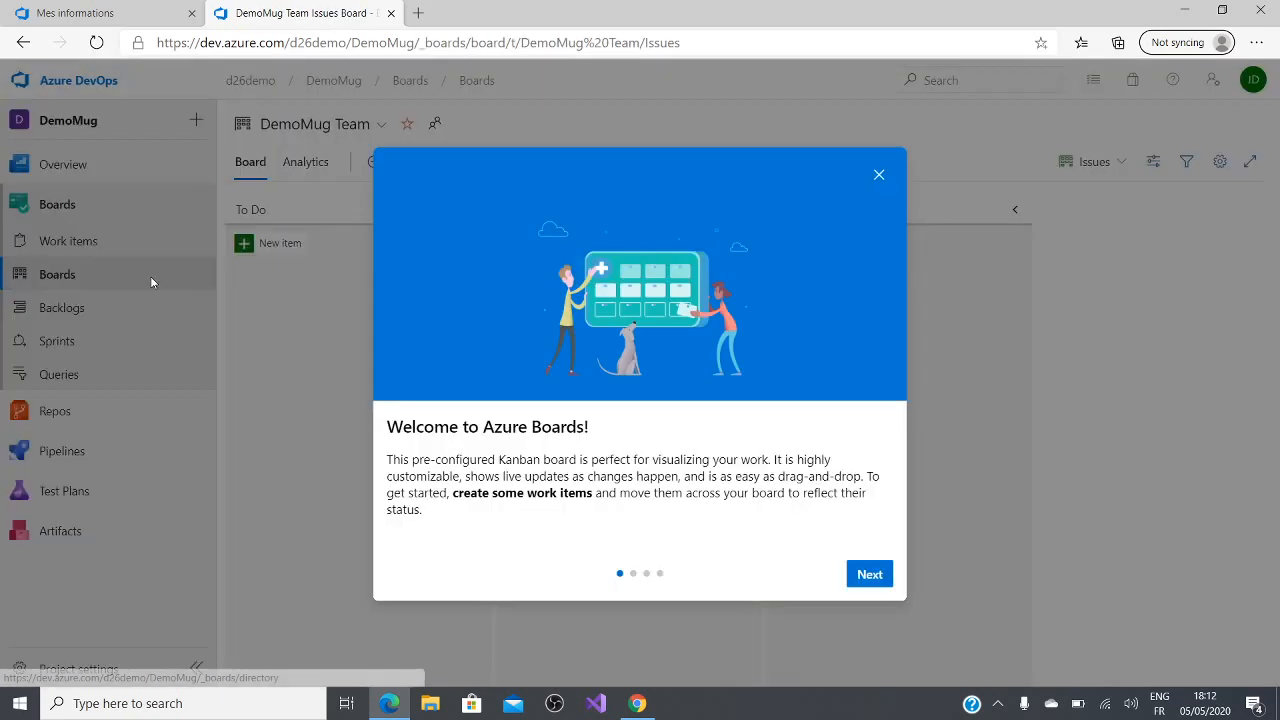
left_click(877, 176)
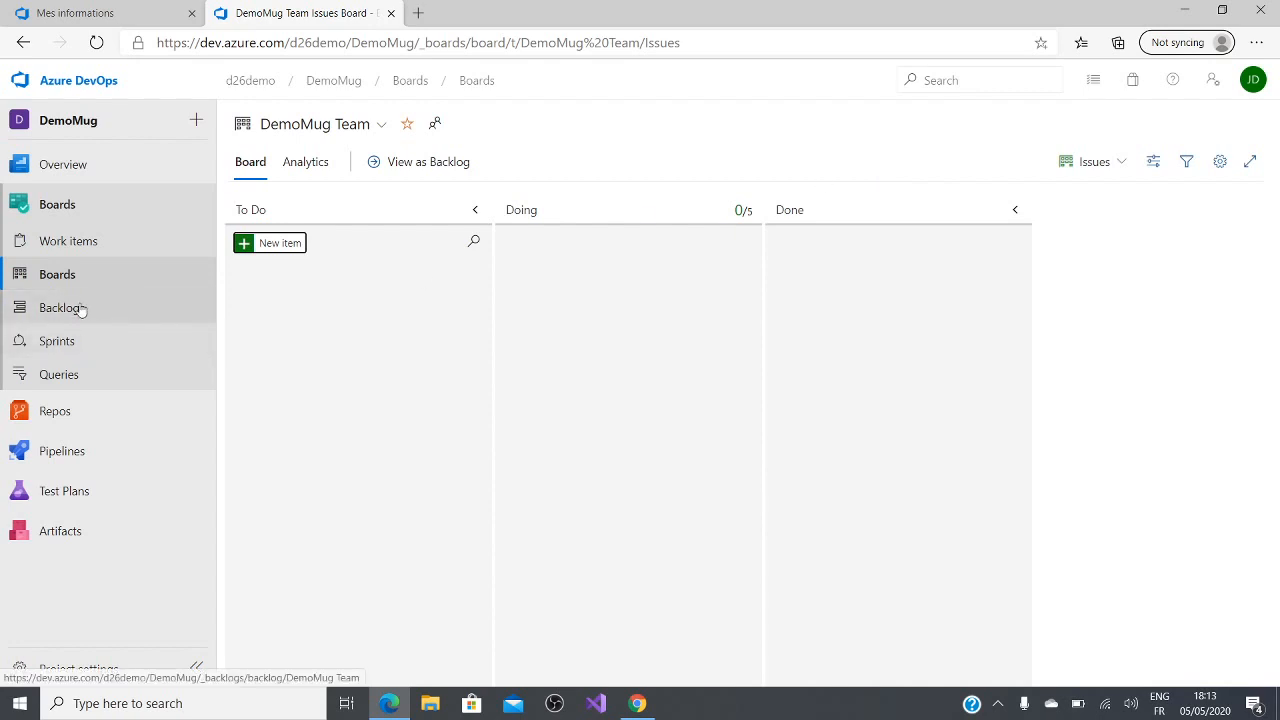
left_click(58, 382)
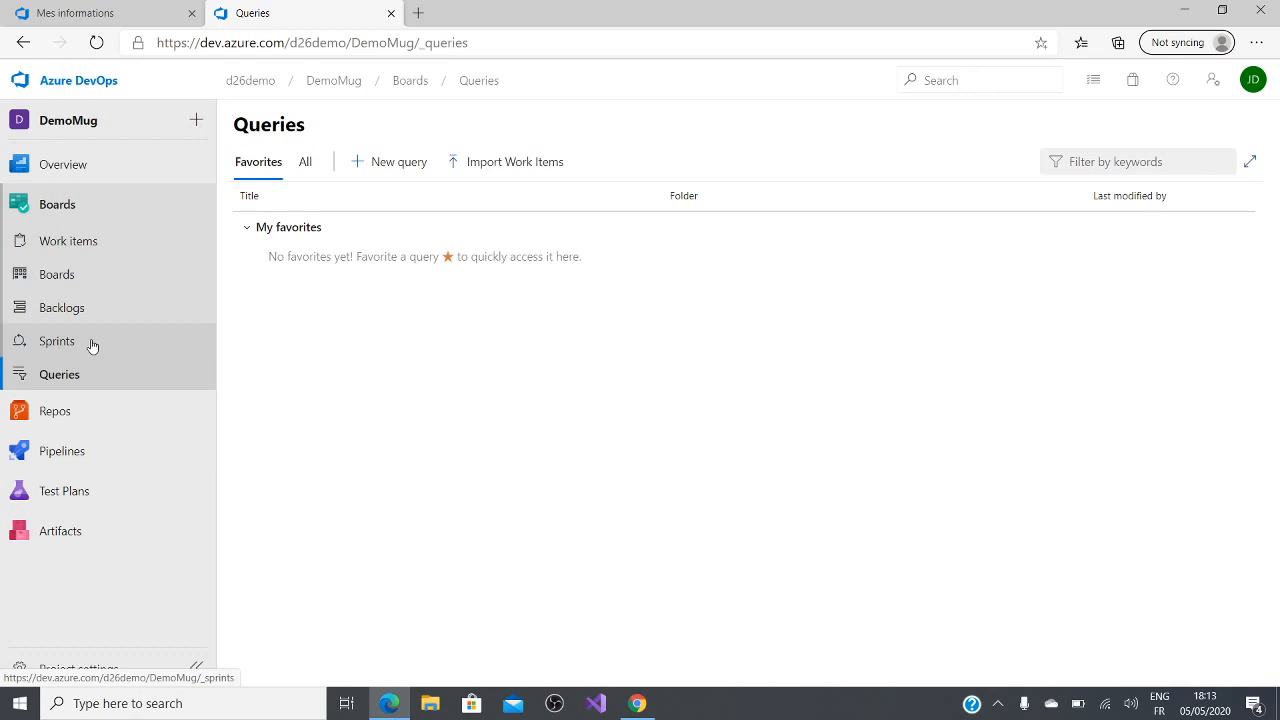
Step: Open the DemoMug project's empty repository and initialize it with a README and no .gitignore
left_click(91, 426)
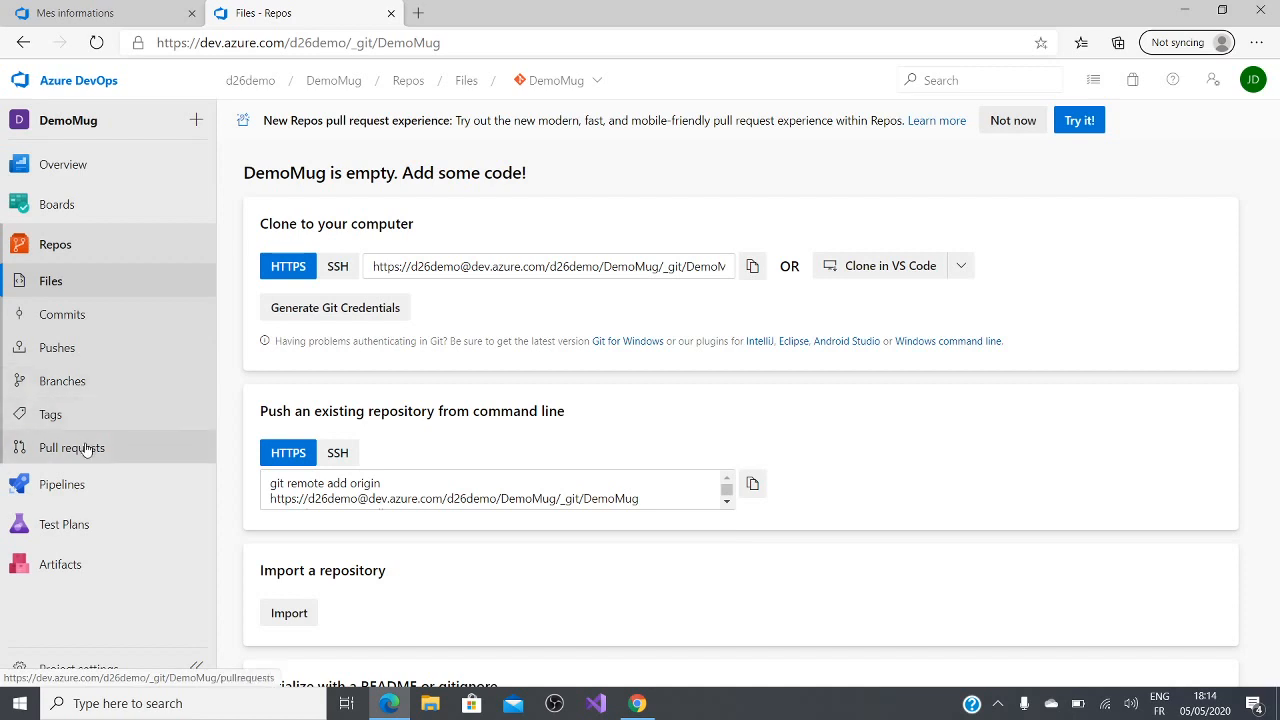
scroll(547, 413, "down", 1)
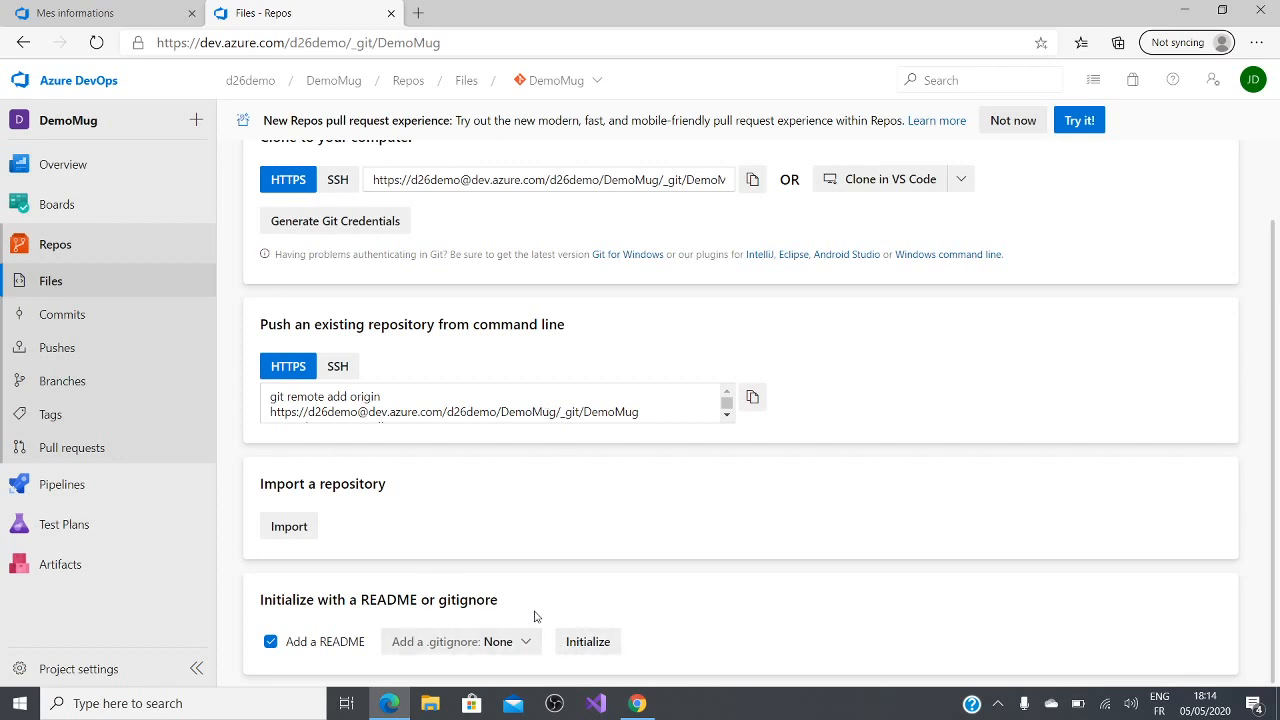
left_click(587, 649)
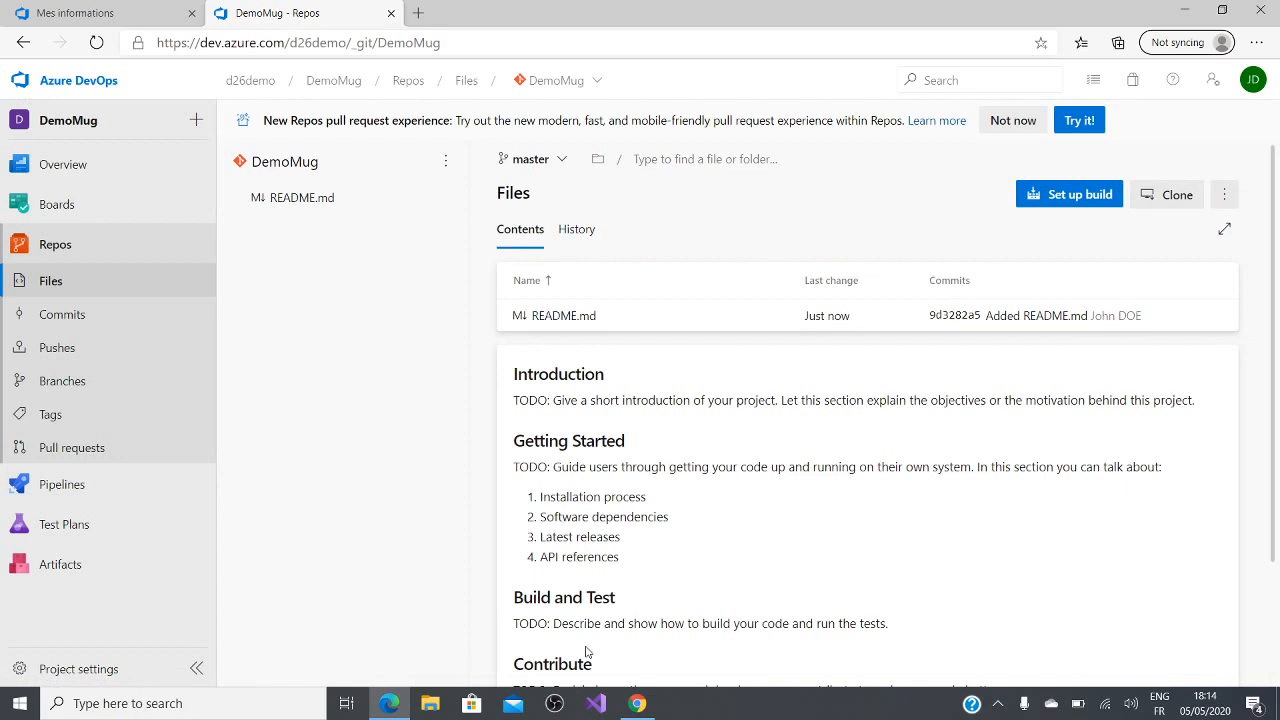
Step: Clone the DemoMug repository through Visual Studio into the local Source\Repos\DemoMug folder
left_click(1191, 198)
left_click(1031, 274)
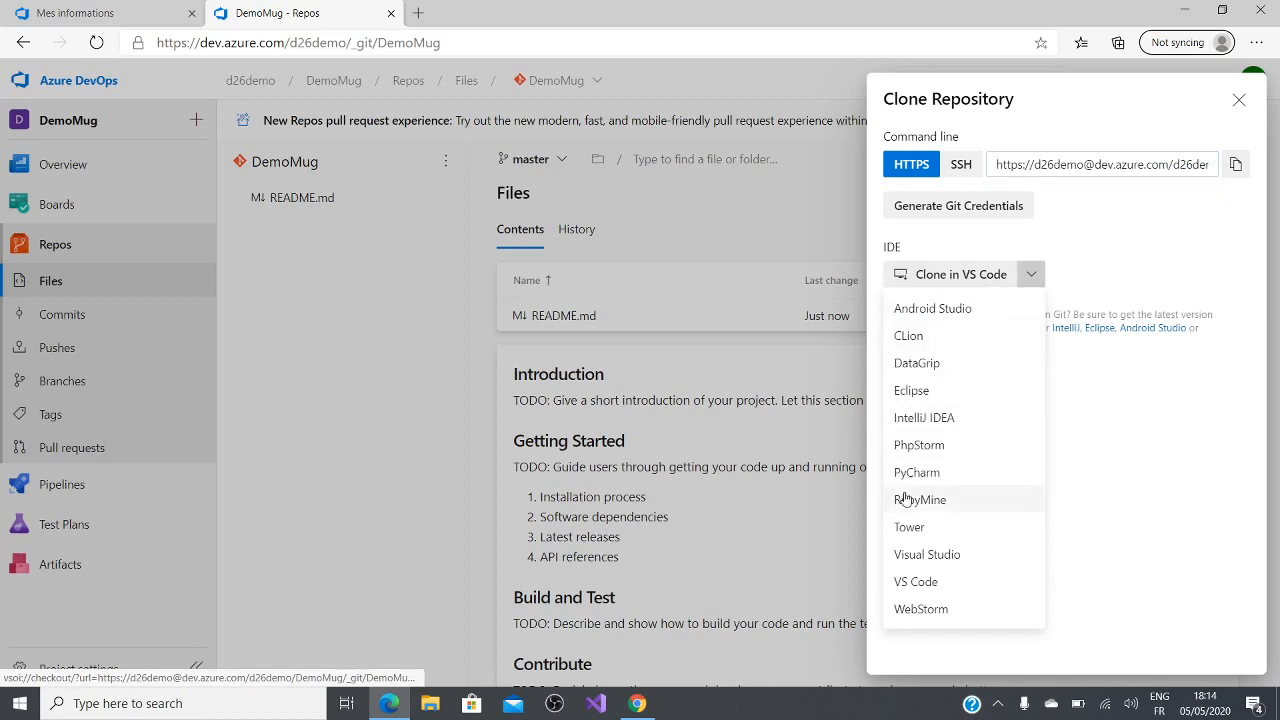
left_click(951, 557)
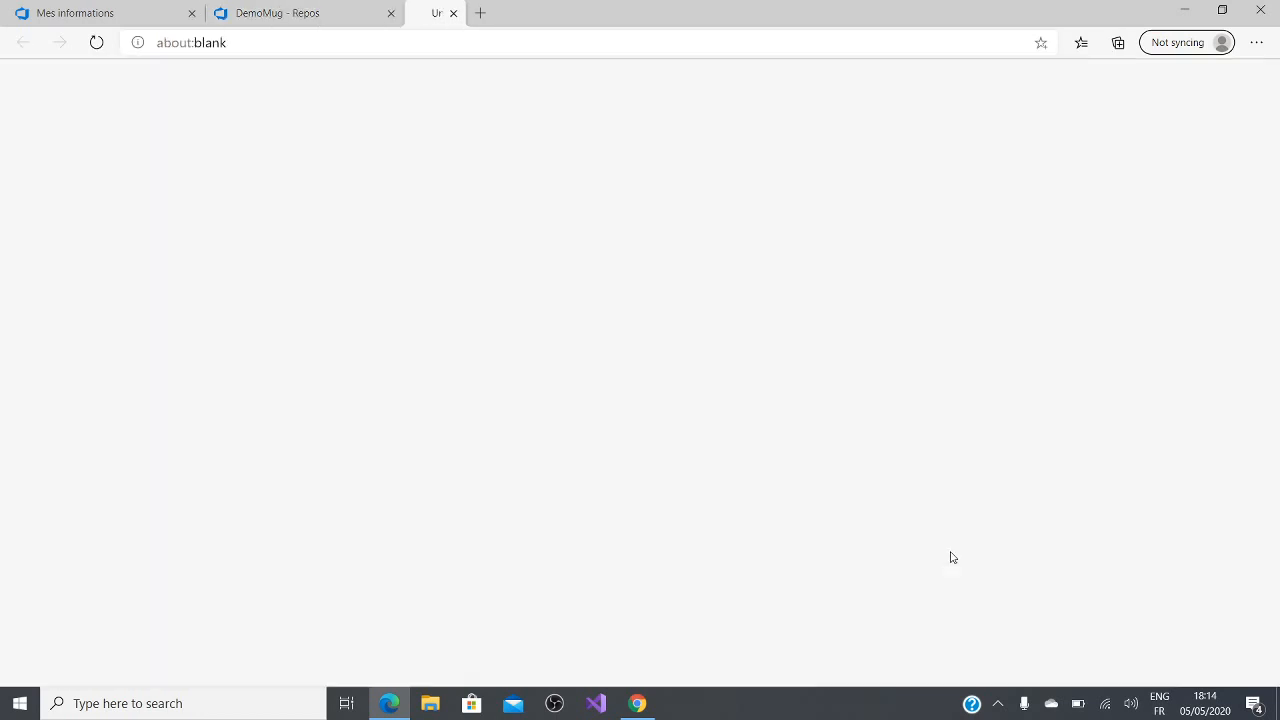
left_click(722, 155)
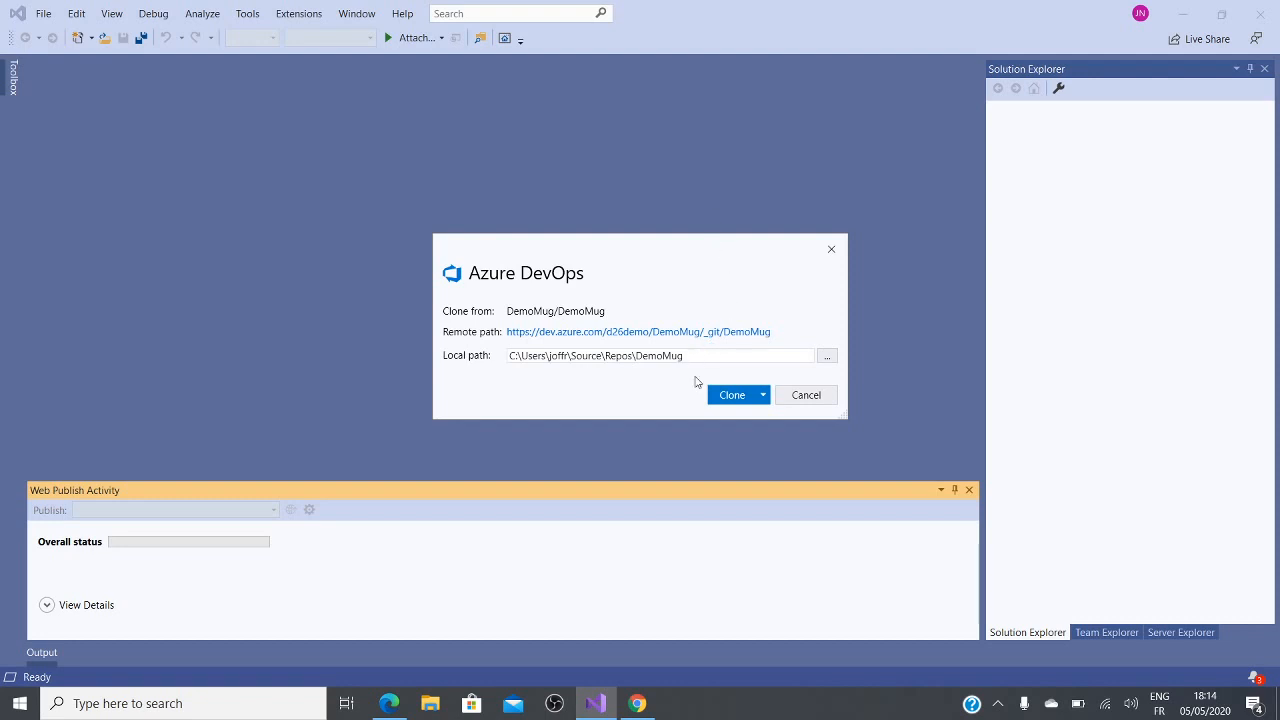
left_click(727, 403)
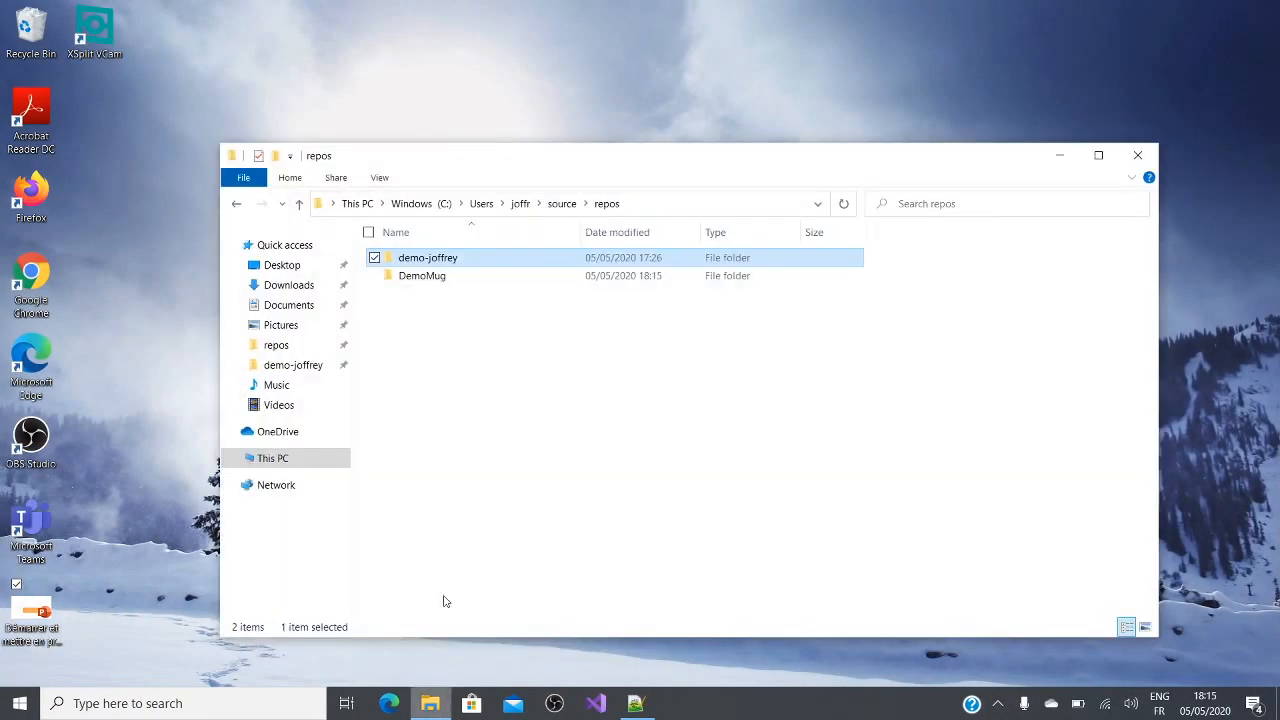
Step: Open the cloned DemoMug folder inside the repos folder in File Explorer and select its path
left_click(508, 278)
double_click(508, 278)
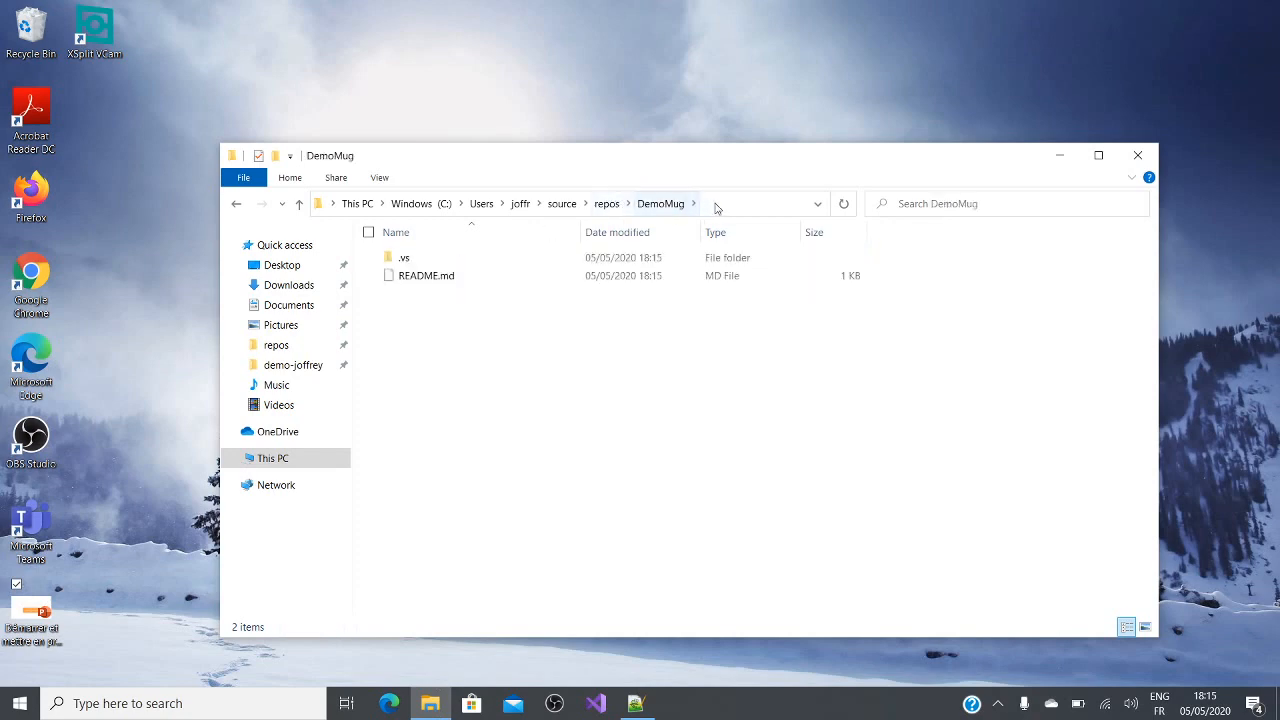
left_click(719, 202)
Step: Switch to Visual Studio 2019 and start creating a new project
left_click(596, 704)
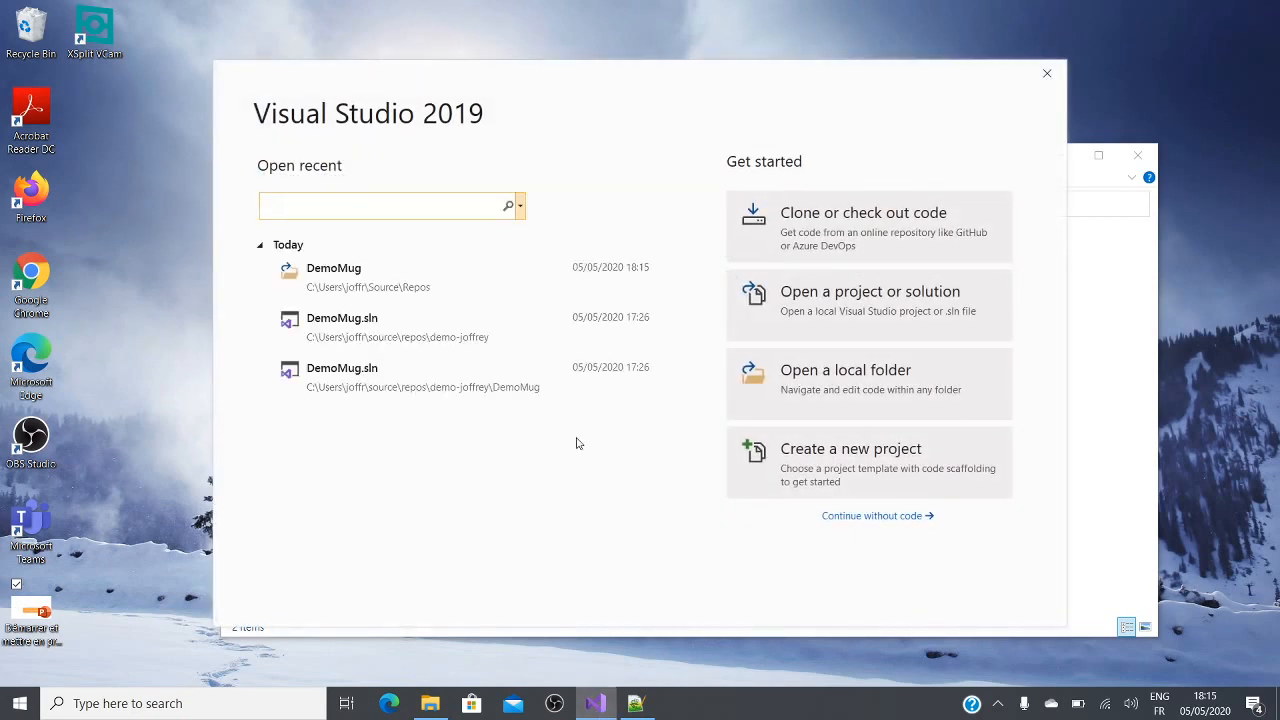
left_click(822, 457)
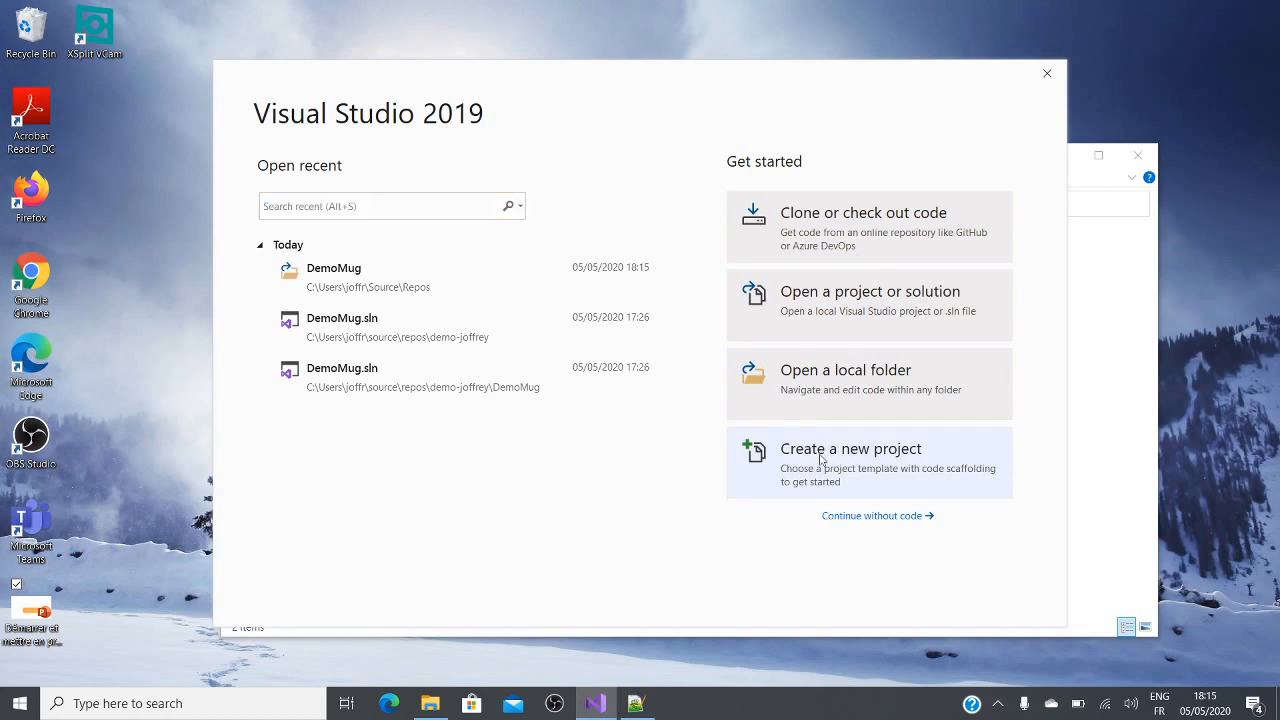
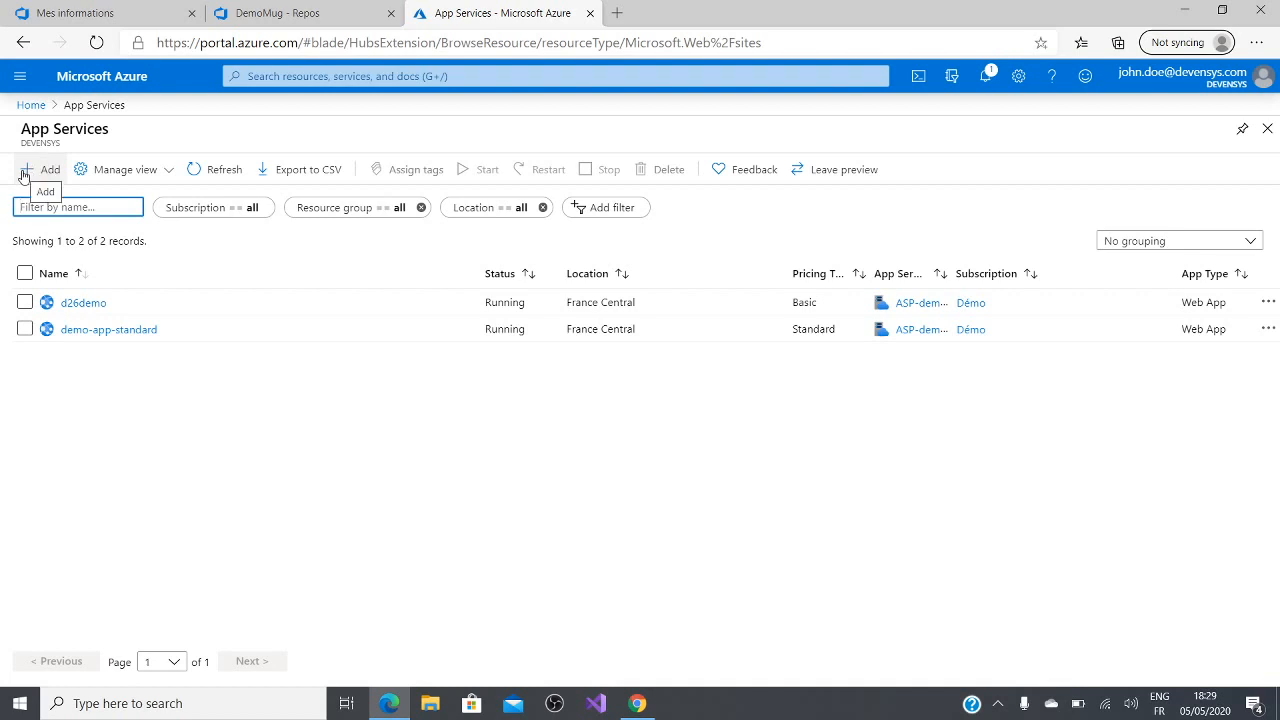
Step: Start a new web app in Azure App Services and create the resource group rg-demomug for it
left_click(22, 175)
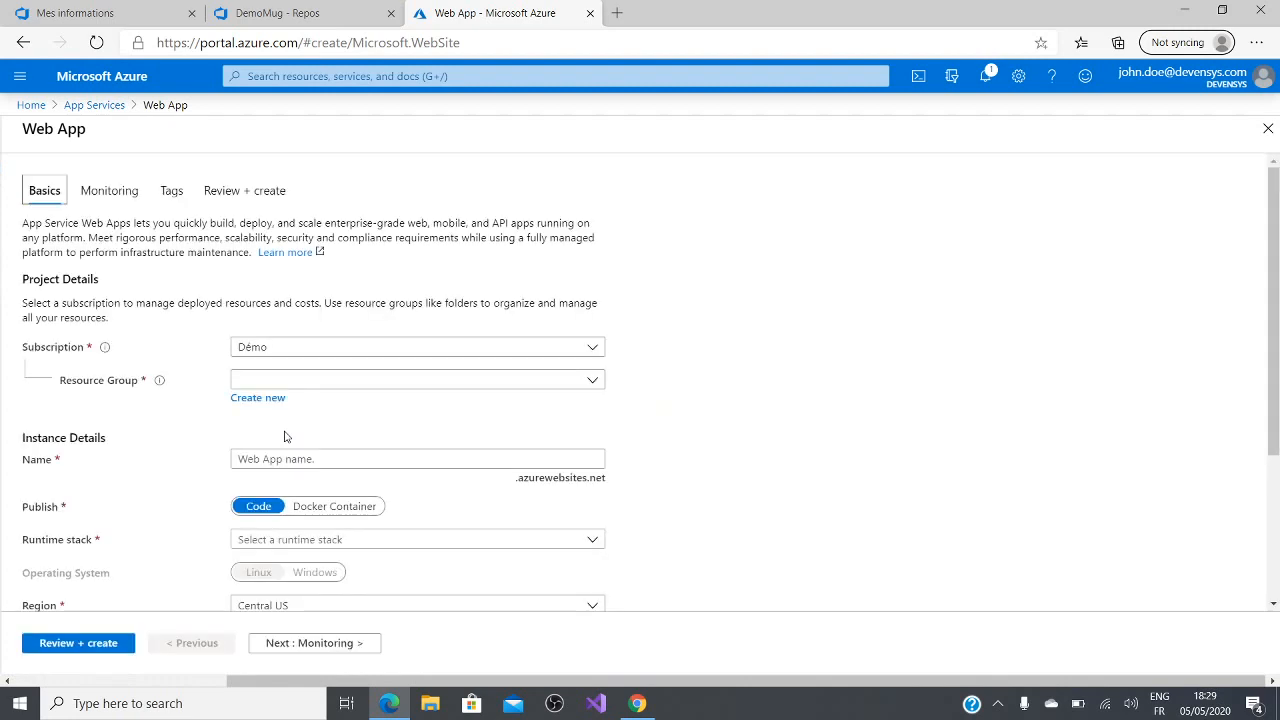
left_click(592, 384)
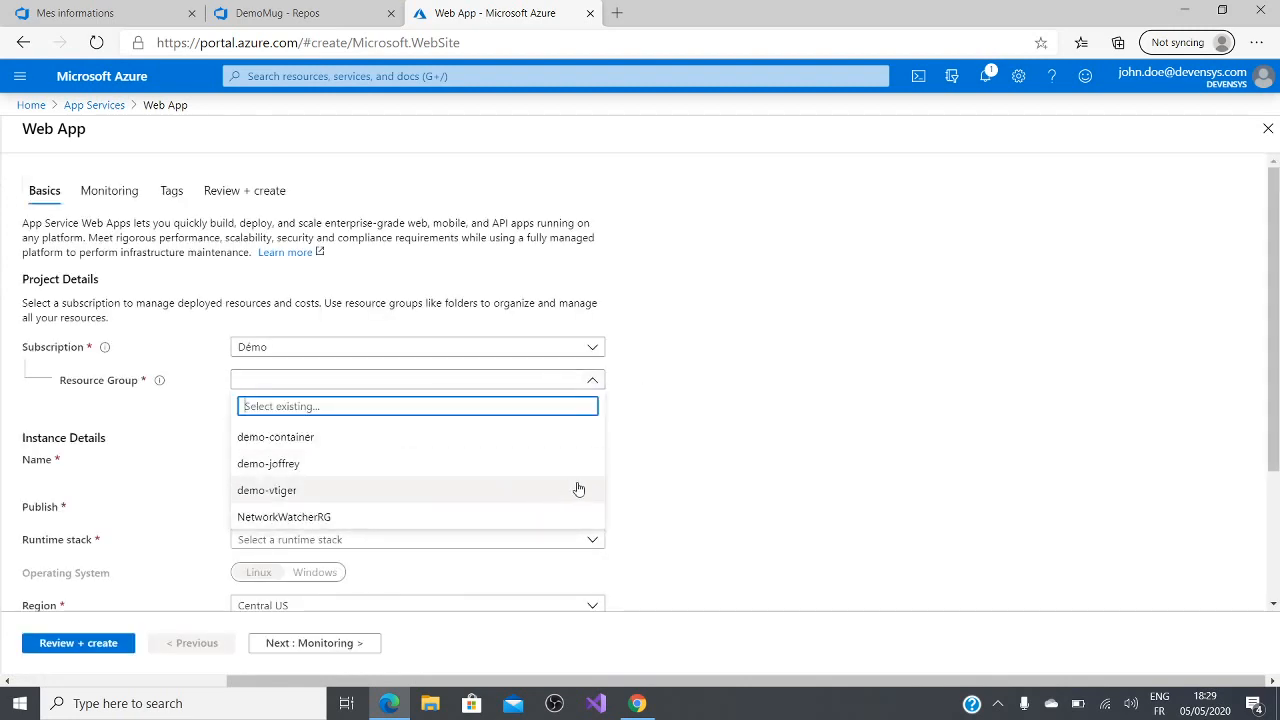
left_click(677, 427)
left_click(258, 398)
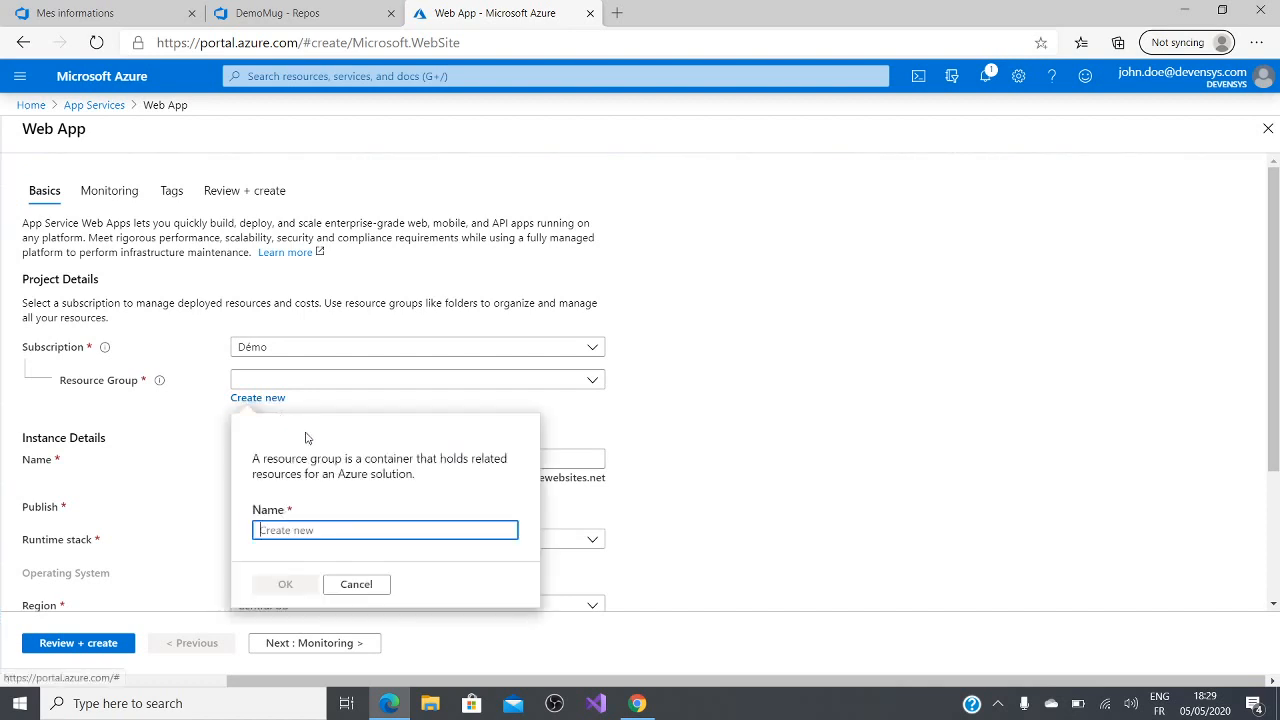
type("r")
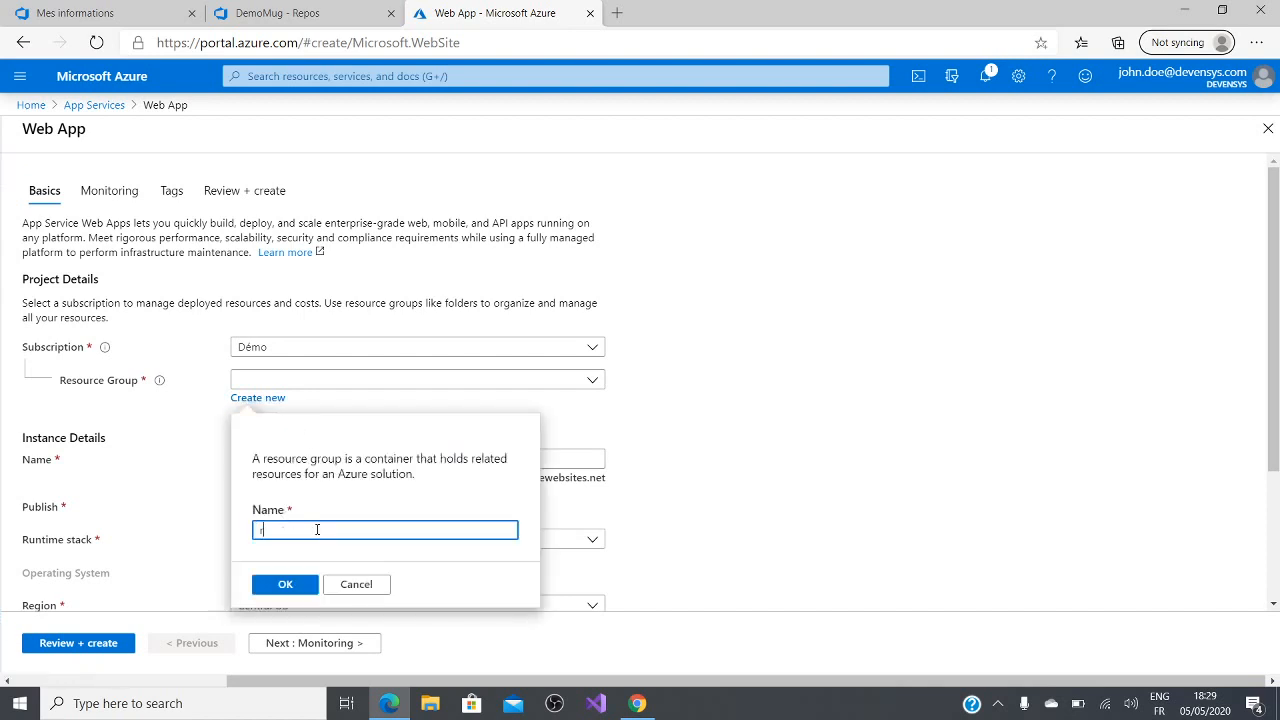
type("g-demomug")
left_click(296, 588)
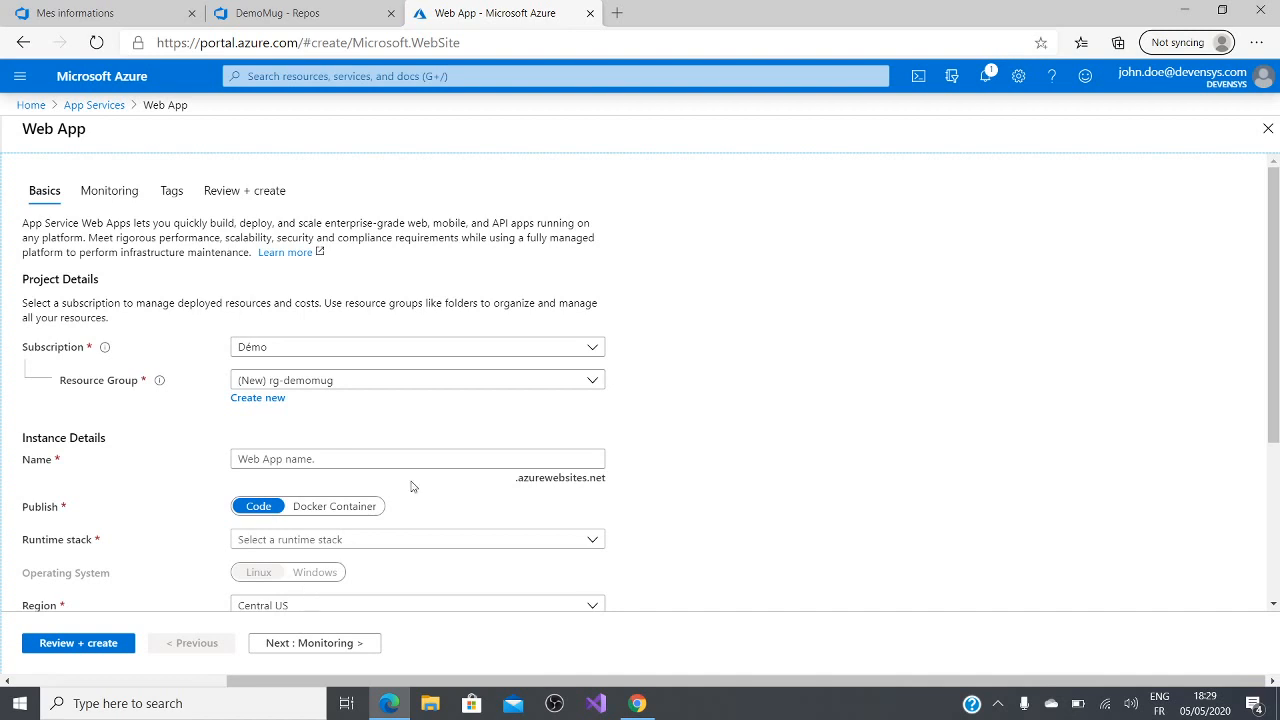
Step: Name the web app demomug in the instance details
scroll(434, 491, "down", 1)
left_click(400, 445)
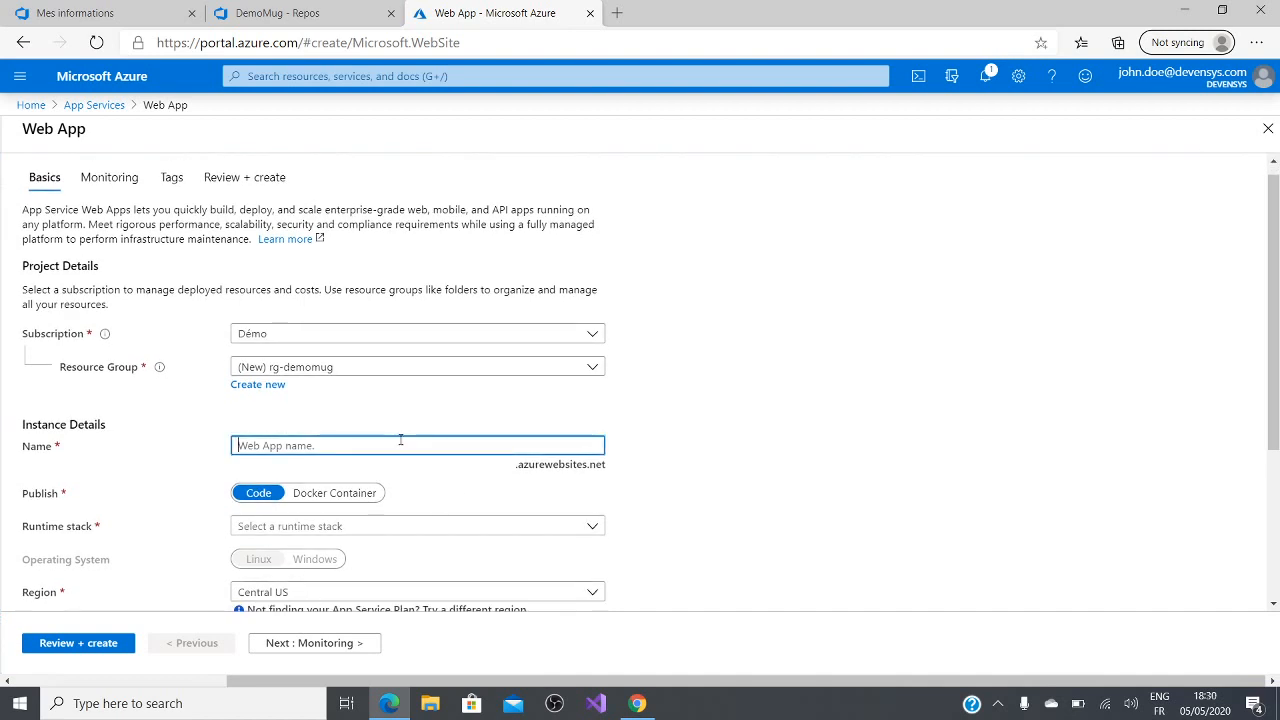
type("demomug")
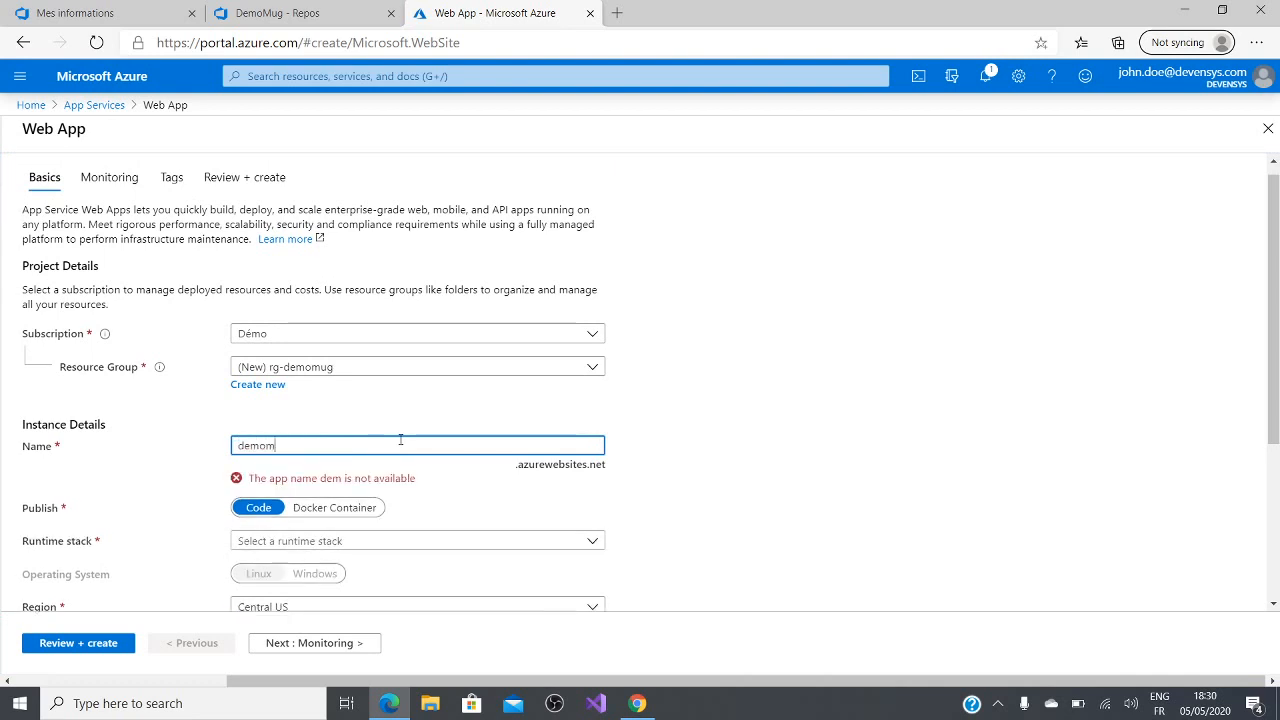
left_click(680, 468)
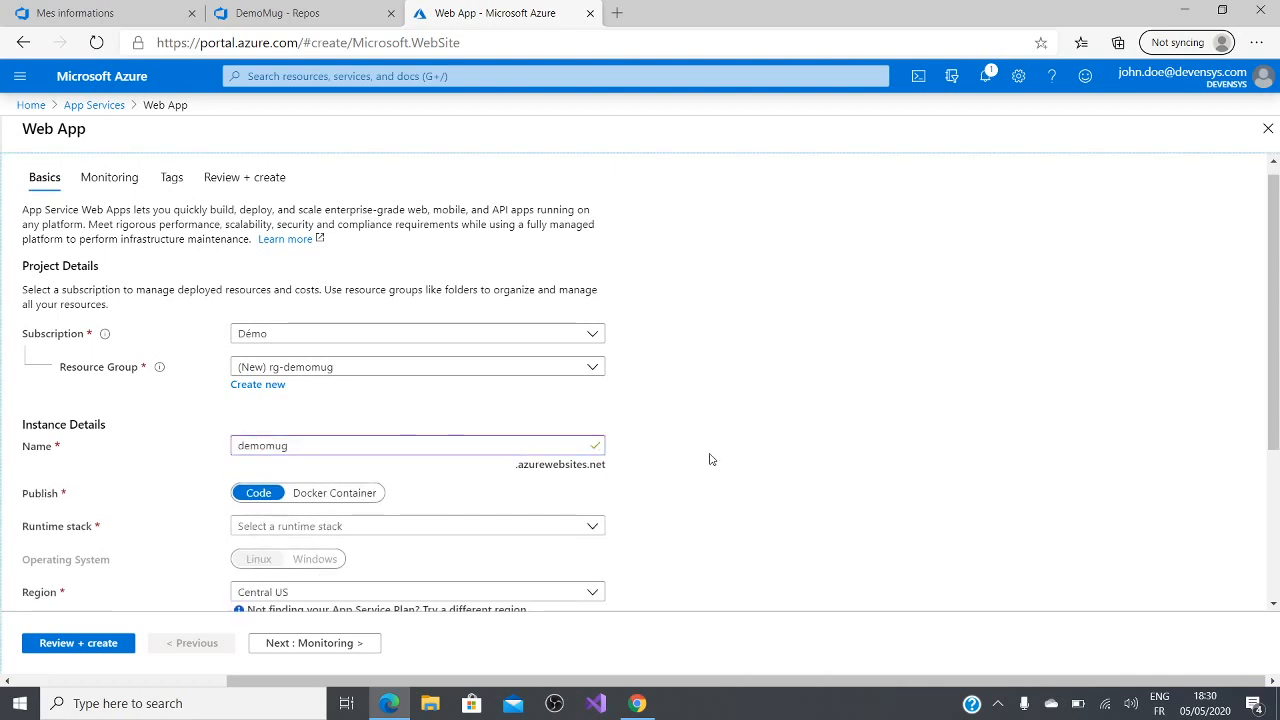
scroll(449, 475, "down", 2)
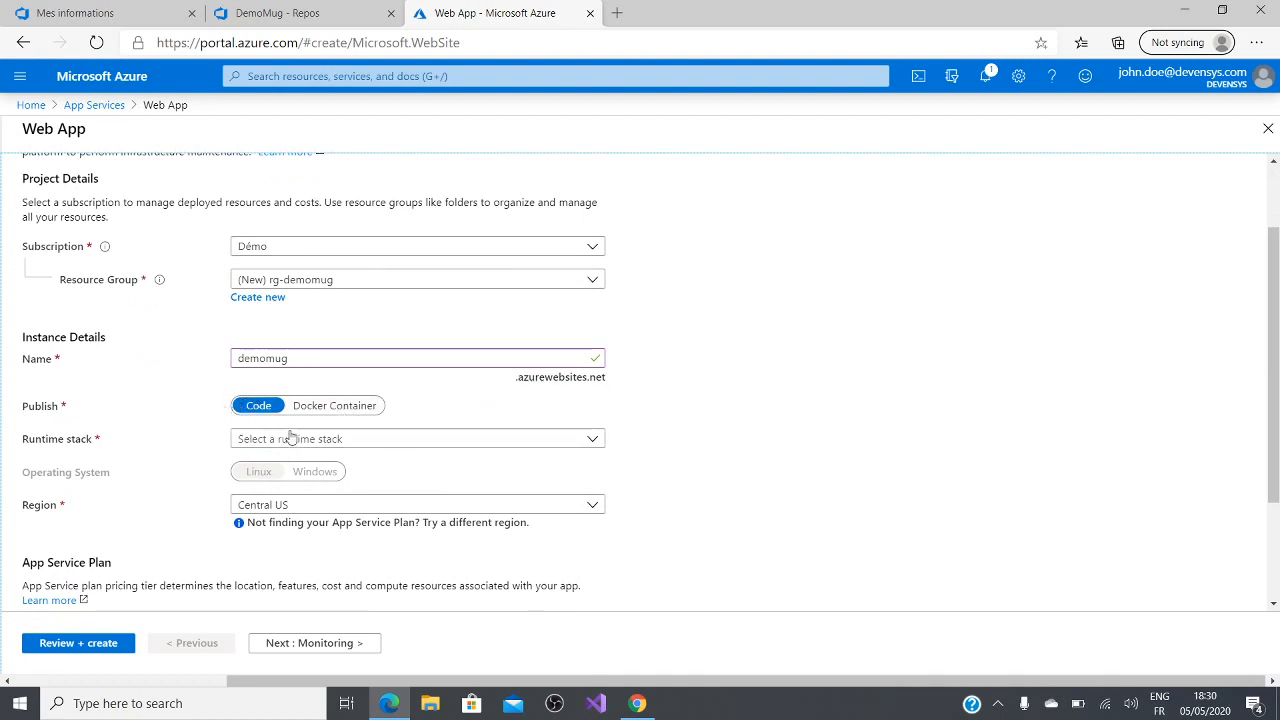
left_click(318, 410)
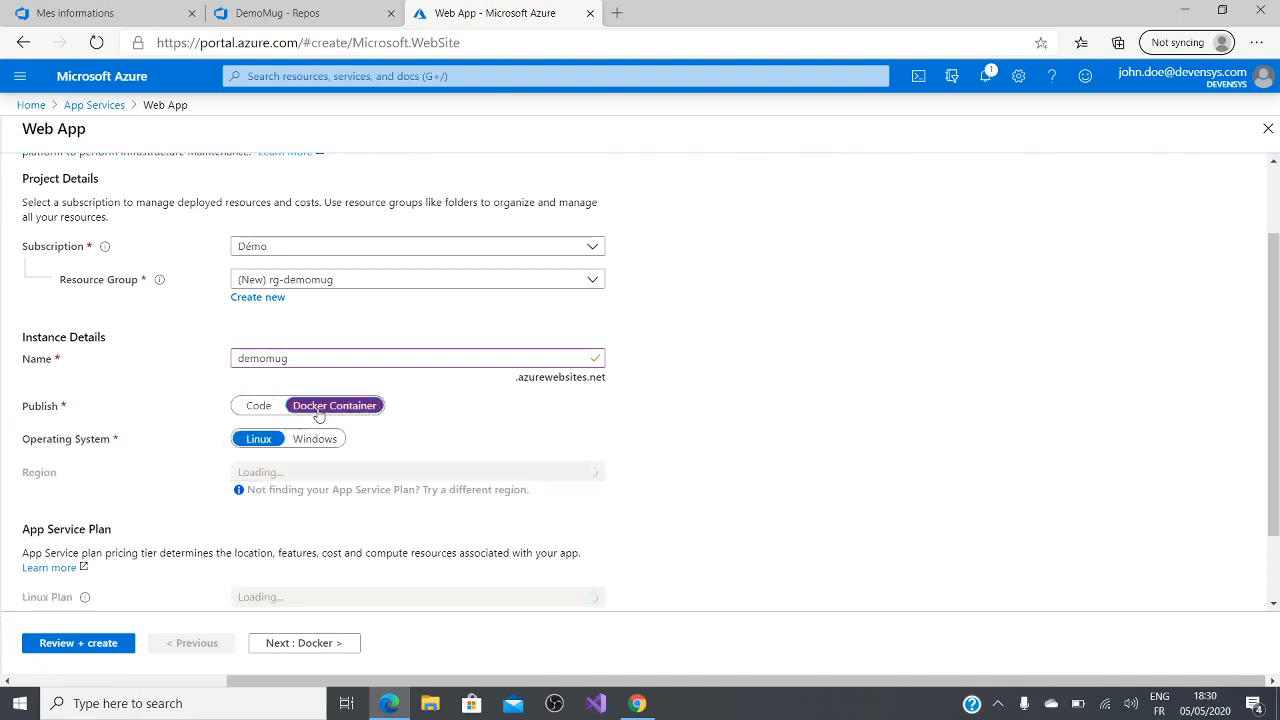
left_click(261, 416)
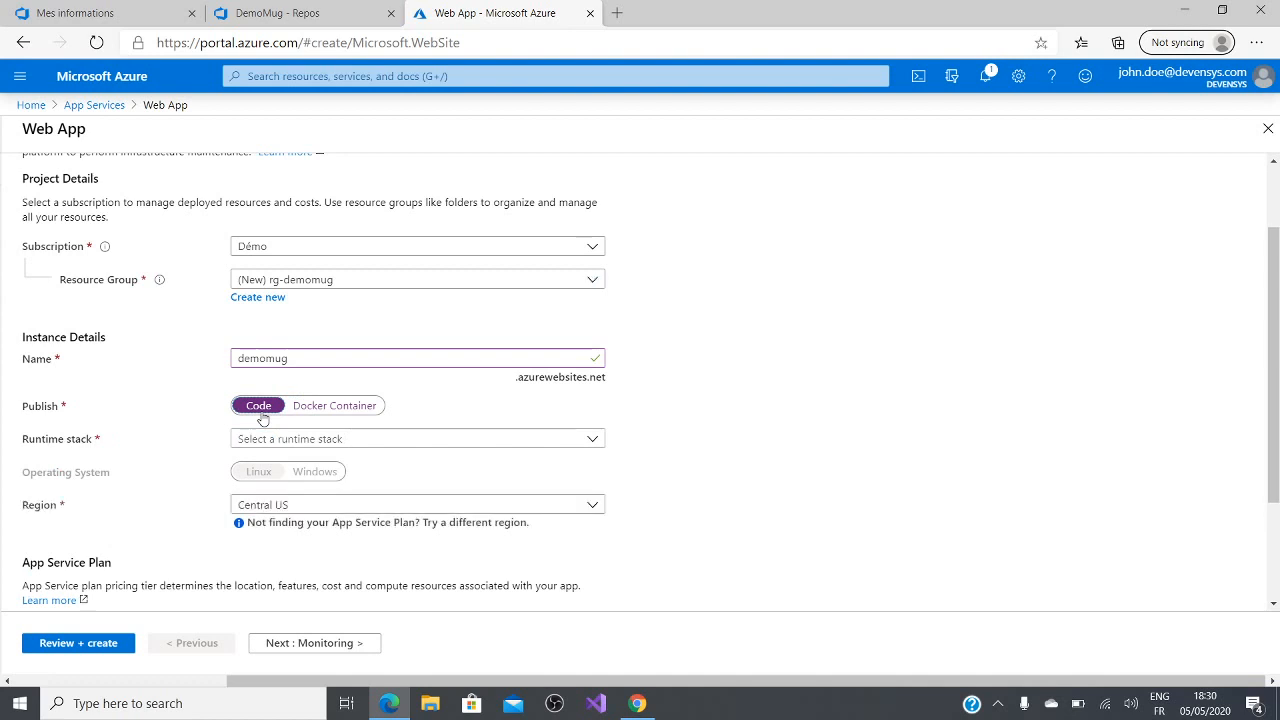
left_click(568, 444)
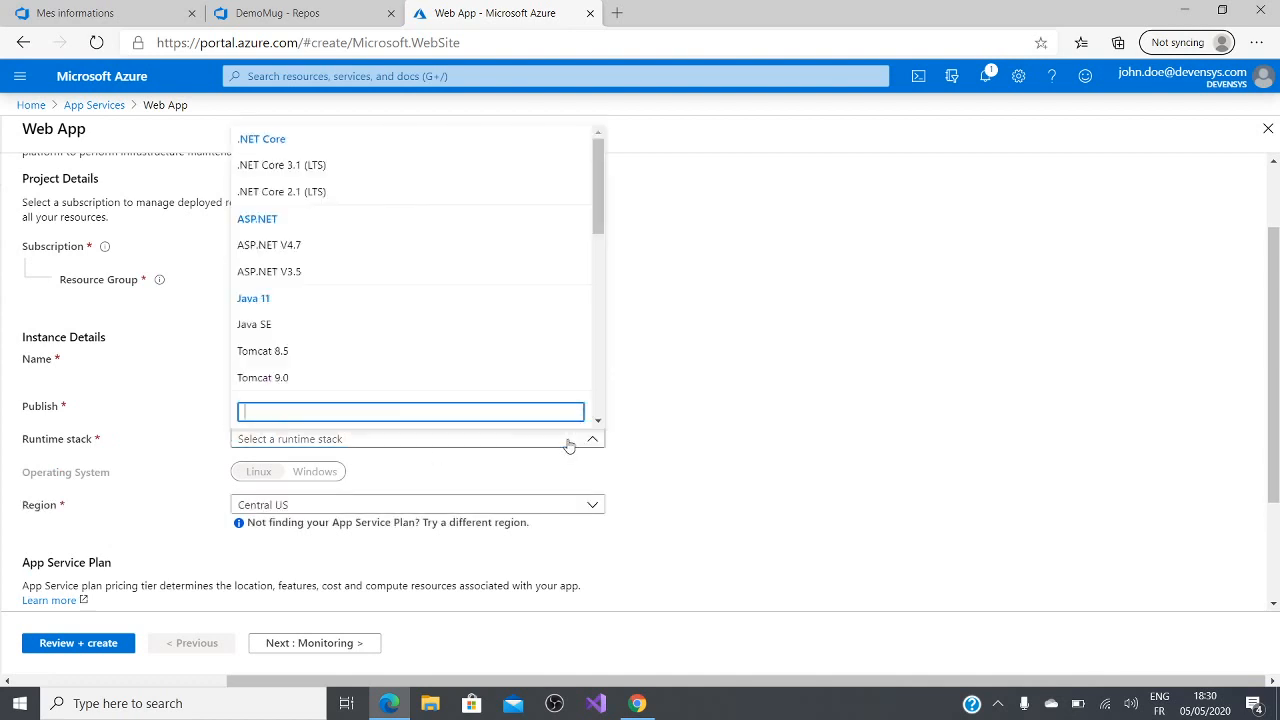
left_click(671, 437)
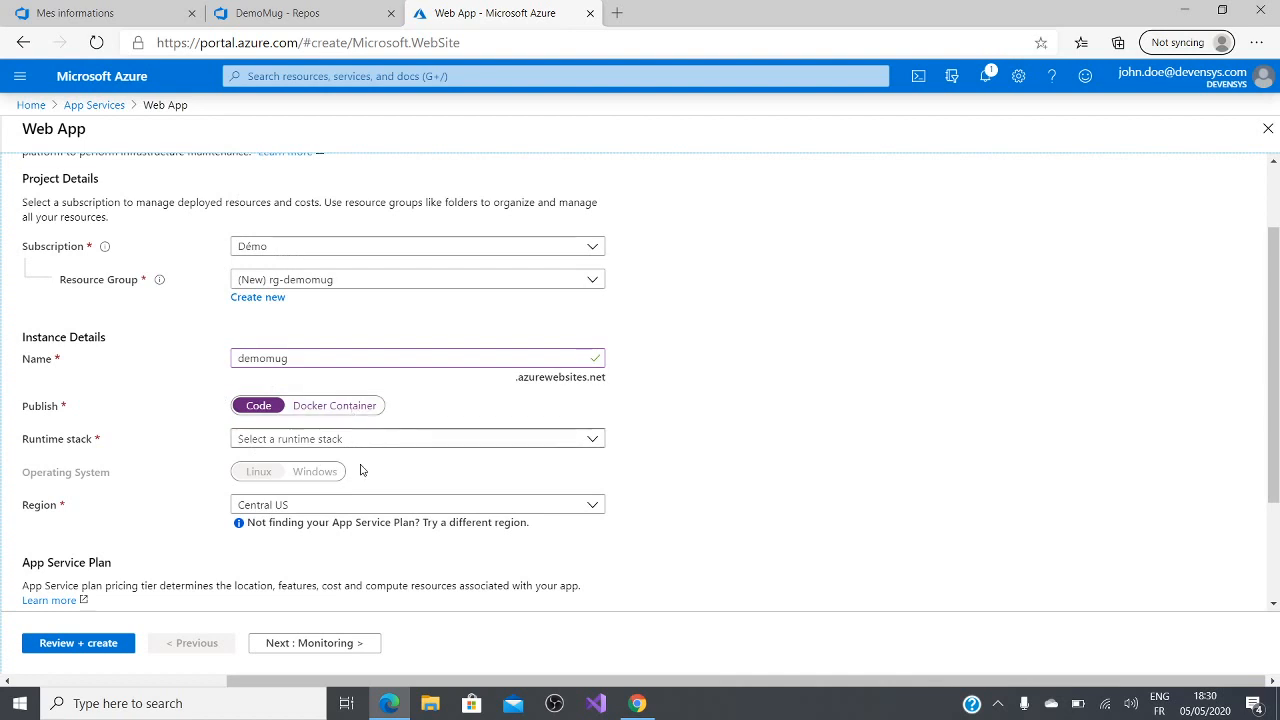
left_click_drag(364, 469, 378, 457)
Step: Look through the available runtime stacks and choose .NET Core 3.1 (LTS) for the web app
left_click(377, 443)
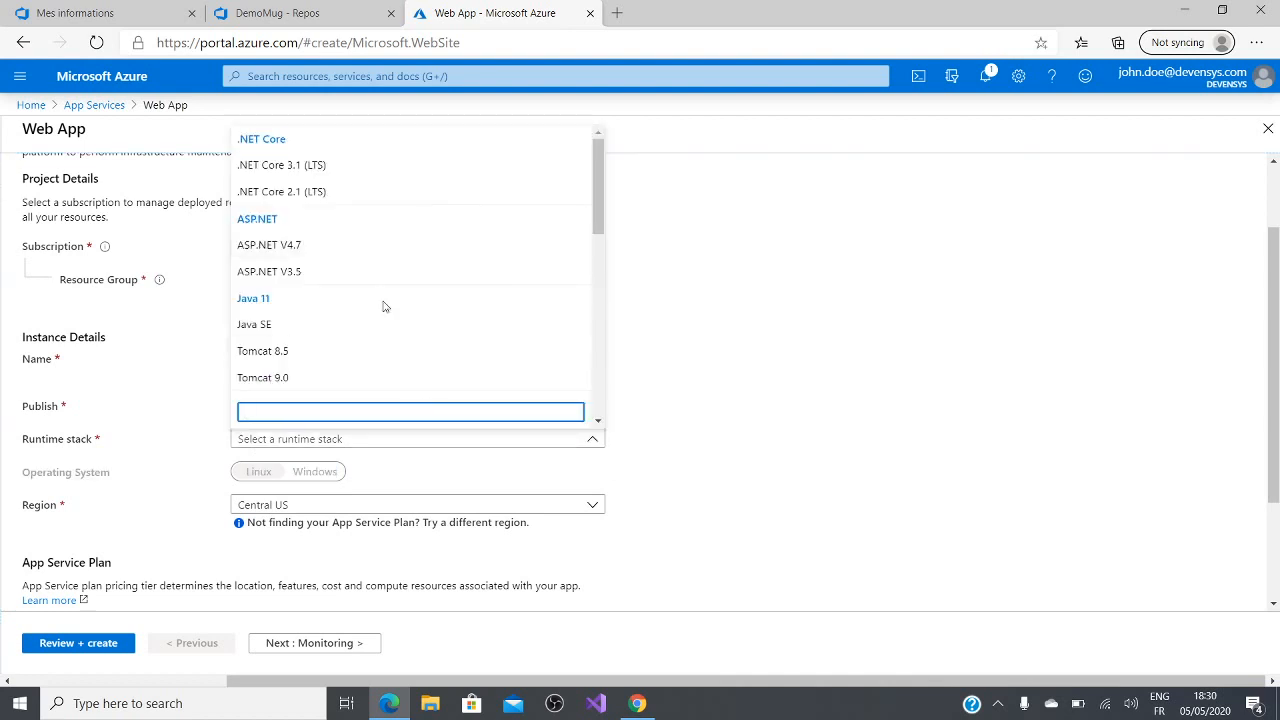
scroll(390, 320, "down", 1)
scroll(397, 353, "down", 6)
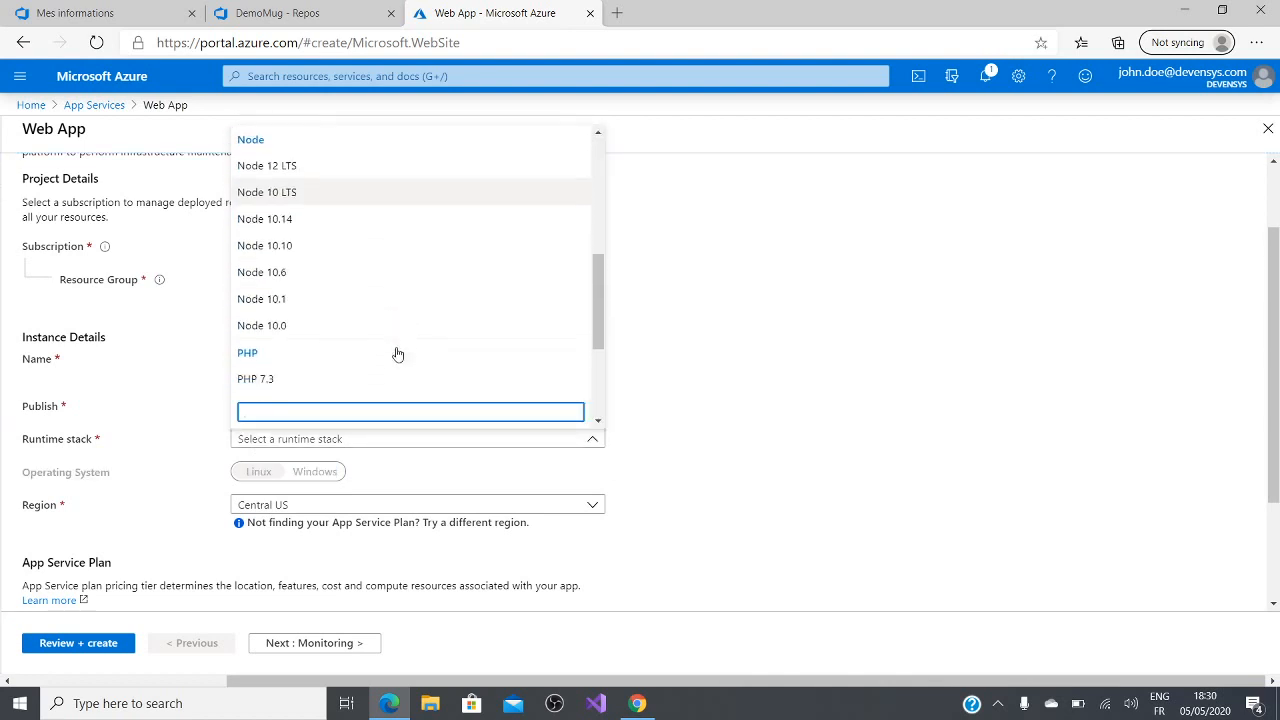
scroll(395, 352, "down", 3)
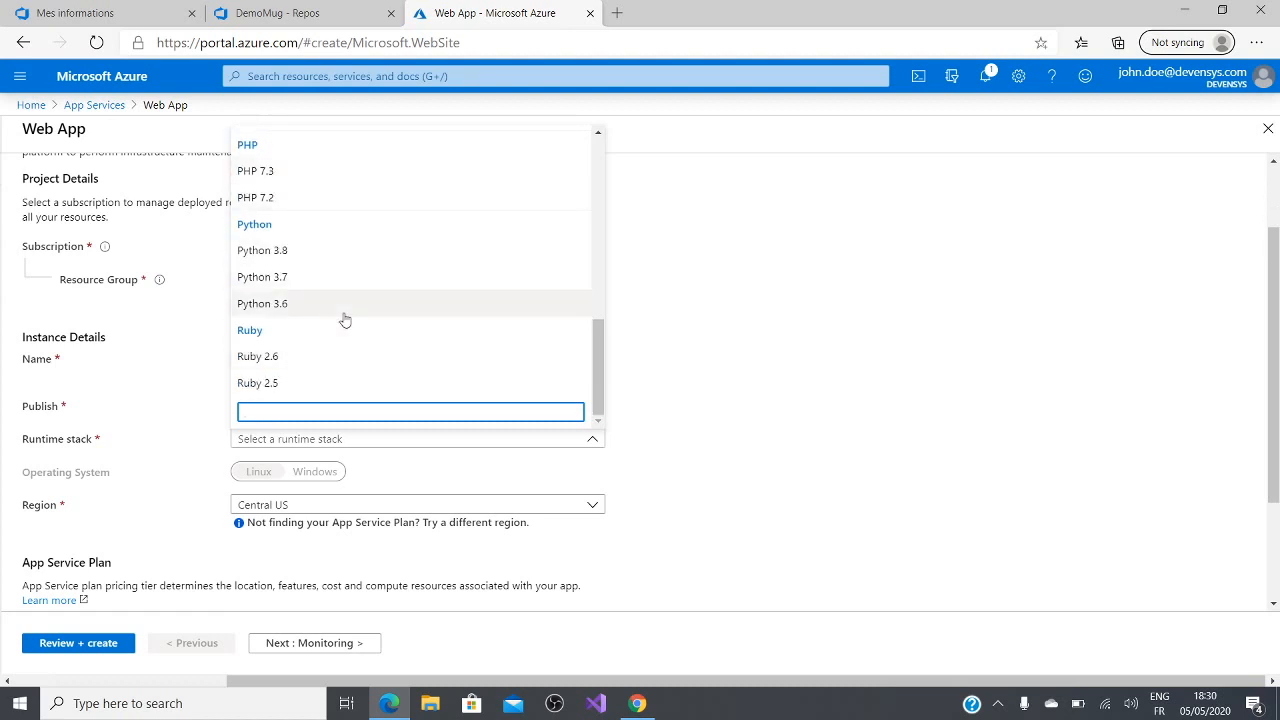
scroll(345, 318, "up", 2)
scroll(345, 319, "up", 5)
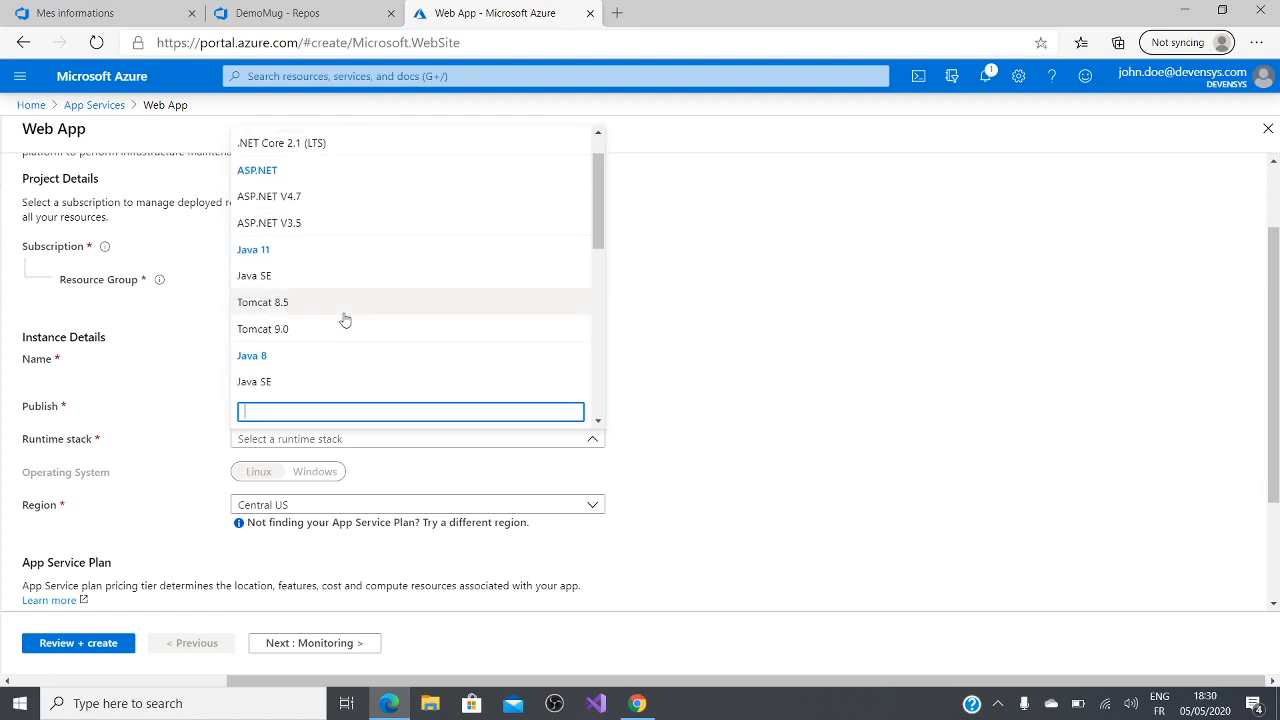
scroll(345, 319, "up", 1)
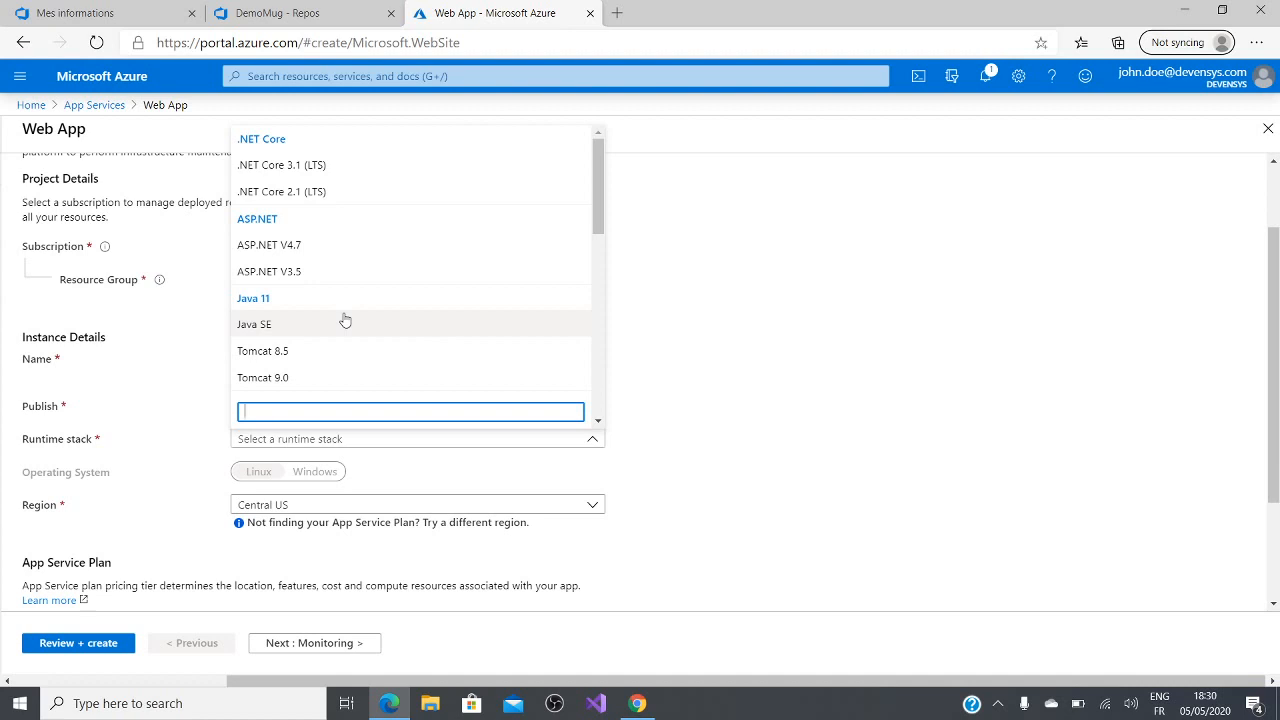
left_click(362, 162)
left_click(680, 468)
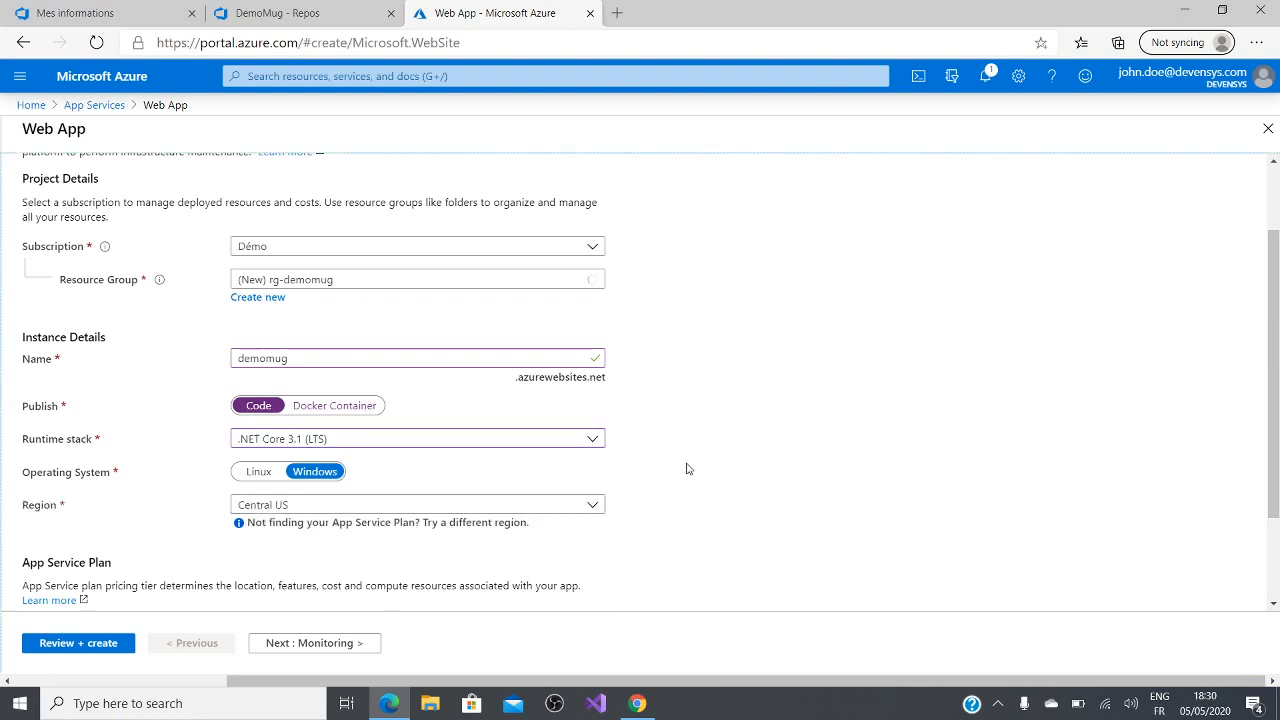
Step: Set the web app's region to France Central
left_click(511, 504)
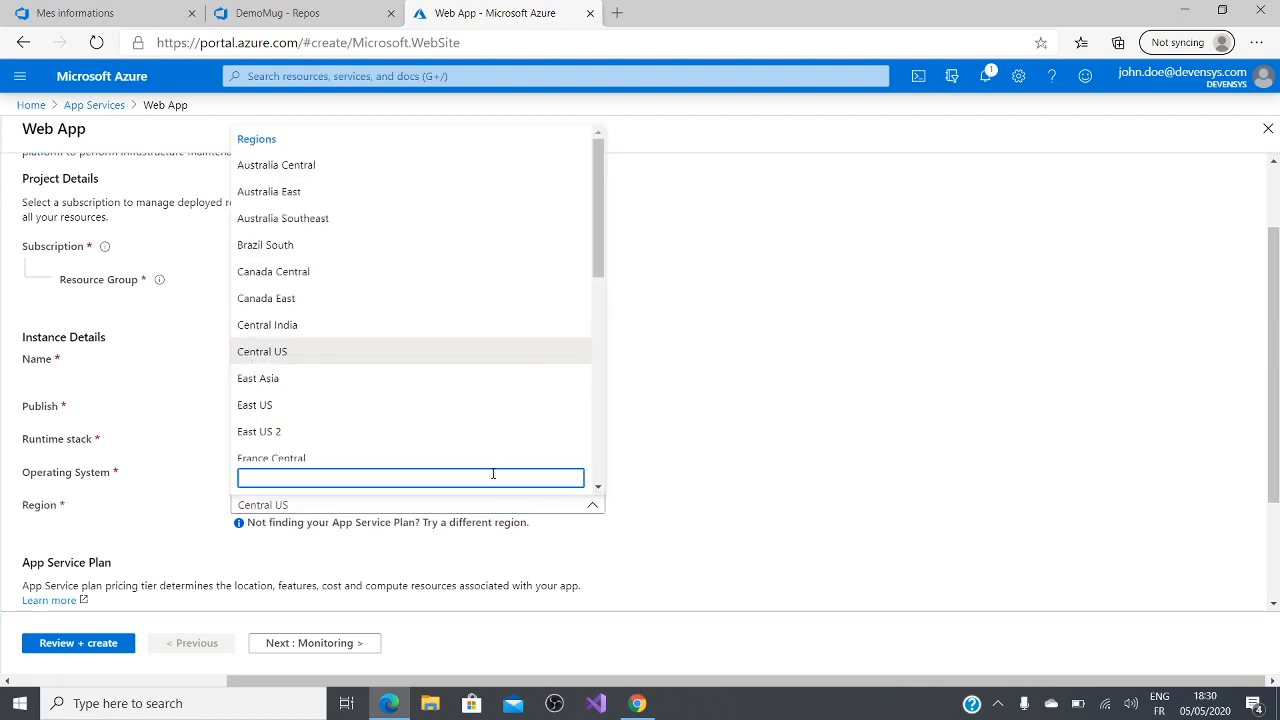
type("fr")
left_click(352, 422)
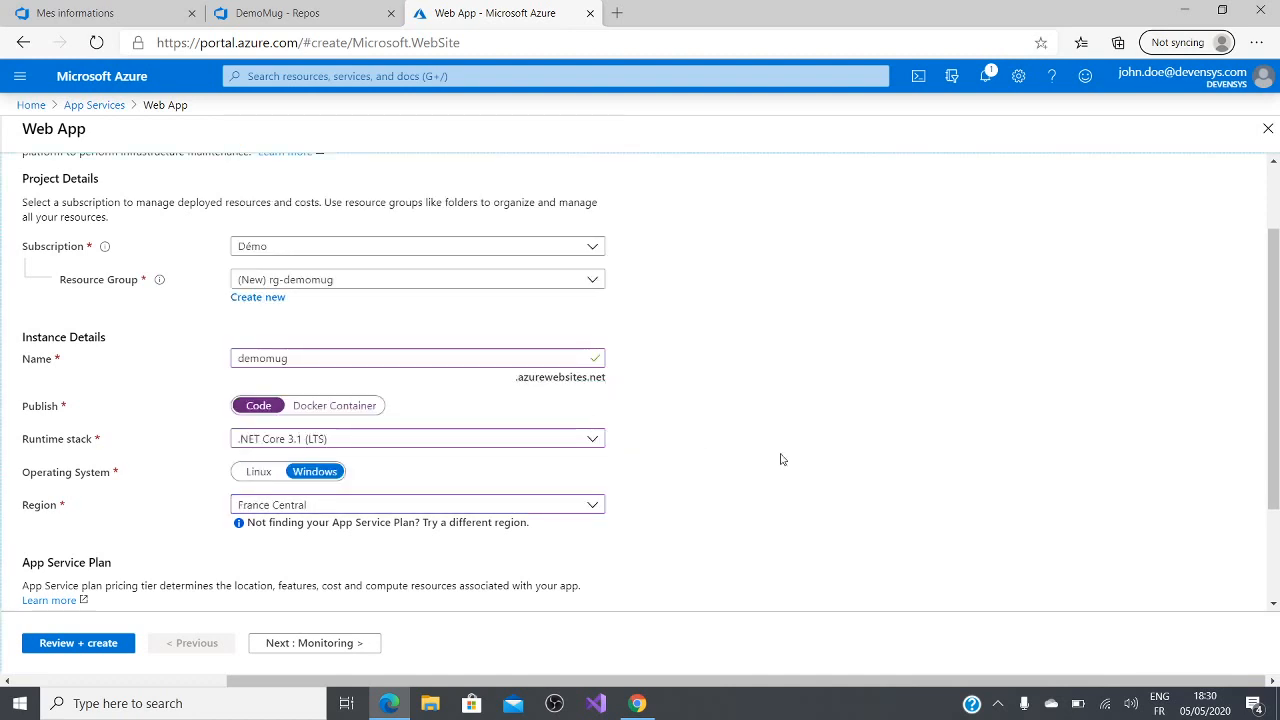
Step: Create a new Windows App Service plan named asp-demomug for the web app
scroll(782, 459, "down", 3)
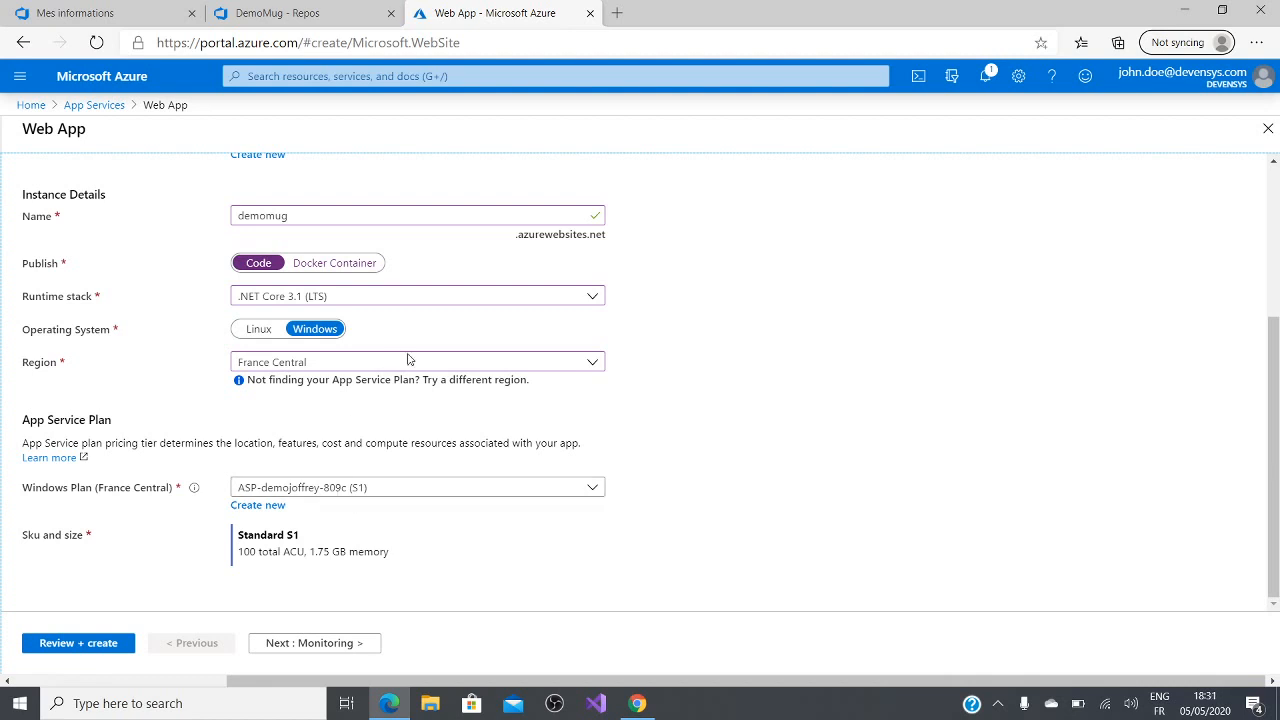
left_click(345, 487)
left_click(345, 487)
left_click(284, 506)
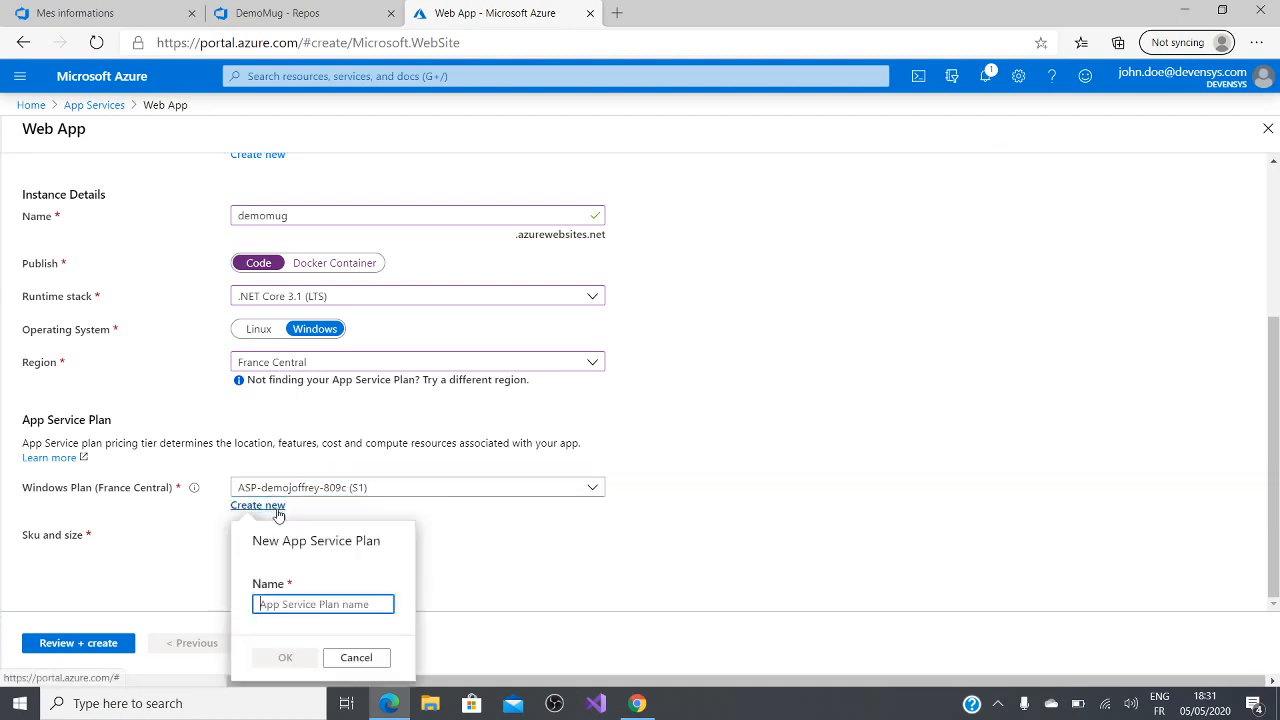
type("asp-")
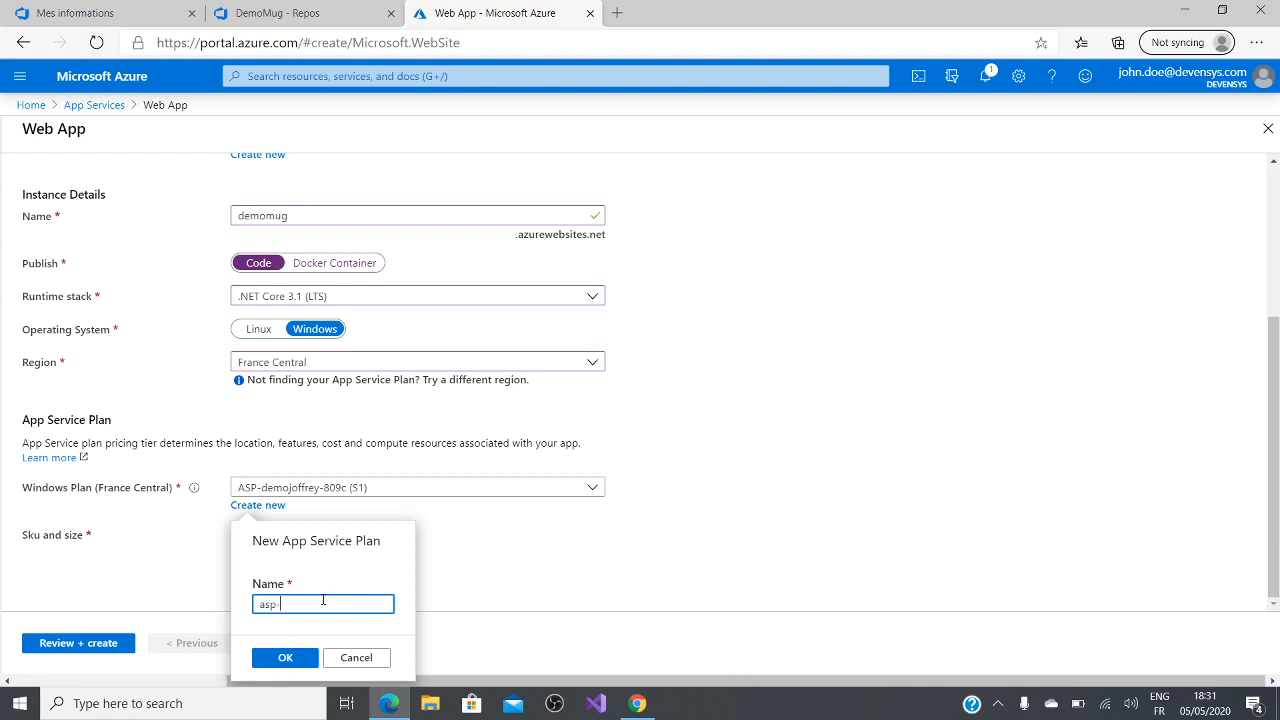
type("demomug")
key("Return")
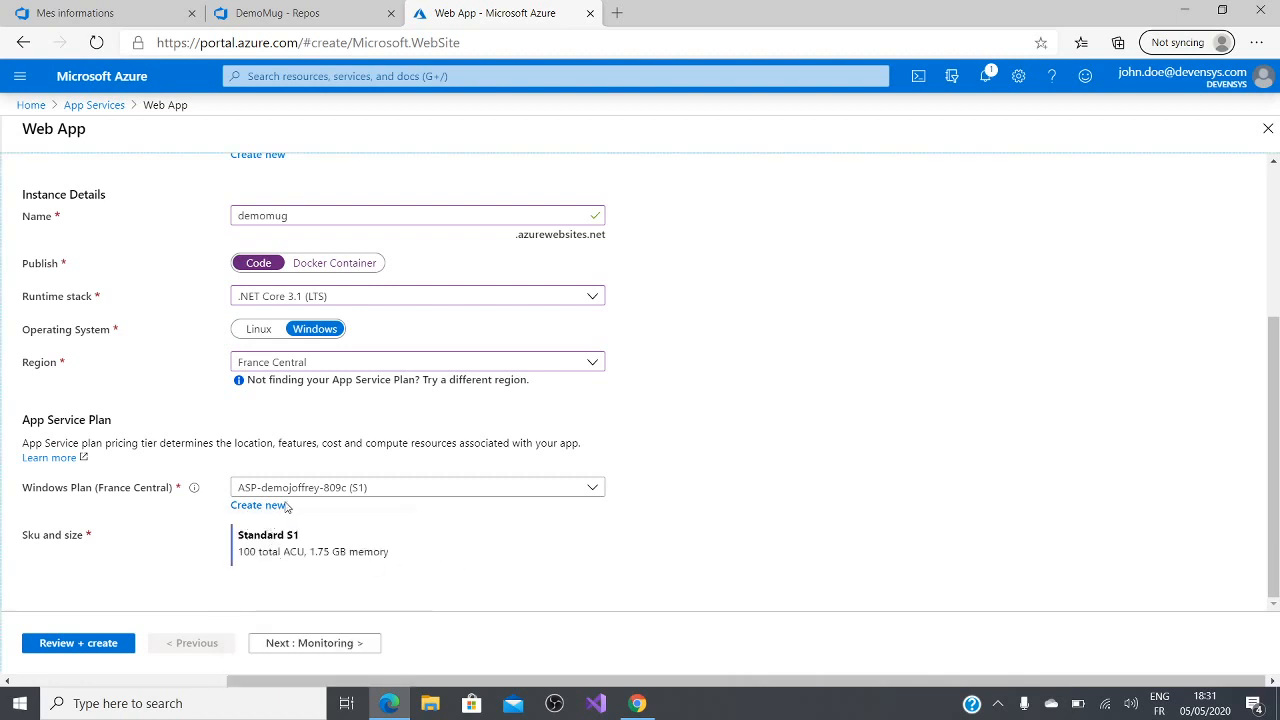
left_click(262, 506)
left_click(286, 657)
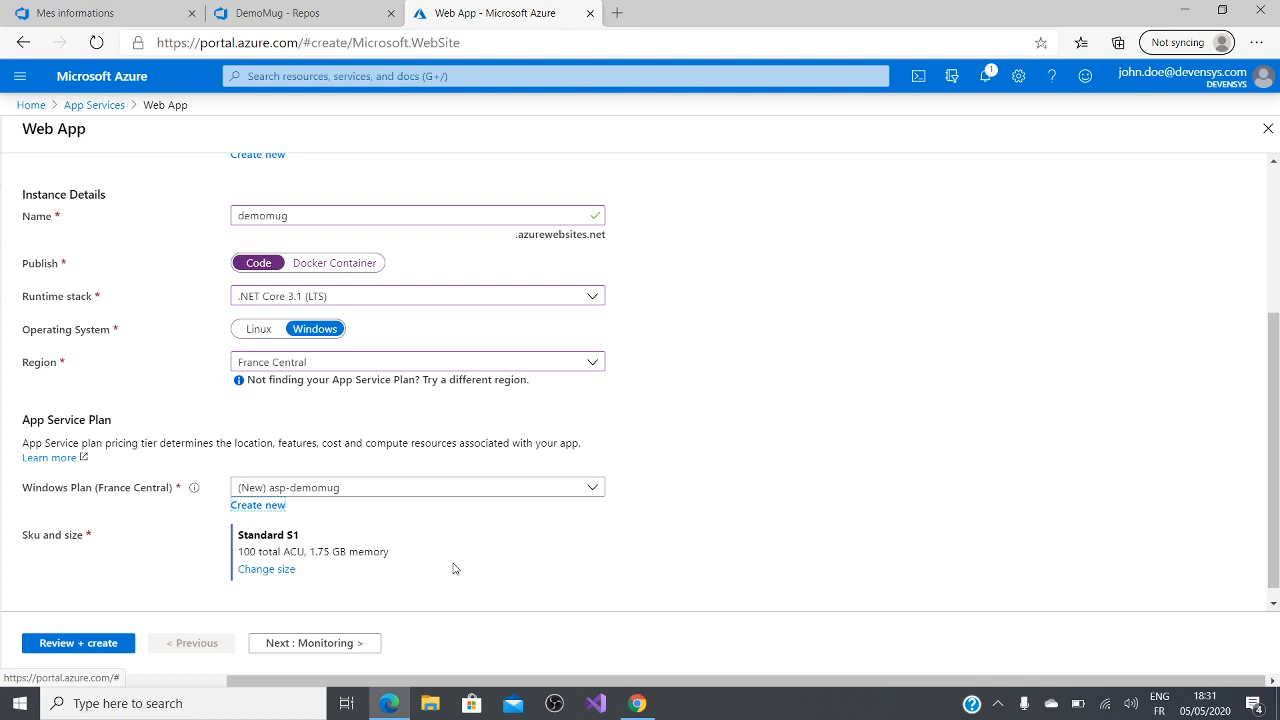
Step: Compare the plan's Dev/Test and Production pricing tiers, including the additional options, and apply the S1 production size
left_click(253, 574)
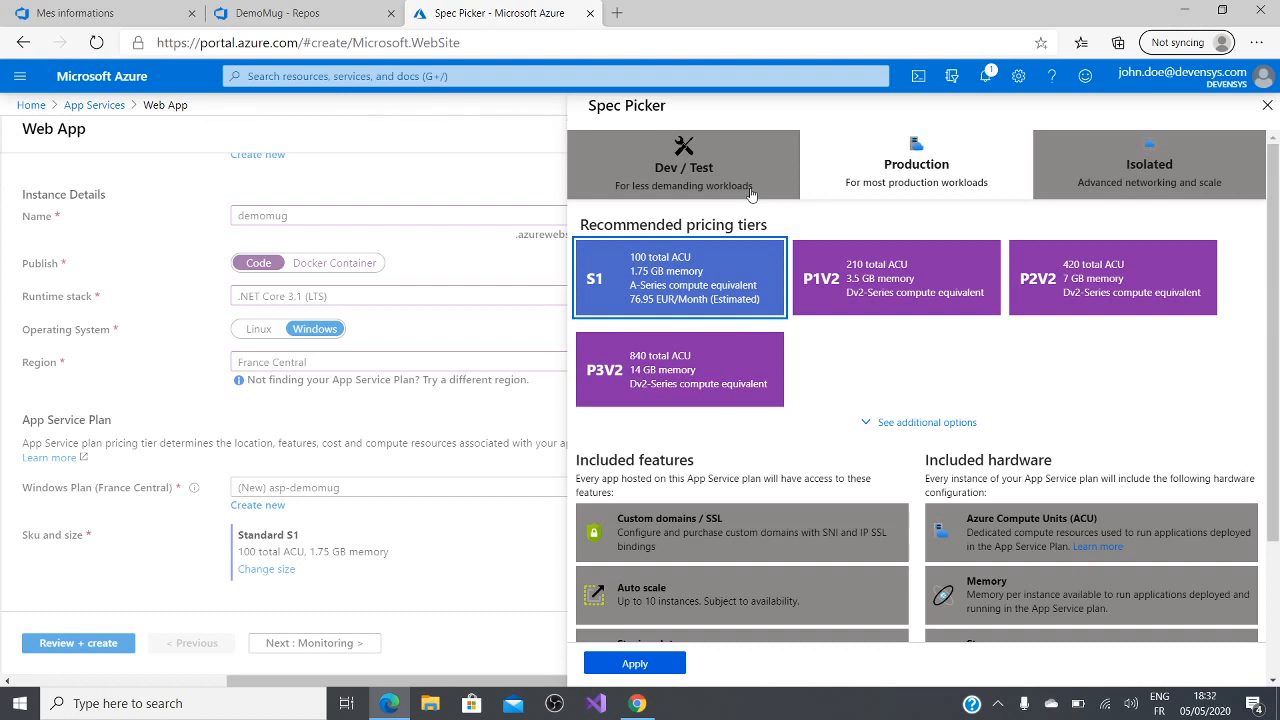
left_click(751, 192)
left_click(840, 178)
left_click(766, 184)
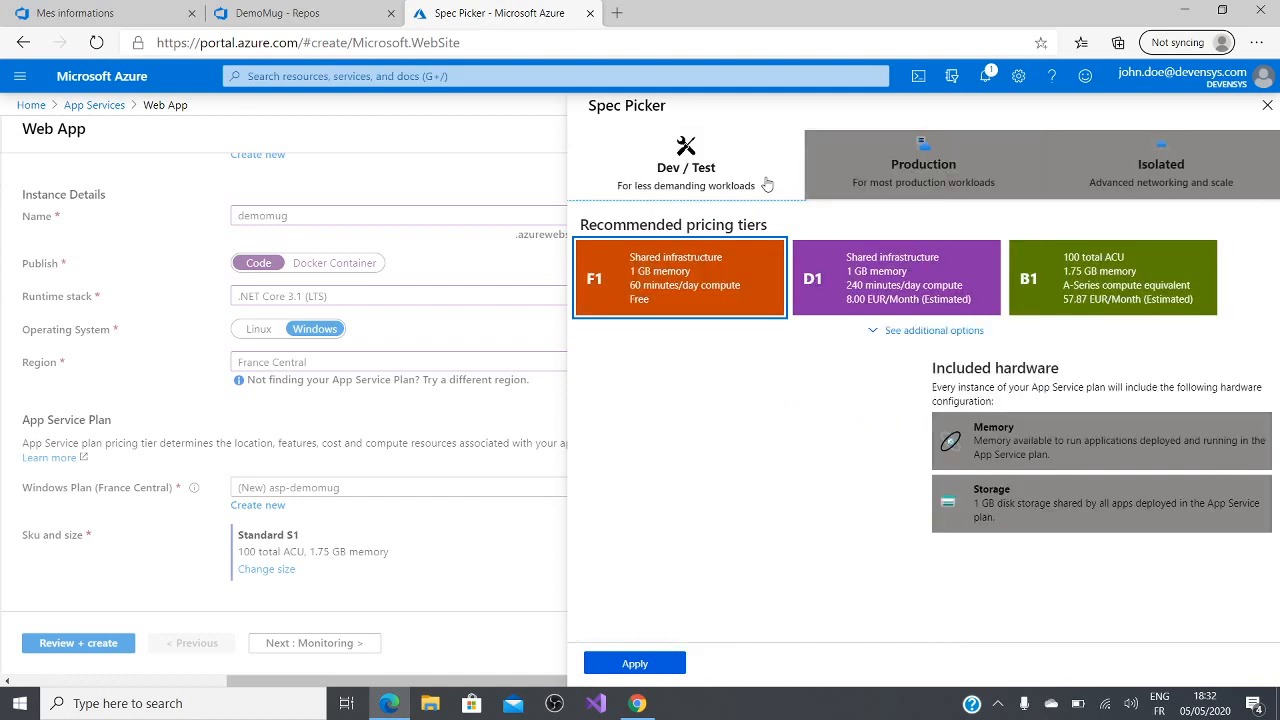
left_click(876, 334)
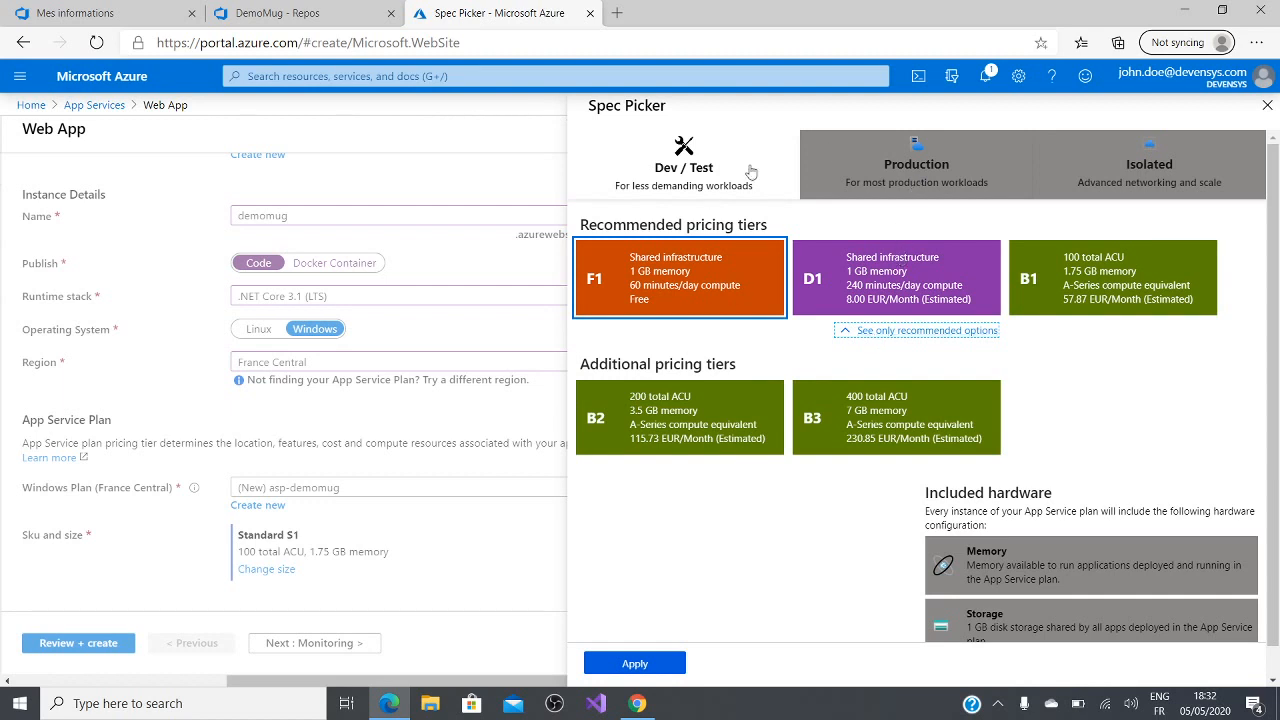
left_click(885, 190)
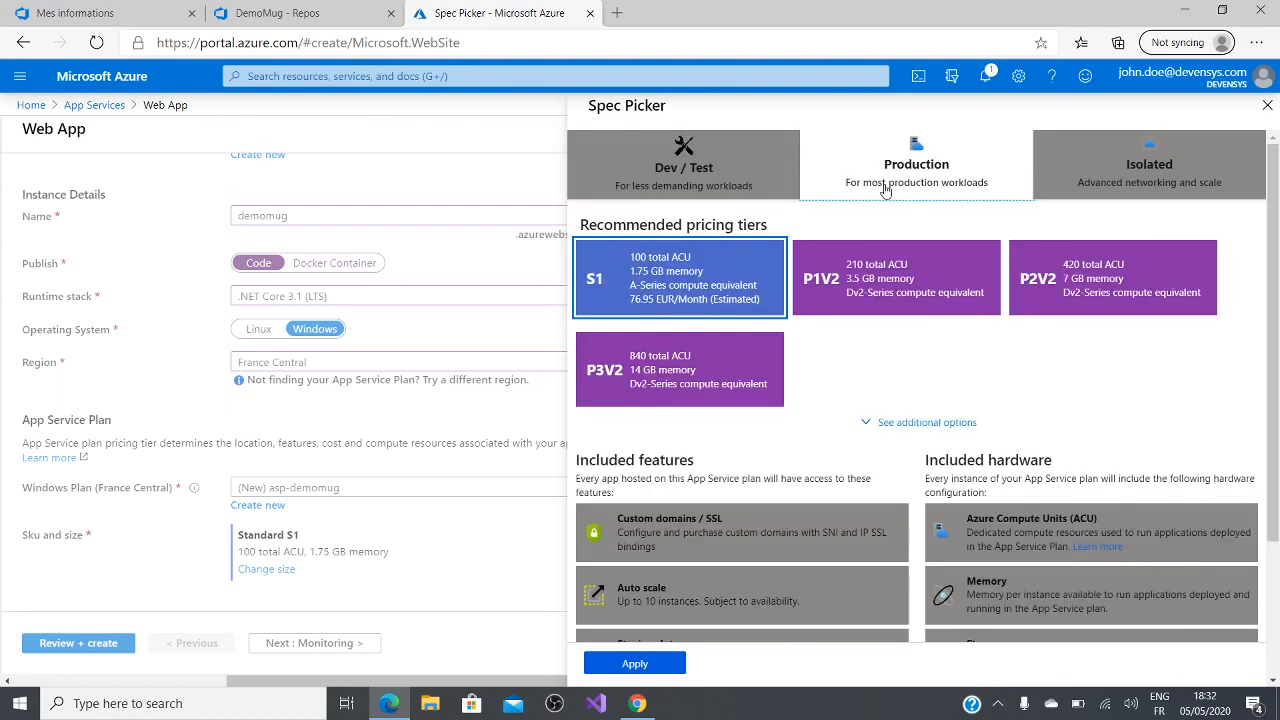
left_click(864, 425)
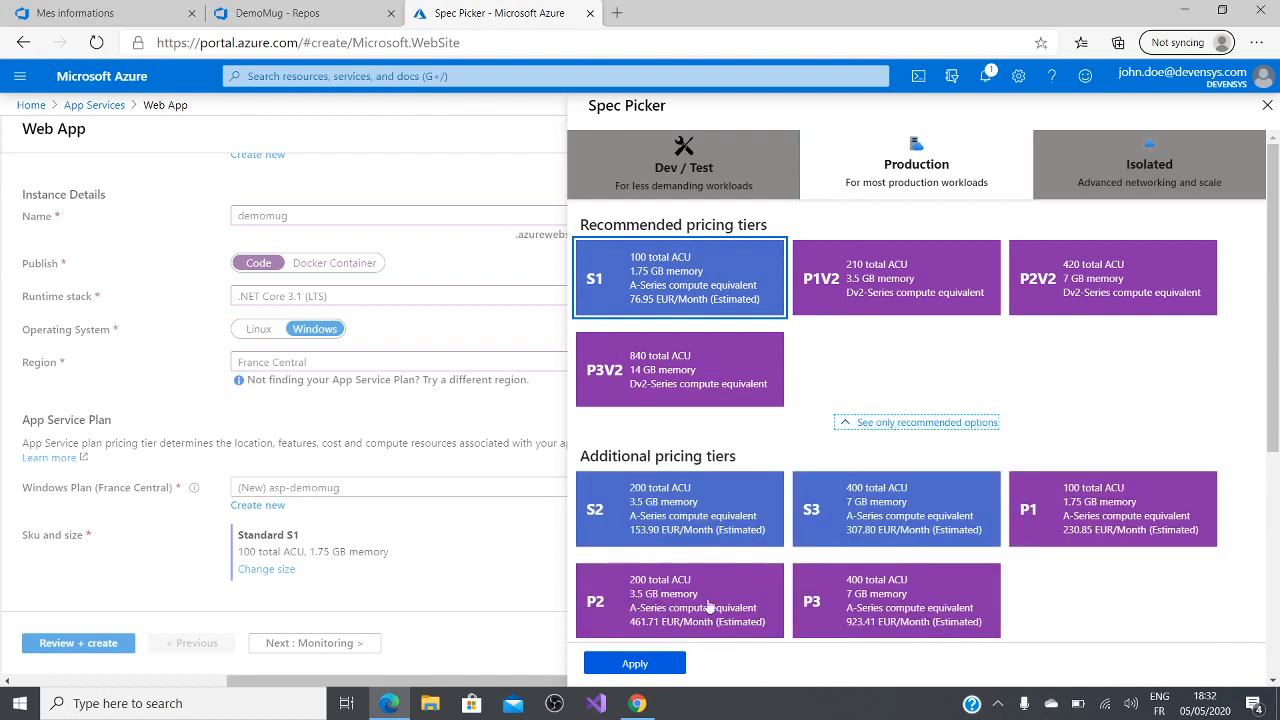
left_click(635, 664)
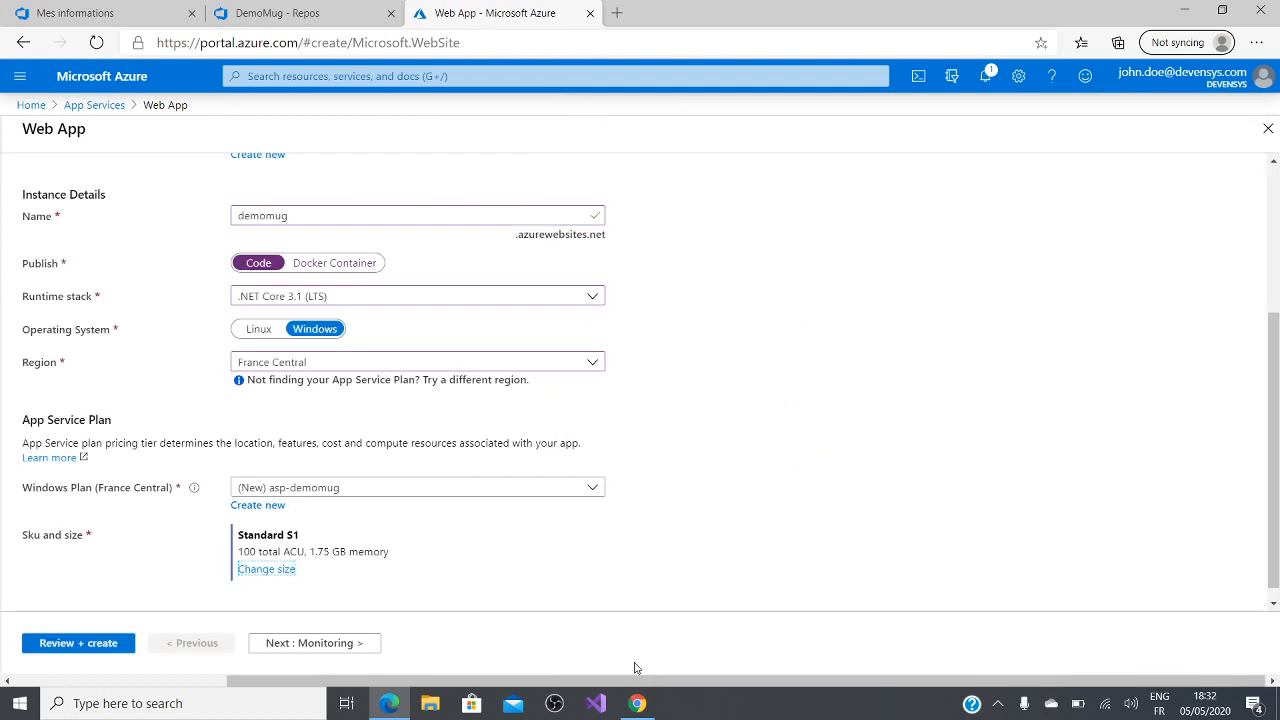
Step: Keep the default monitoring and tag settings, review the summary and create the demomug web app
left_click(305, 645)
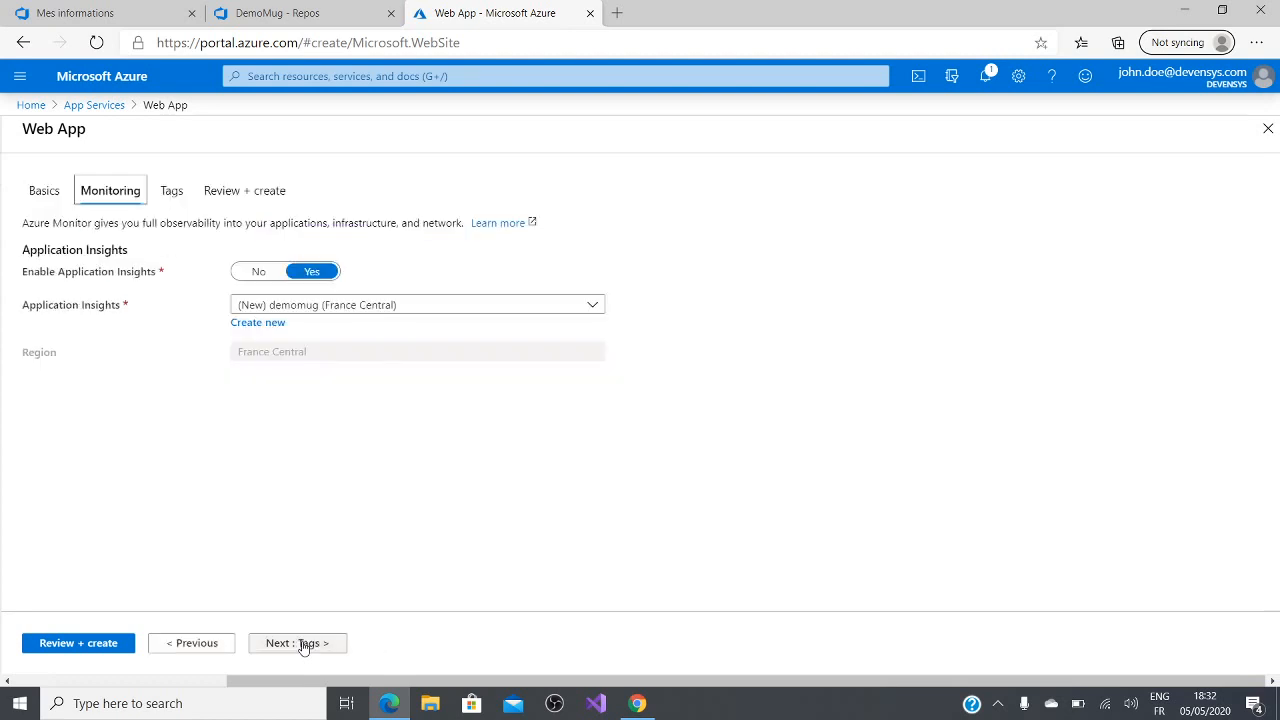
left_click(296, 650)
left_click(296, 648)
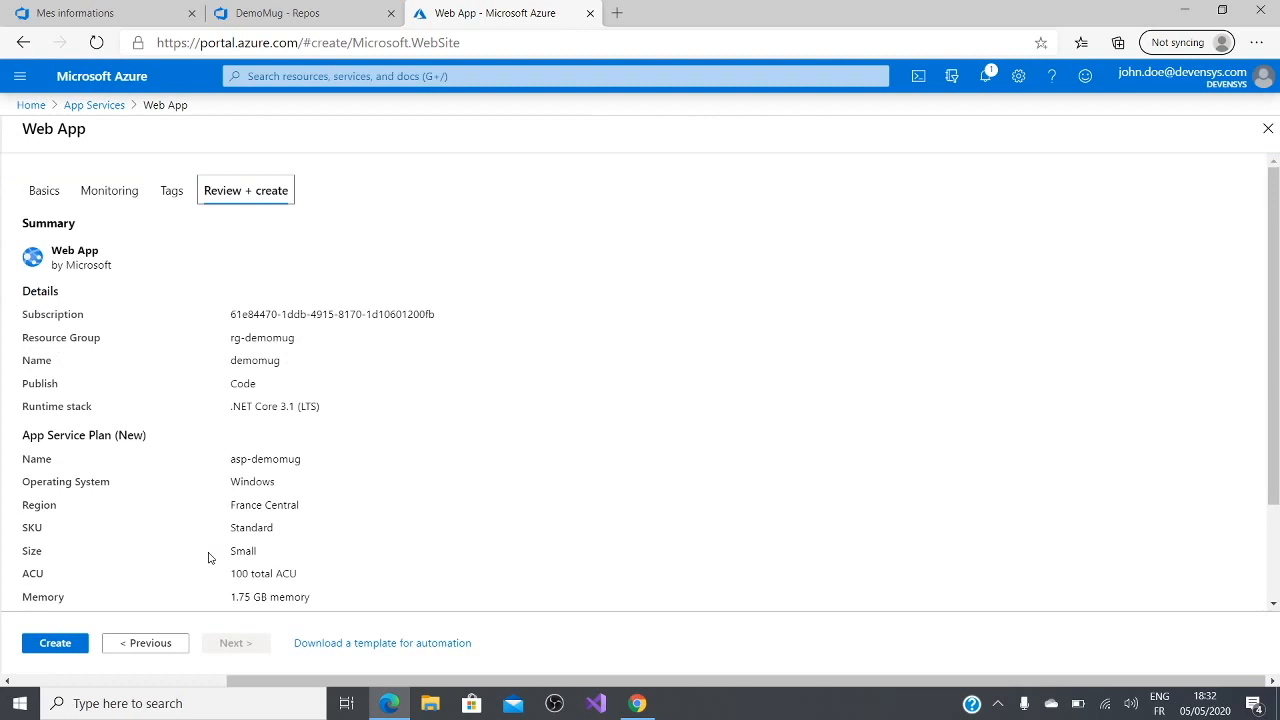
left_click(55, 645)
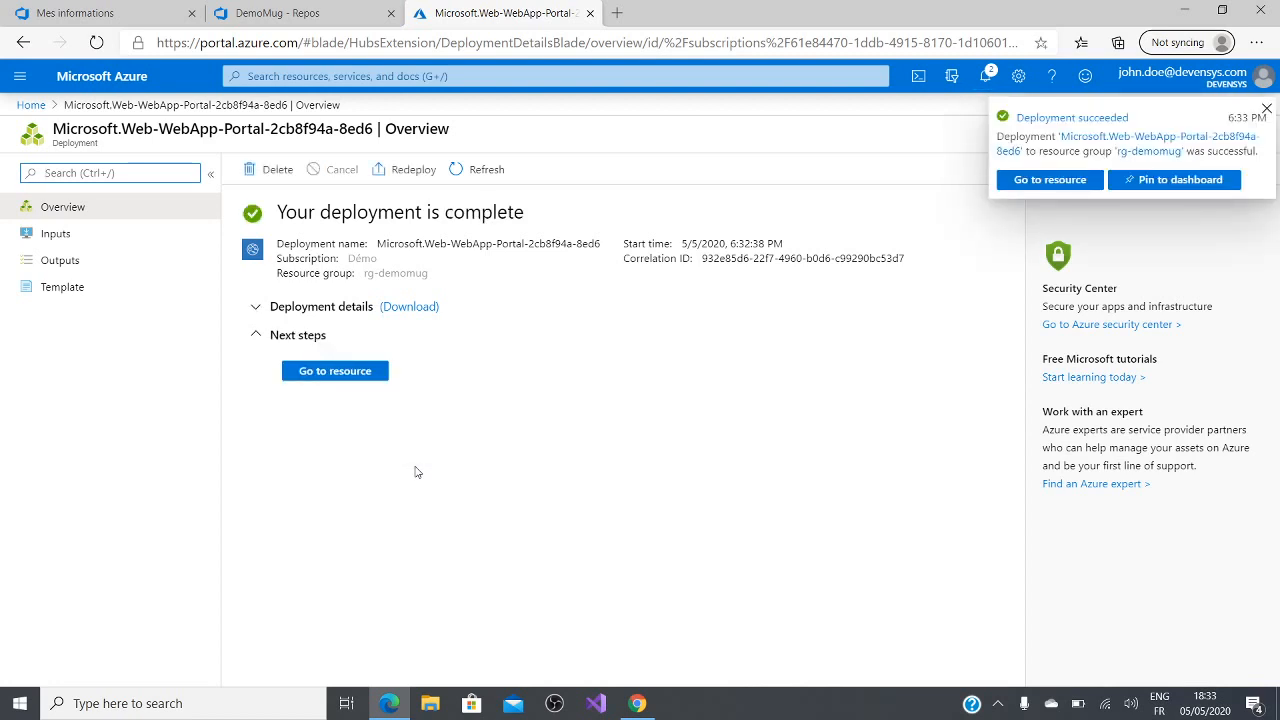
Step: Open the deployed demomug web app resource and look over its overview and available settings
left_click(331, 380)
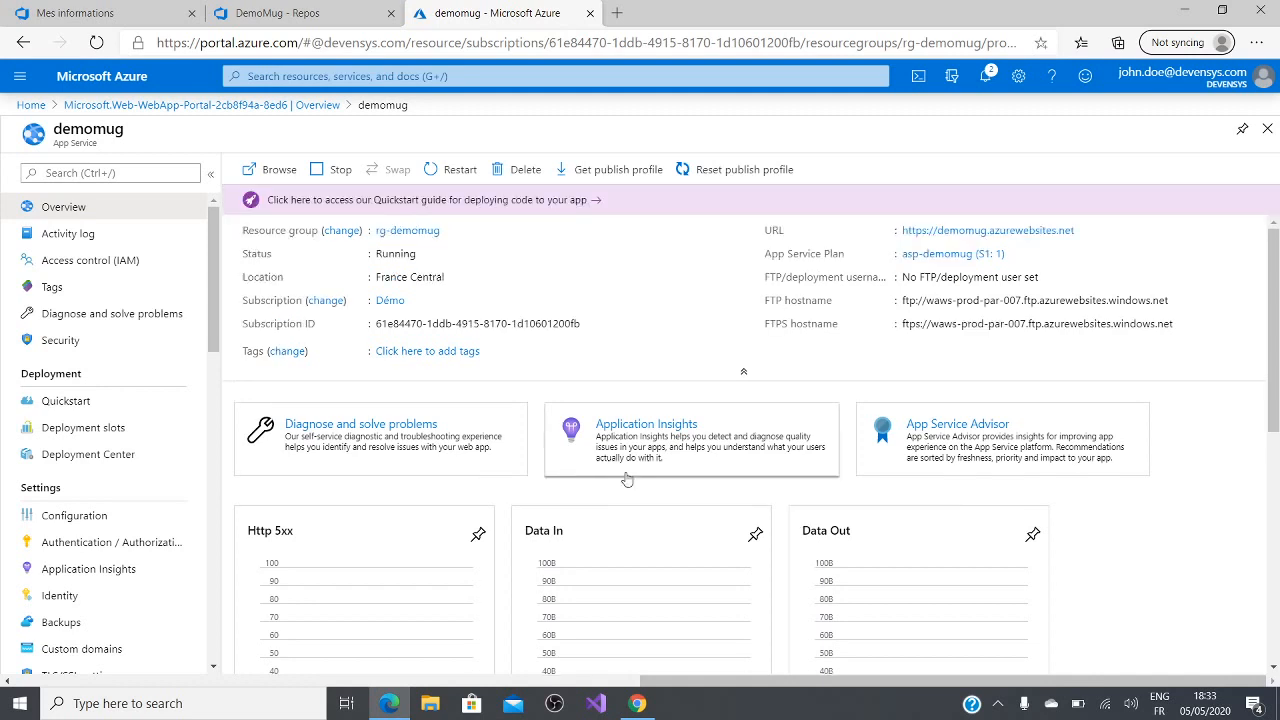
scroll(120, 545, "down", 5)
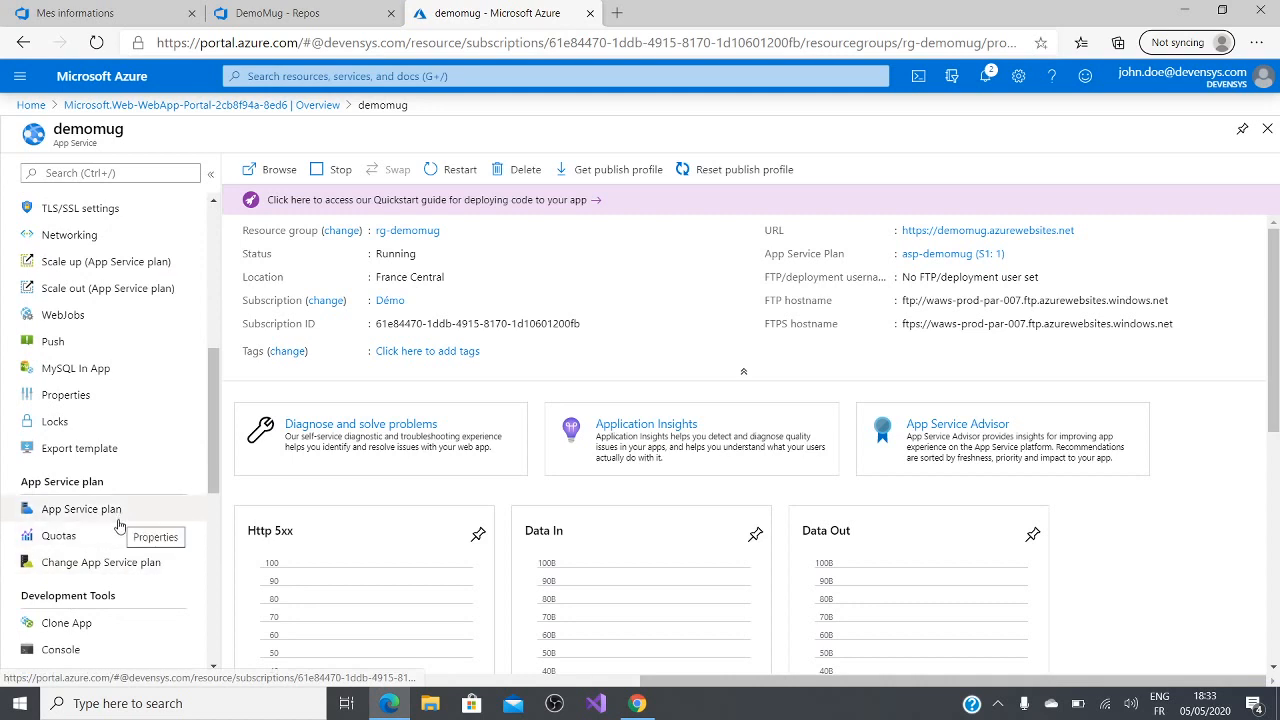
scroll(150, 510, "up", 1)
scroll(150, 510, "up", 5)
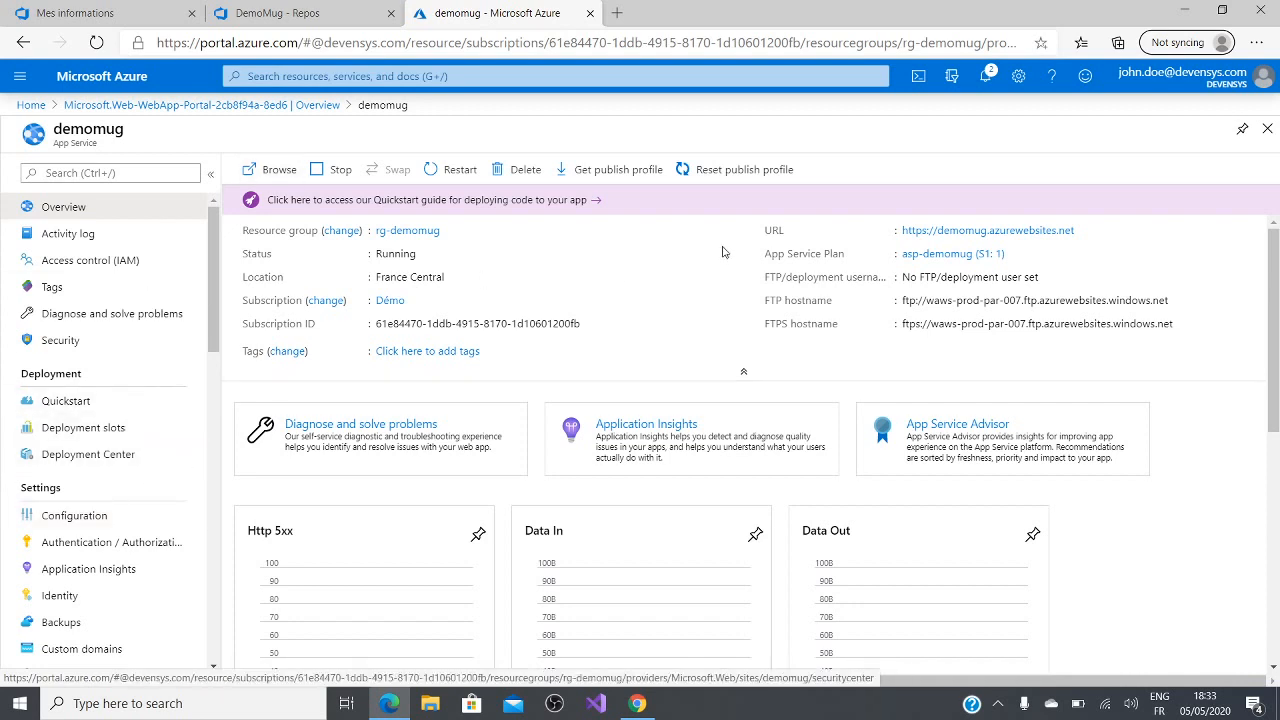
Step: Open the demomug.azurewebsites.net site to check its default page, and return to the web app's overview in the portal
left_click(960, 232)
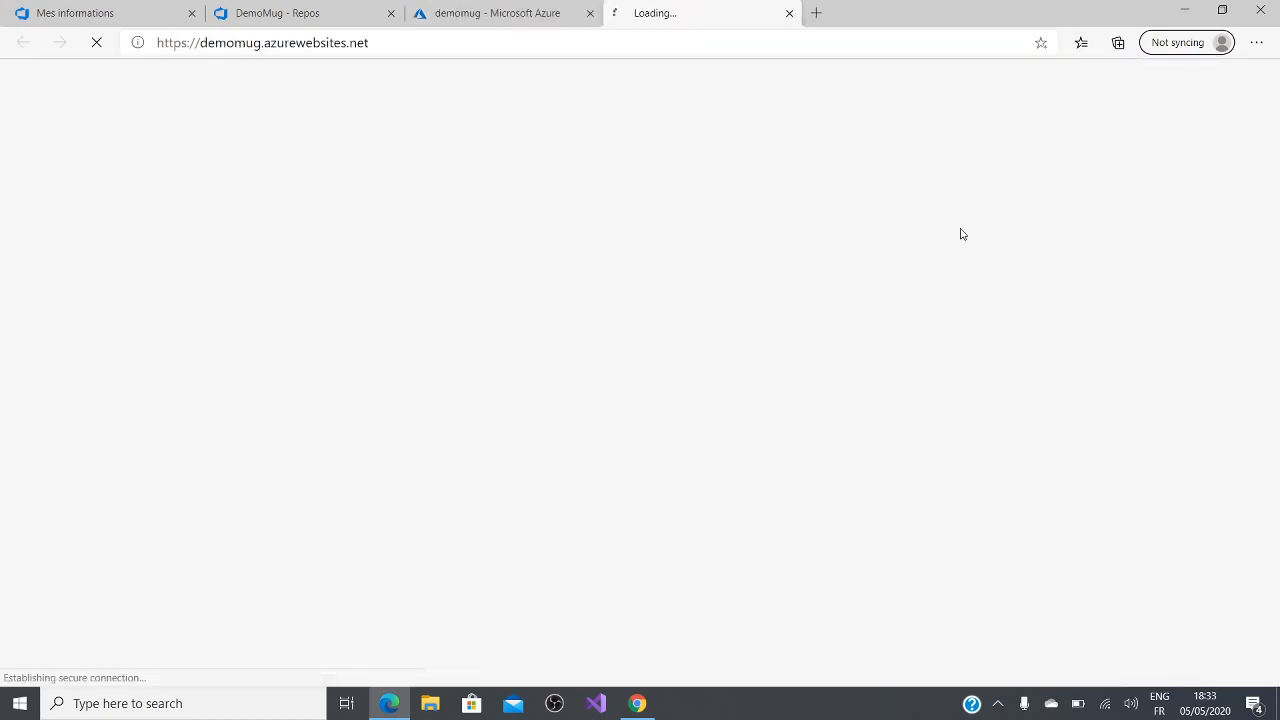
left_click(562, 16)
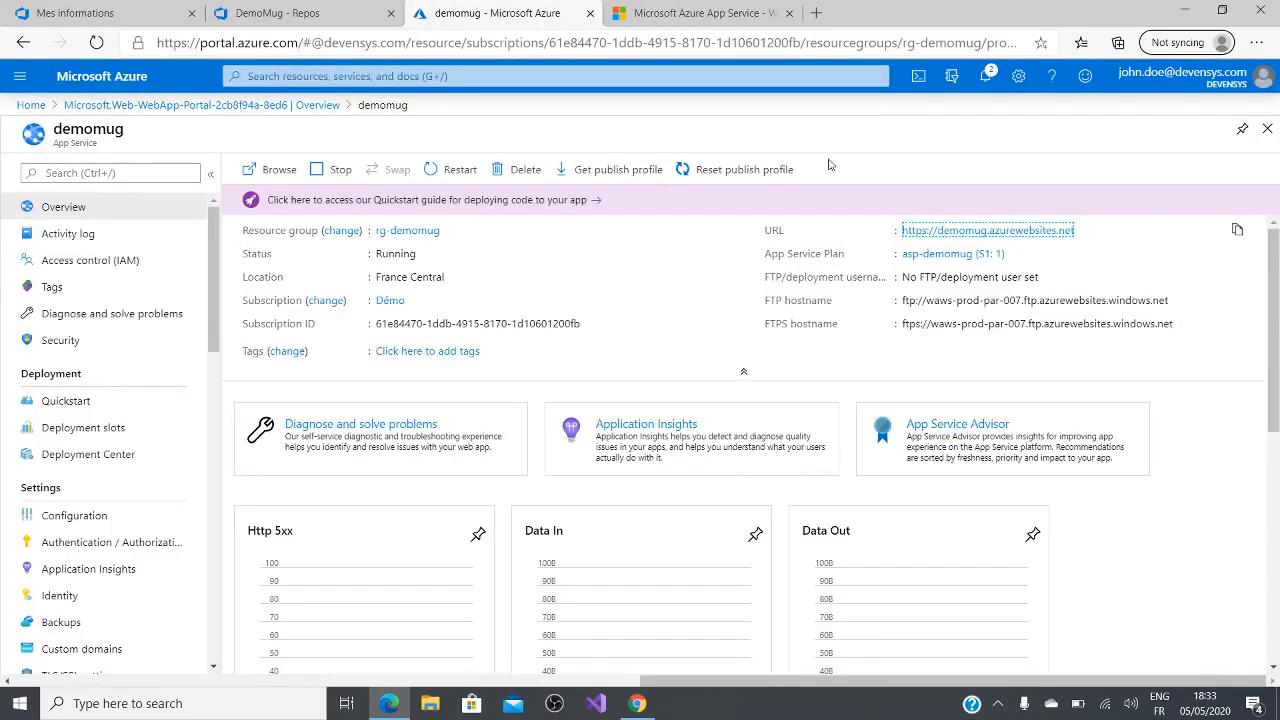
left_click(706, 8)
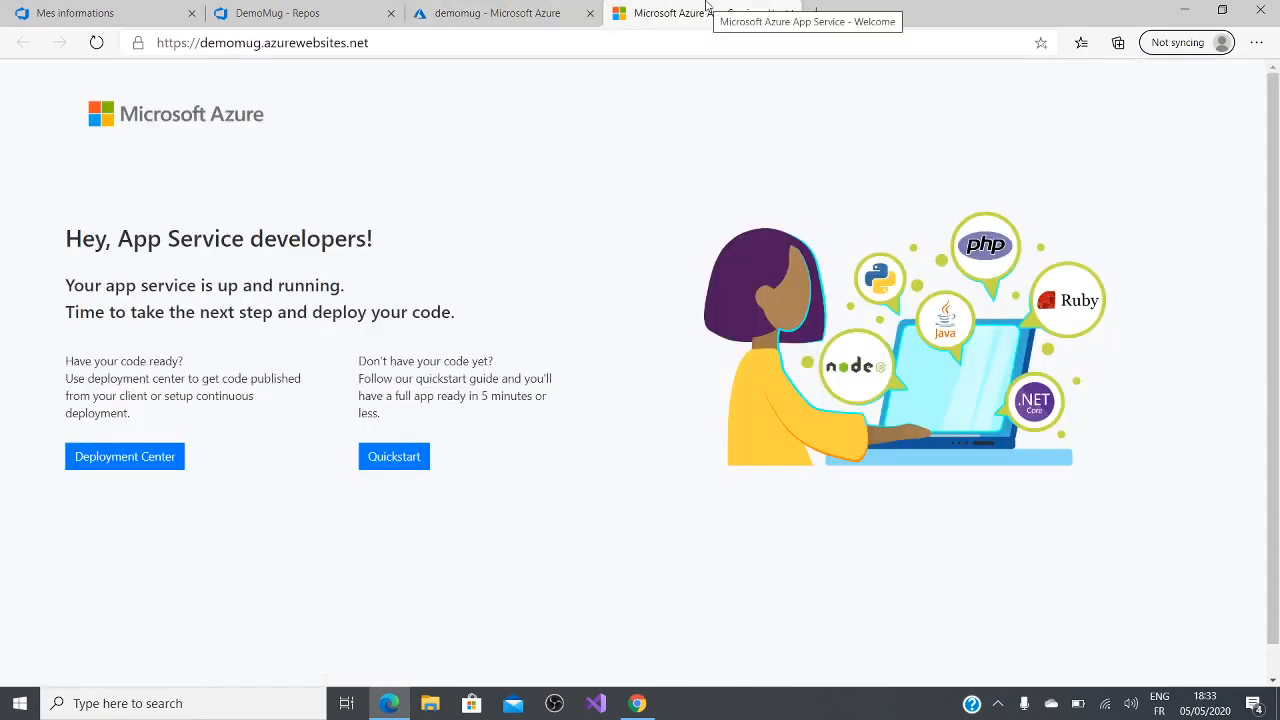
left_click(541, 10)
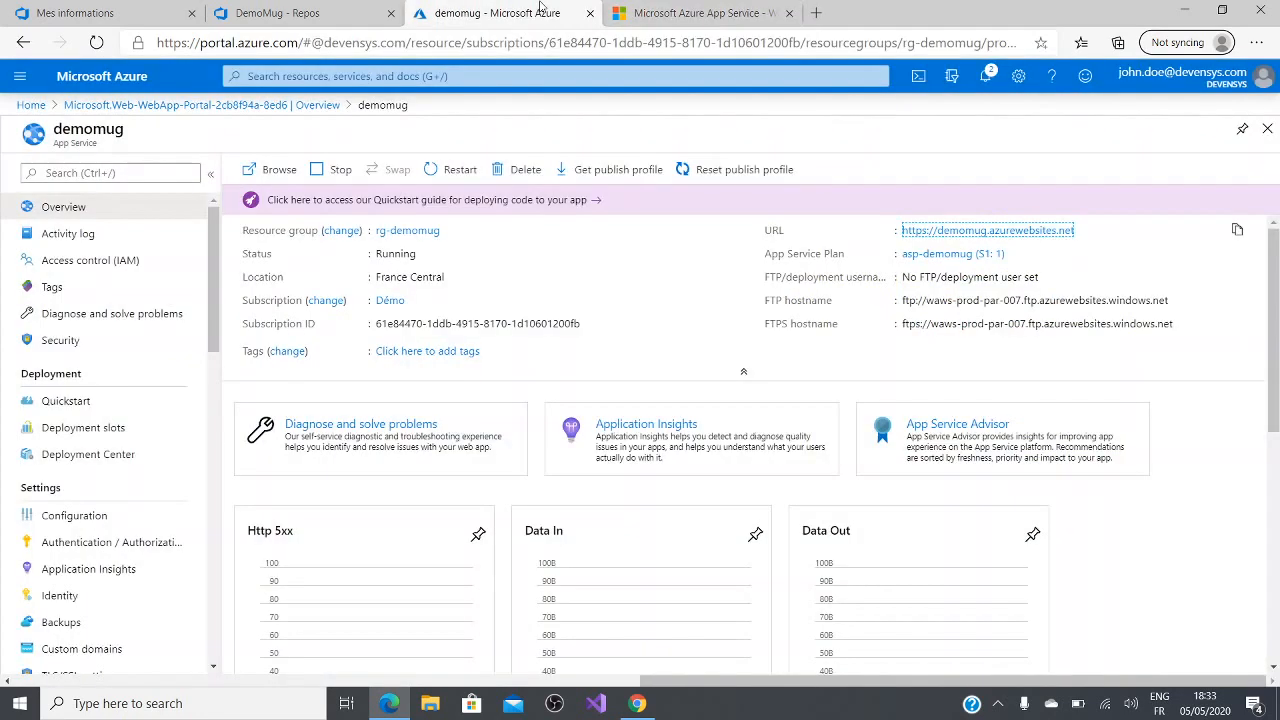
Step: Review the continuous and manual deployment sources in demomug's Deployment Center and return to the app's overview
left_click(114, 452)
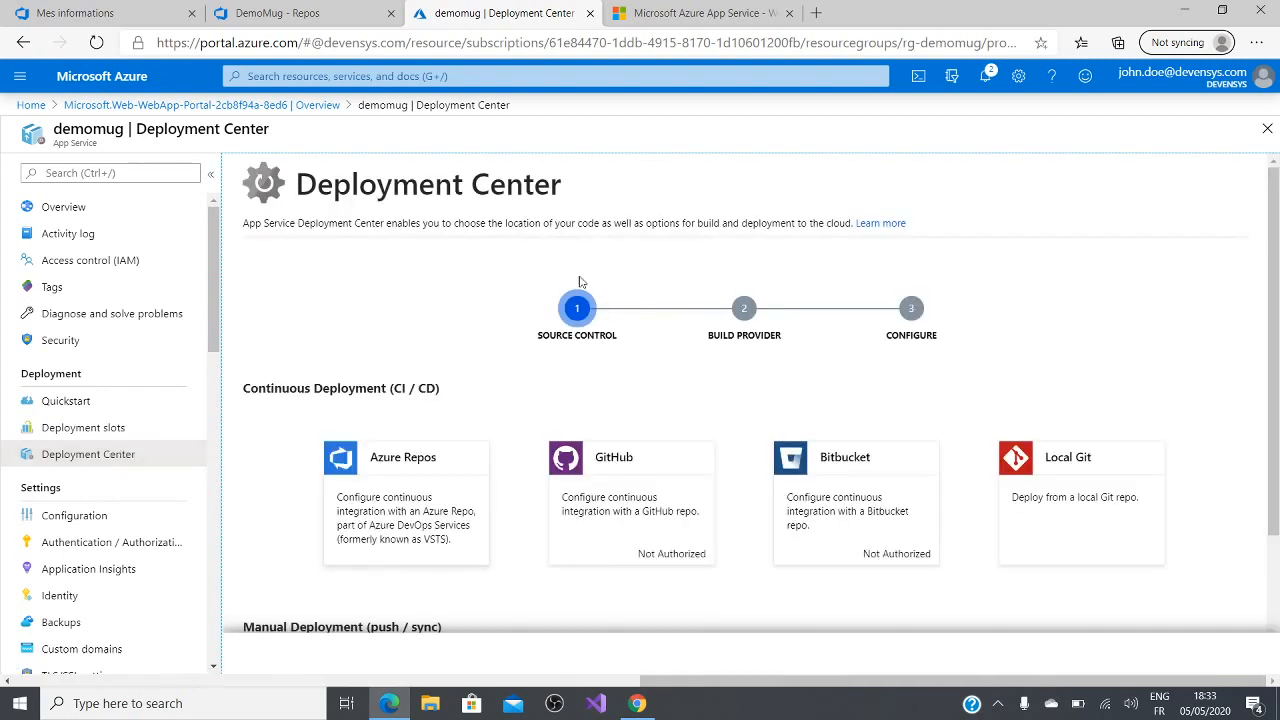
scroll(575, 399, "down", 1)
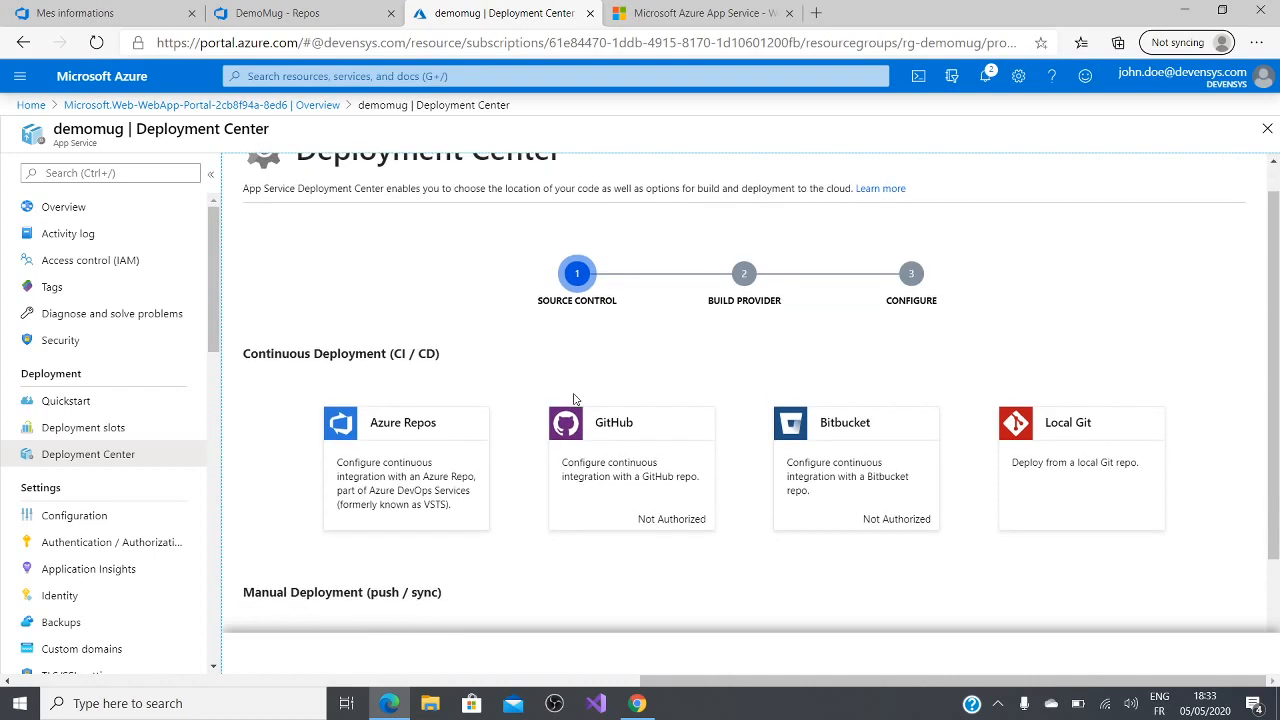
scroll(575, 365, "down", 3)
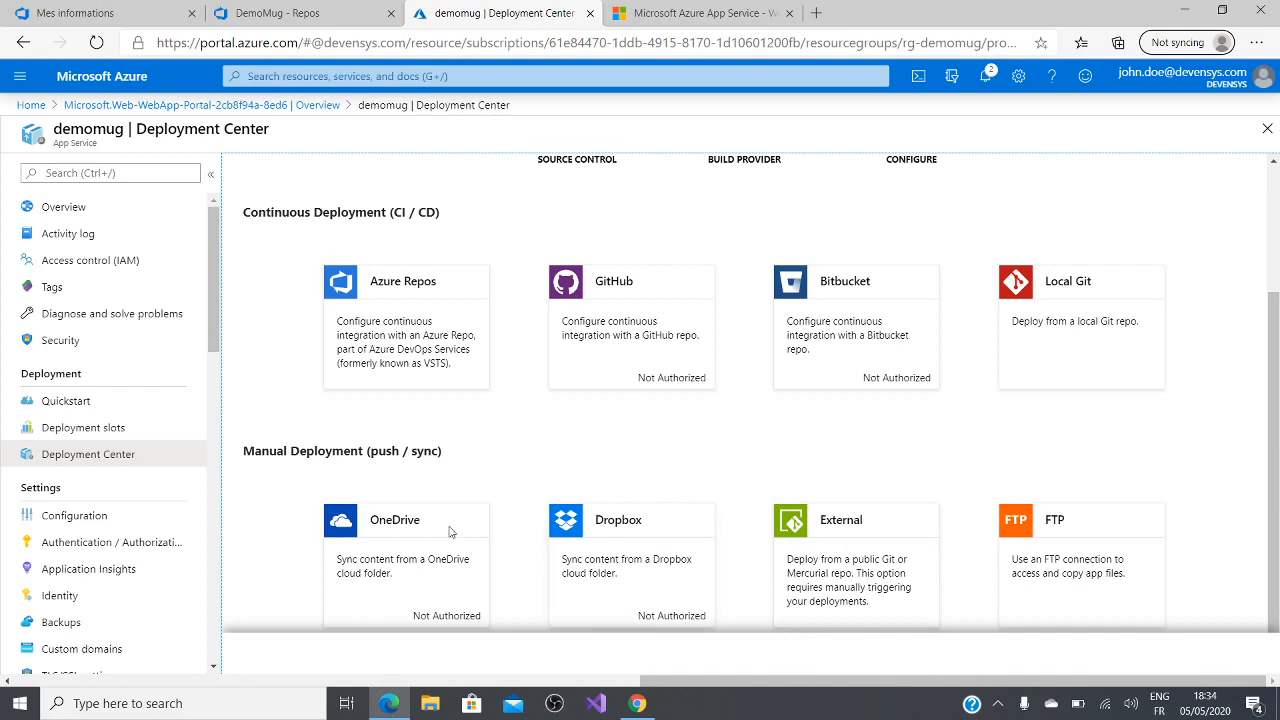
scroll(348, 405, "up", 3)
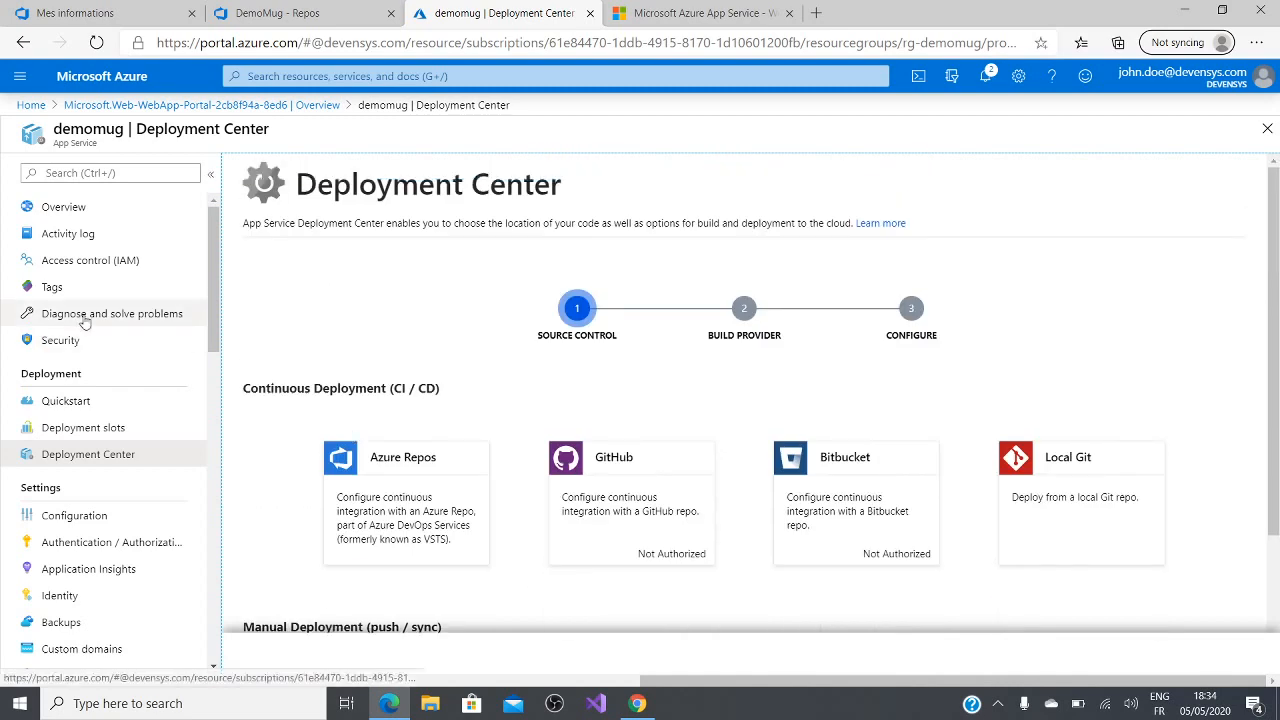
left_click(63, 207)
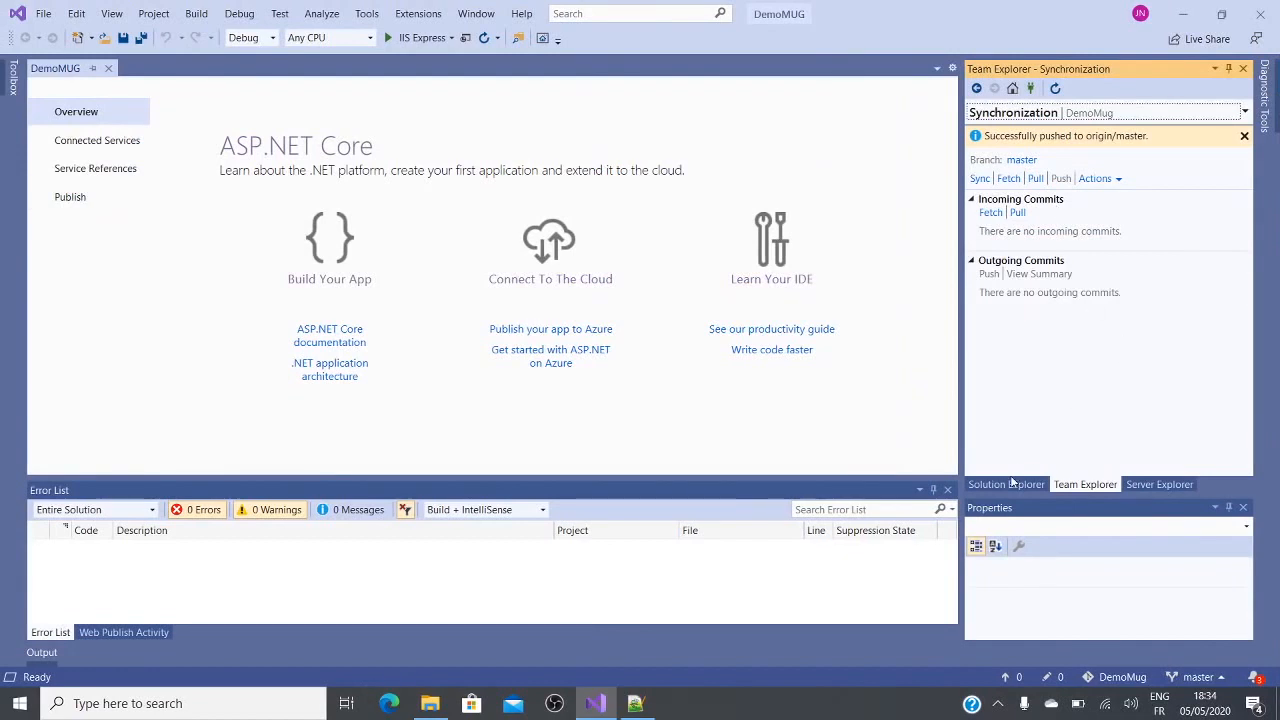
Step: In Visual Studio, start a publish profile for the DemoMUG project targeting an existing Azure App Service
left_click(1006, 485)
right_click(1049, 148)
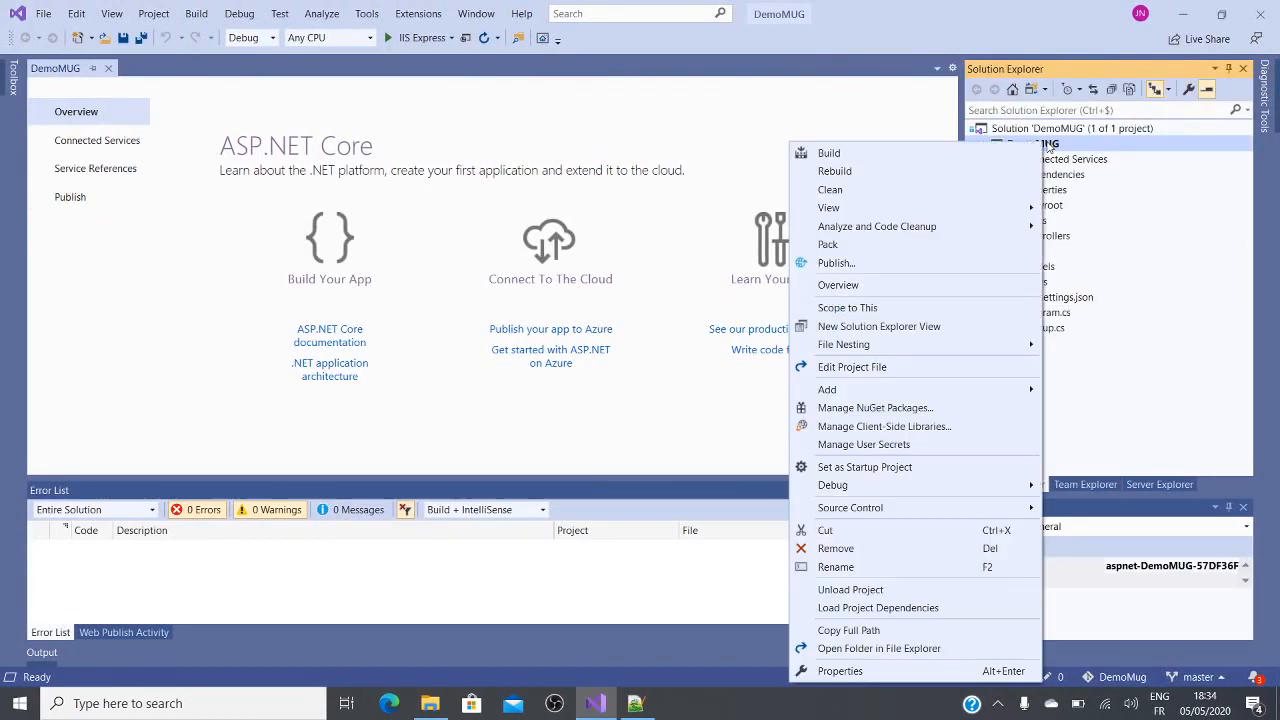
left_click(886, 263)
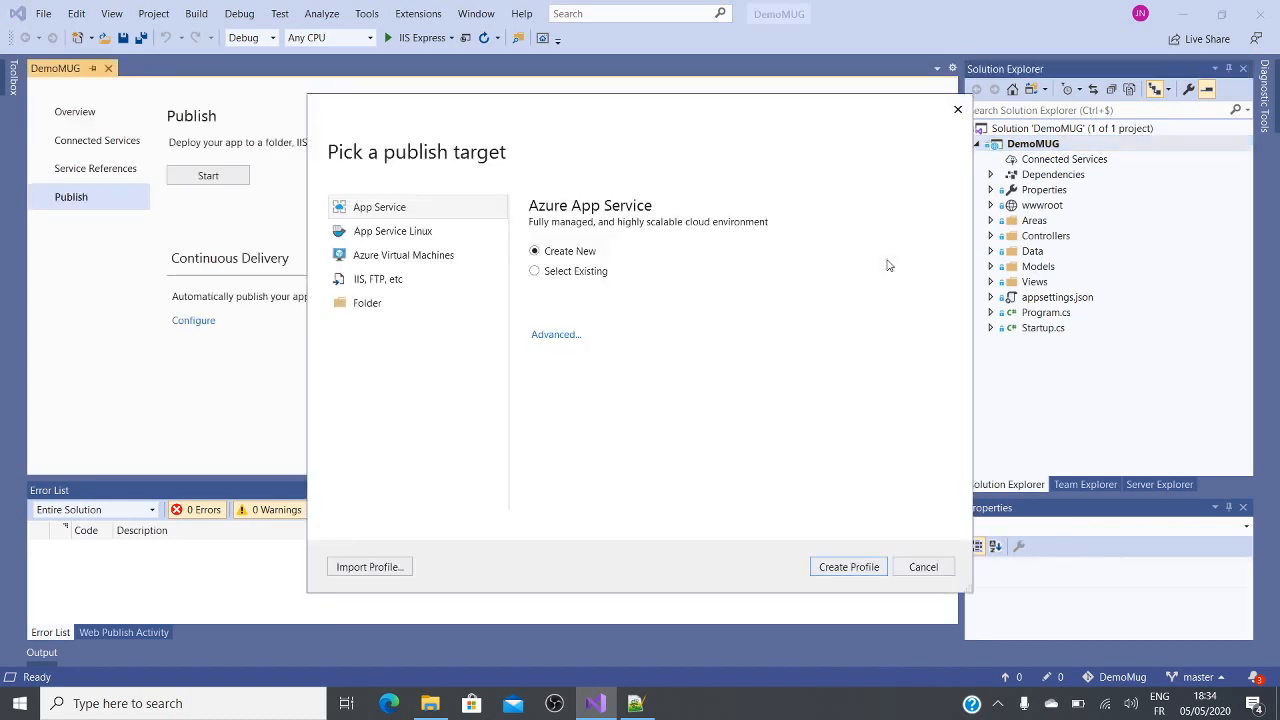
left_click(588, 271)
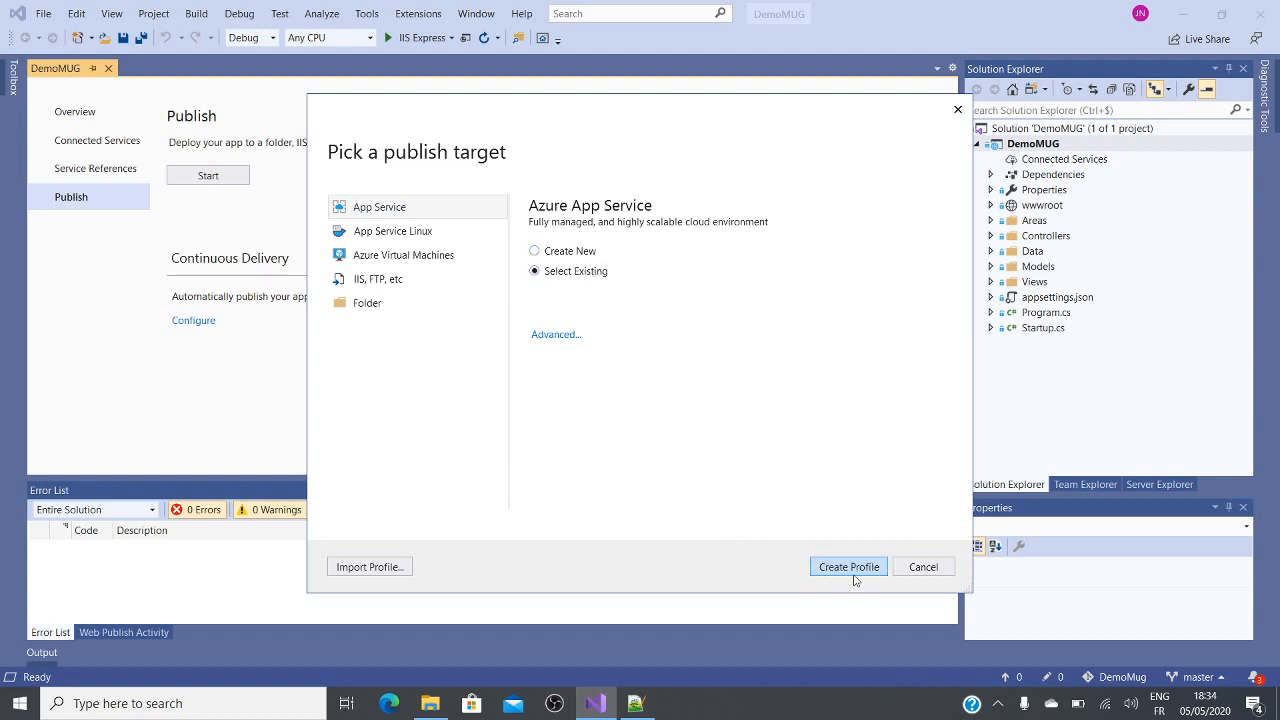
left_click(854, 574)
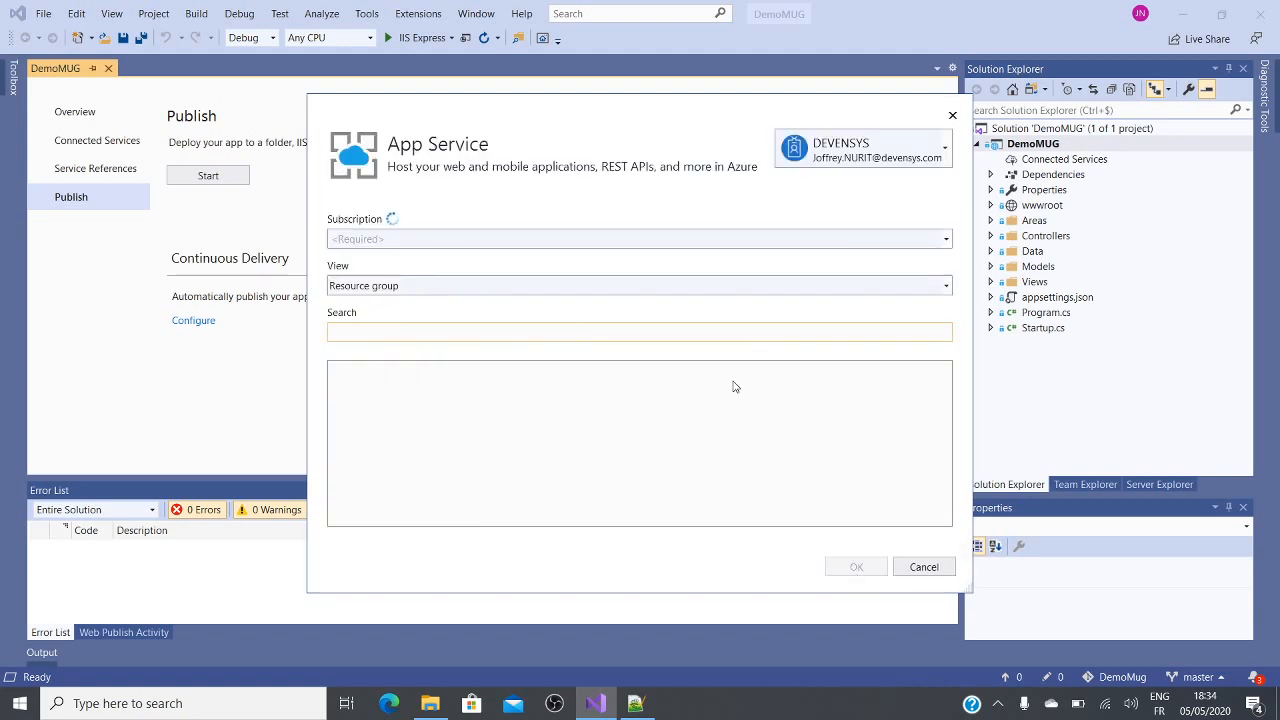
Step: Switch to the demo Azure account and create the profile with the Démo subscription and the demomug app in rg-demomug
left_click(945, 160)
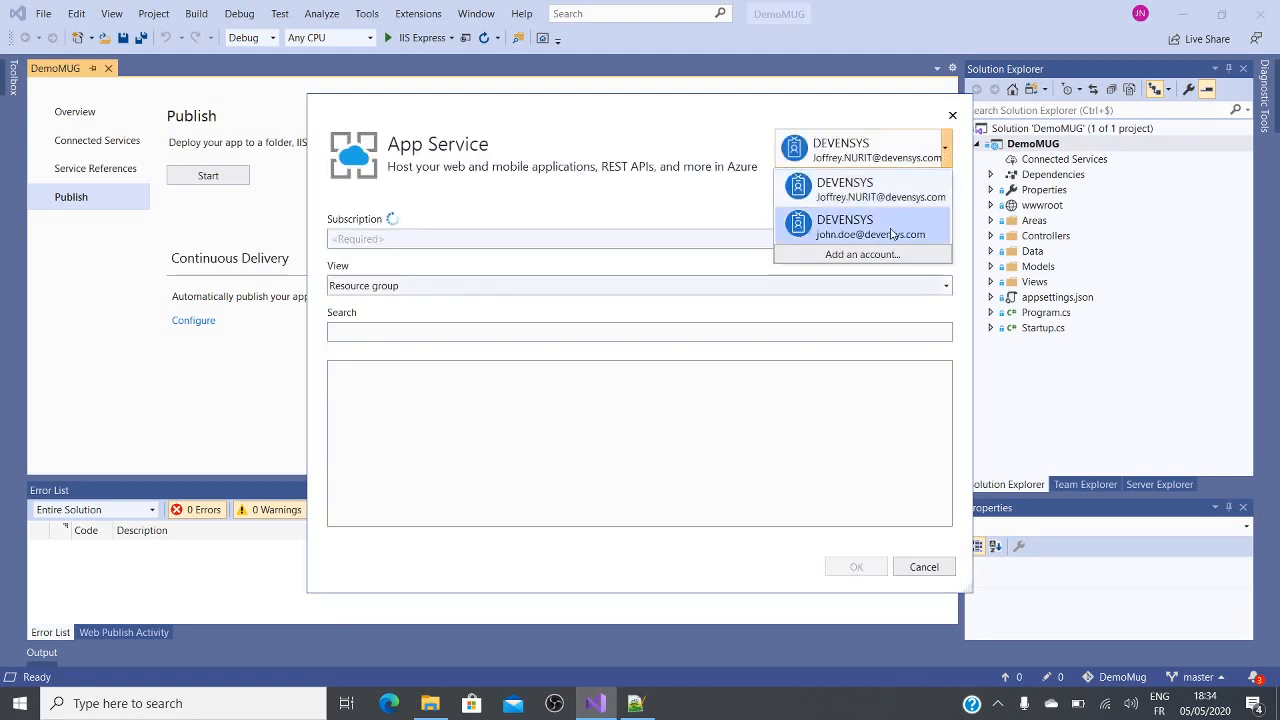
left_click(892, 228)
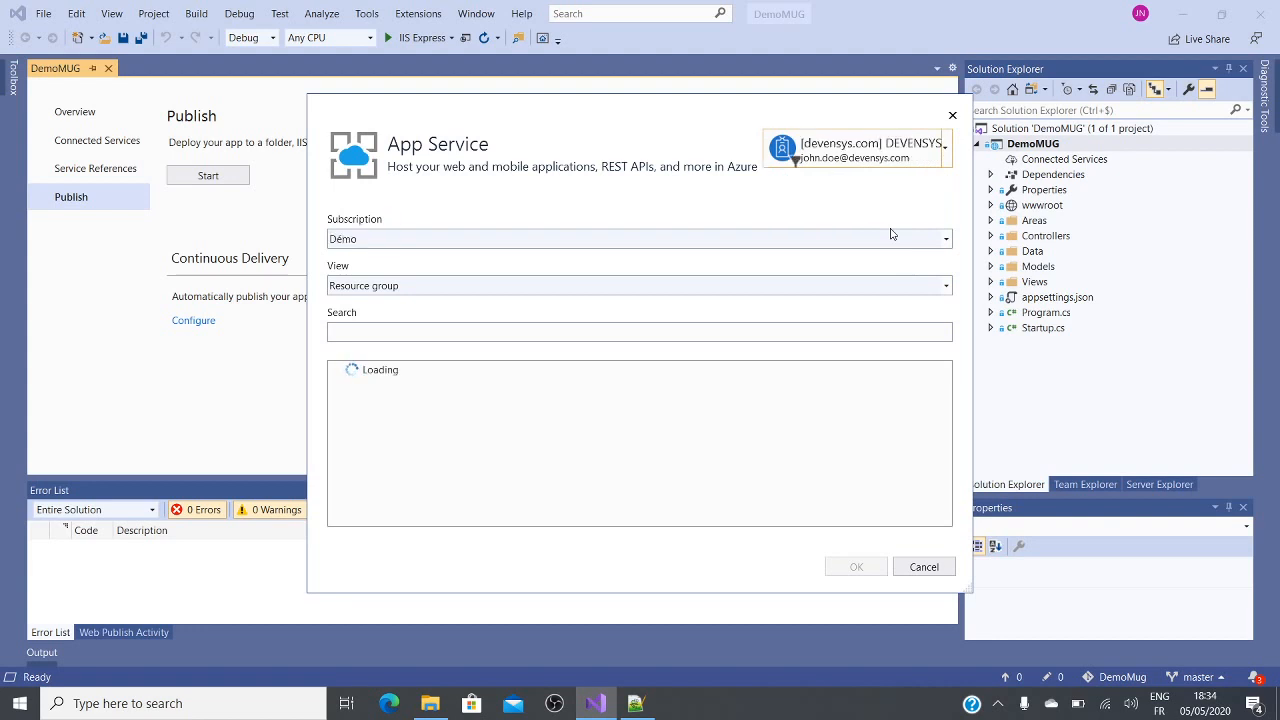
left_click(900, 236)
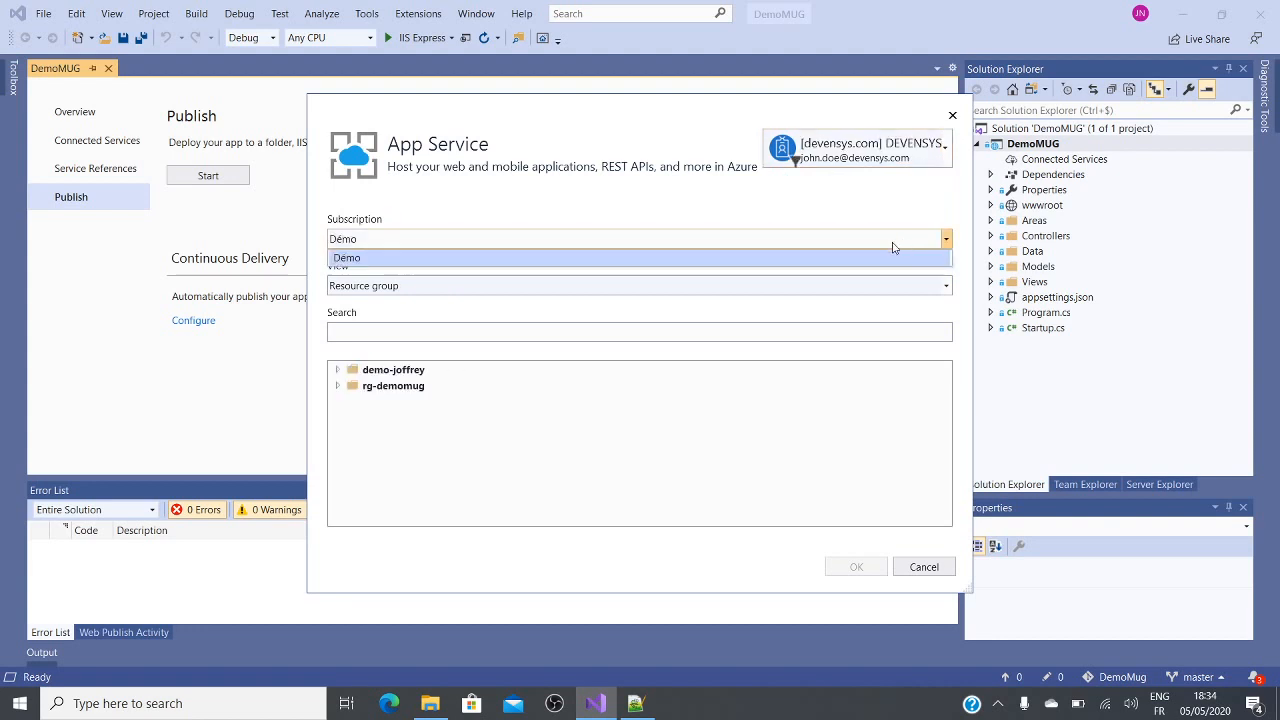
left_click(856, 260)
left_click(617, 330)
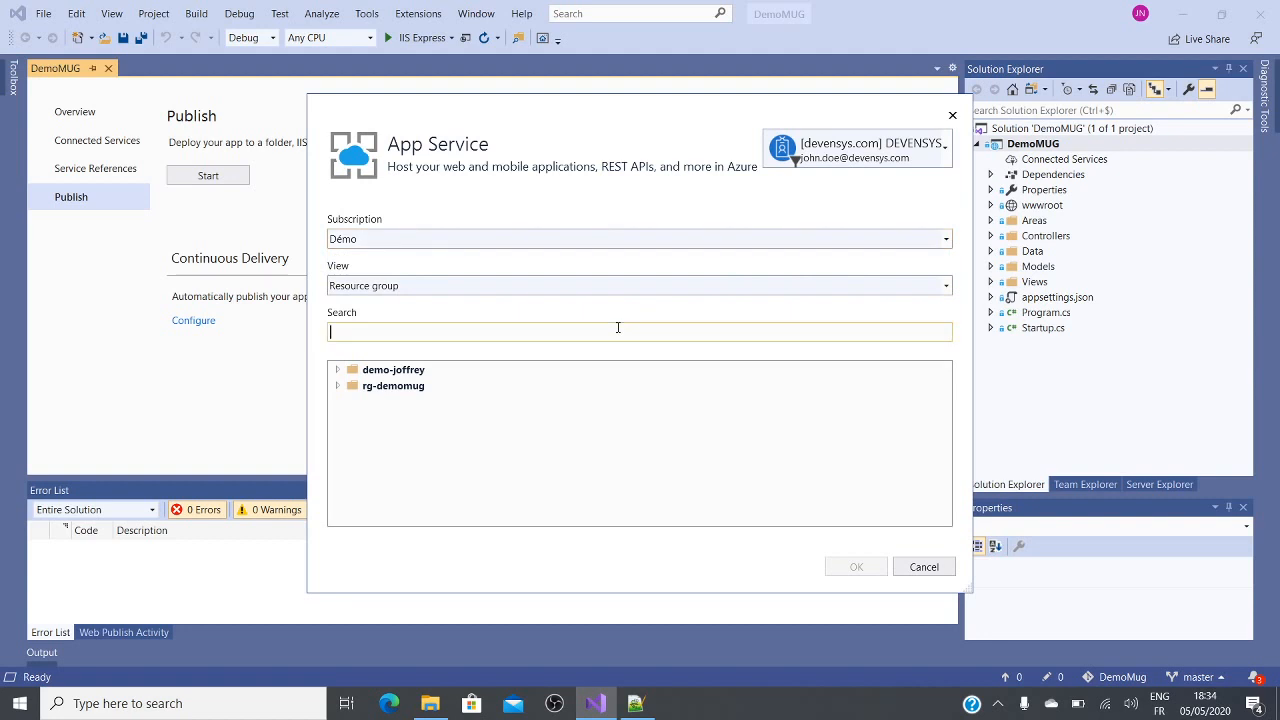
left_click(337, 386)
left_click(406, 405)
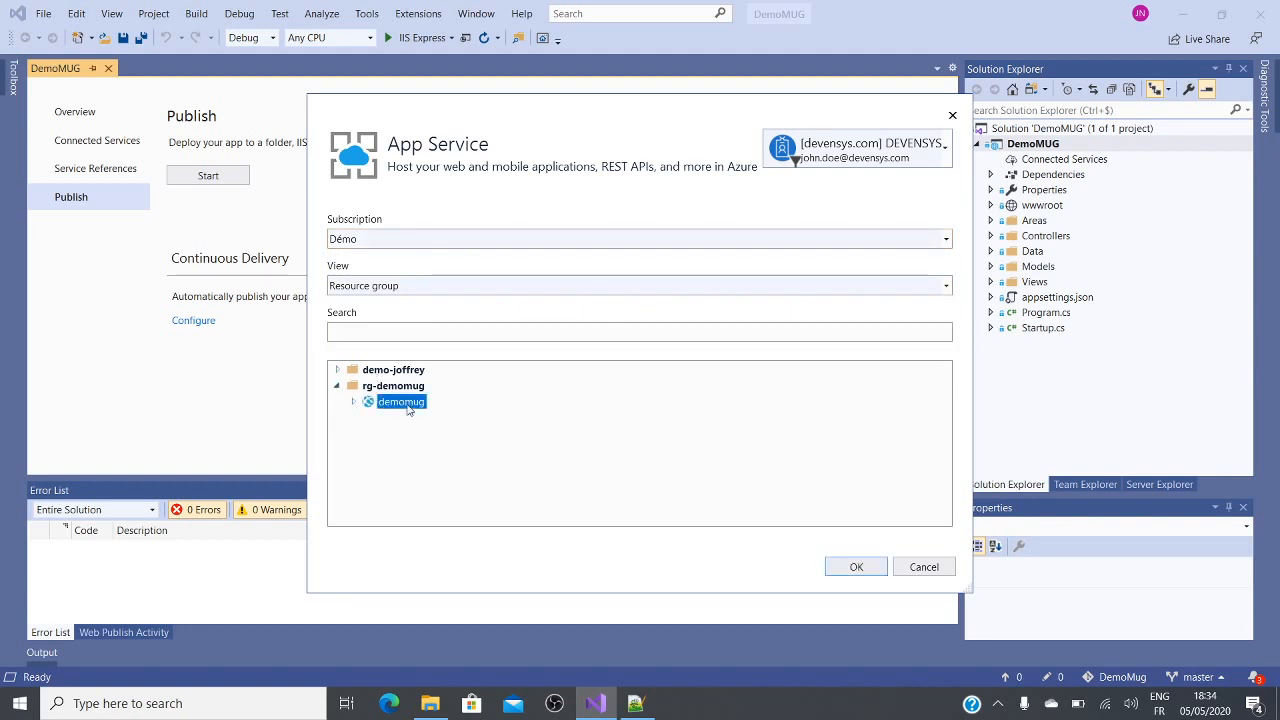
left_click(850, 568)
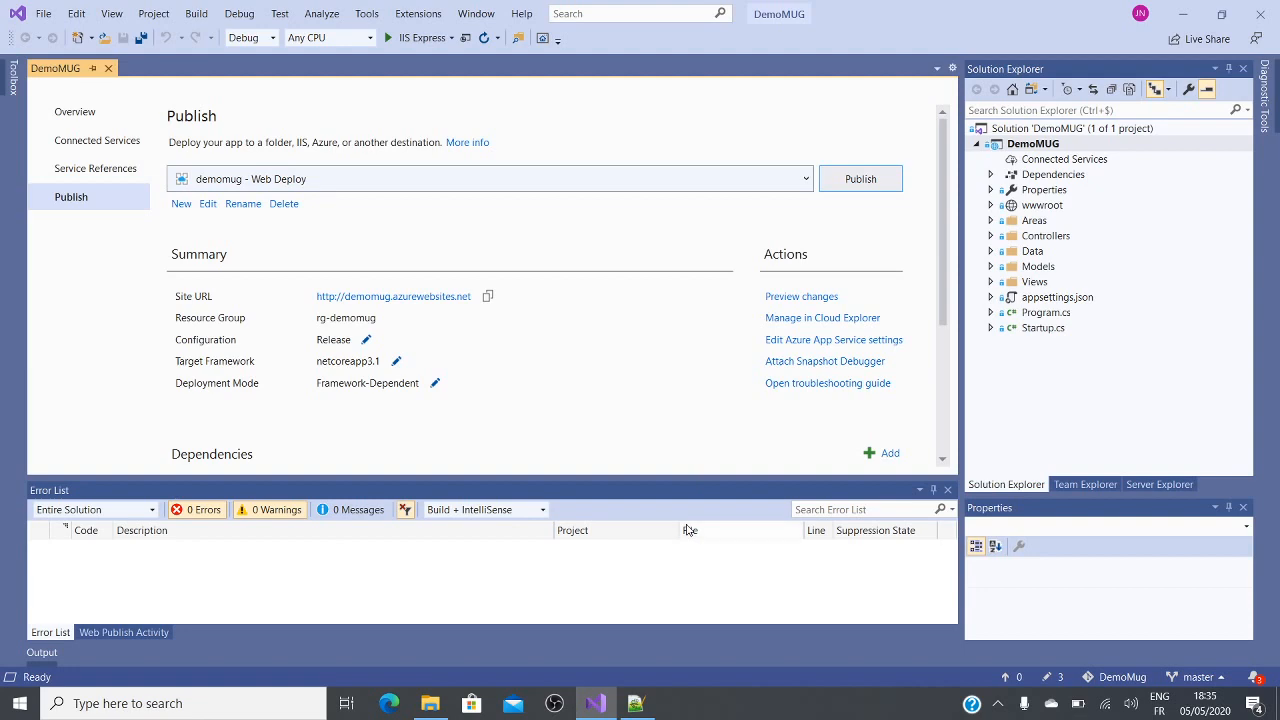
Step: Switch back to the DemoMug project in Azure DevOps in the browser and open its Pipelines page
left_click(591, 706)
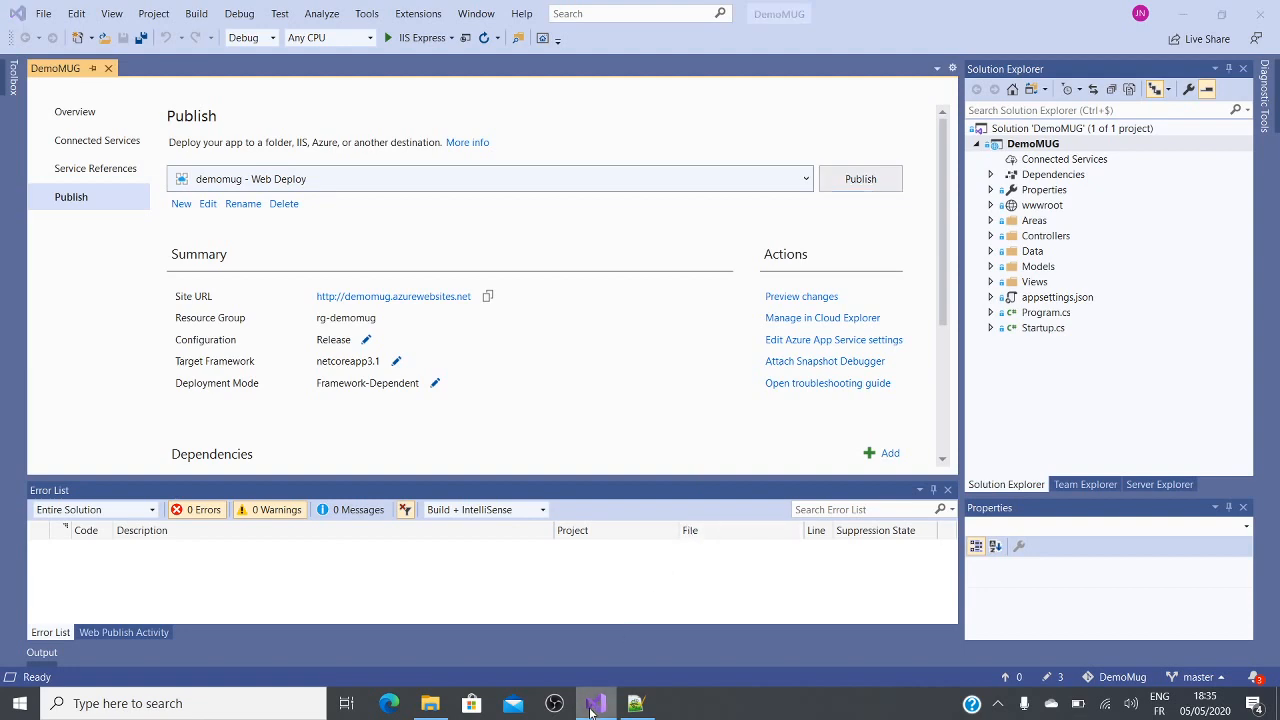
left_click(591, 706)
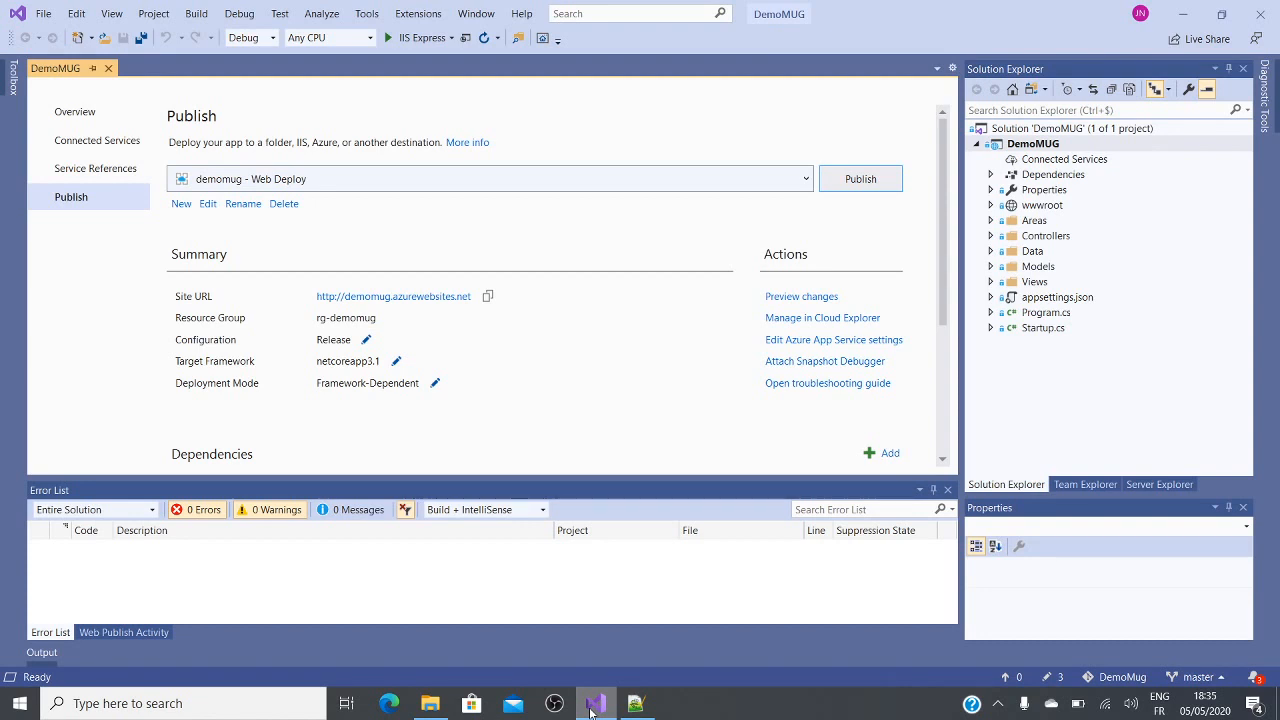
key("ctrl+super+Right")
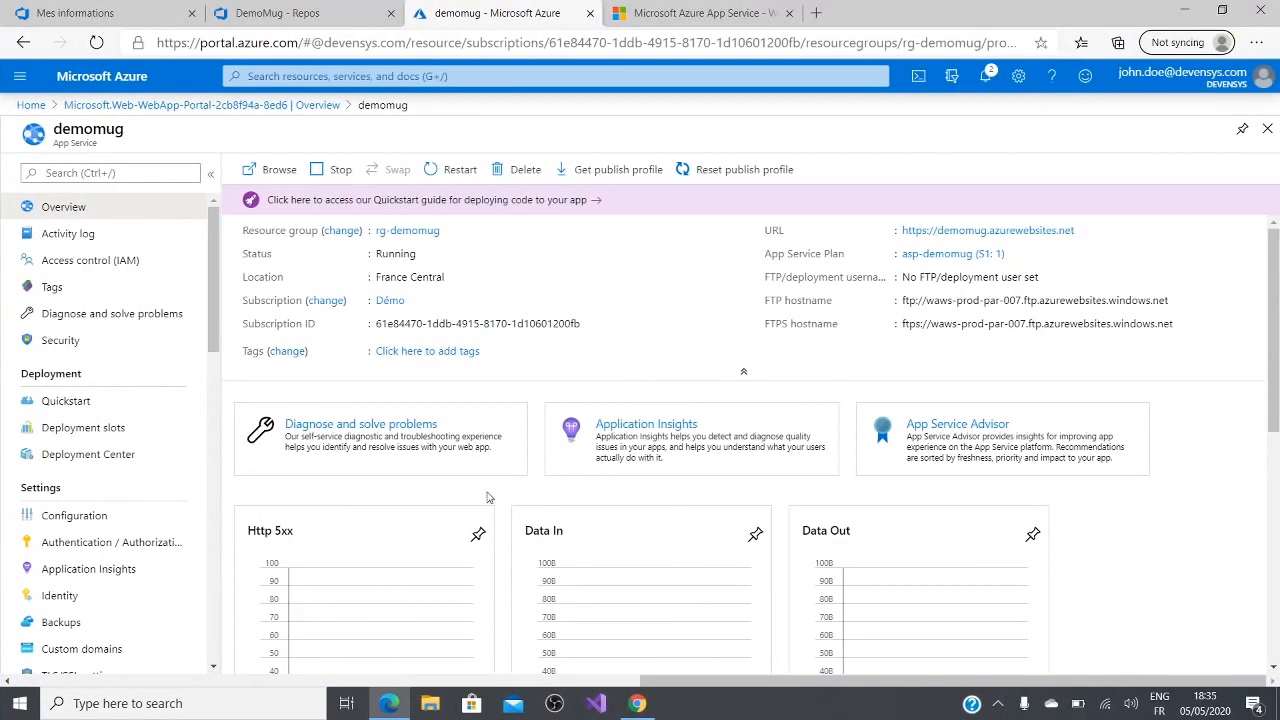
left_click(277, 12)
left_click(153, 7)
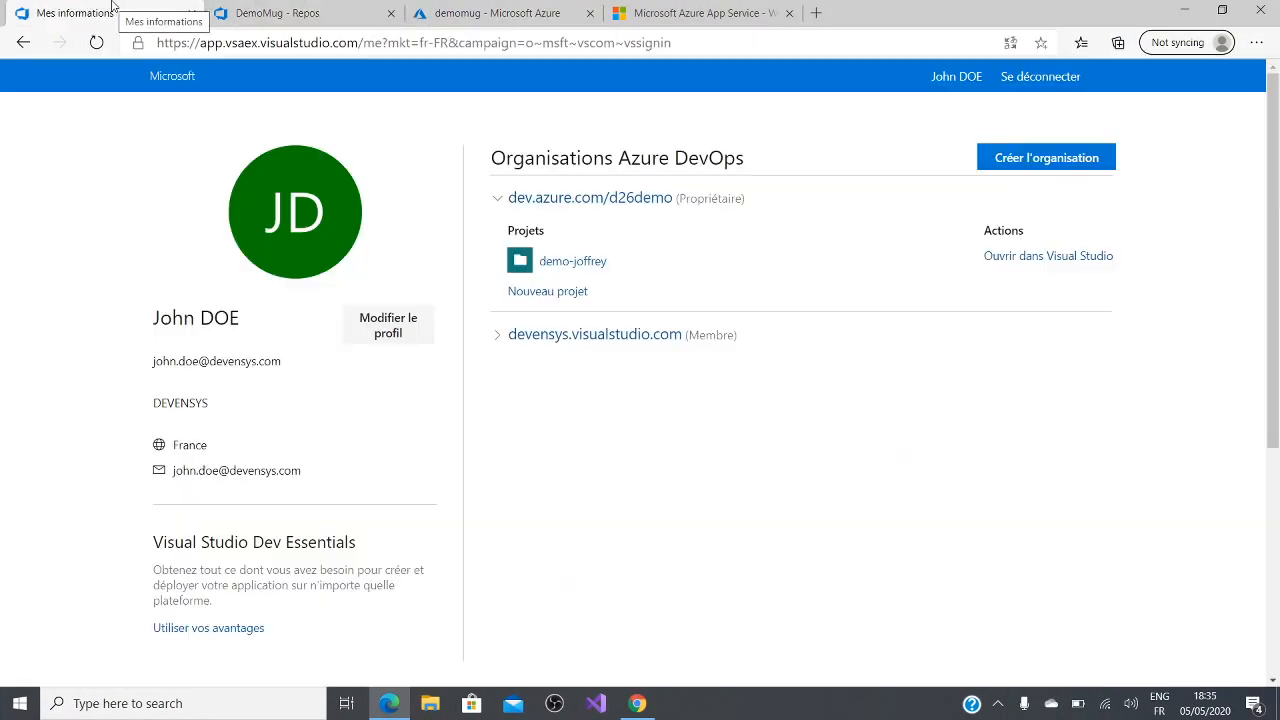
left_click(294, 14)
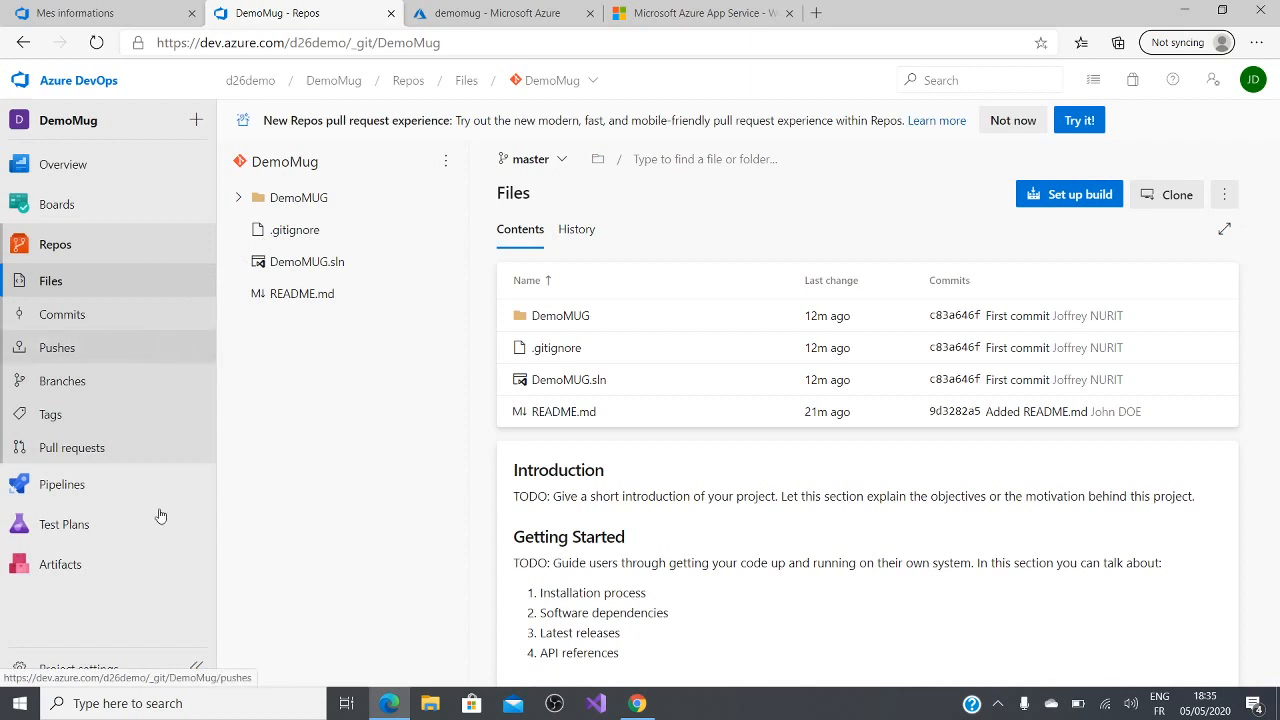
mouse_move(114, 490)
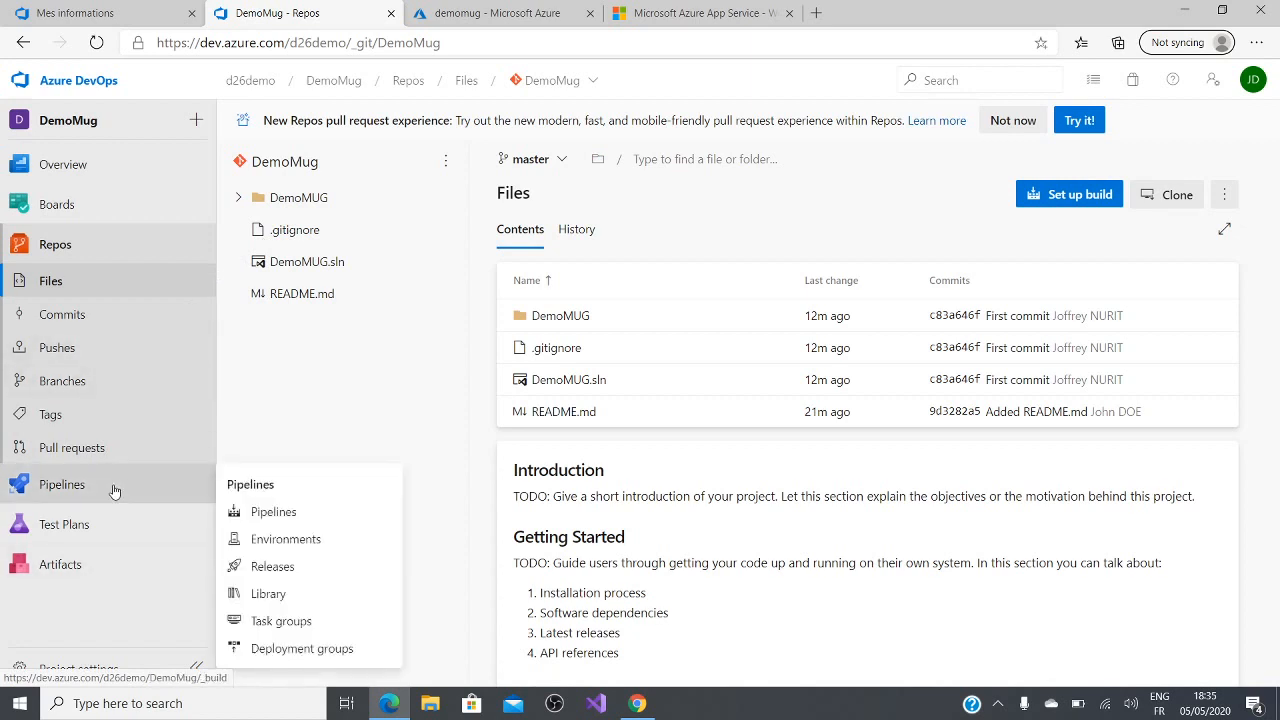
left_click(114, 490)
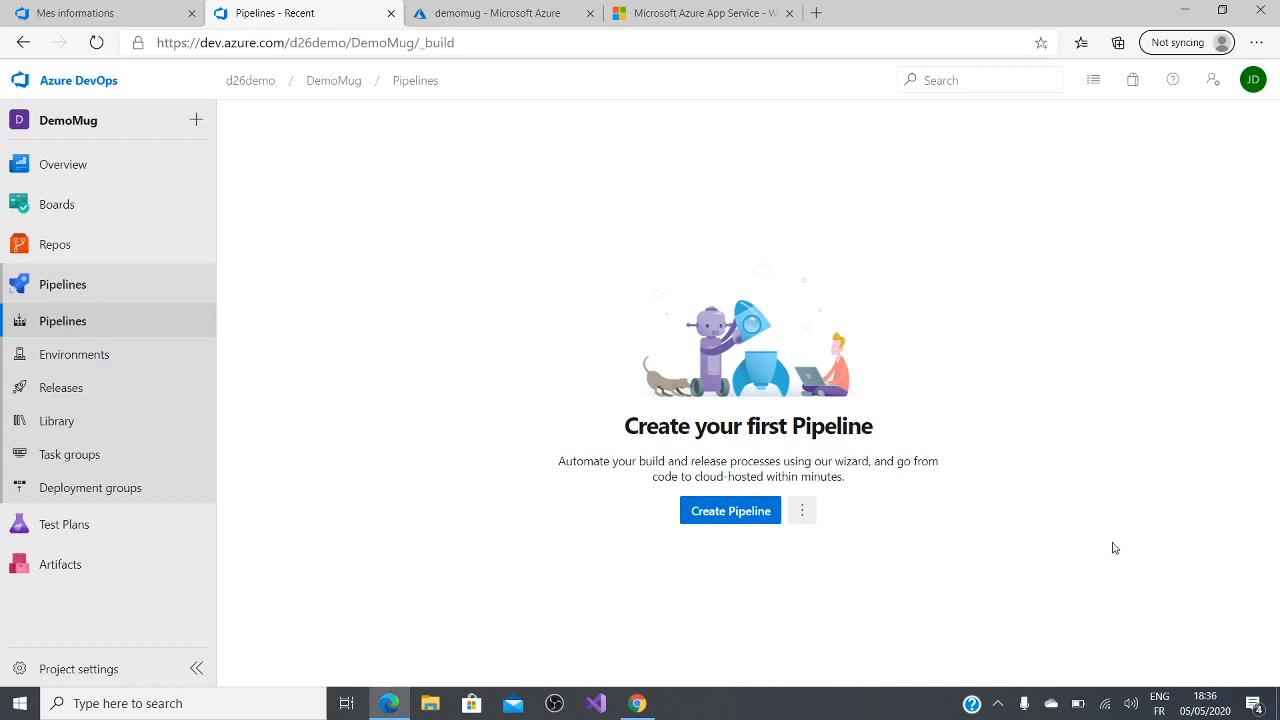
Step: Create a pipeline with the classic editor, using Azure Repos Git, the DemoMug project and repository, and the master branch
left_click(743, 523)
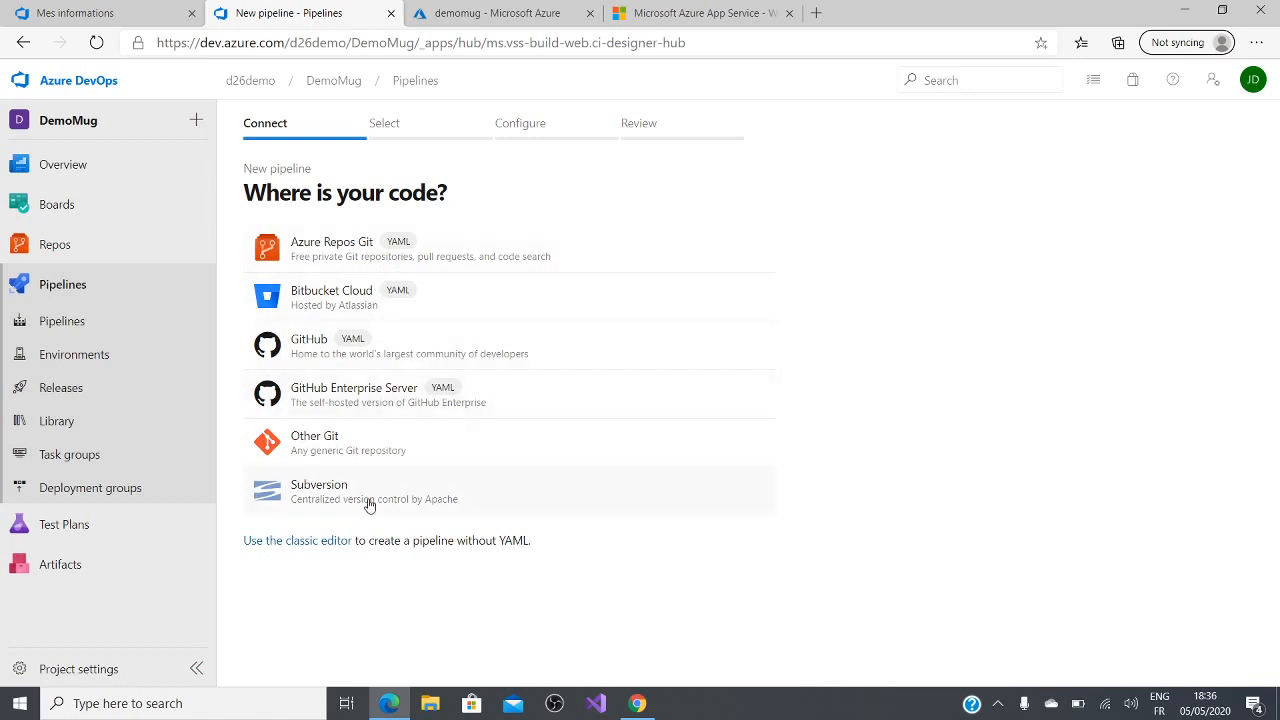
left_click(331, 545)
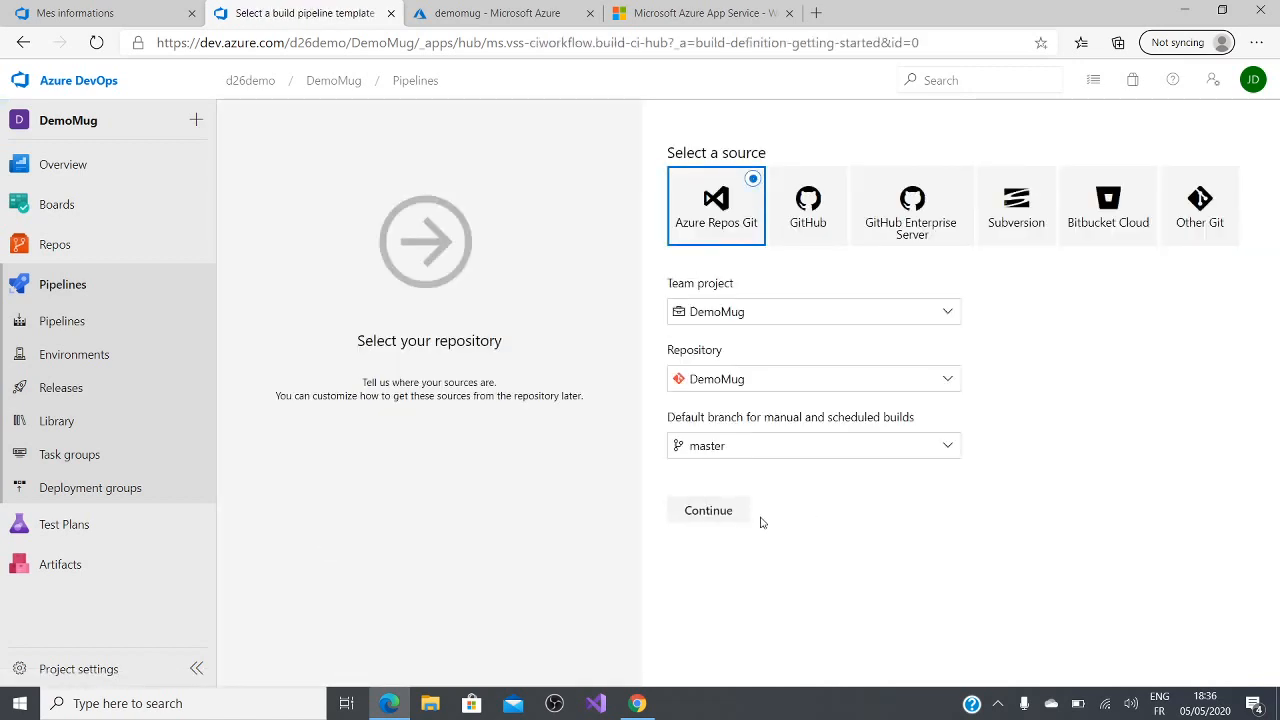
left_click(730, 515)
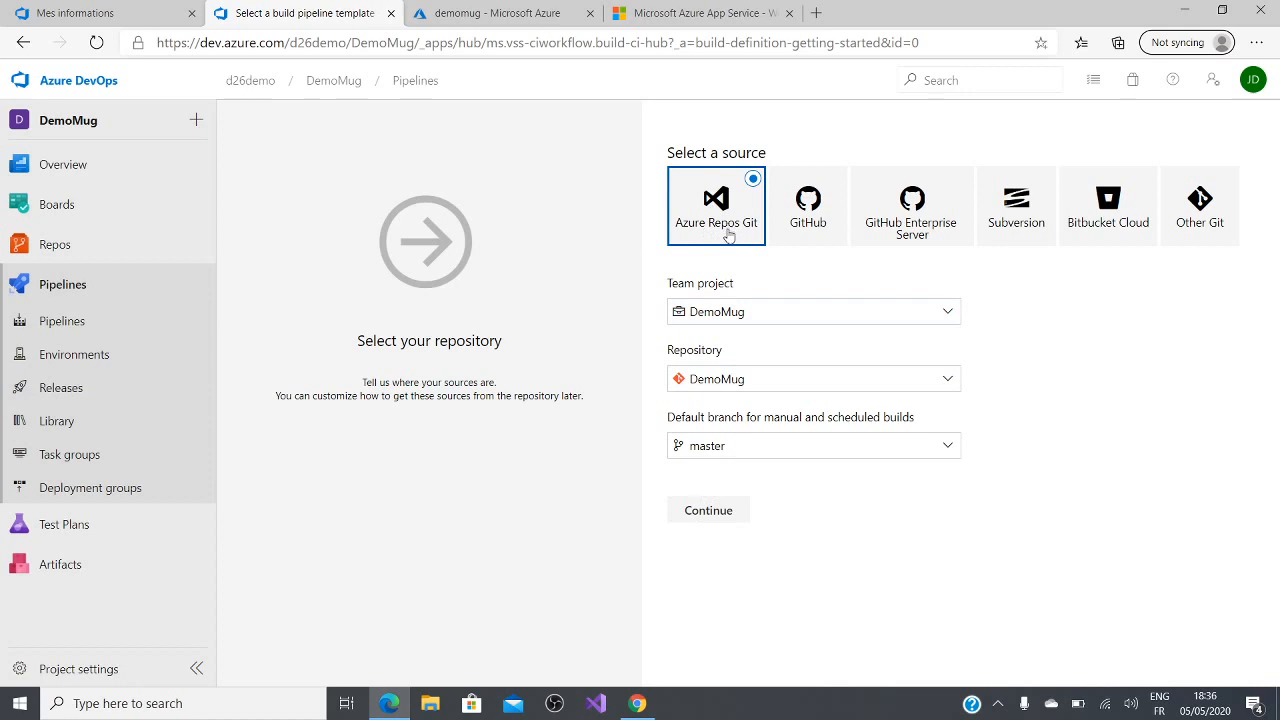
left_click(708, 512)
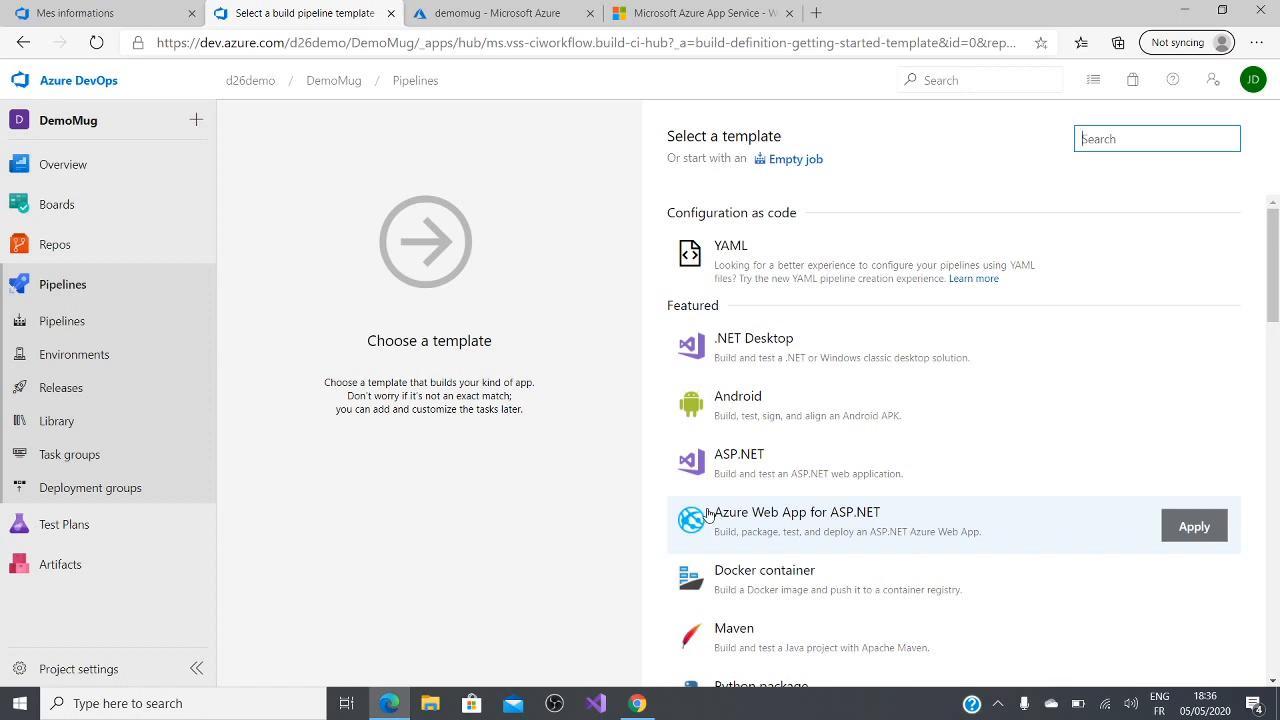
Step: Search the build templates for ".net core" and apply the ASP.NET Core template to the new pipeline
scroll(873, 530, "down", 1)
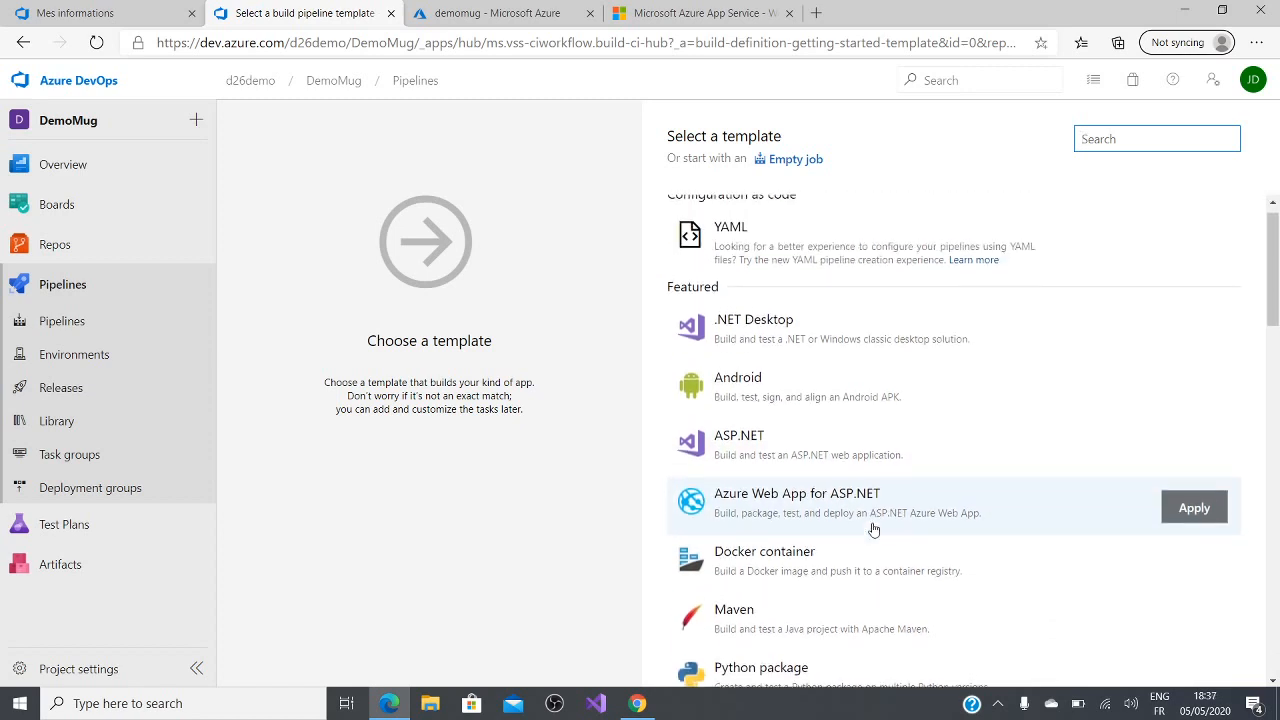
scroll(873, 530, "up", 1)
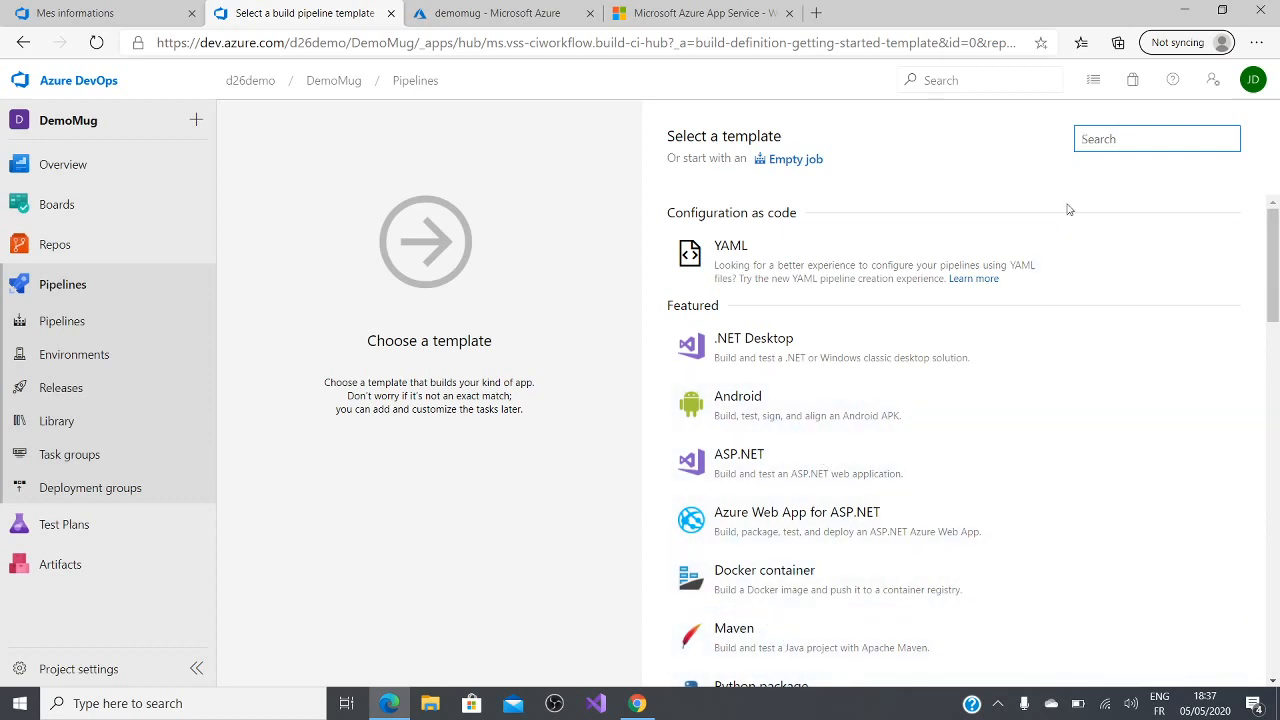
type(".net")
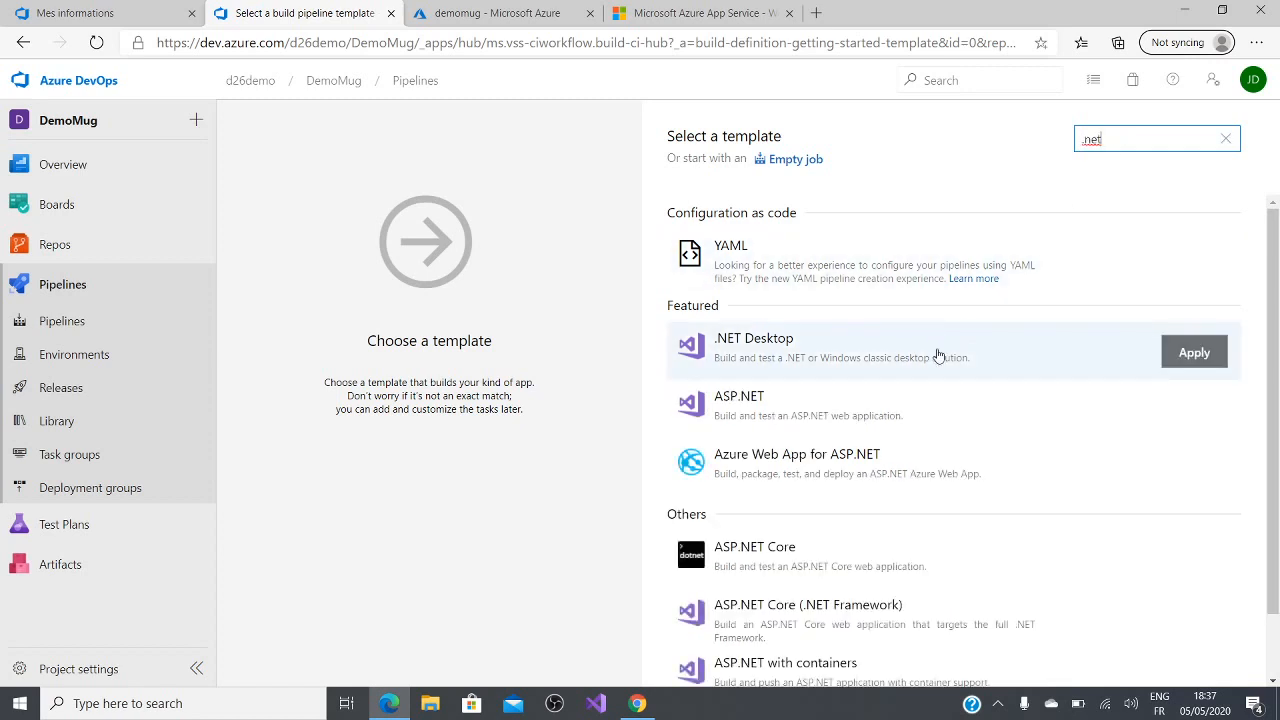
type("core")
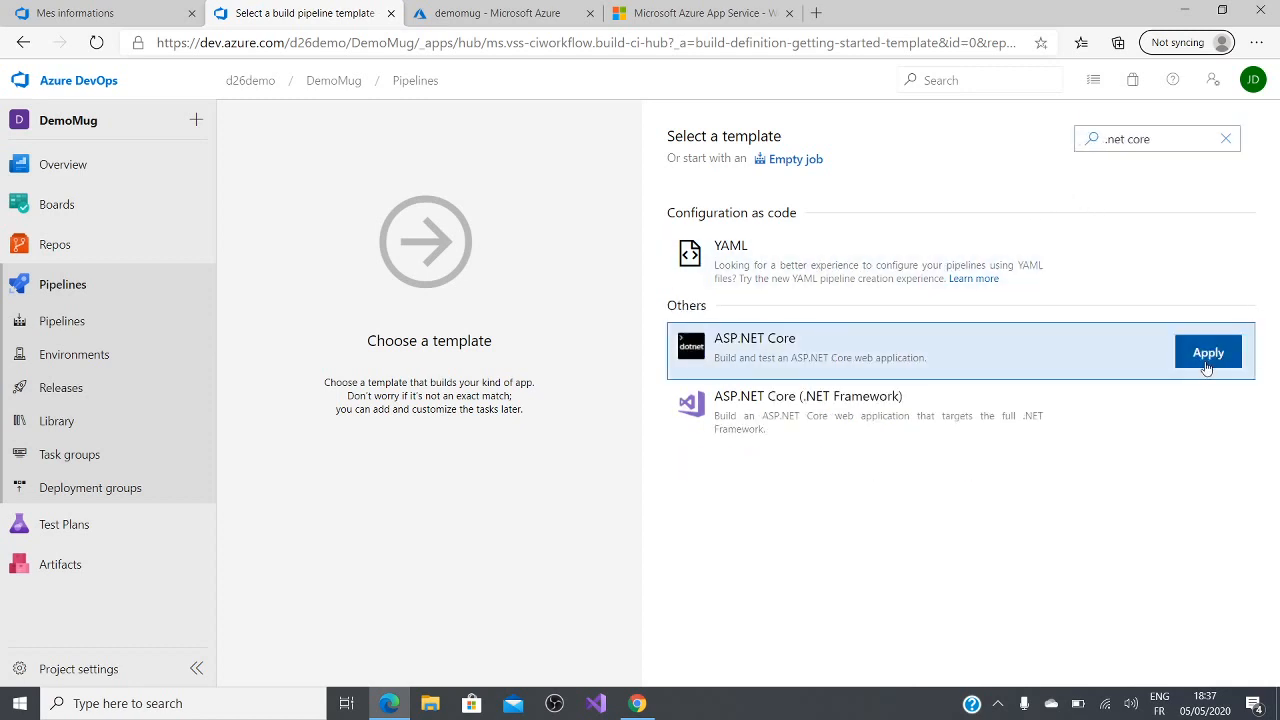
left_click(1206, 360)
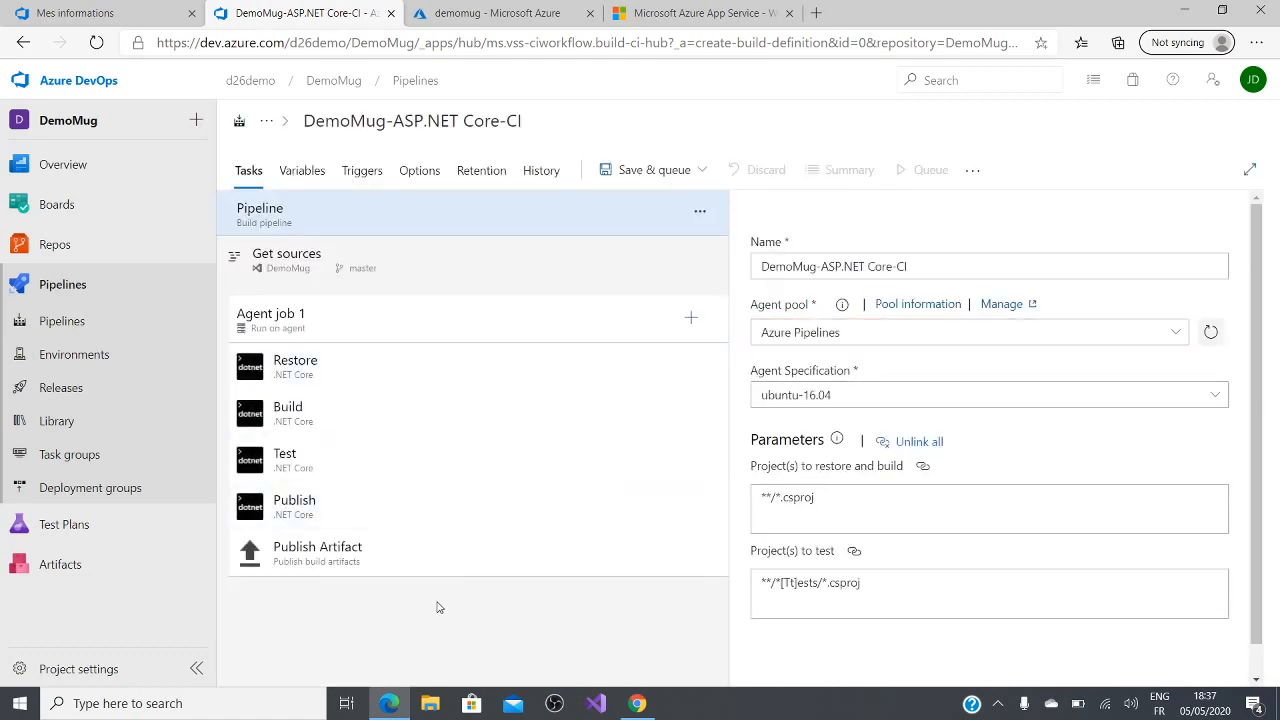
Step: Review the settings of the Restore, Build, Test, Publish and Publish Artifact tasks in Agent job 1
left_click(425, 383)
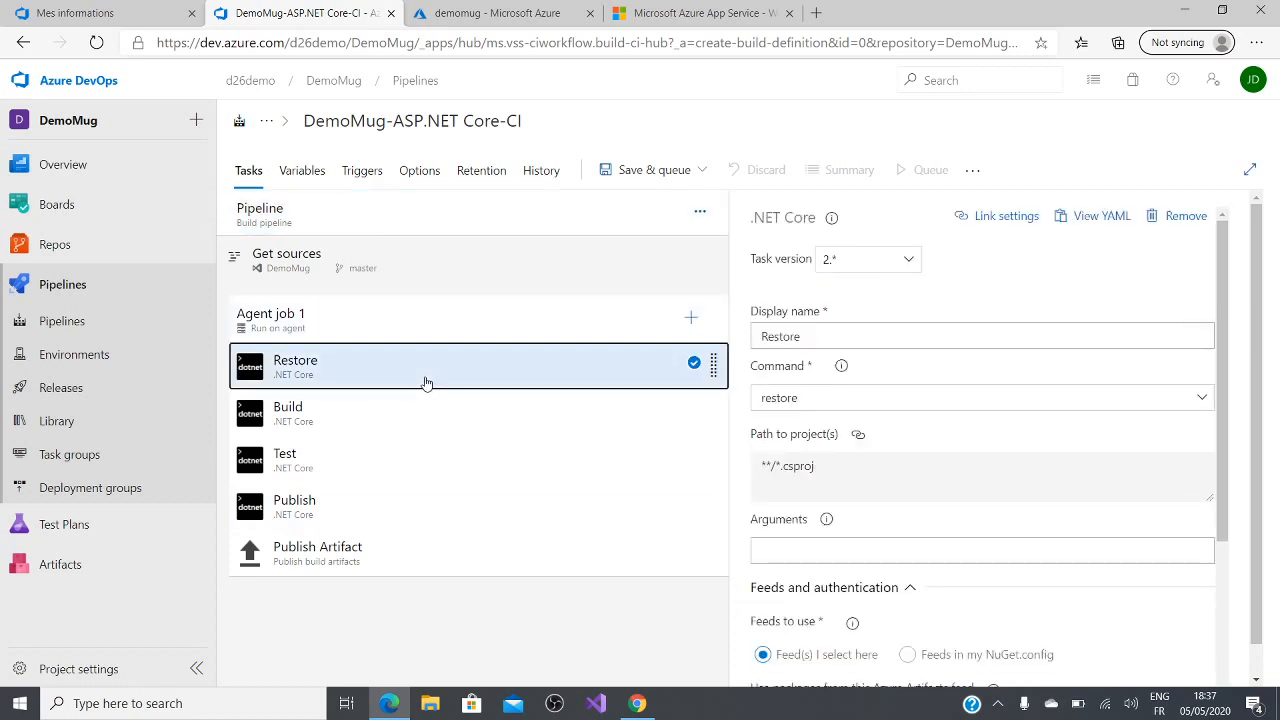
left_click(350, 410)
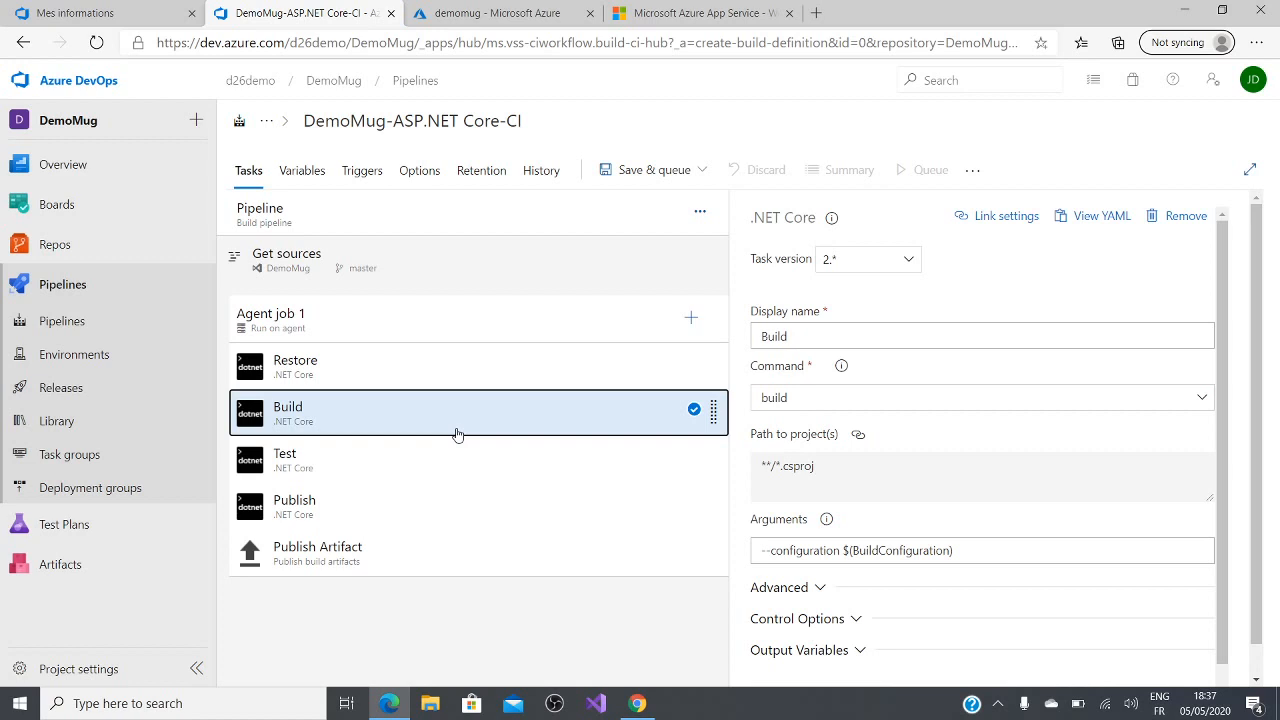
left_click(452, 462)
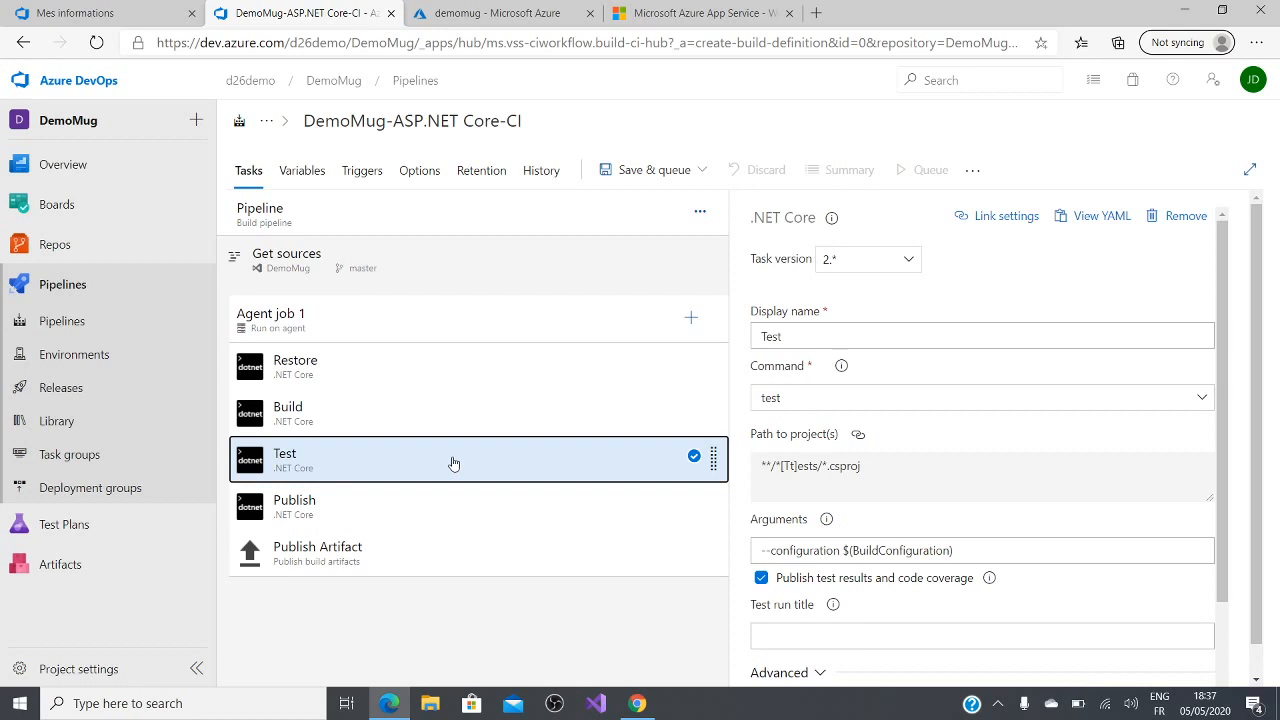
left_click(408, 525)
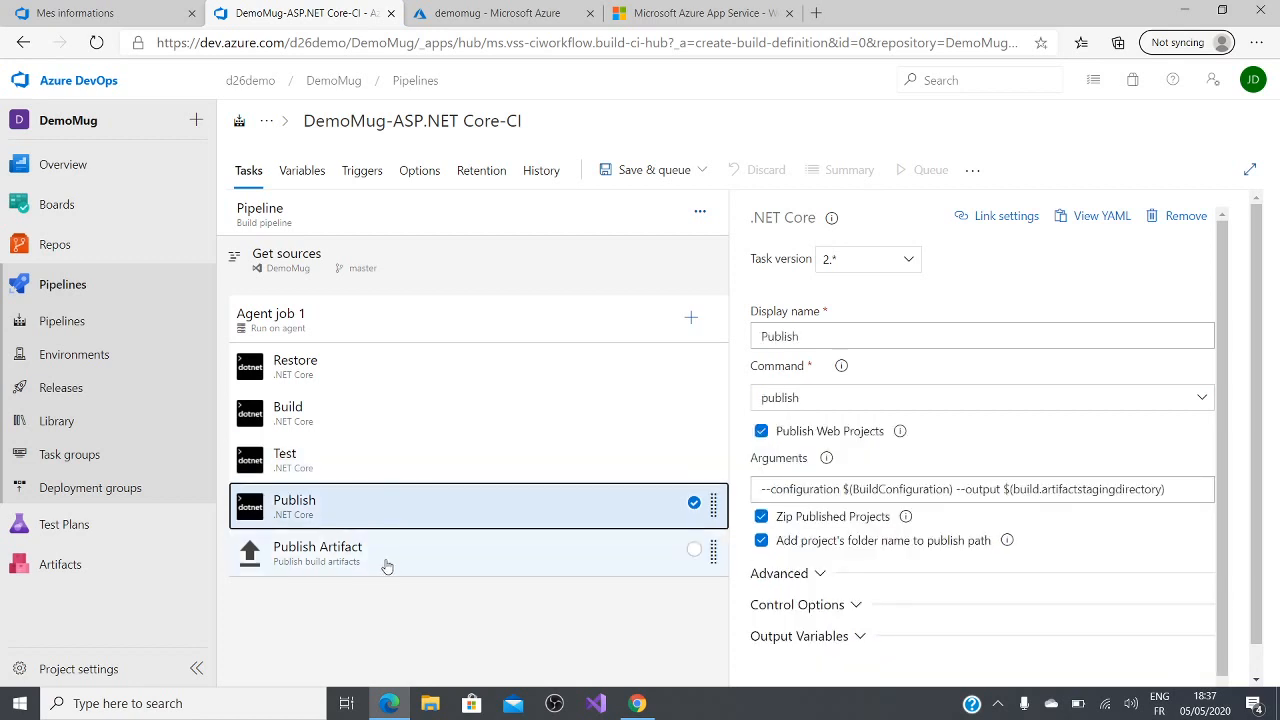
left_click(387, 566)
left_click(389, 514)
left_click(364, 567)
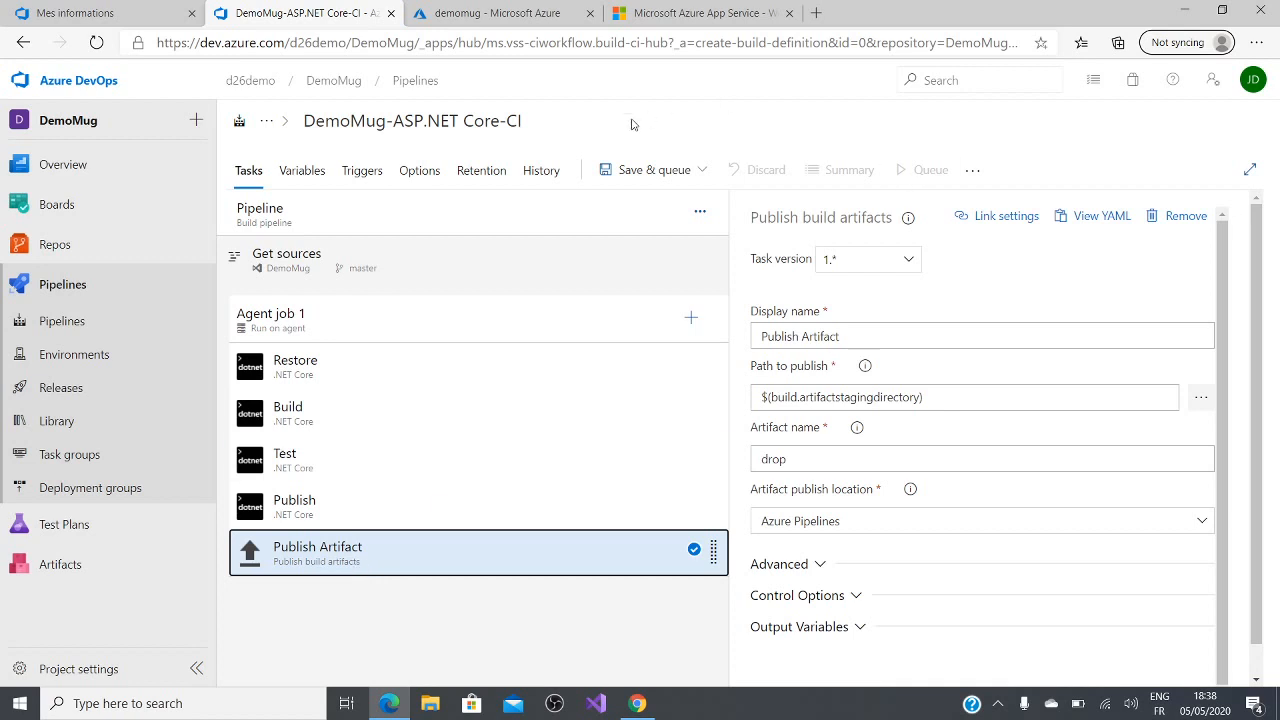
Step: Save the DemoMug-ASP.NET Core-CI build pipeline in the root folder without queuing a run
left_click(648, 170)
left_click(637, 232)
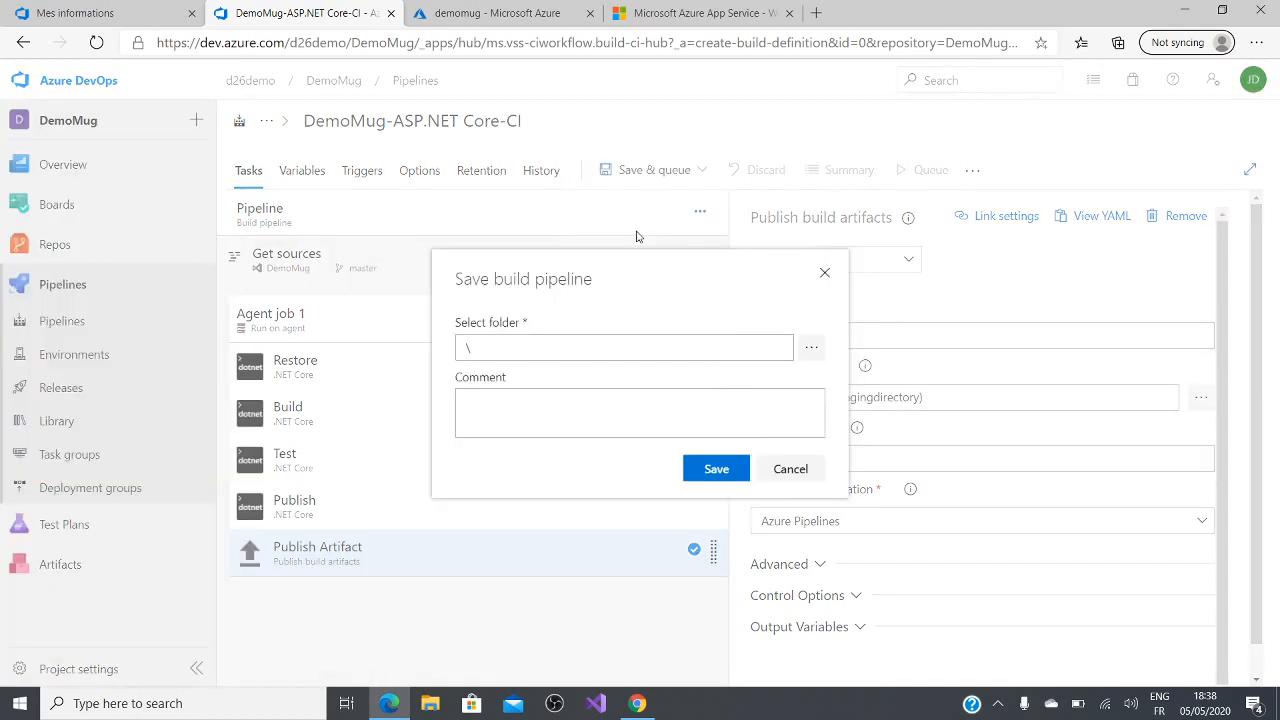
left_click(734, 466)
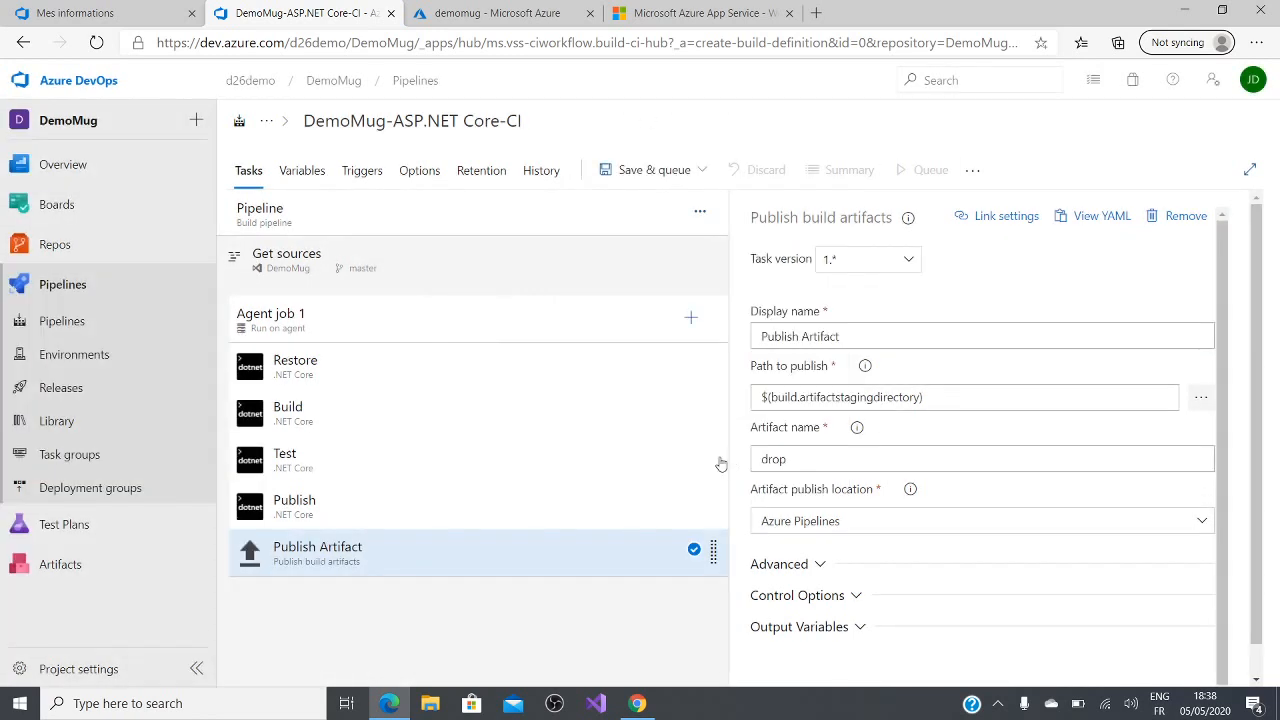
Step: Enable continuous integration for the DemoMug repository on the master branch and save the build pipeline
left_click(360, 171)
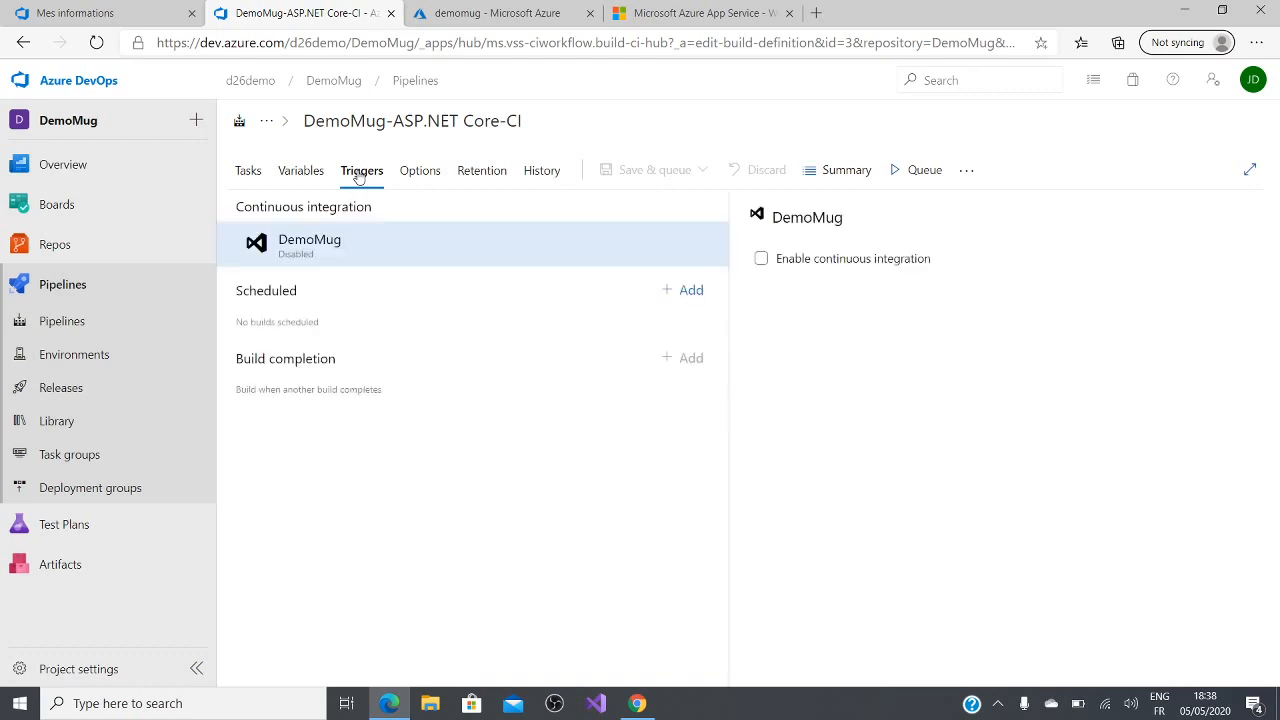
left_click(796, 262)
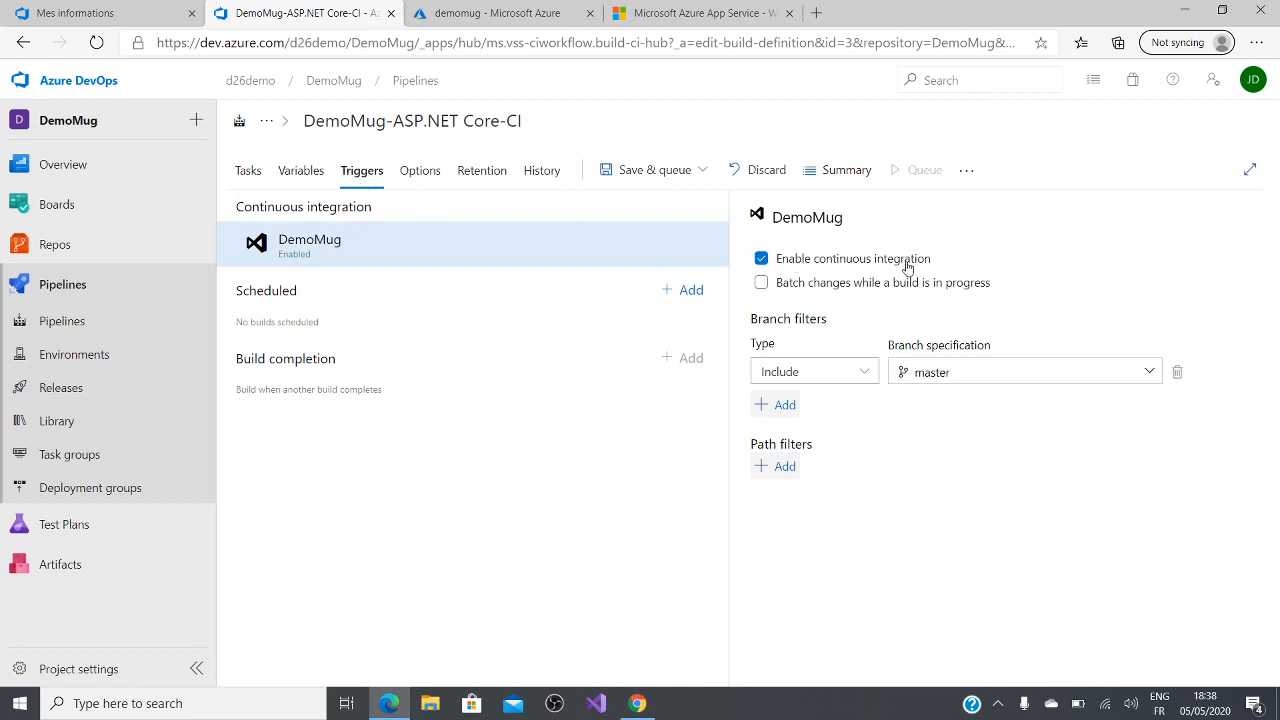
left_click(678, 176)
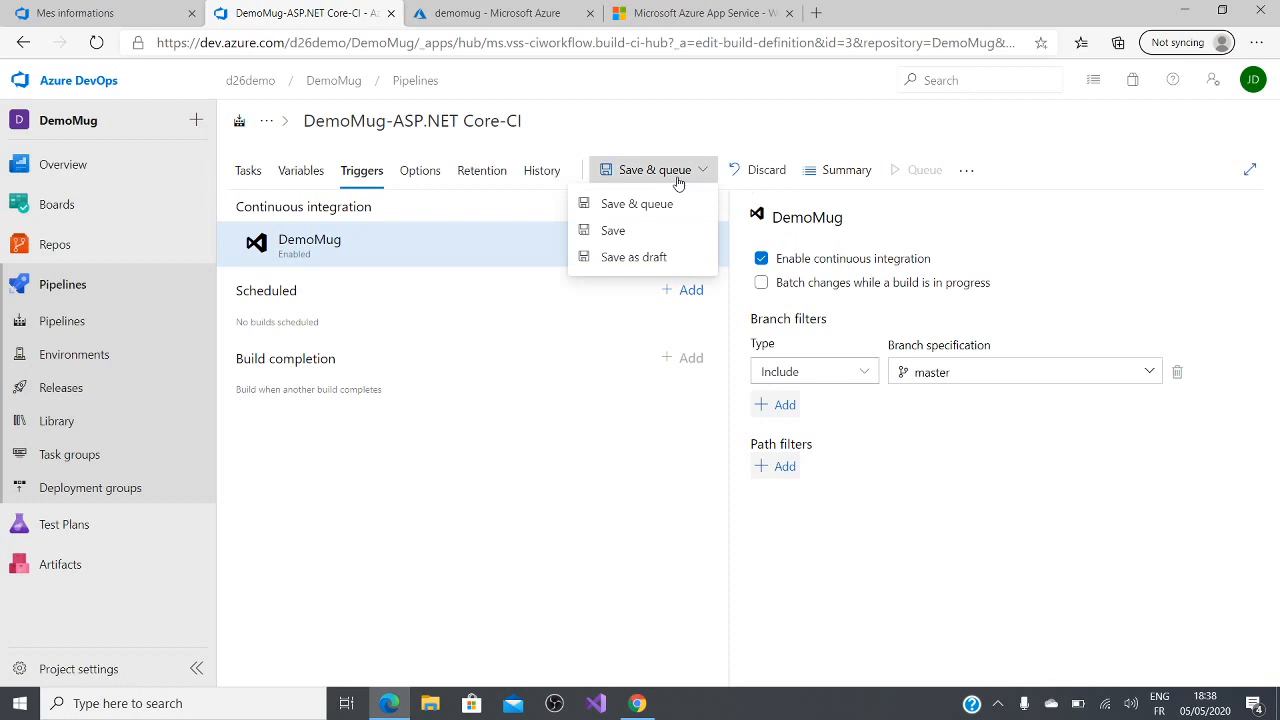
left_click(650, 232)
left_click(708, 443)
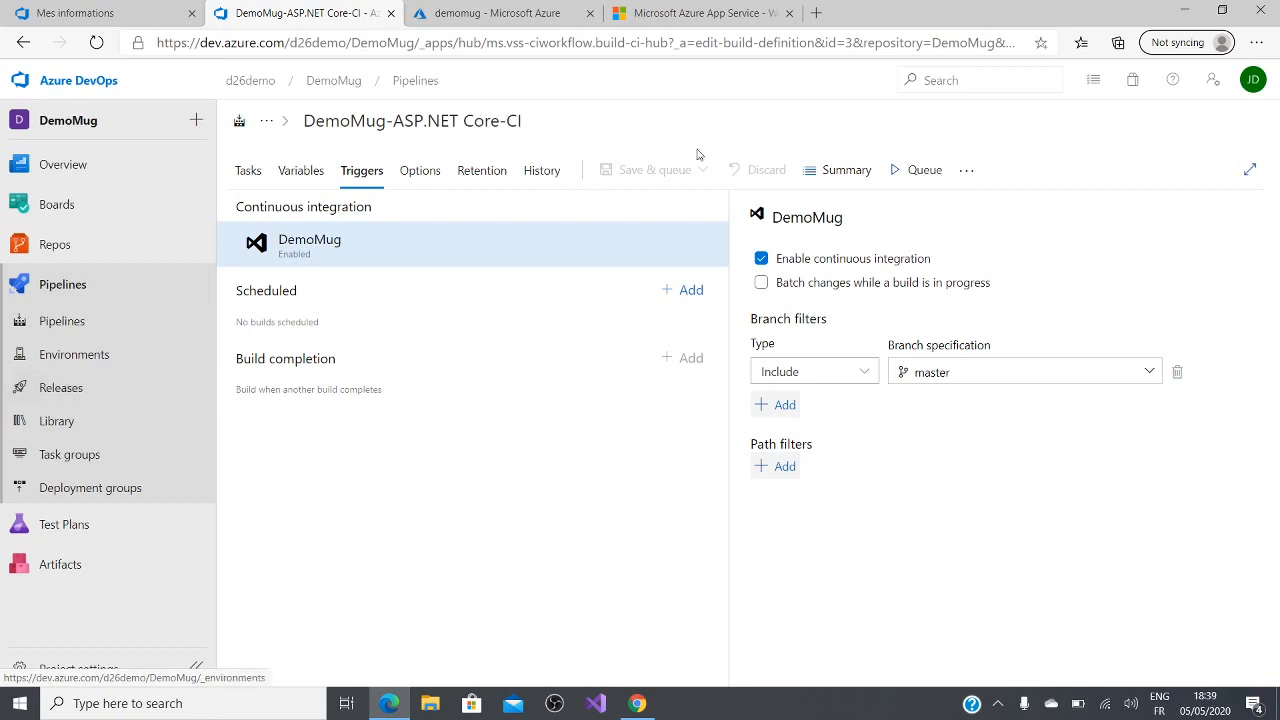
left_click(915, 170)
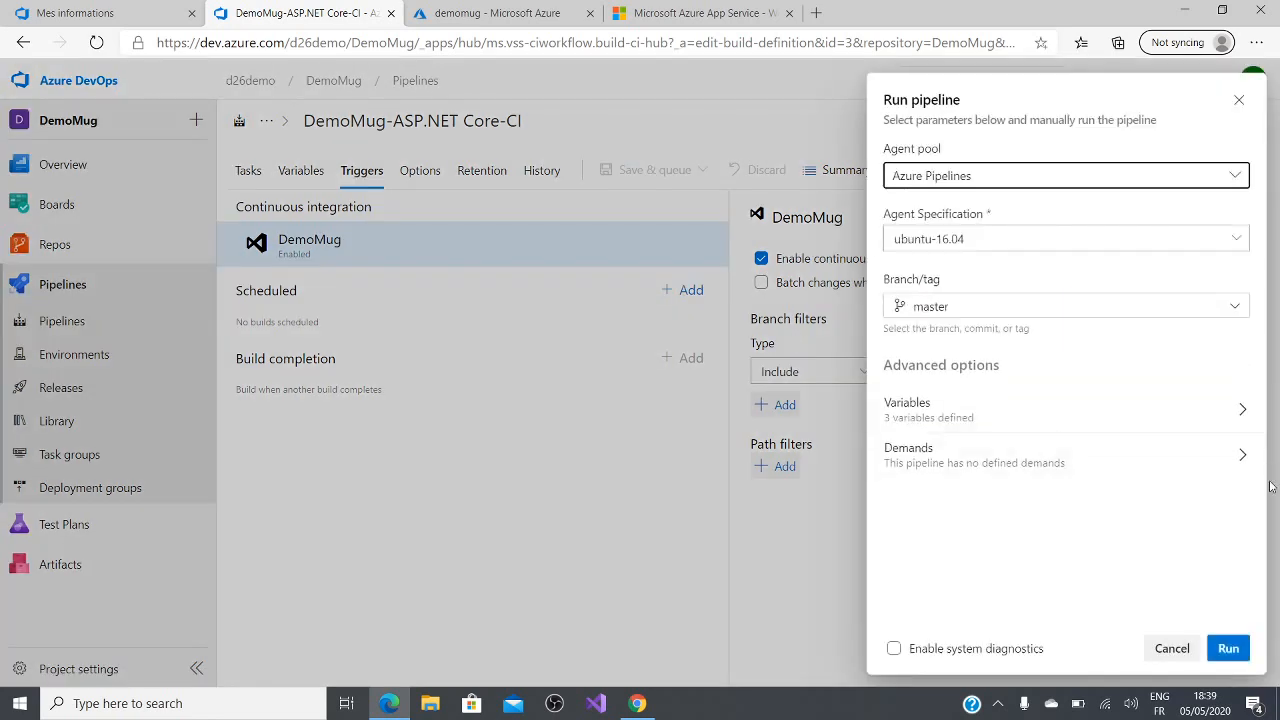
left_click(1229, 649)
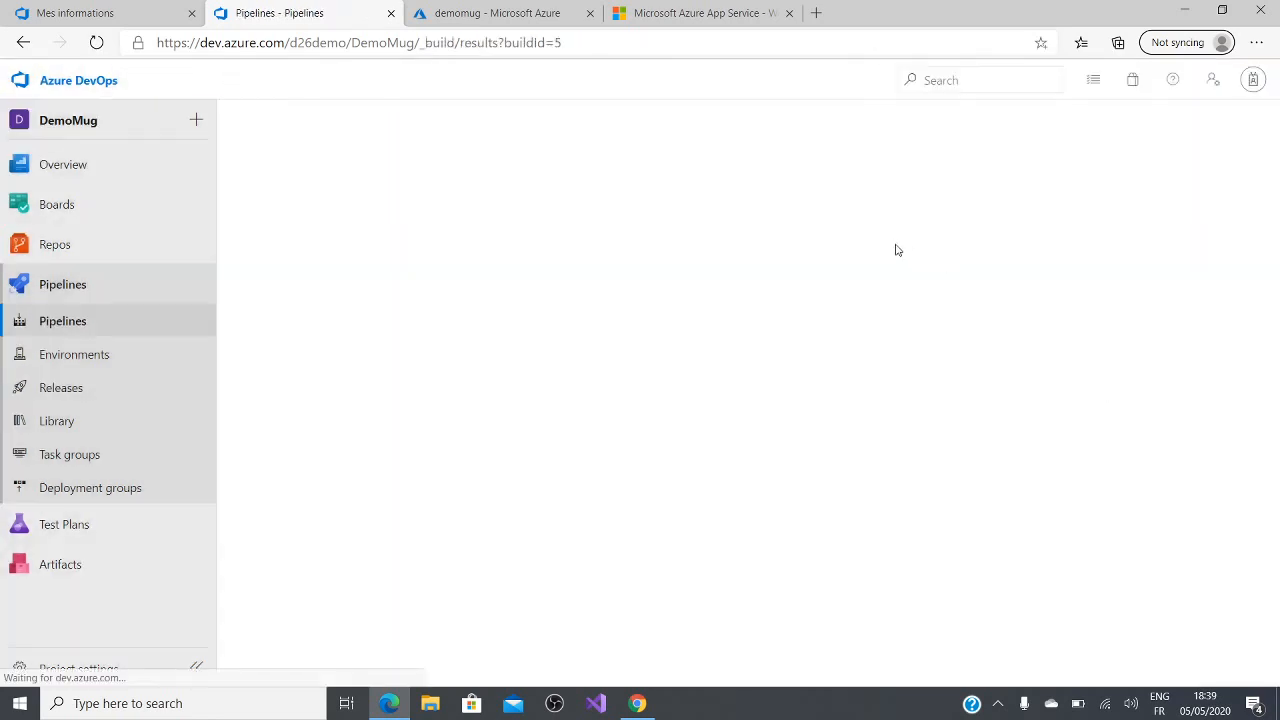
left_click(1198, 135)
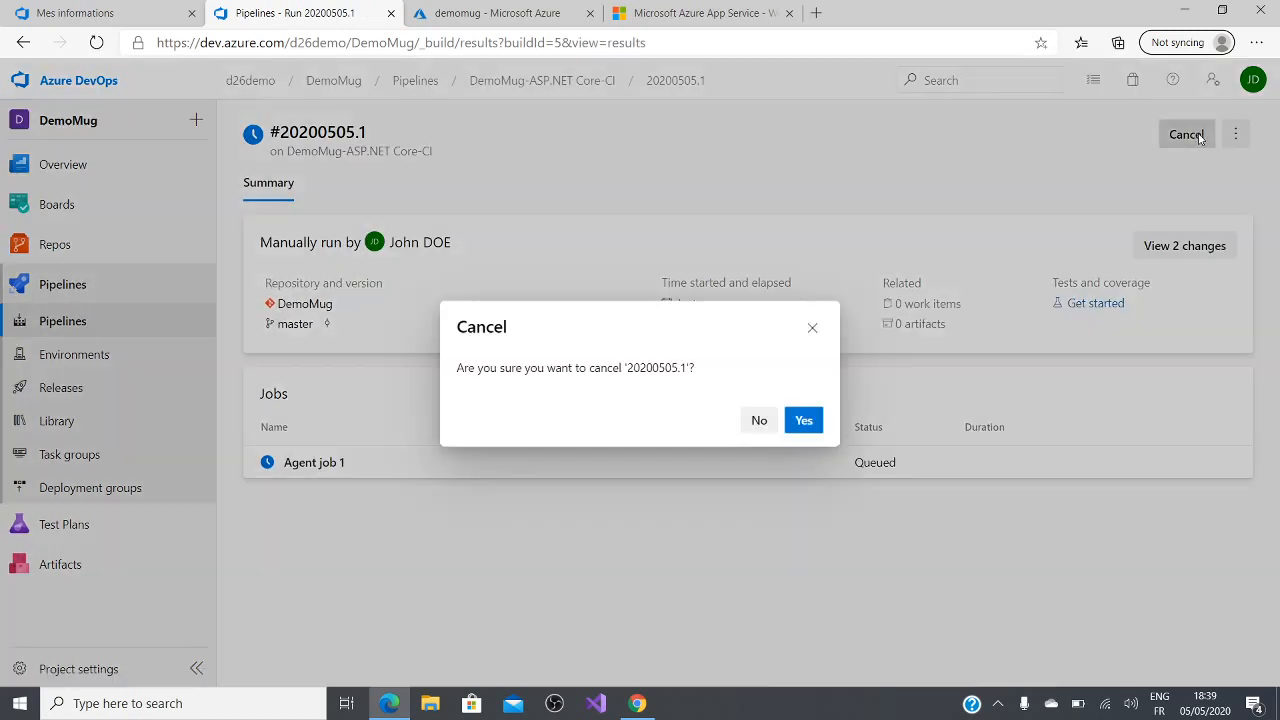
left_click(811, 428)
Step: Open the DemoMug-ASP.NET Core-CI pipeline from the pipelines list and run it on master with the windows-2019 agent specification
left_click(147, 328)
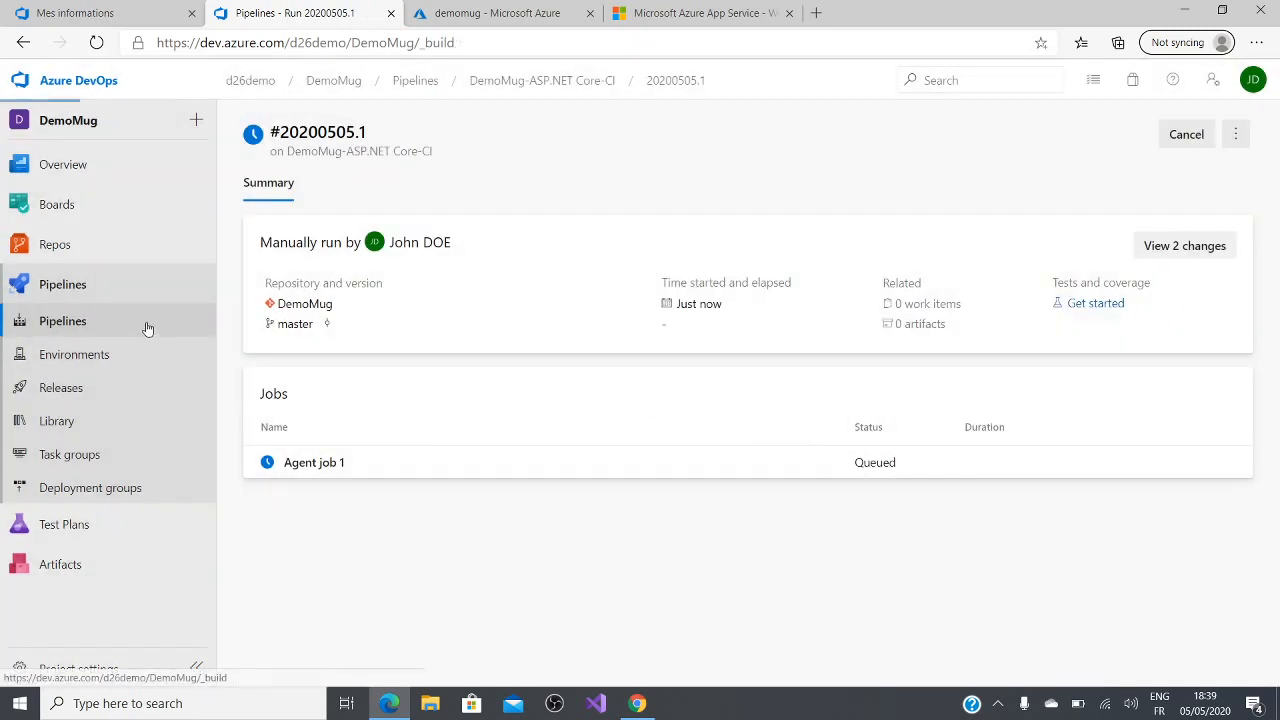
left_click(1172, 136)
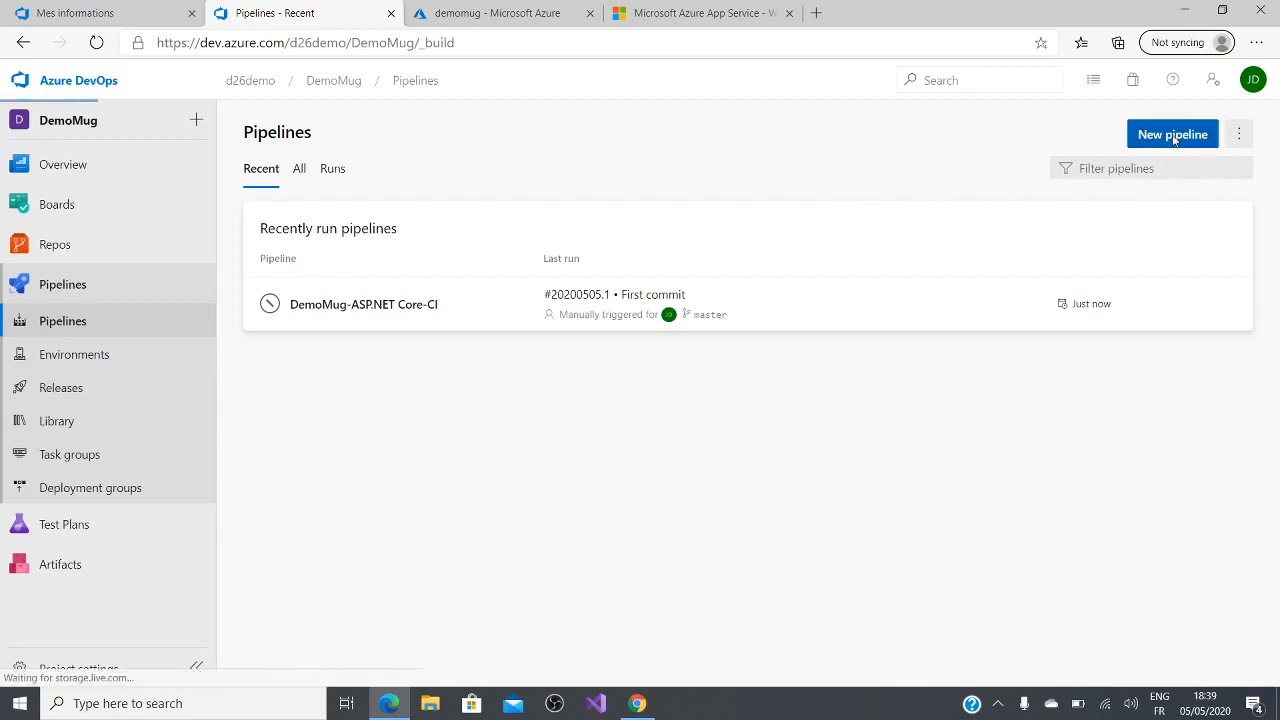
left_click(117, 321)
left_click(421, 312)
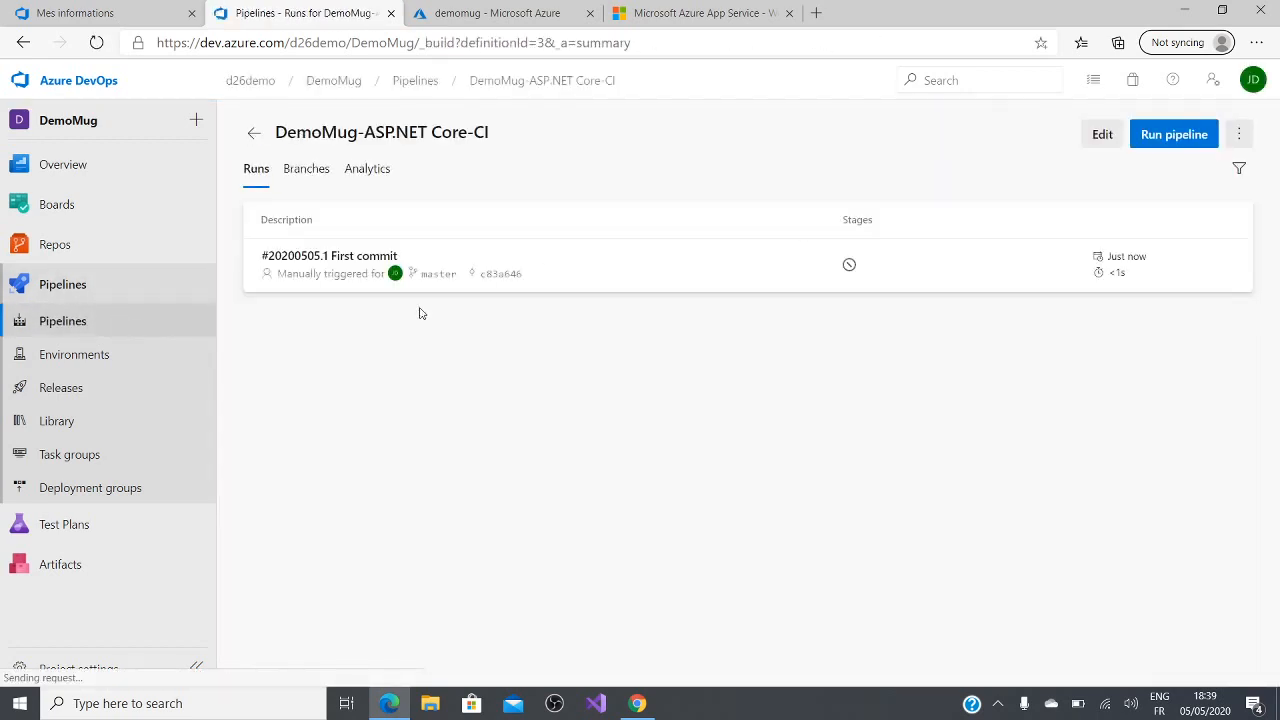
left_click(1180, 138)
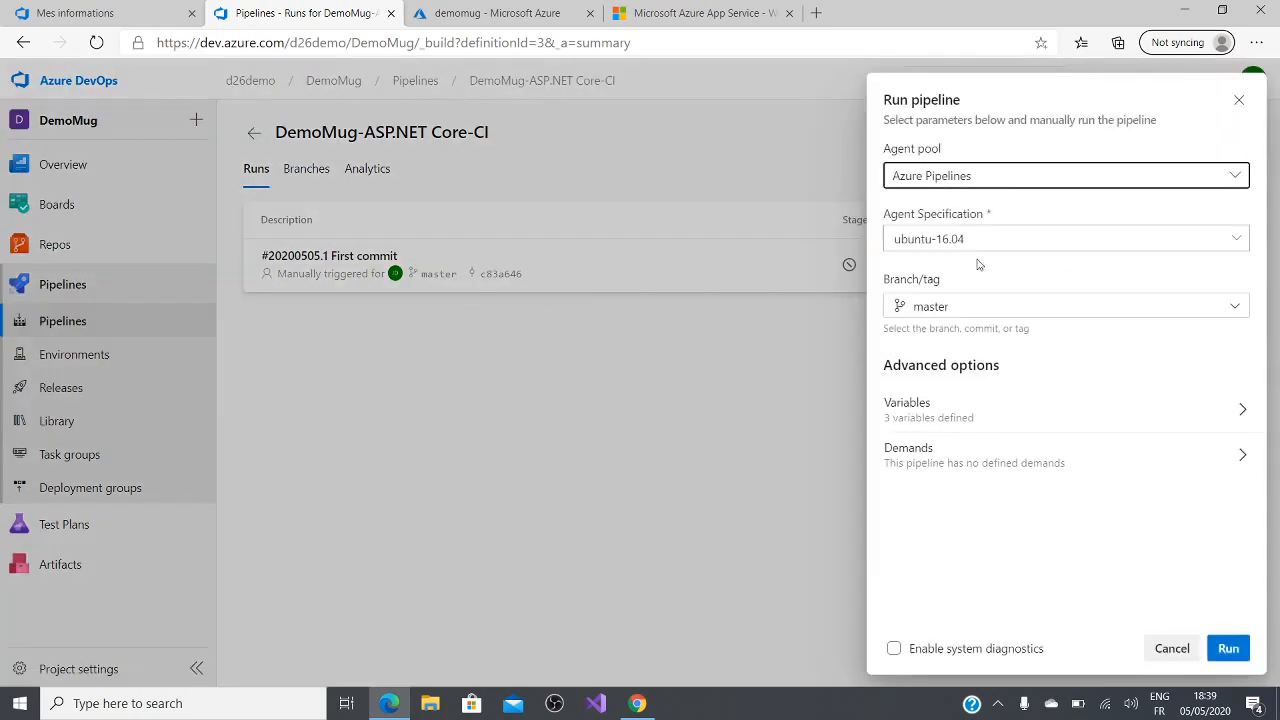
left_click(1194, 240)
left_click(958, 400)
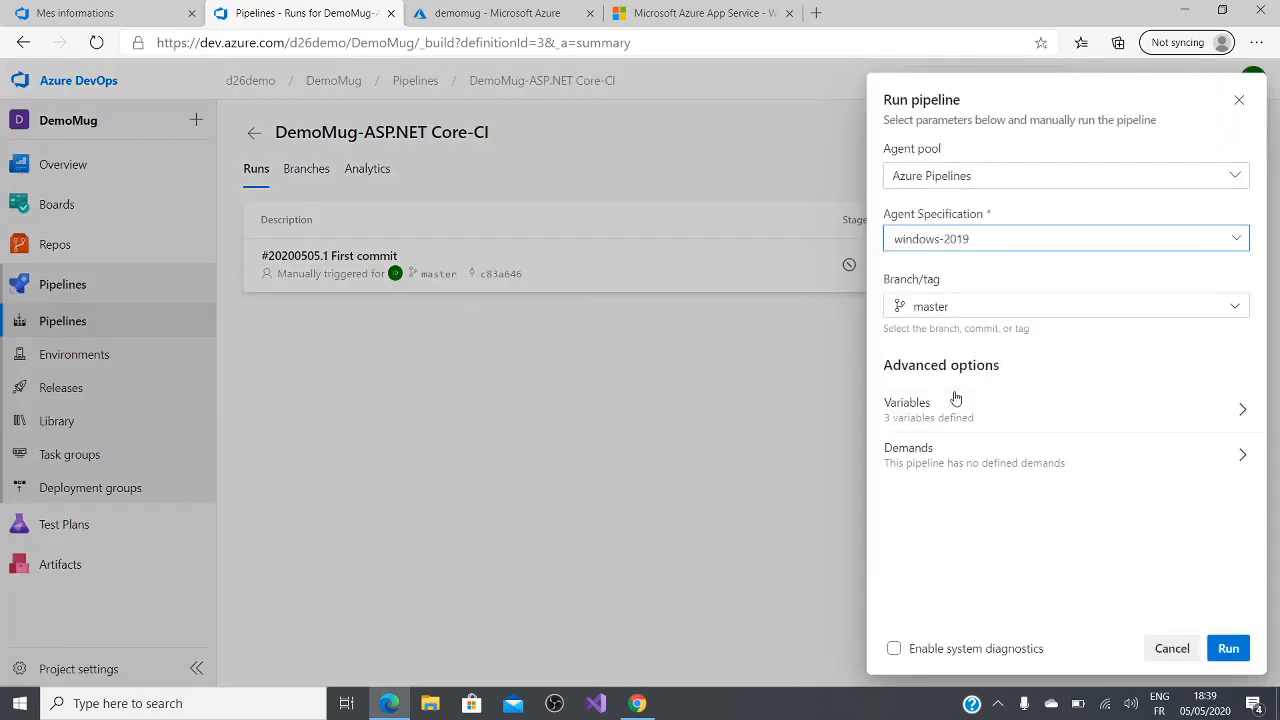
left_click(1228, 648)
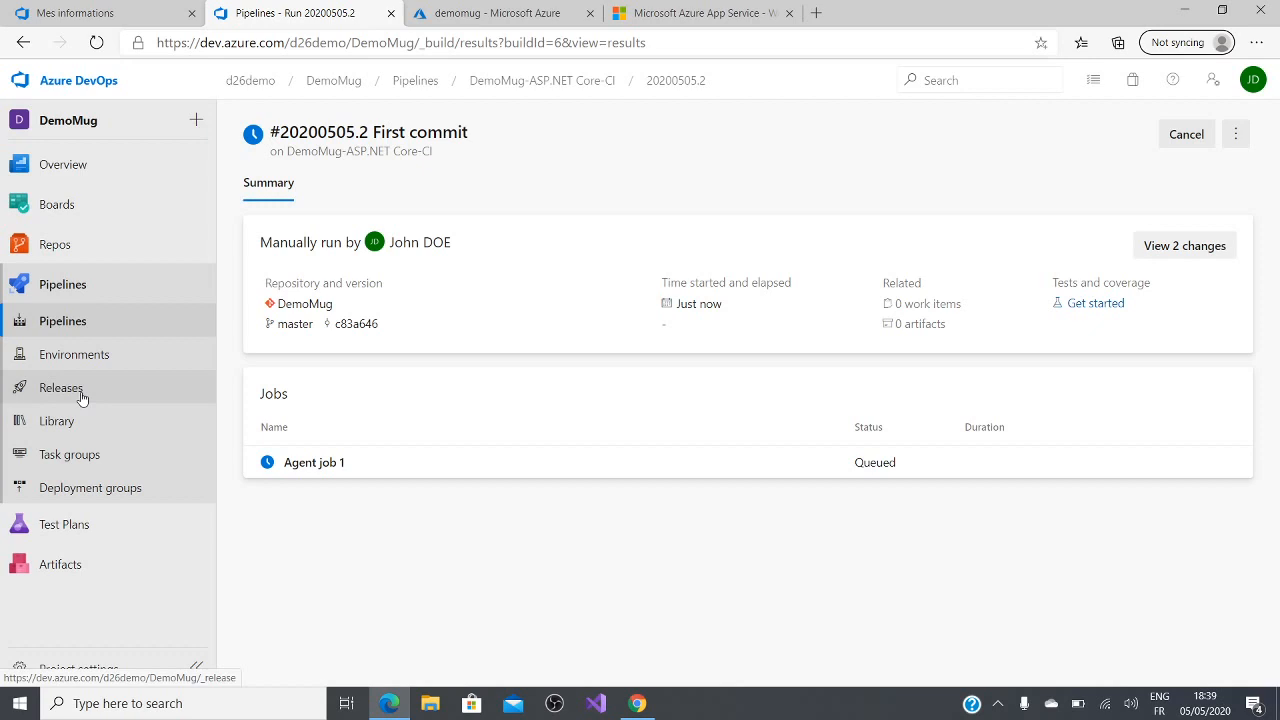
Step: Create a release pipeline from the Azure App Service deployment template and name its stage Prod
left_click(82, 398)
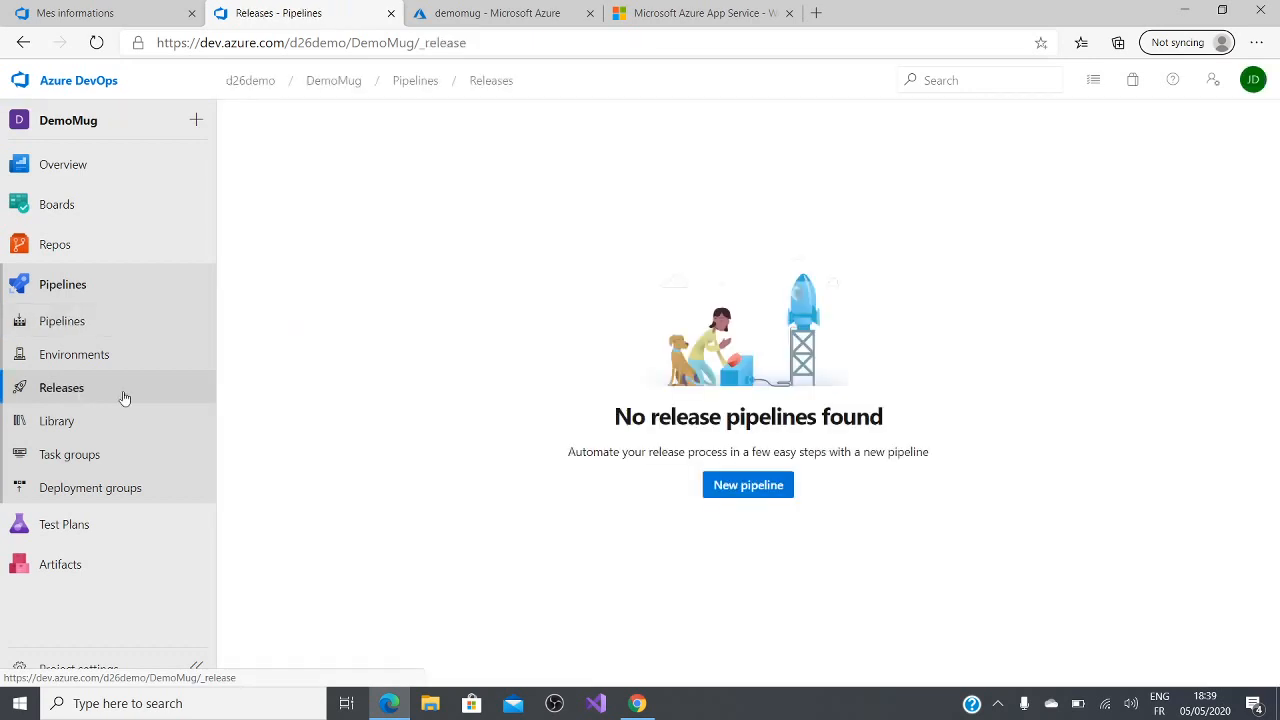
left_click(781, 490)
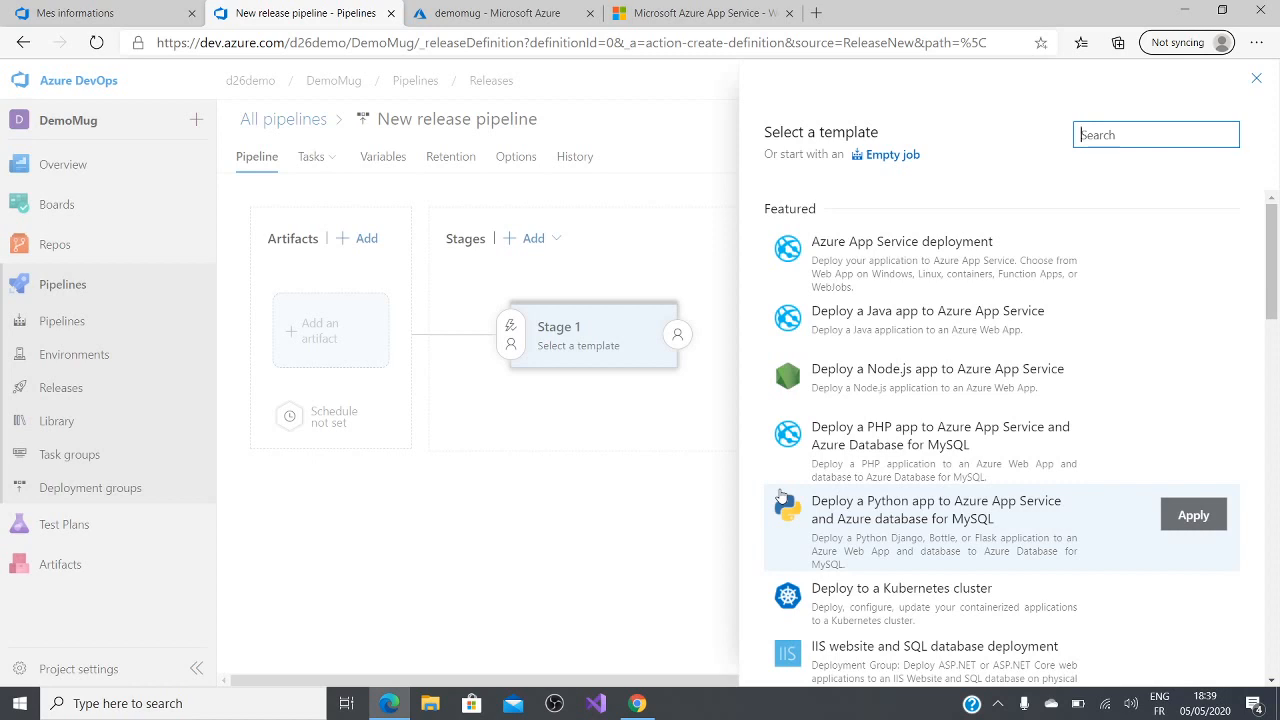
left_click(995, 261)
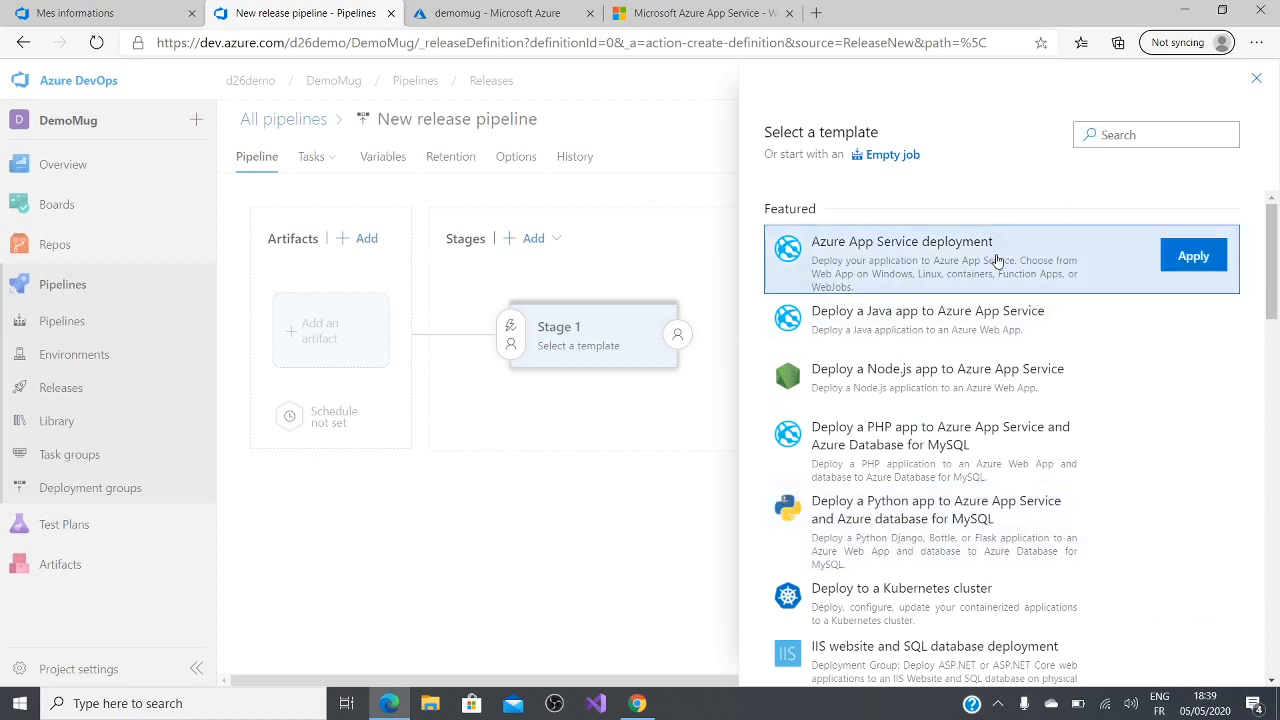
left_click(1192, 262)
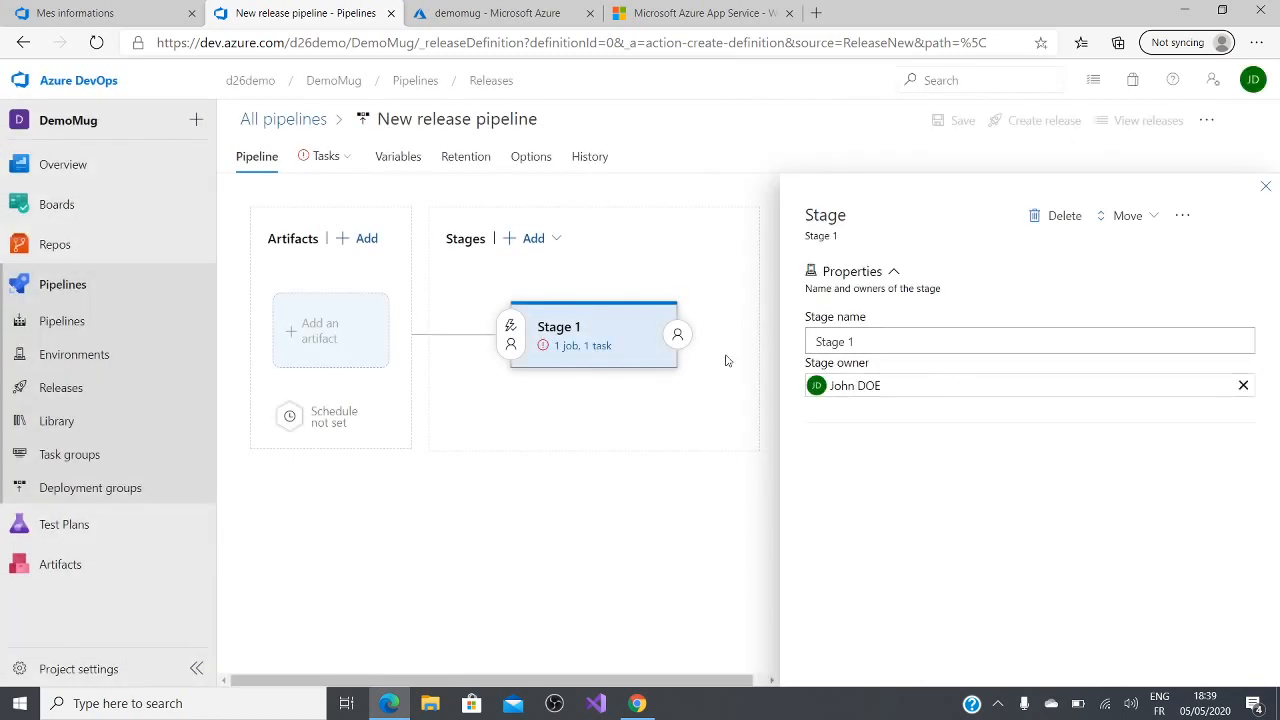
type("Pr")
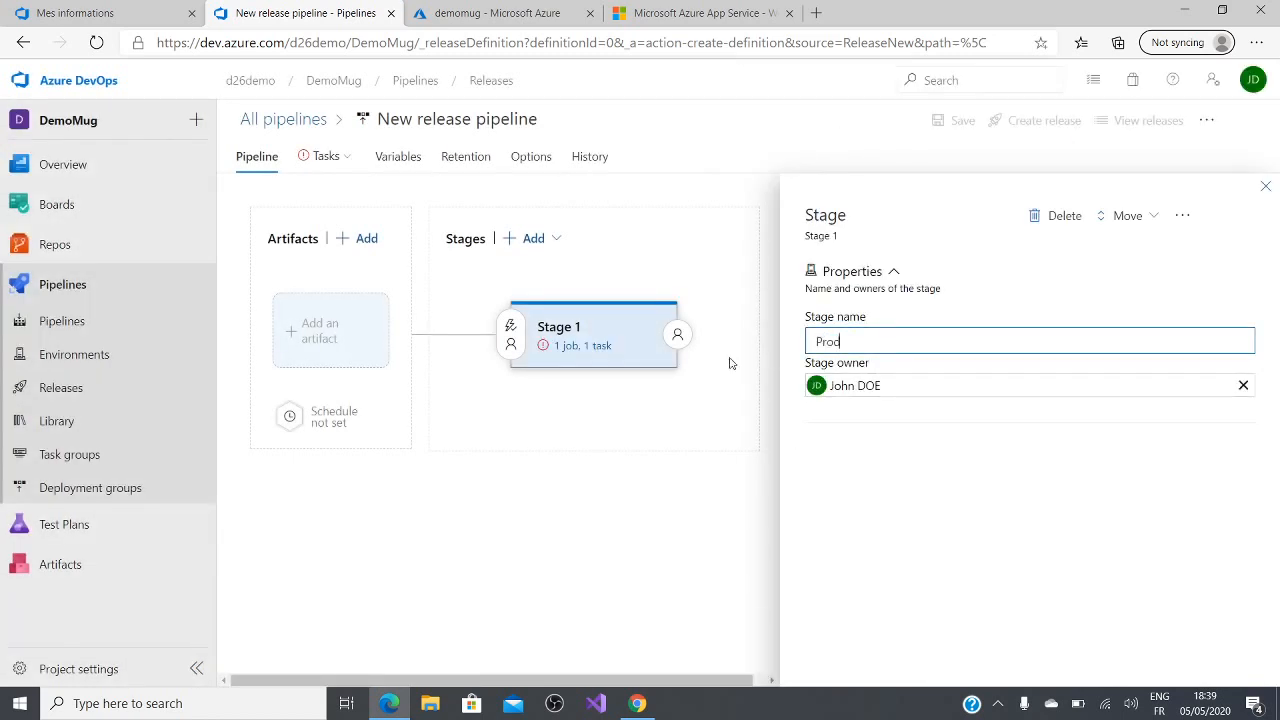
type("od")
left_click(1265, 186)
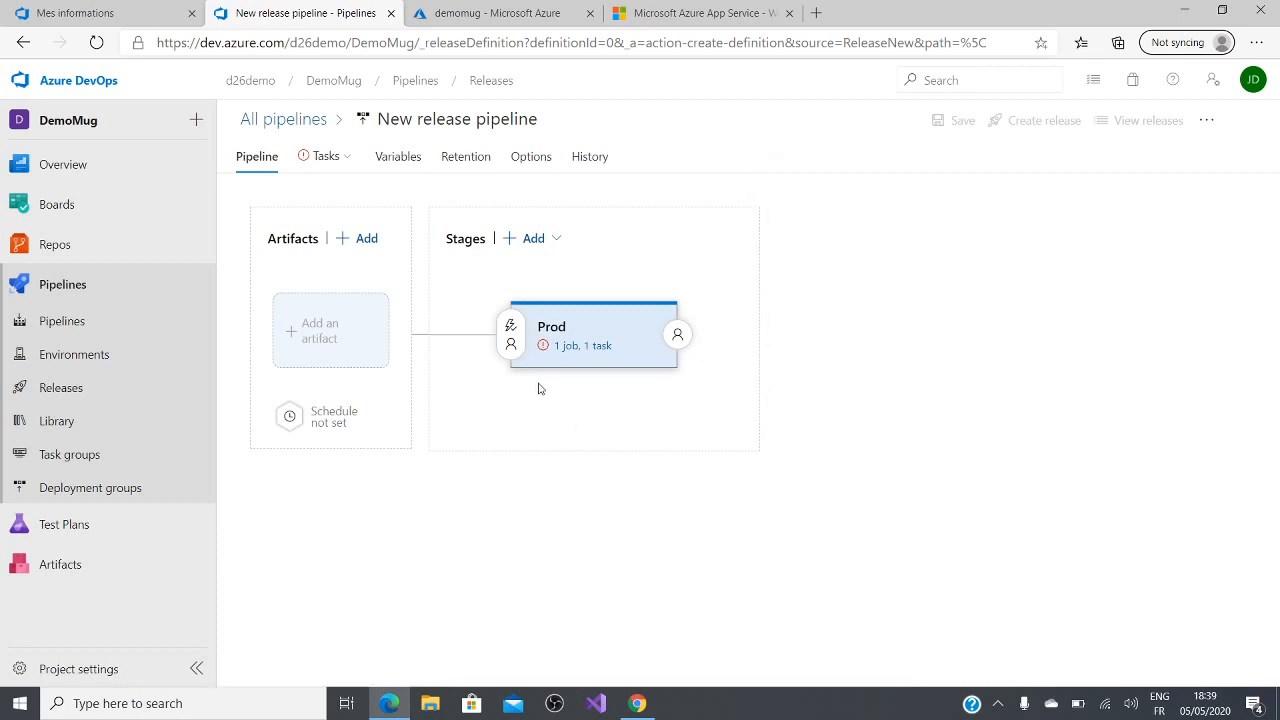
Step: In the Prod stage's task settings, select the Démo Azure subscription and authorize the connection
left_click(578, 346)
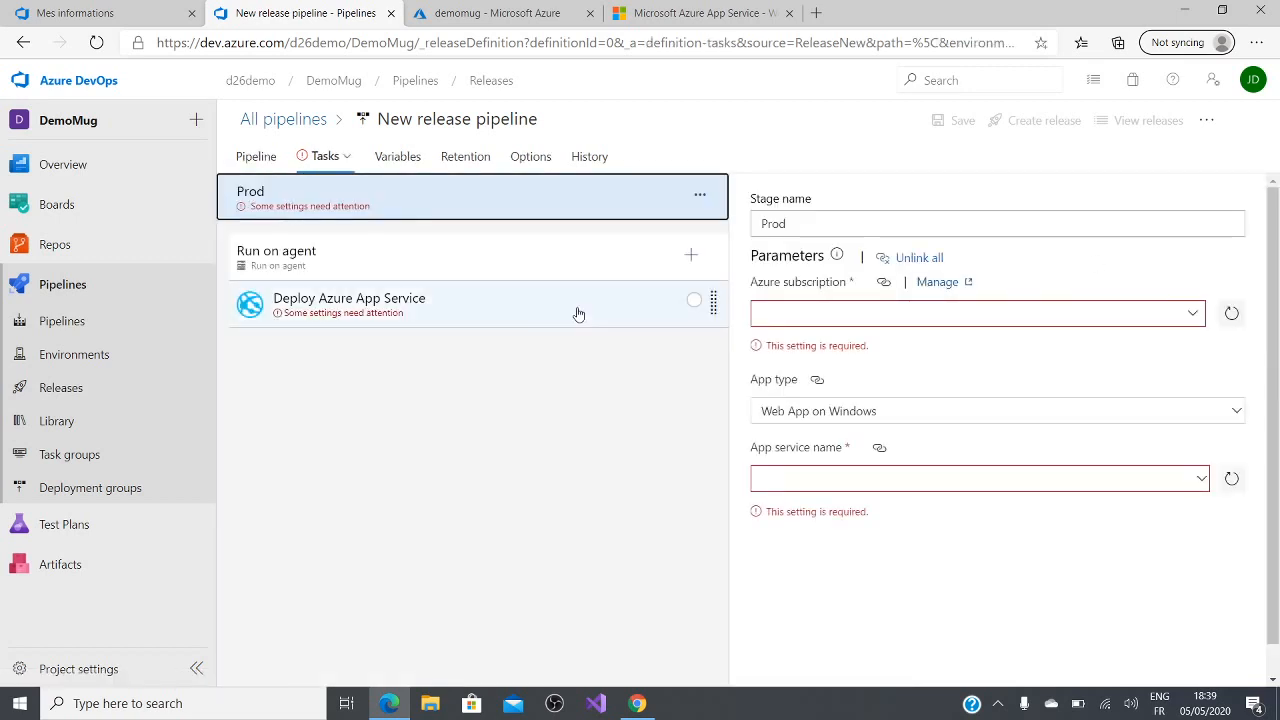
left_click(578, 314)
left_click(543, 205)
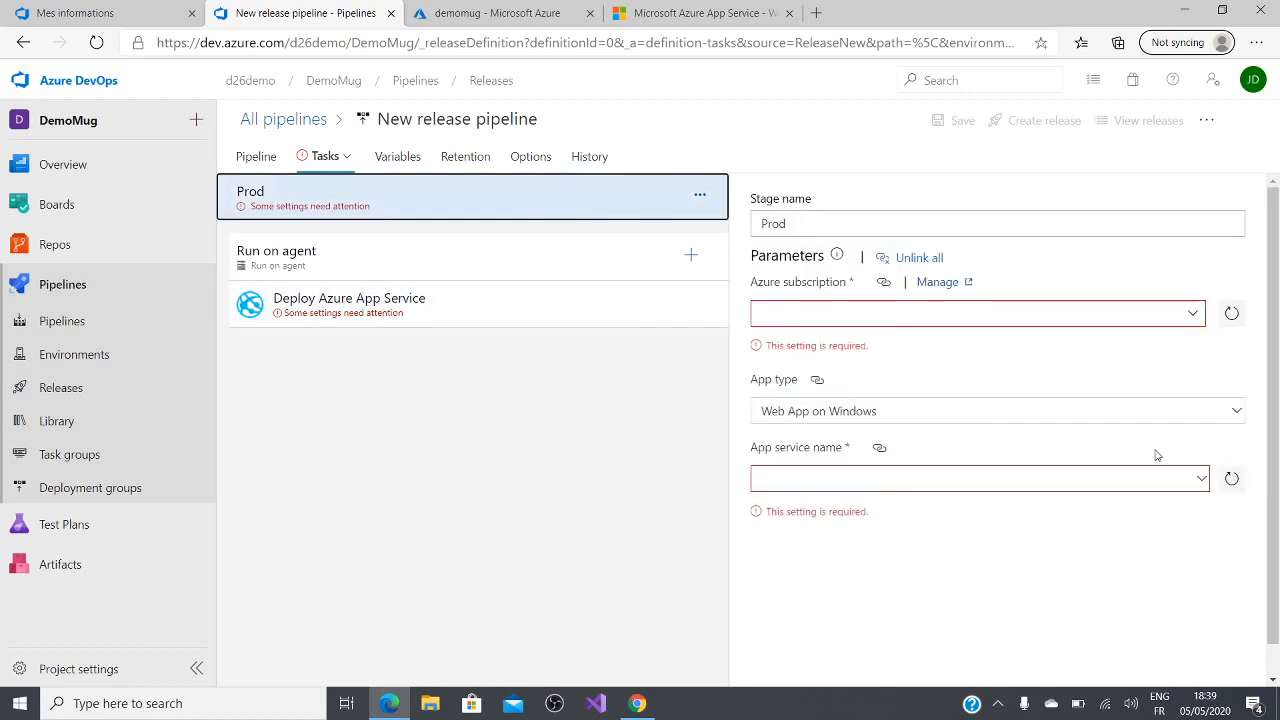
left_click(1194, 313)
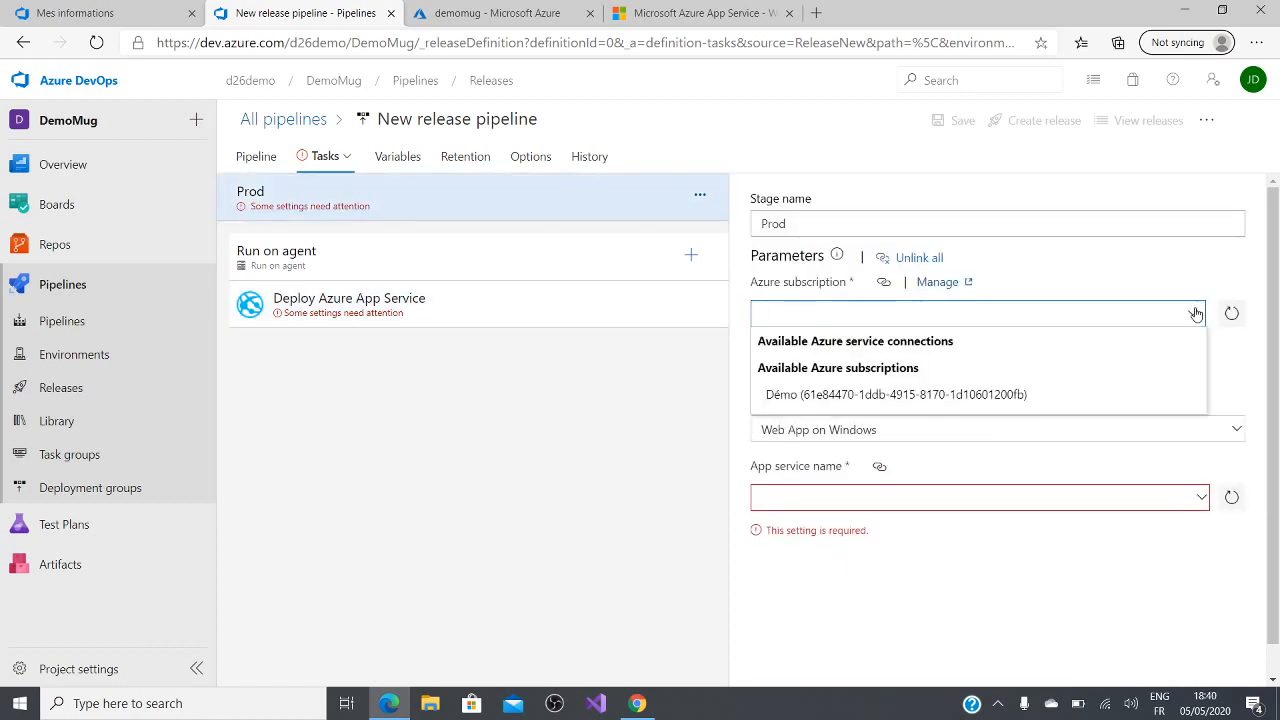
left_click(934, 406)
left_click(1145, 314)
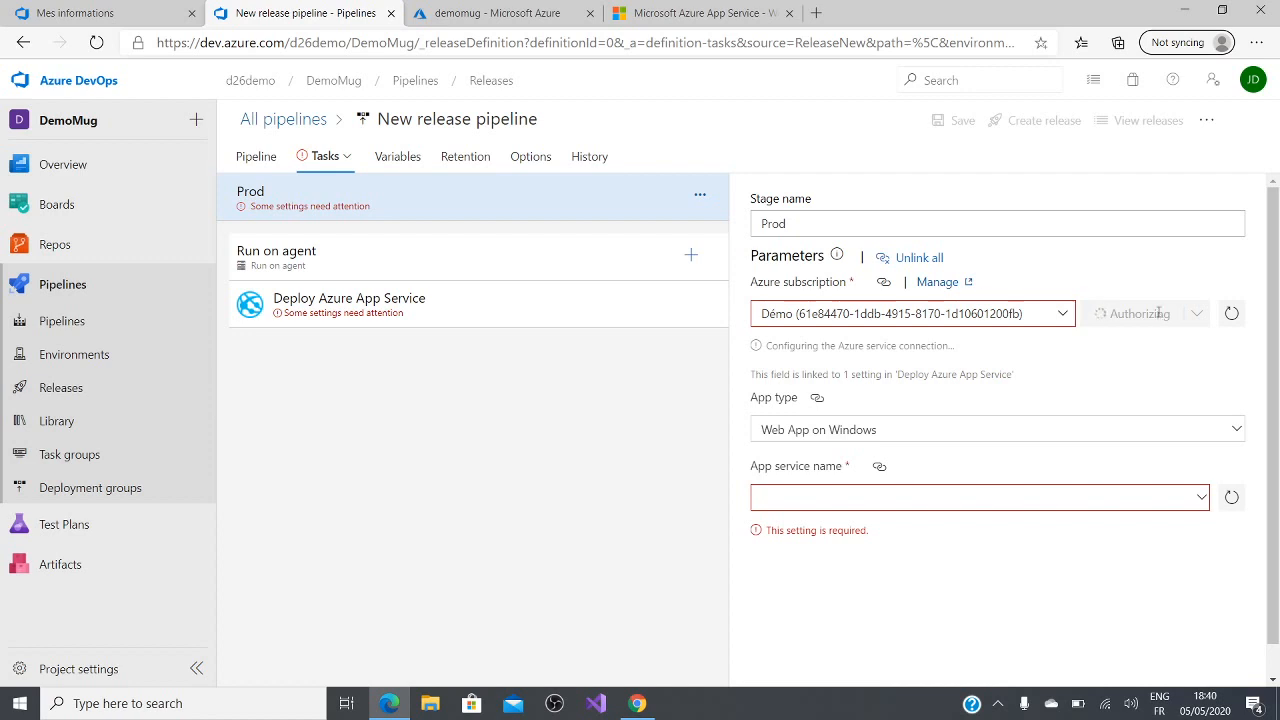
Step: Select demomug as the app service for the Prod stage, keeping Web App on Windows as the app type
left_click(1202, 482)
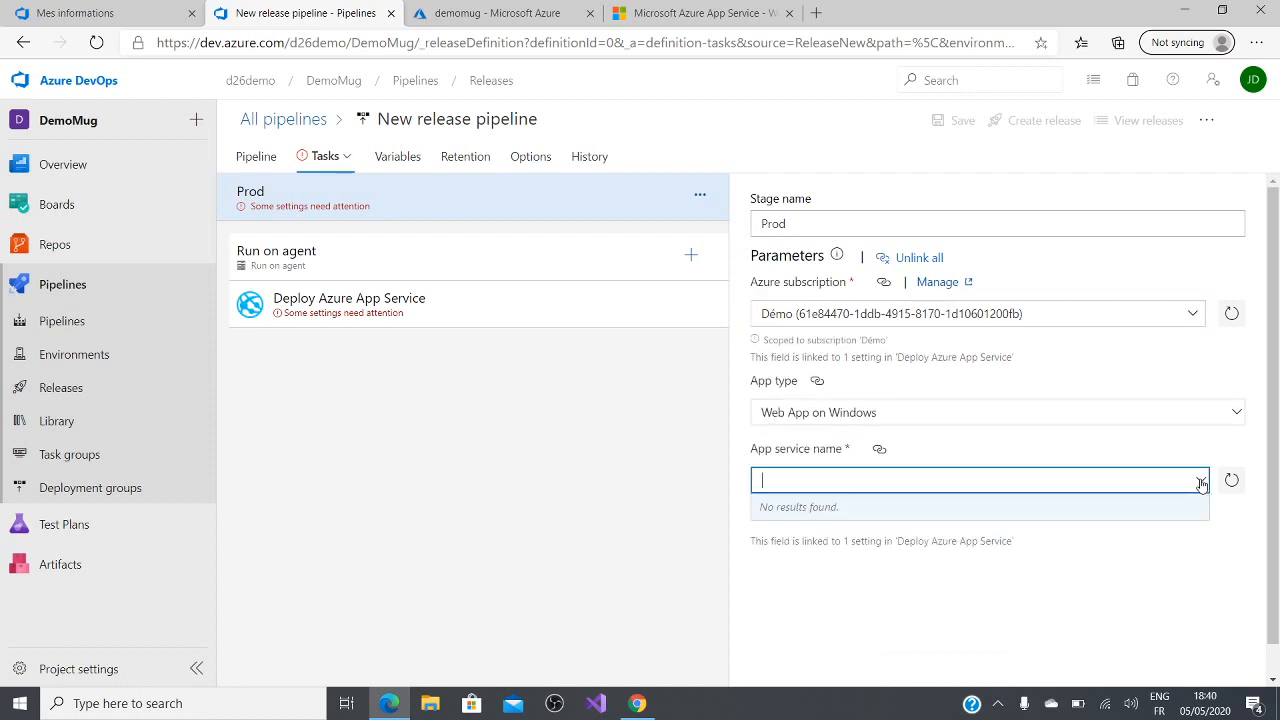
left_click(1203, 455)
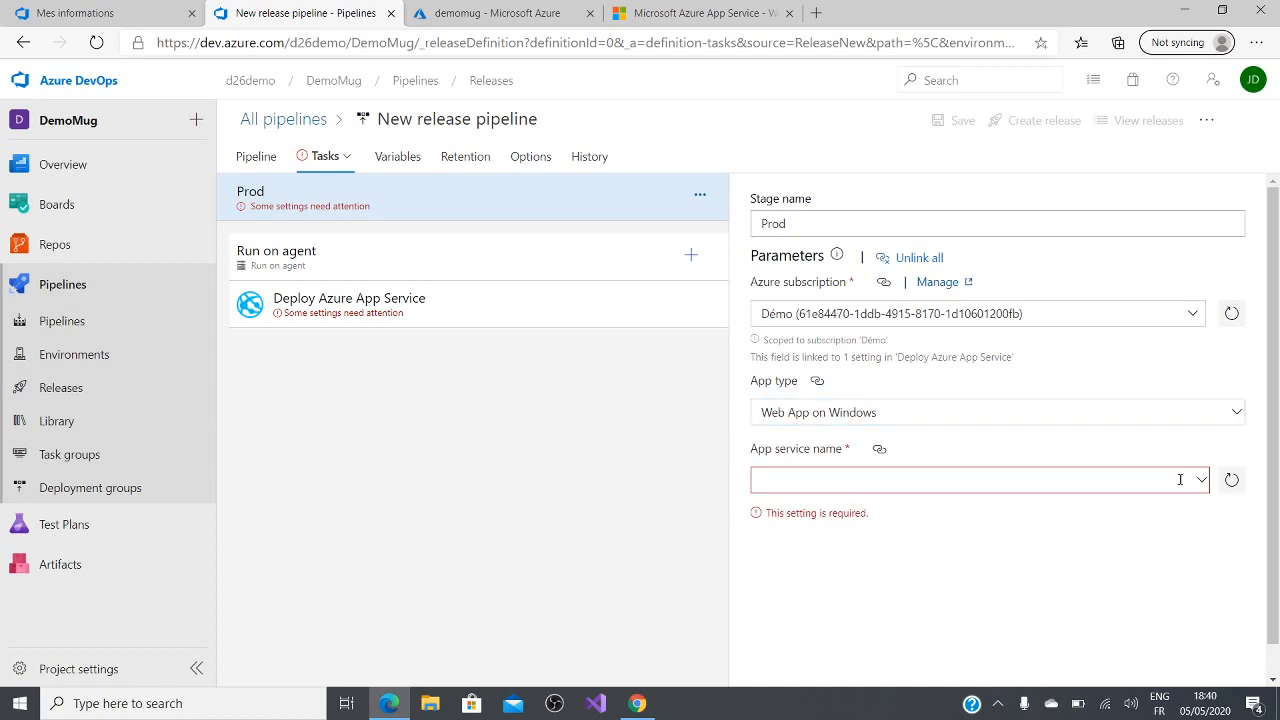
left_click(1202, 484)
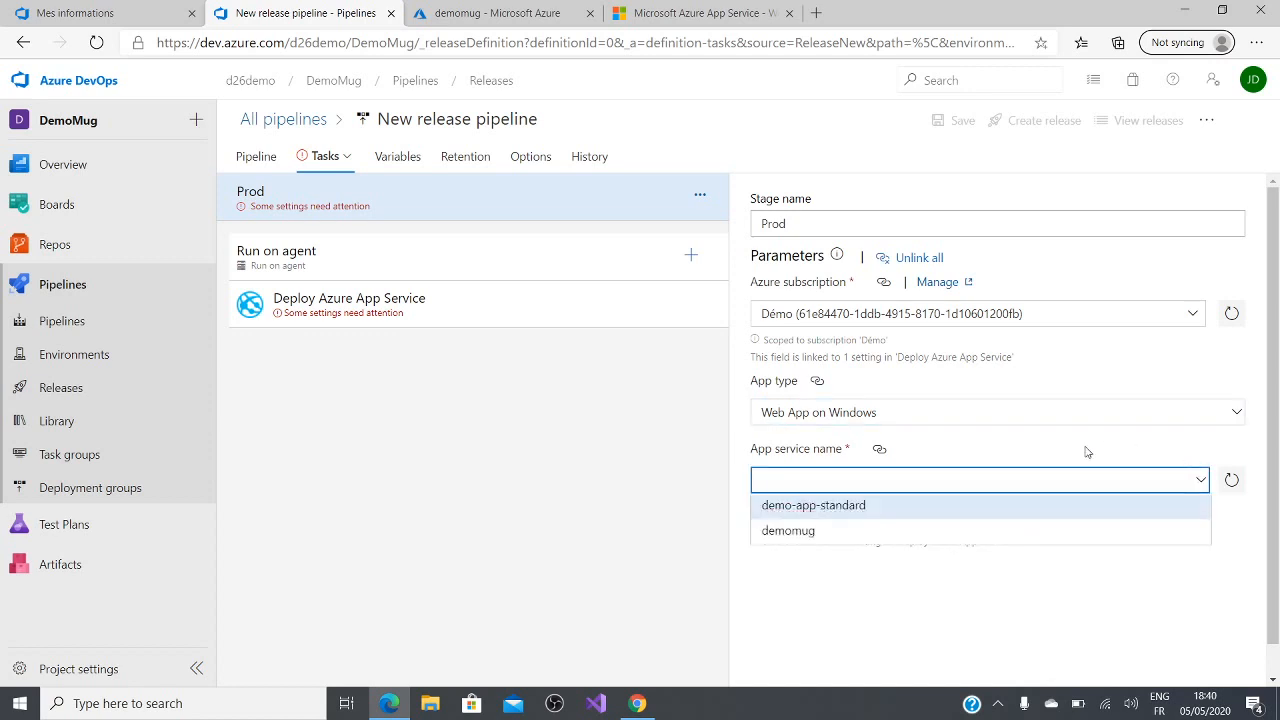
left_click(1077, 414)
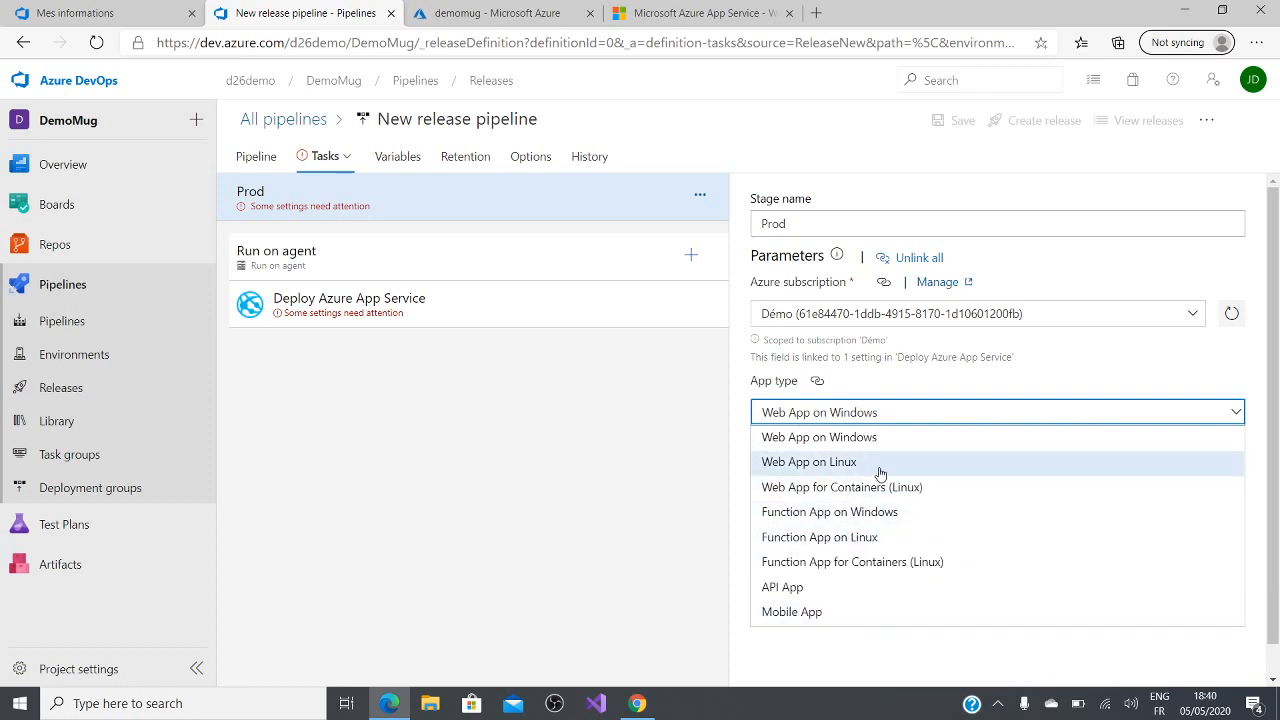
left_click(1020, 389)
left_click(1201, 485)
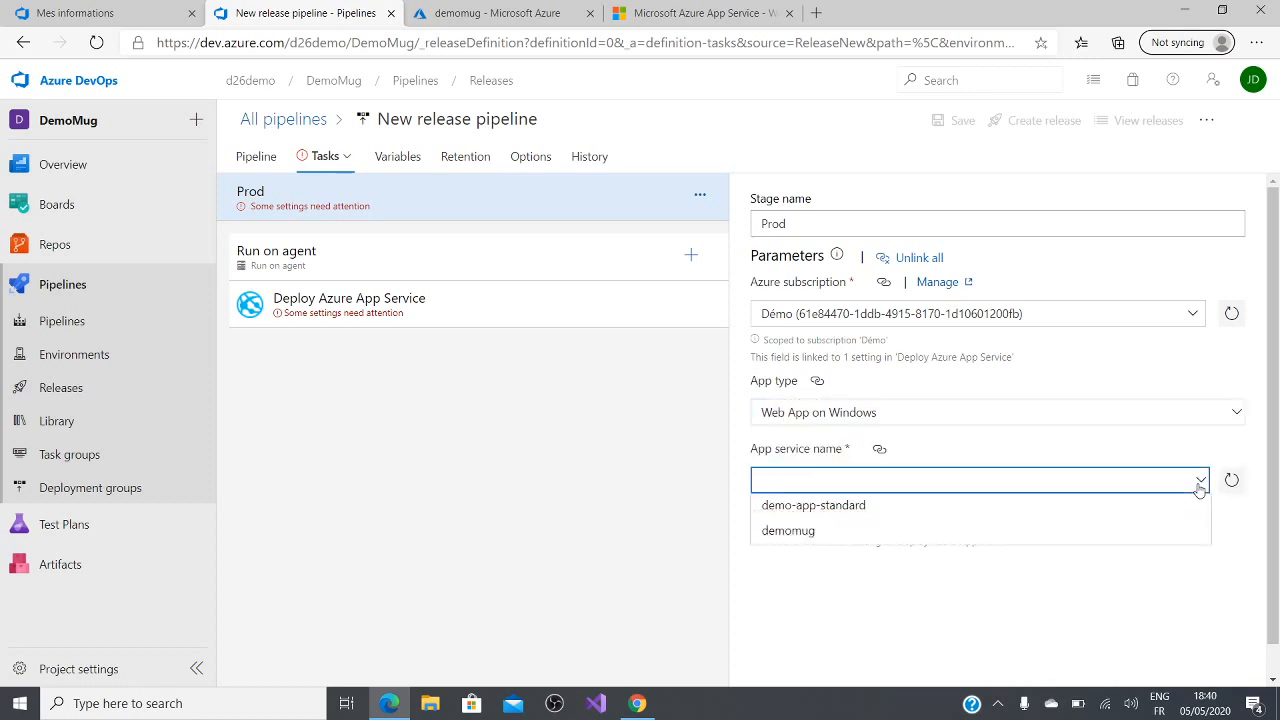
left_click(1020, 533)
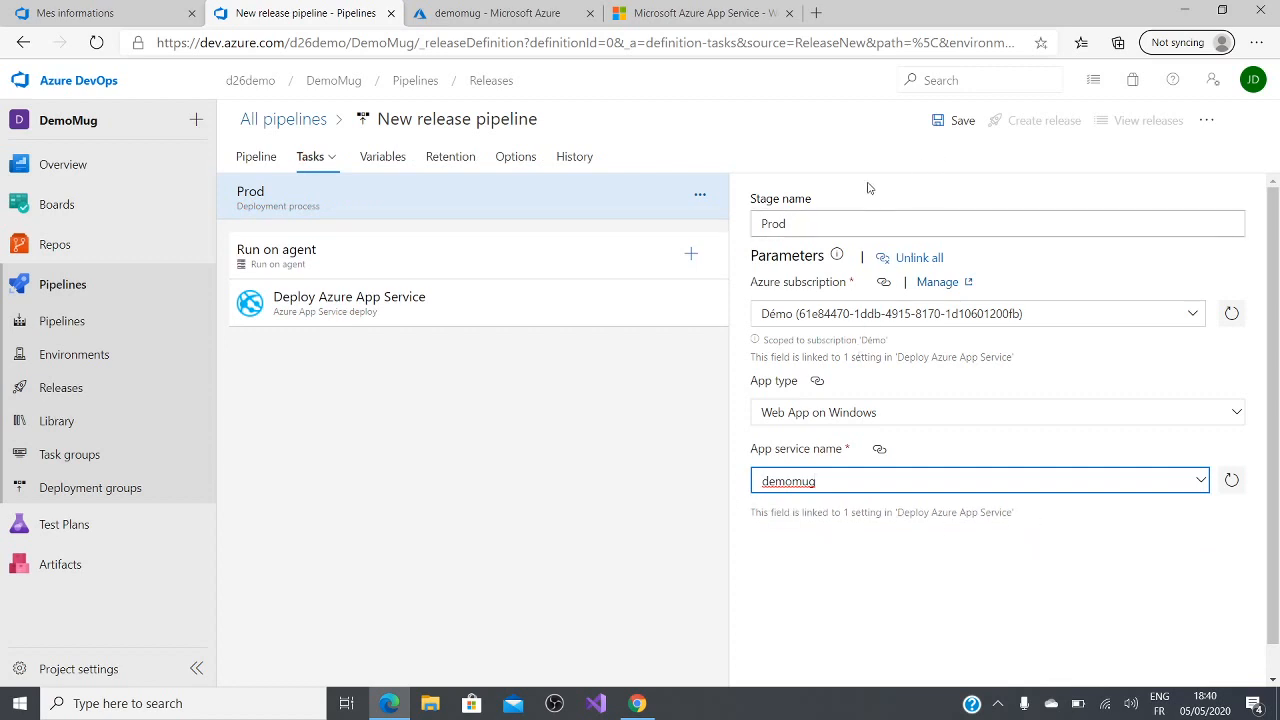
Step: Add a build artifact to the release pipeline from the DemoMug-ASP.NET Core-CI build pipeline, using the Latest default version
left_click(262, 156)
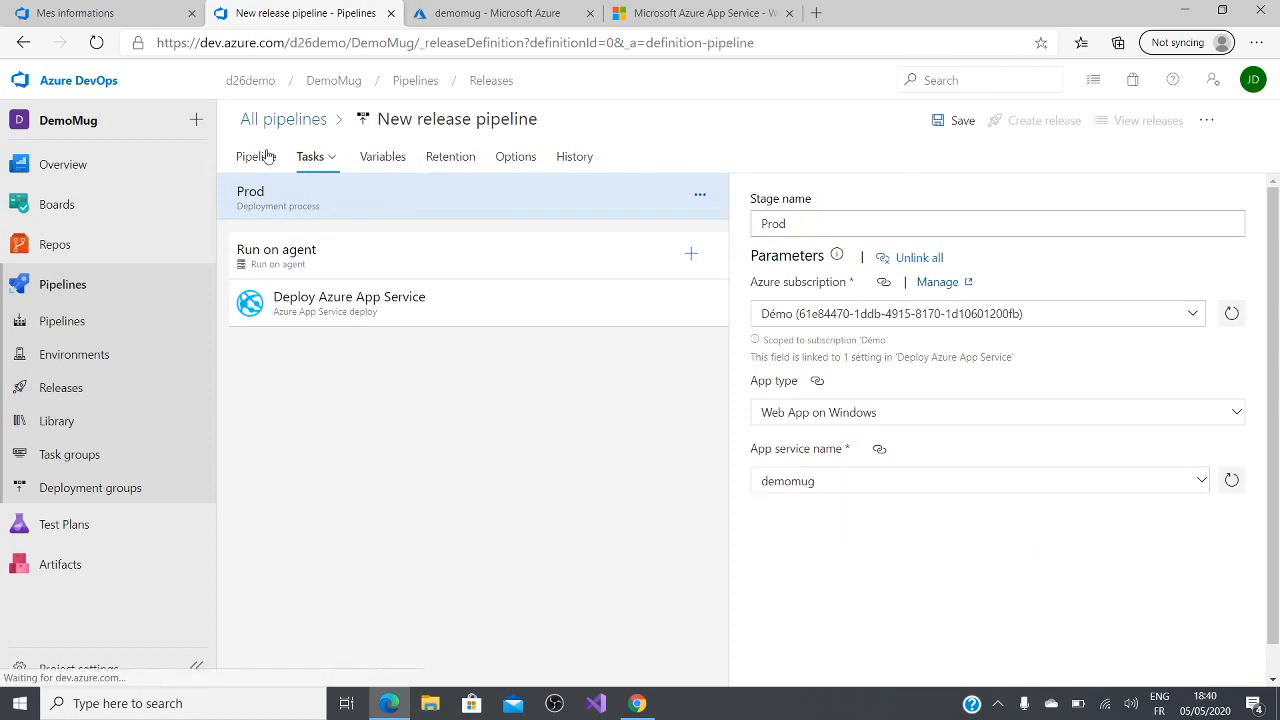
left_click(331, 323)
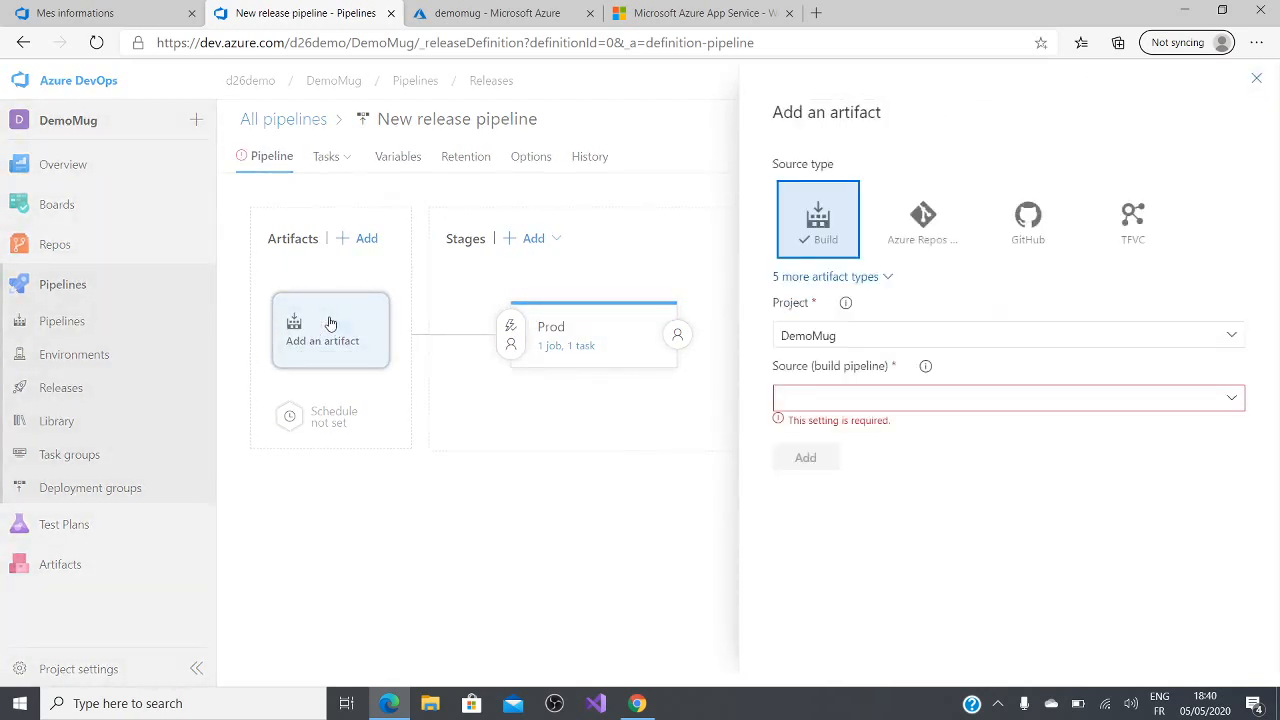
left_click(1237, 402)
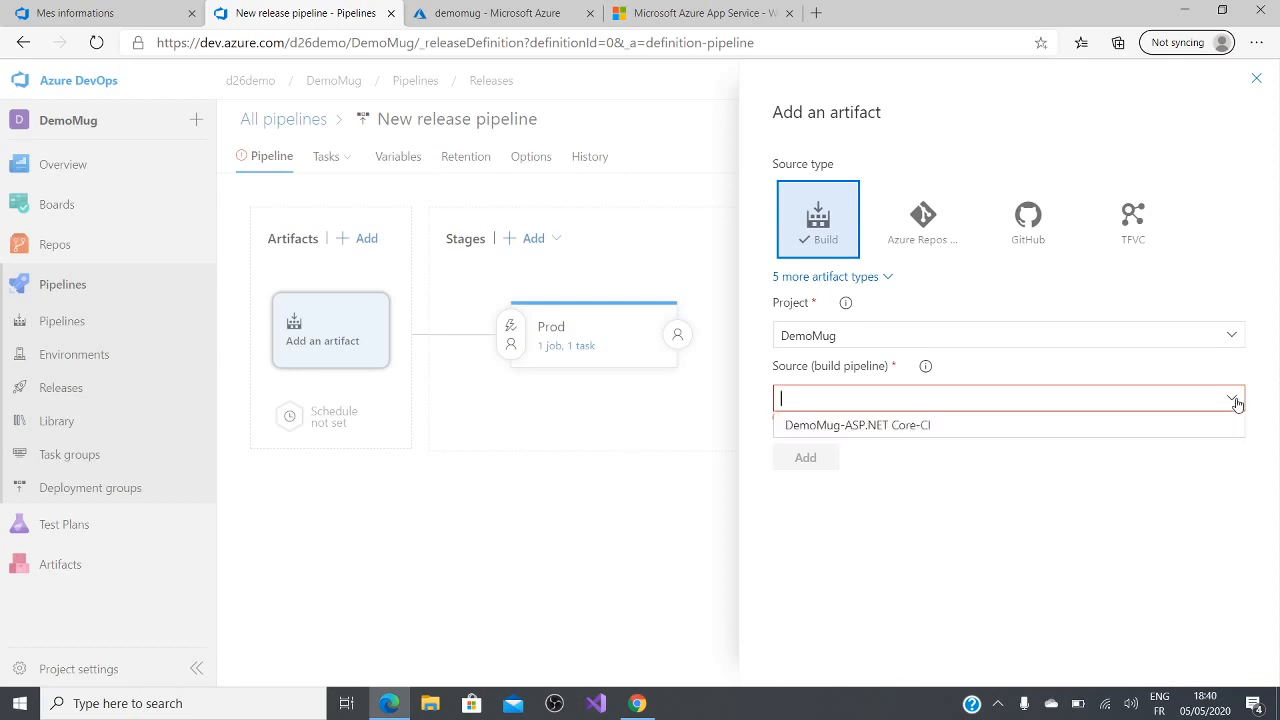
left_click(988, 433)
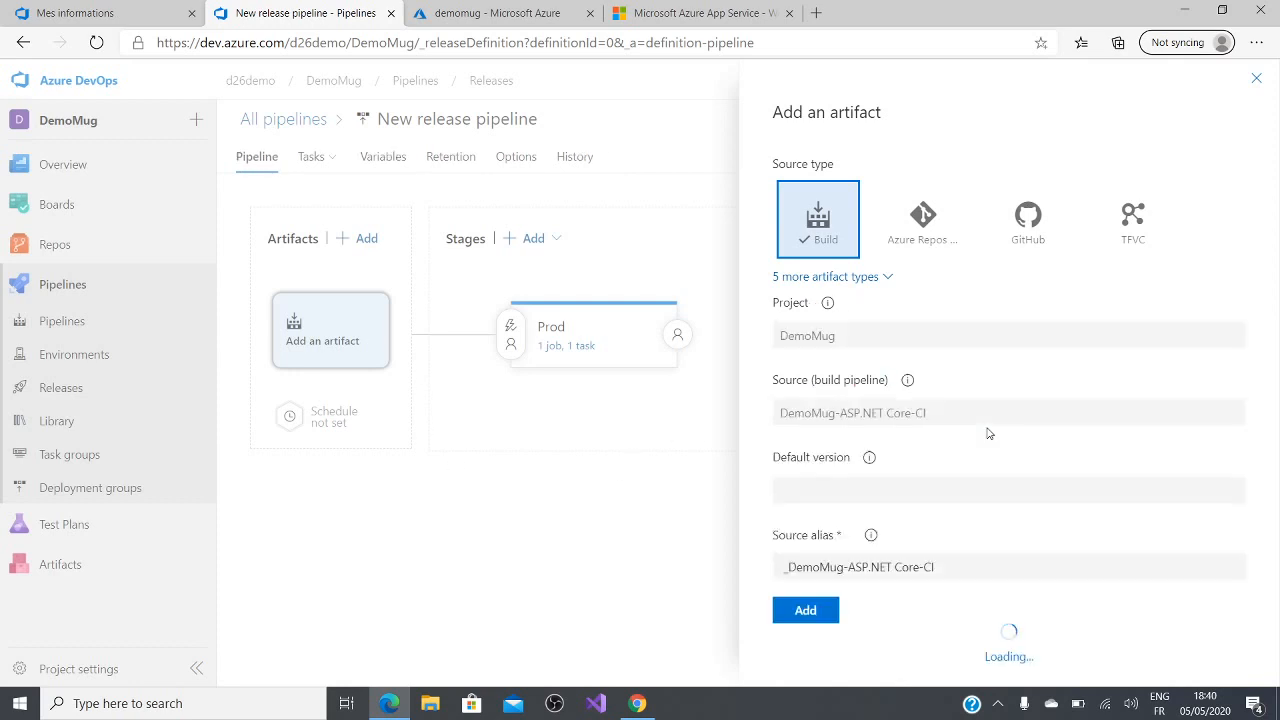
left_click(806, 628)
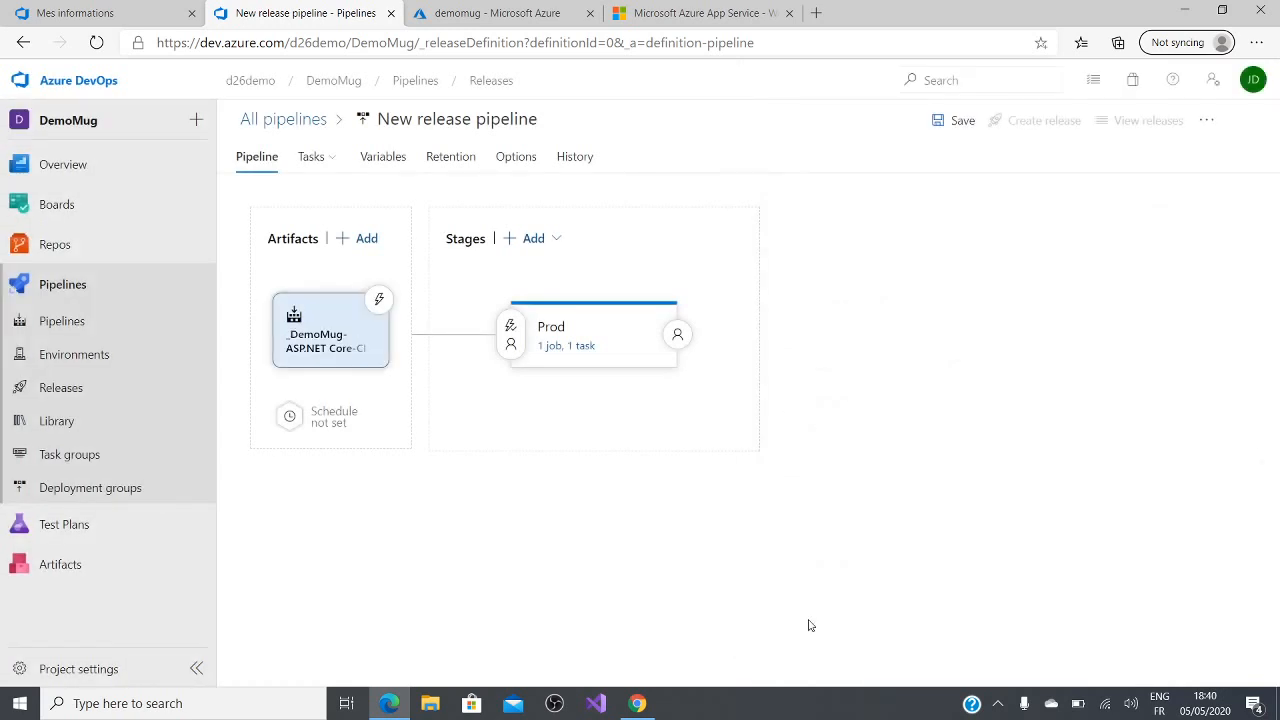
Step: Enable the continuous deployment trigger on the build artifact and save the release pipeline in the root folder
left_click(380, 300)
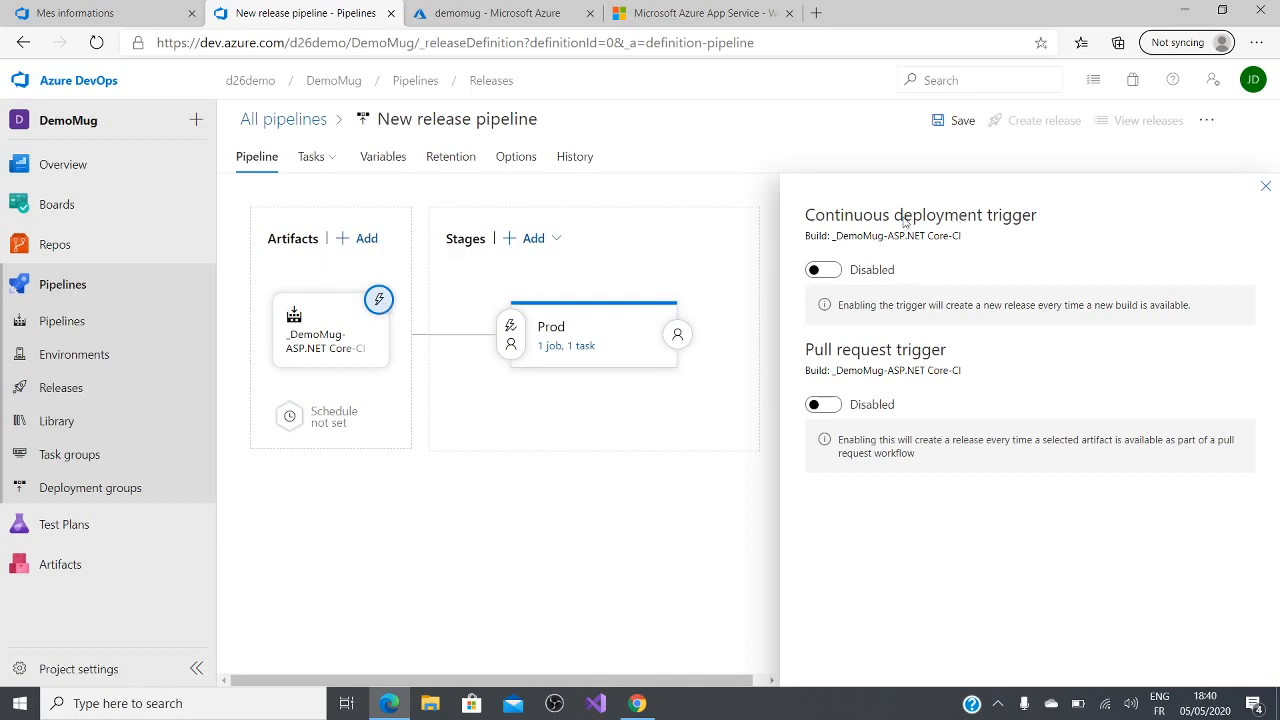
left_click(824, 270)
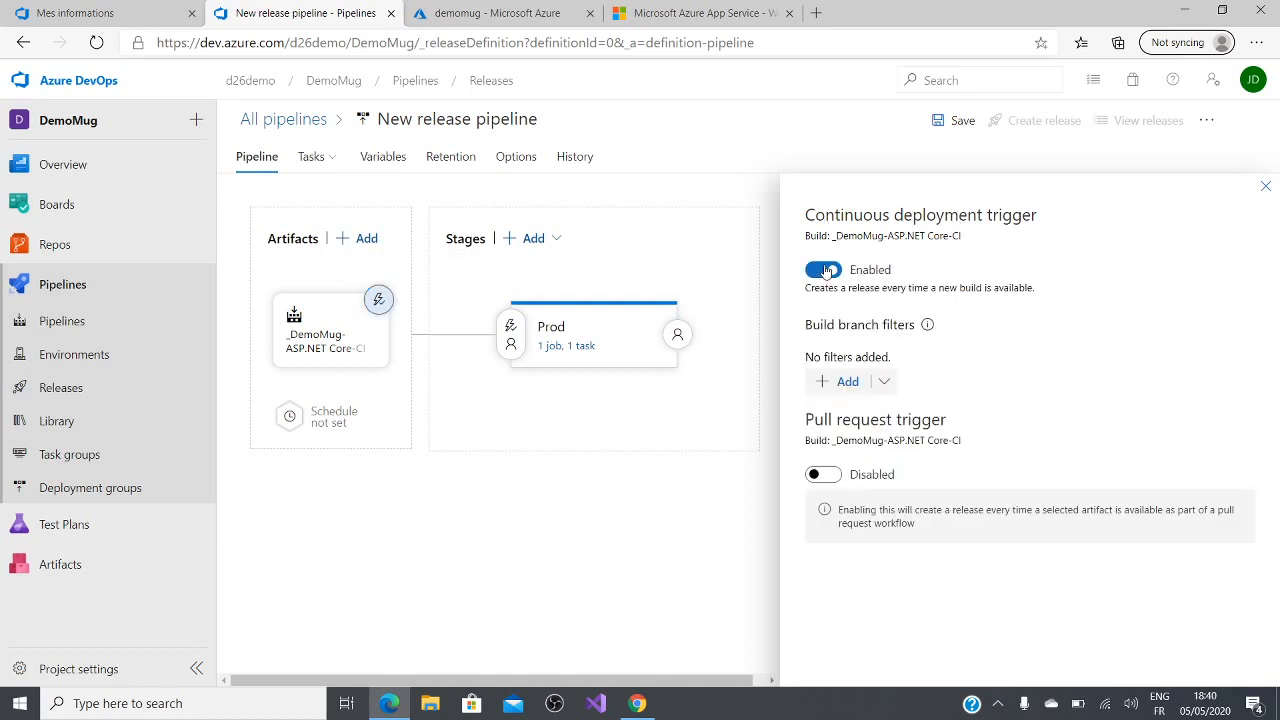
left_click(1265, 187)
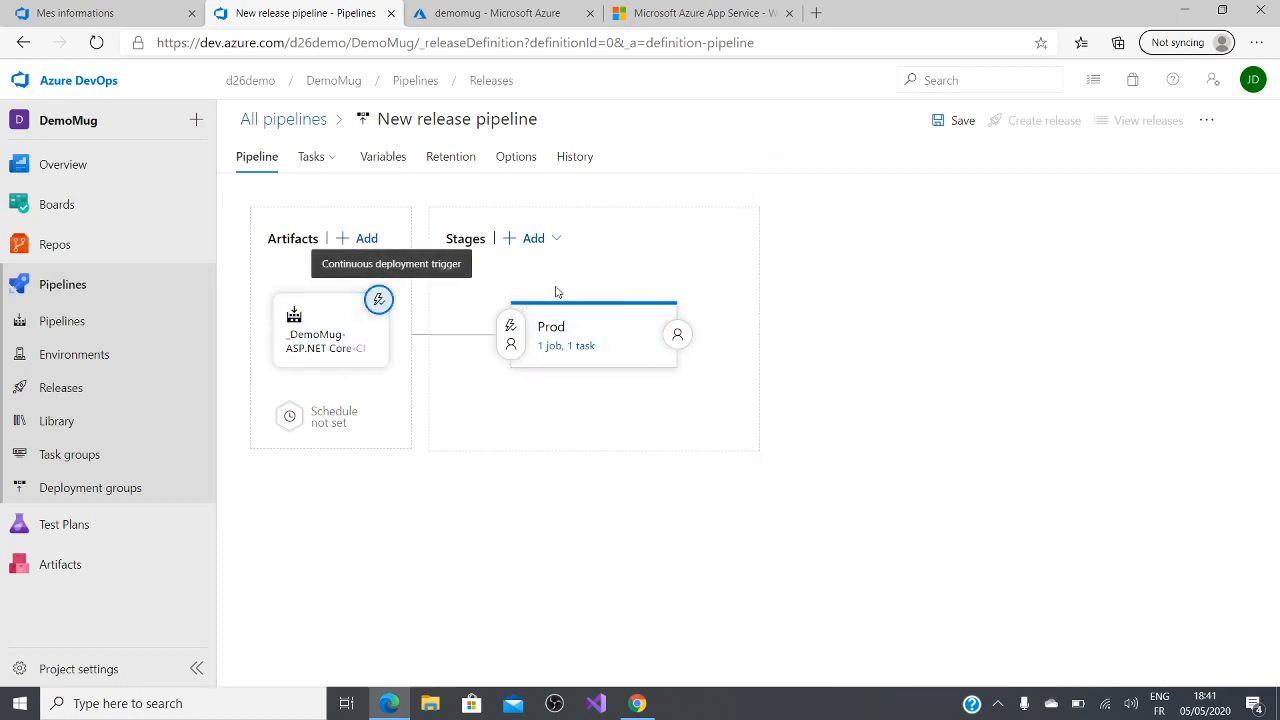
mouse_move(627, 344)
left_click(953, 120)
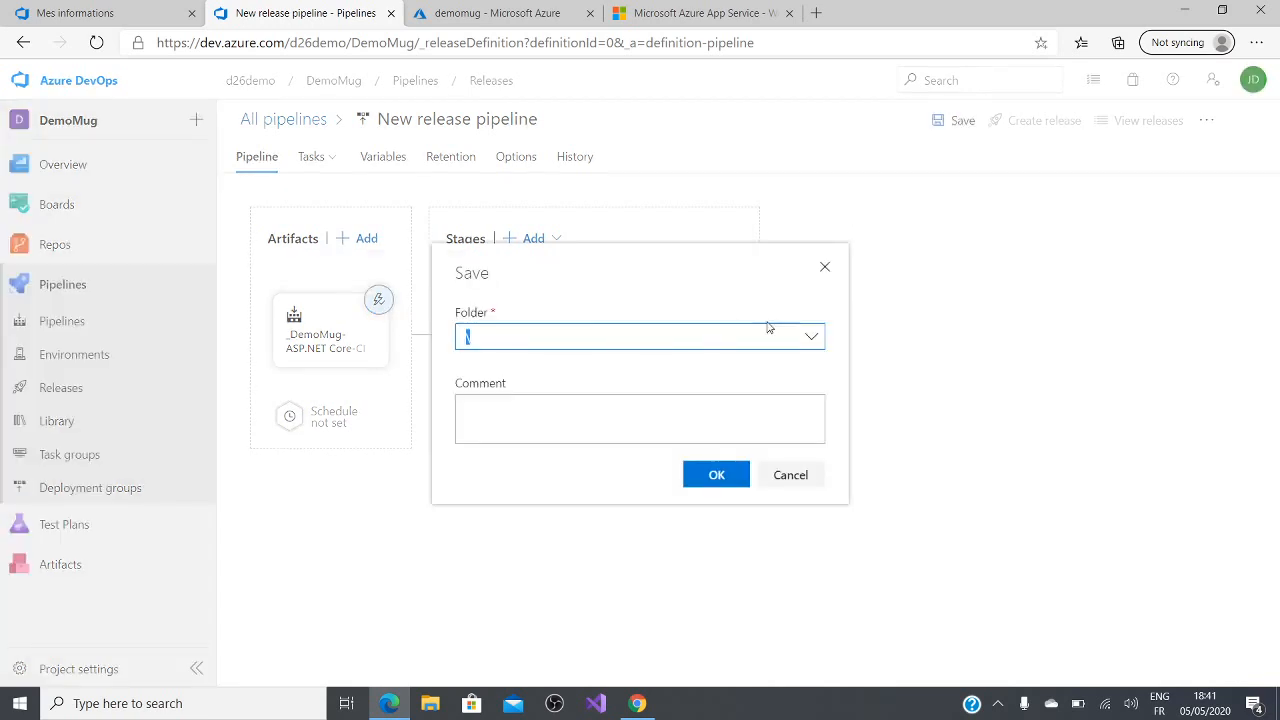
left_click(716, 475)
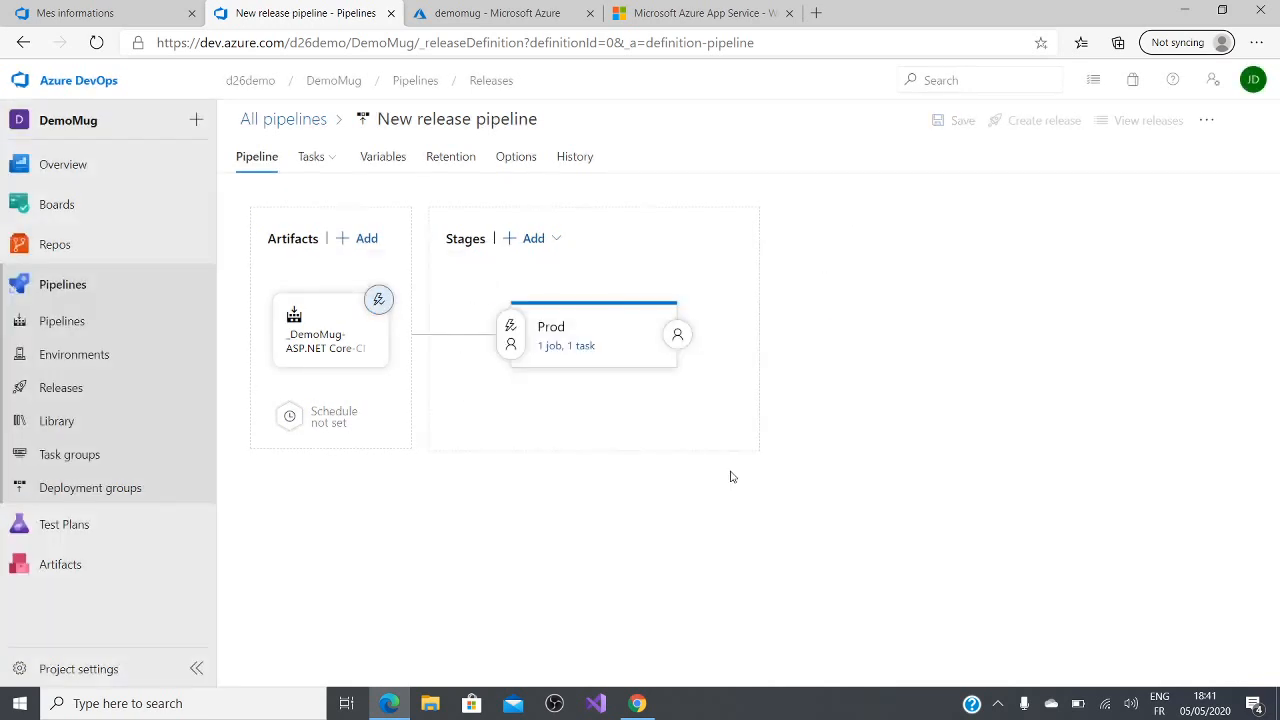
Step: Examine the latest DemoMug-ASP.NET Core-CI run, including the task results of its agent job
left_click(22, 330)
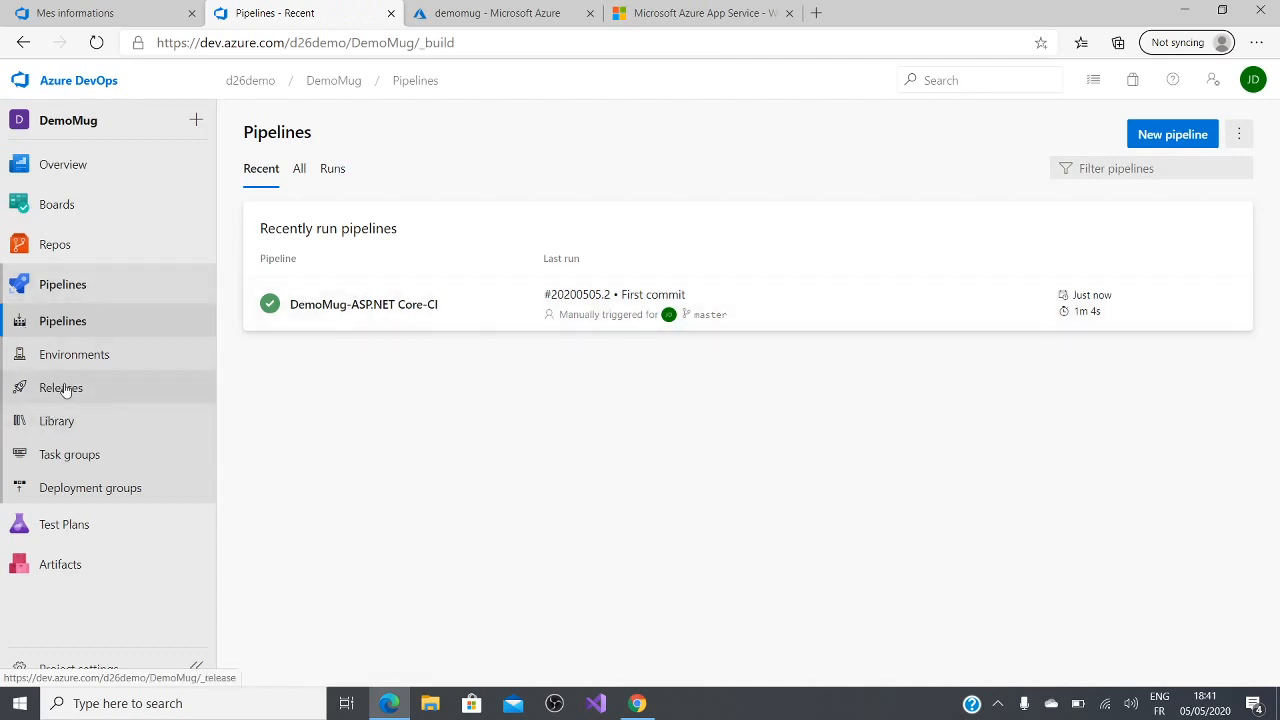
left_click(443, 302)
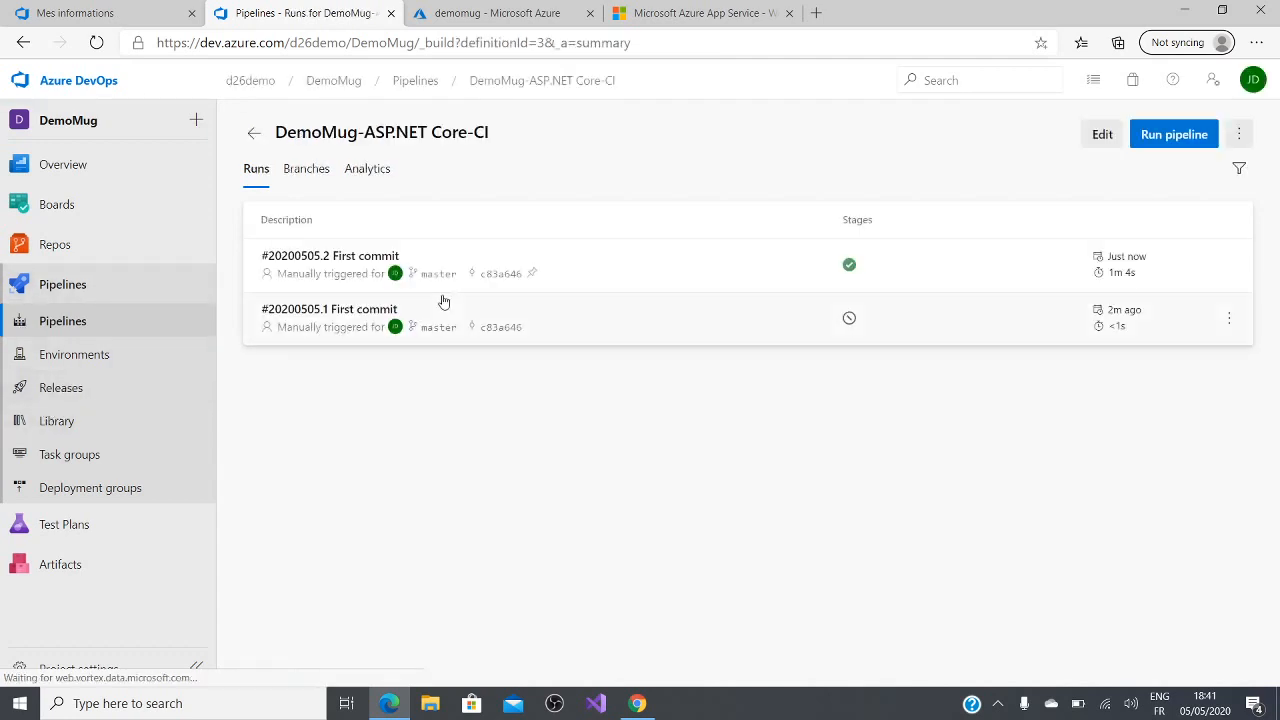
left_click(460, 260)
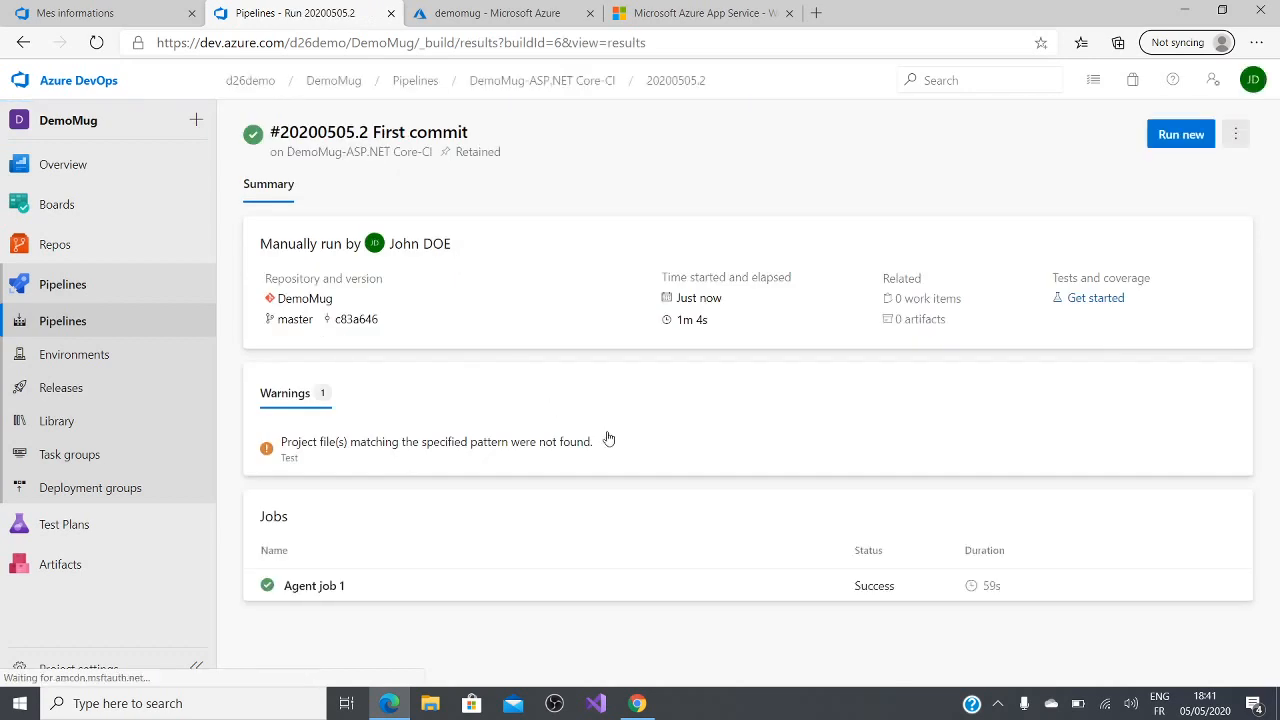
left_click(307, 587)
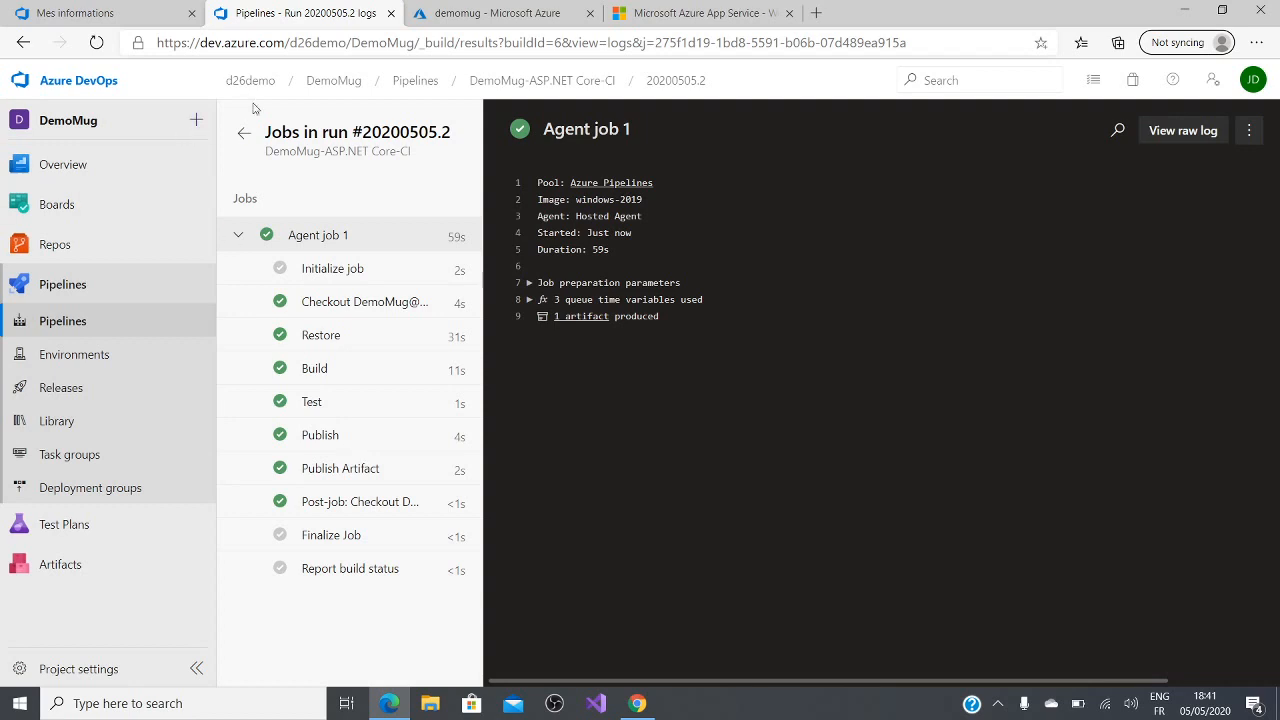
left_click(244, 132)
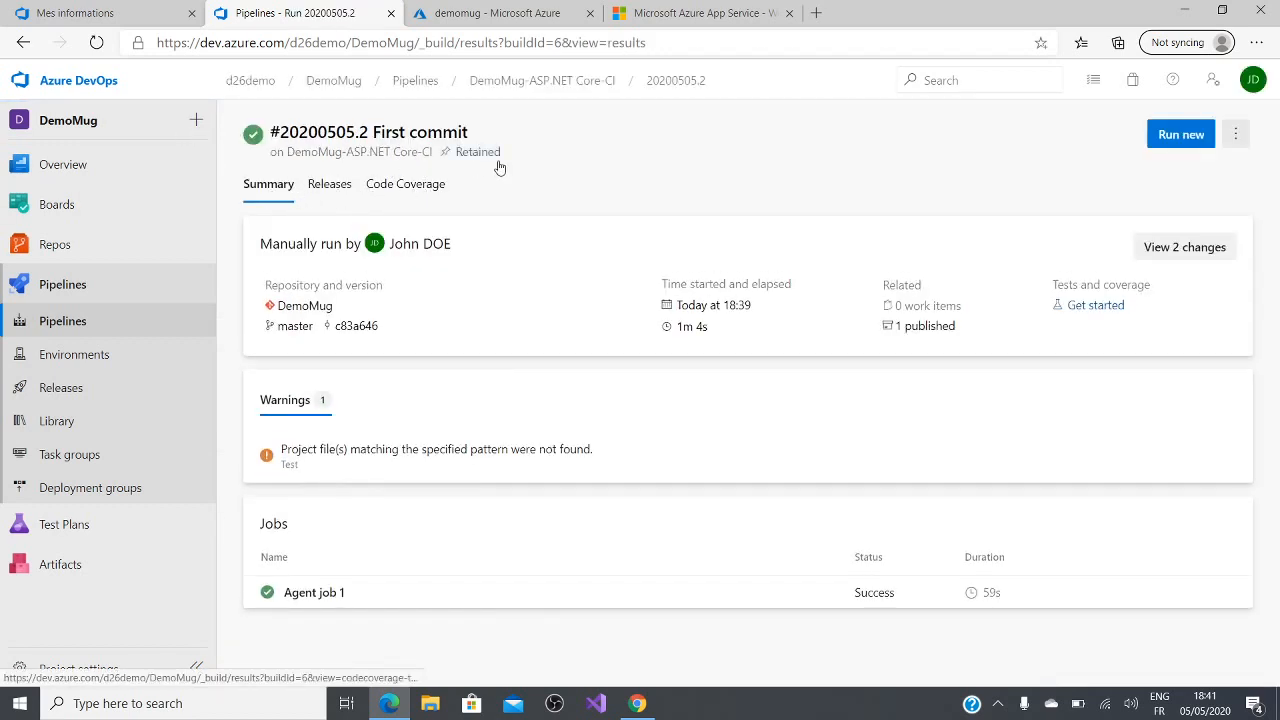
Step: Create a release from the new release pipeline with artifact version 20200505.2 and open its deployment progress
left_click(102, 390)
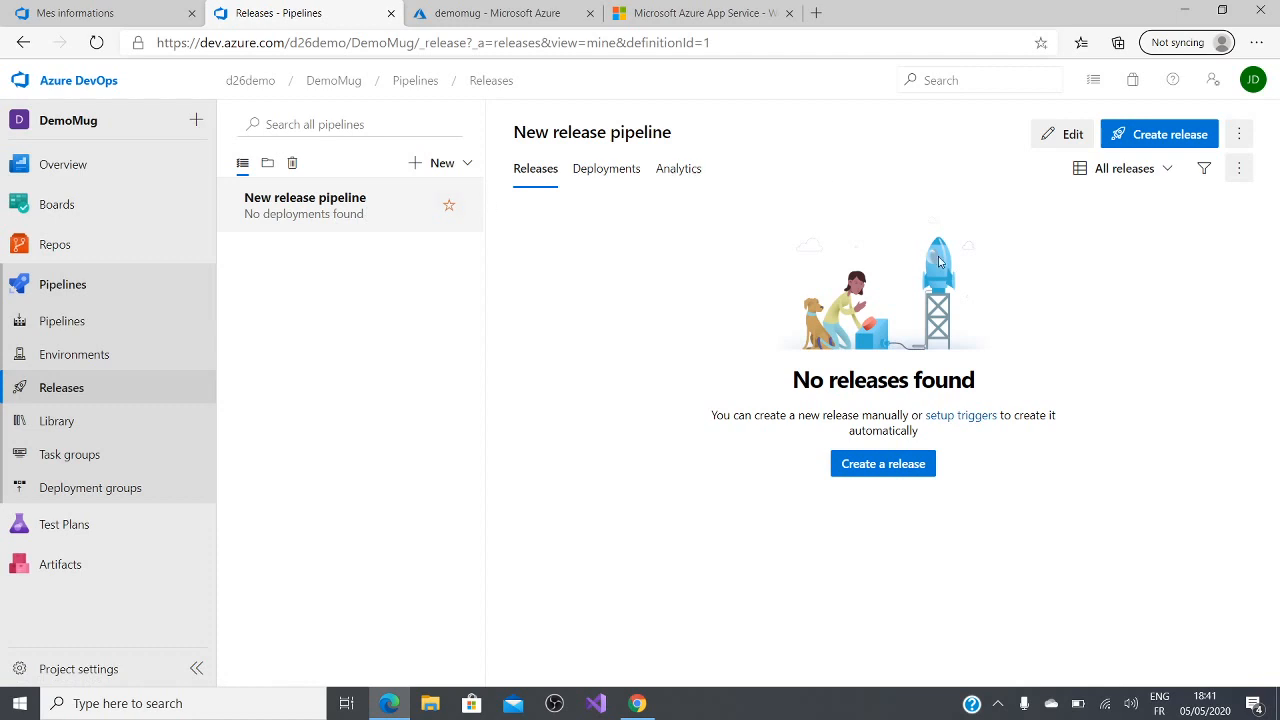
left_click(922, 464)
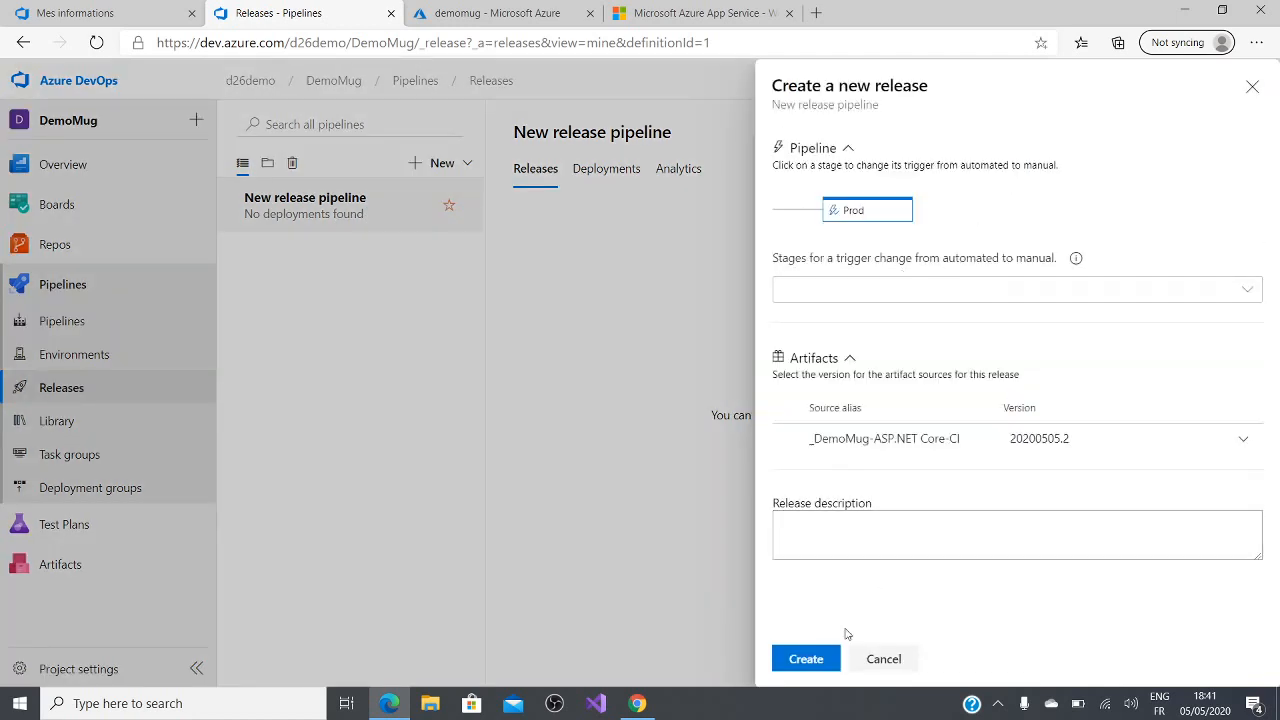
left_click(808, 659)
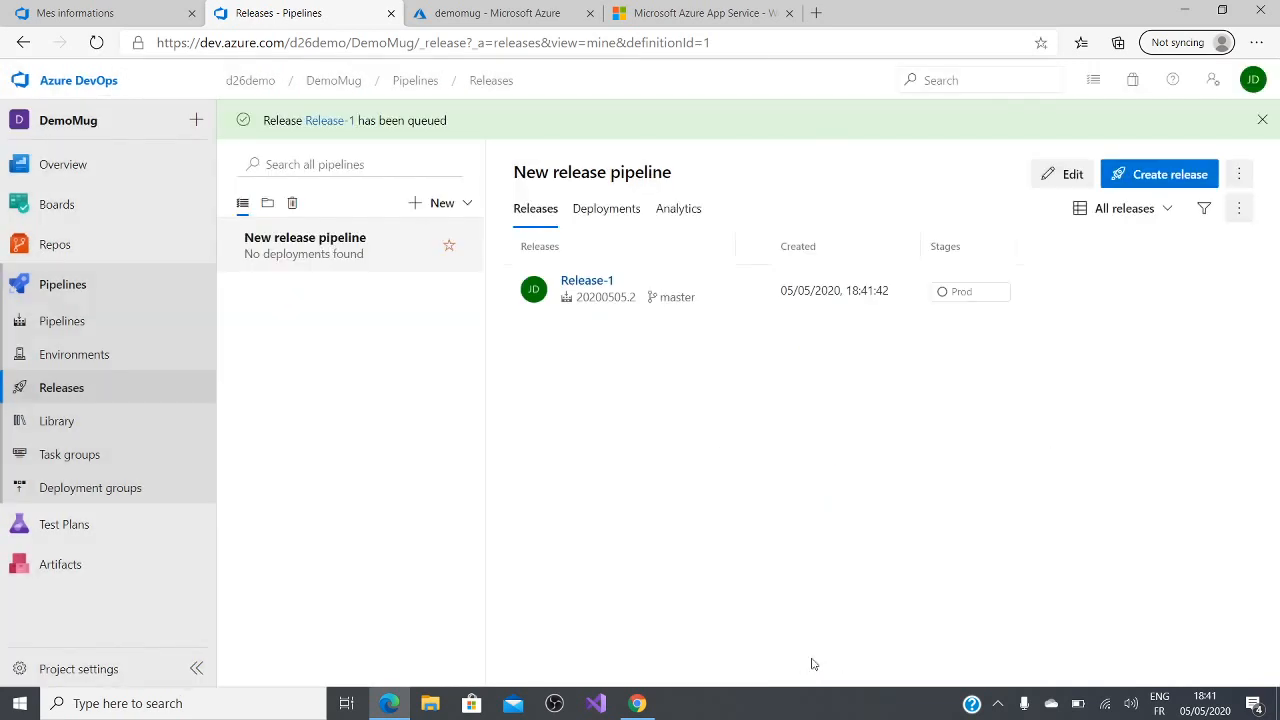
left_click(582, 284)
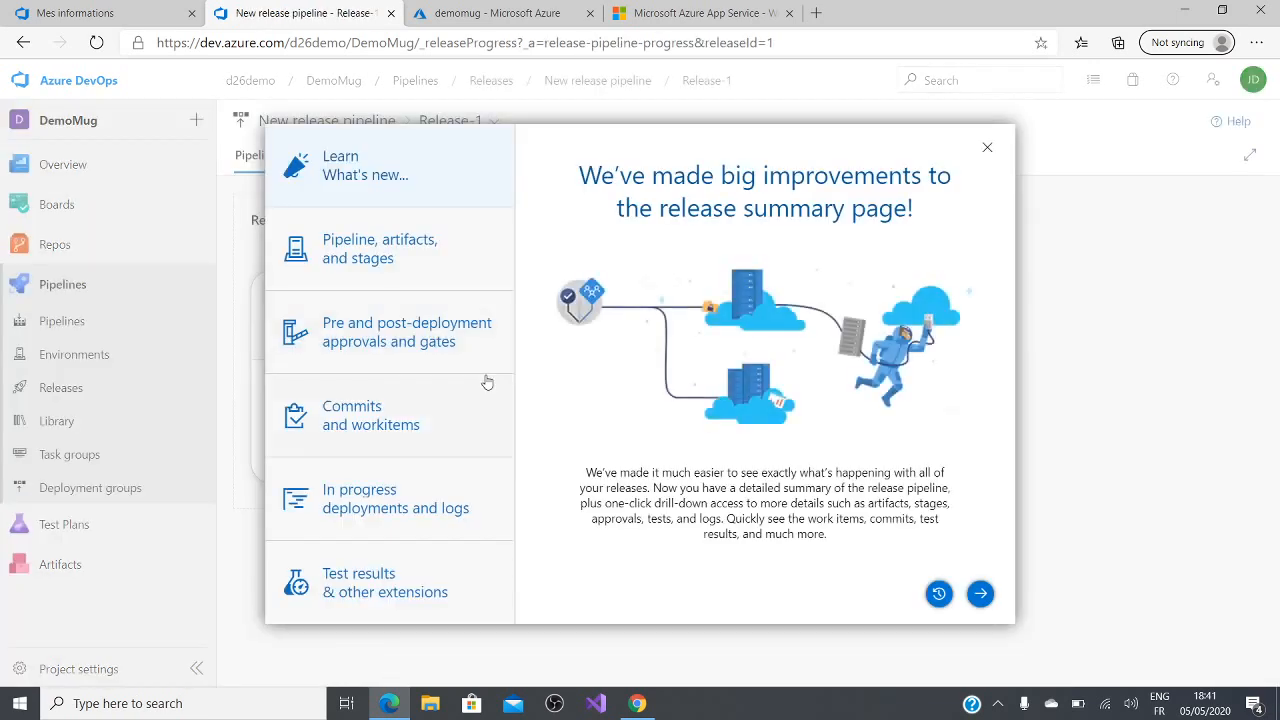
left_click(987, 148)
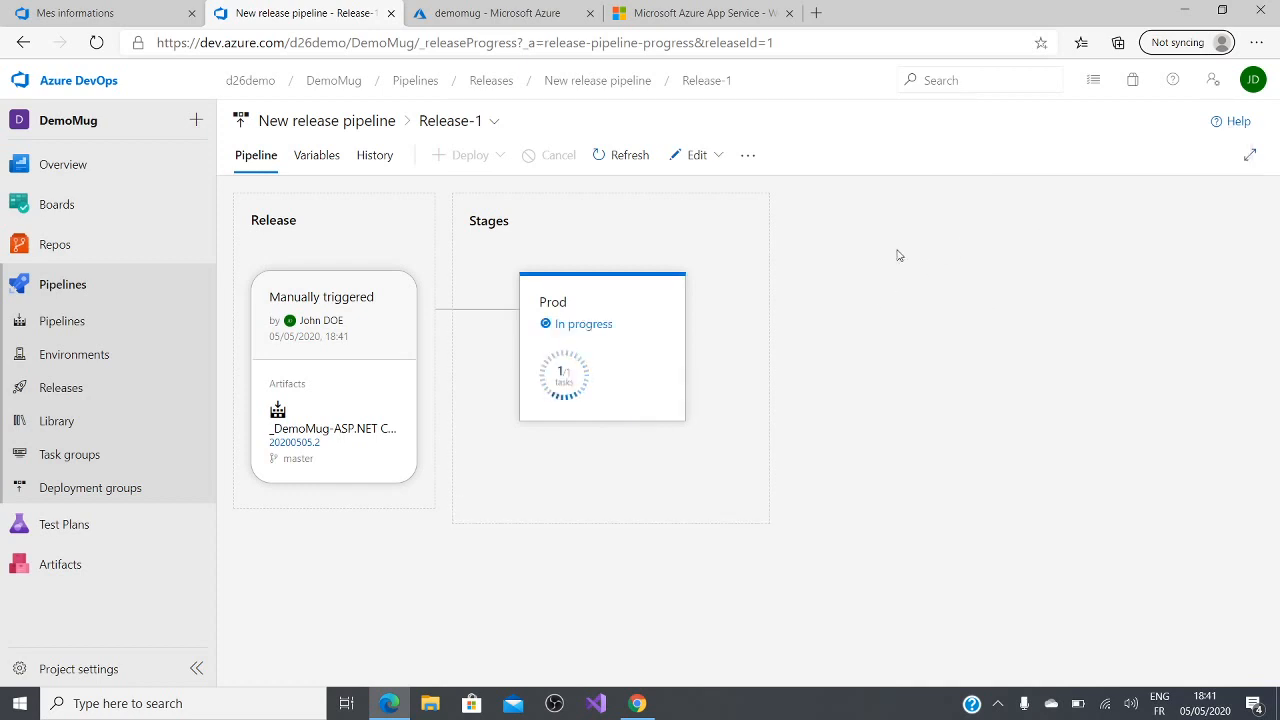
Step: Check the Prod deployment's progress and reload demomug.azurewebsites.net to view the deployed site
left_click(745, 22)
left_click(318, 14)
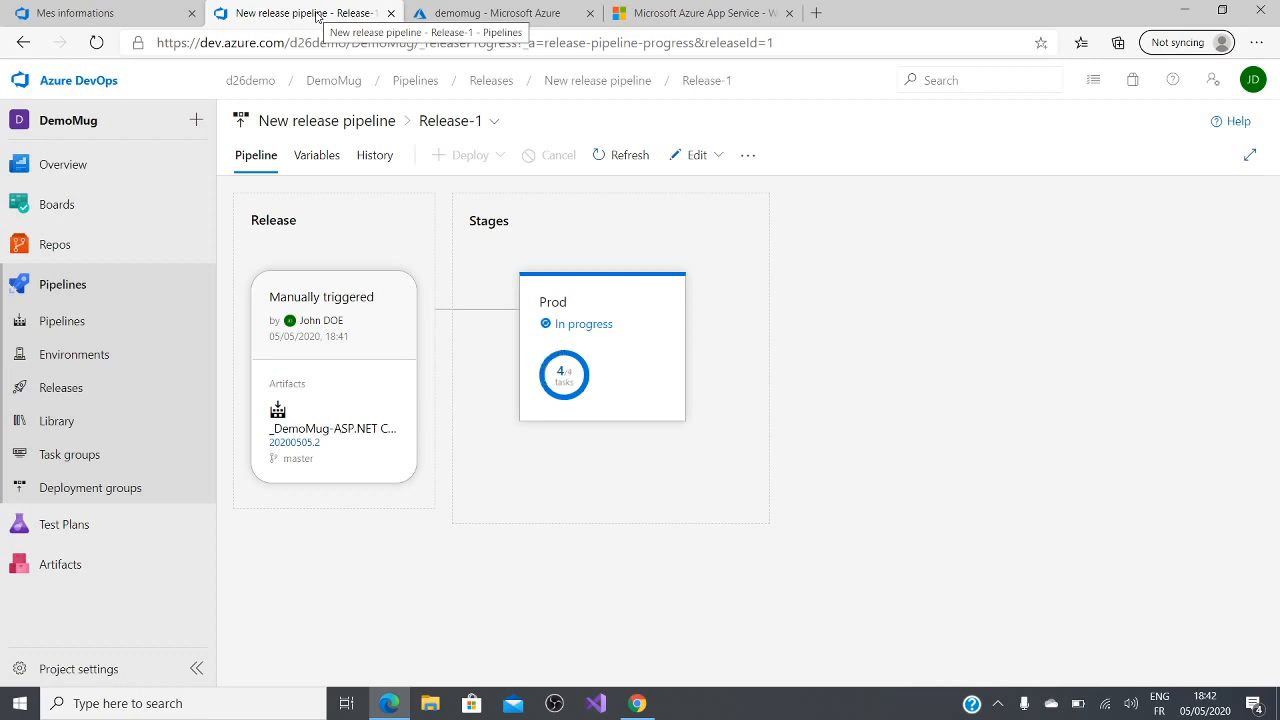
left_click(452, 12)
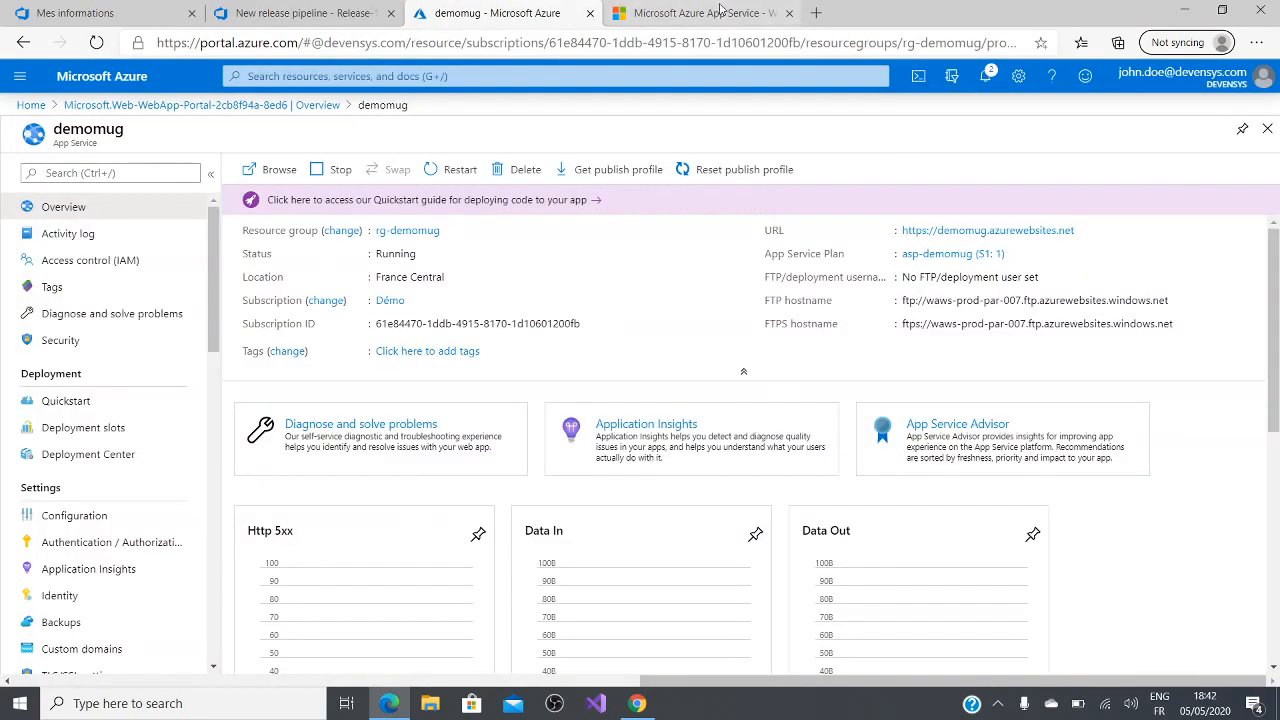
left_click(705, 12)
left_click(96, 43)
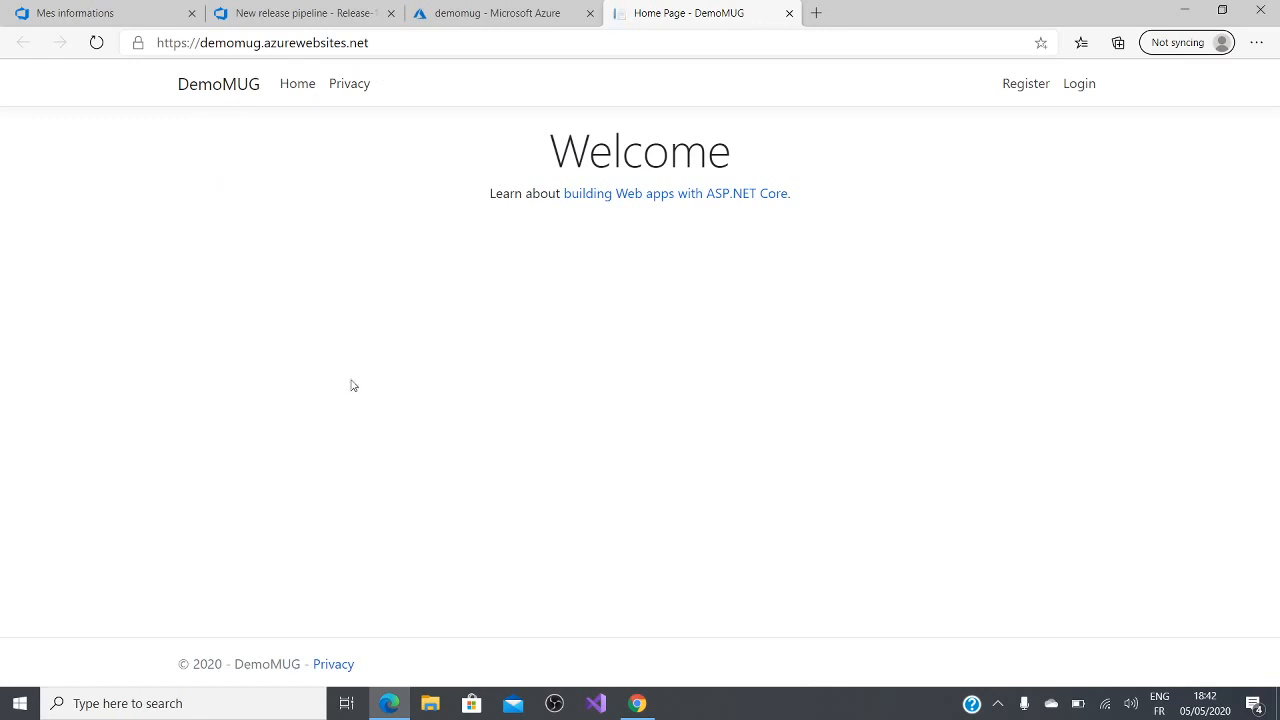
Step: In the Azure portal, search for "database", go to SQL databases and open the form for creating a SQL database
left_click(468, 16)
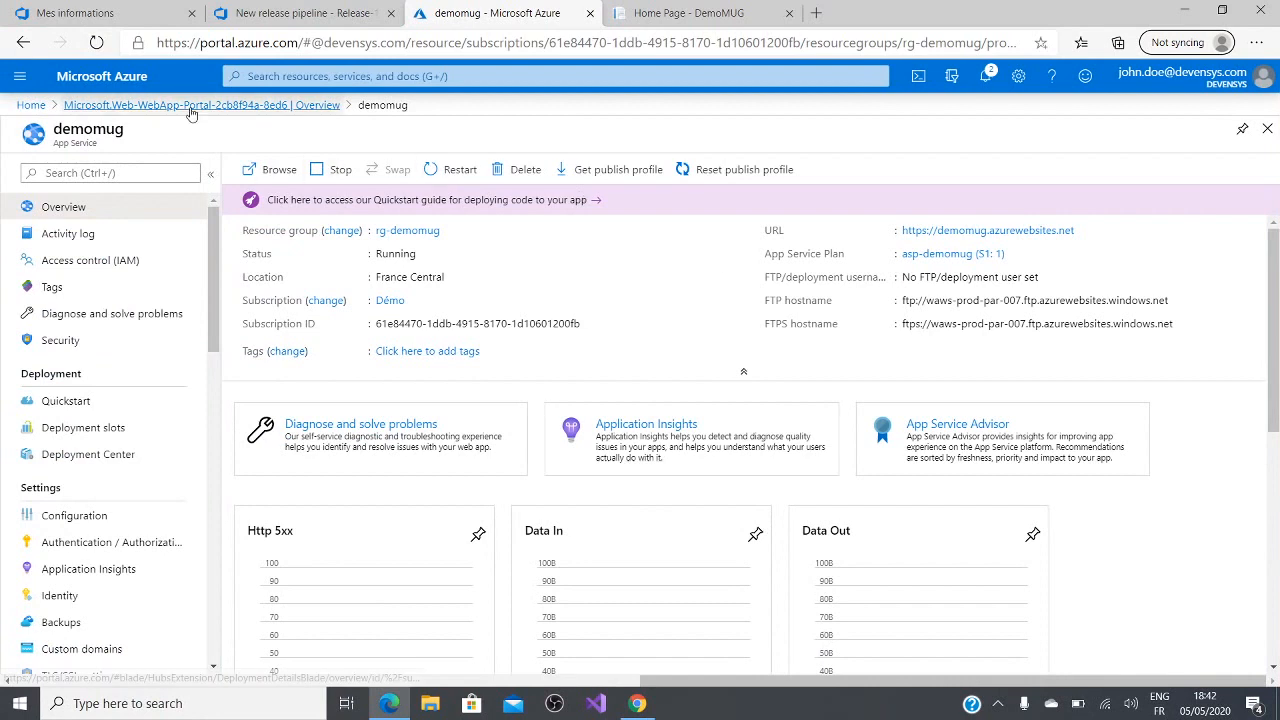
left_click(191, 106)
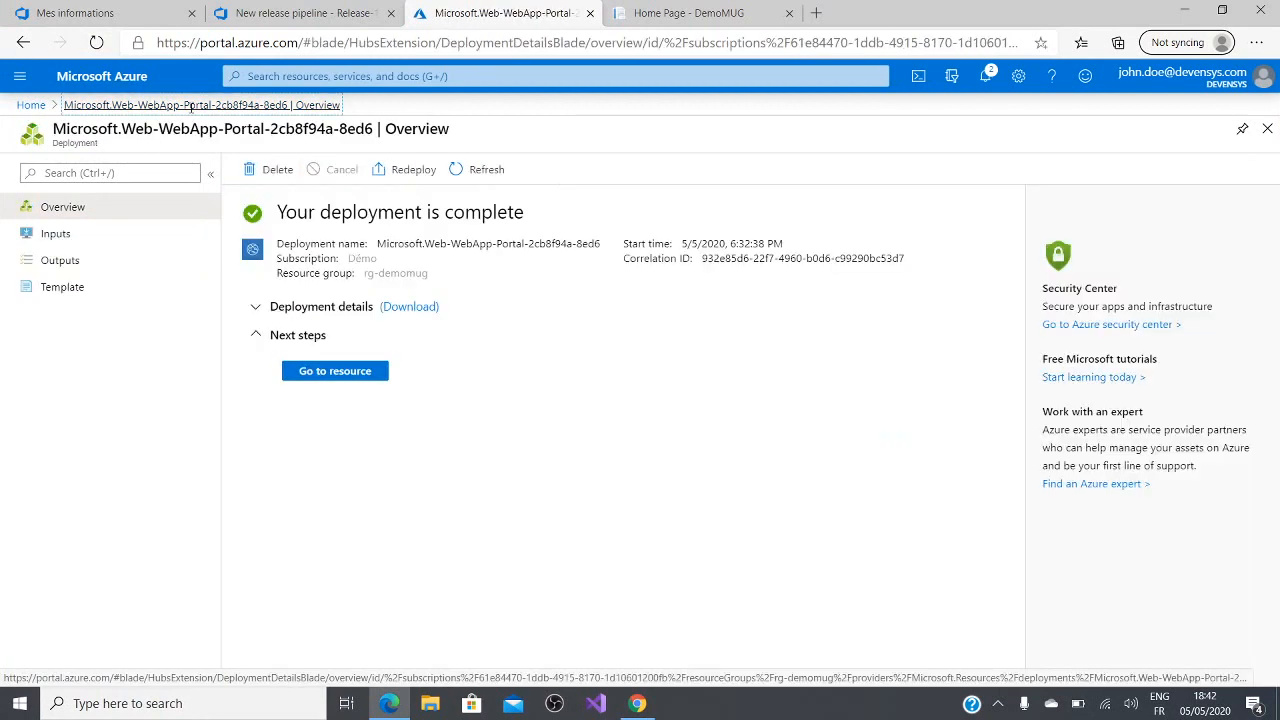
left_click(30, 105)
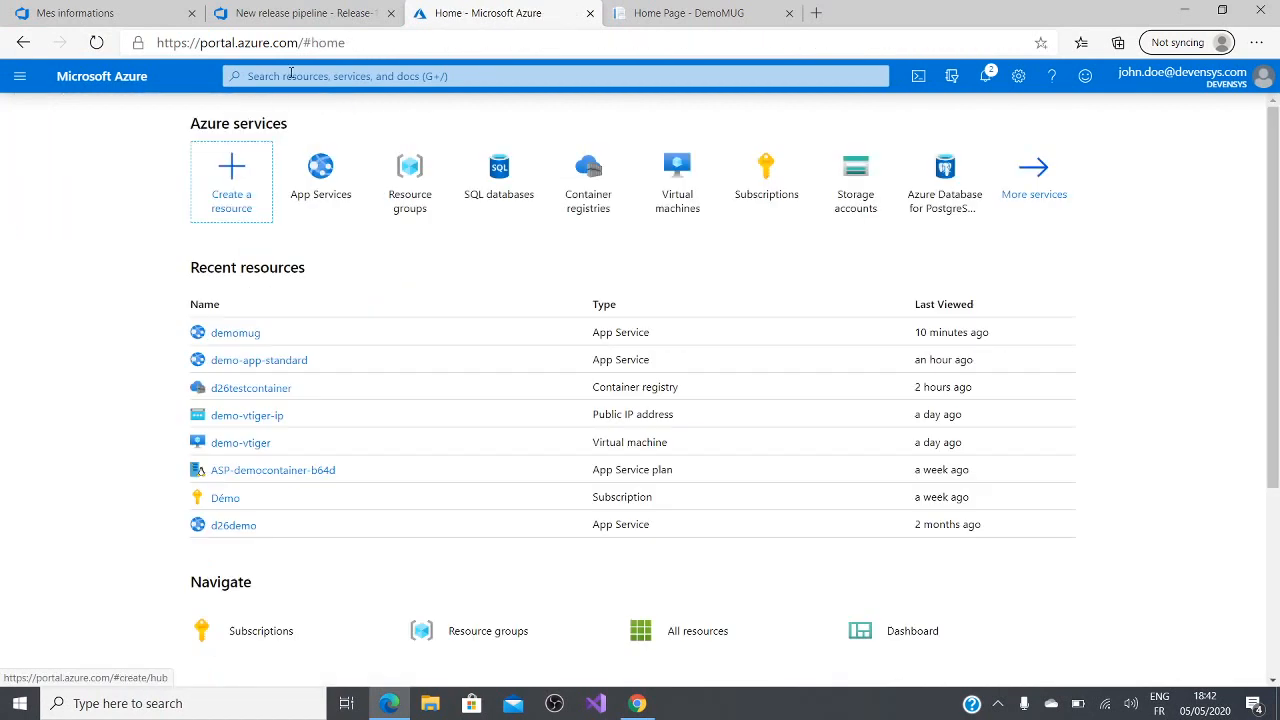
left_click(290, 75)
type("database")
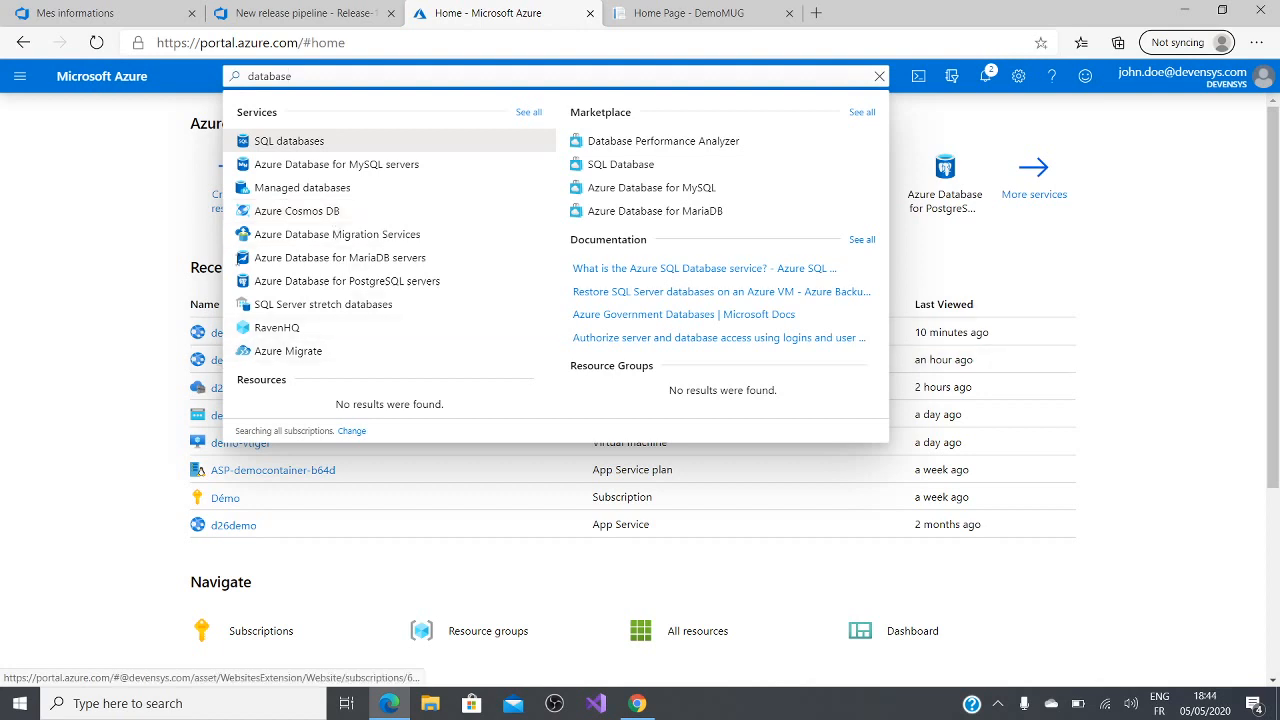
left_click(295, 142)
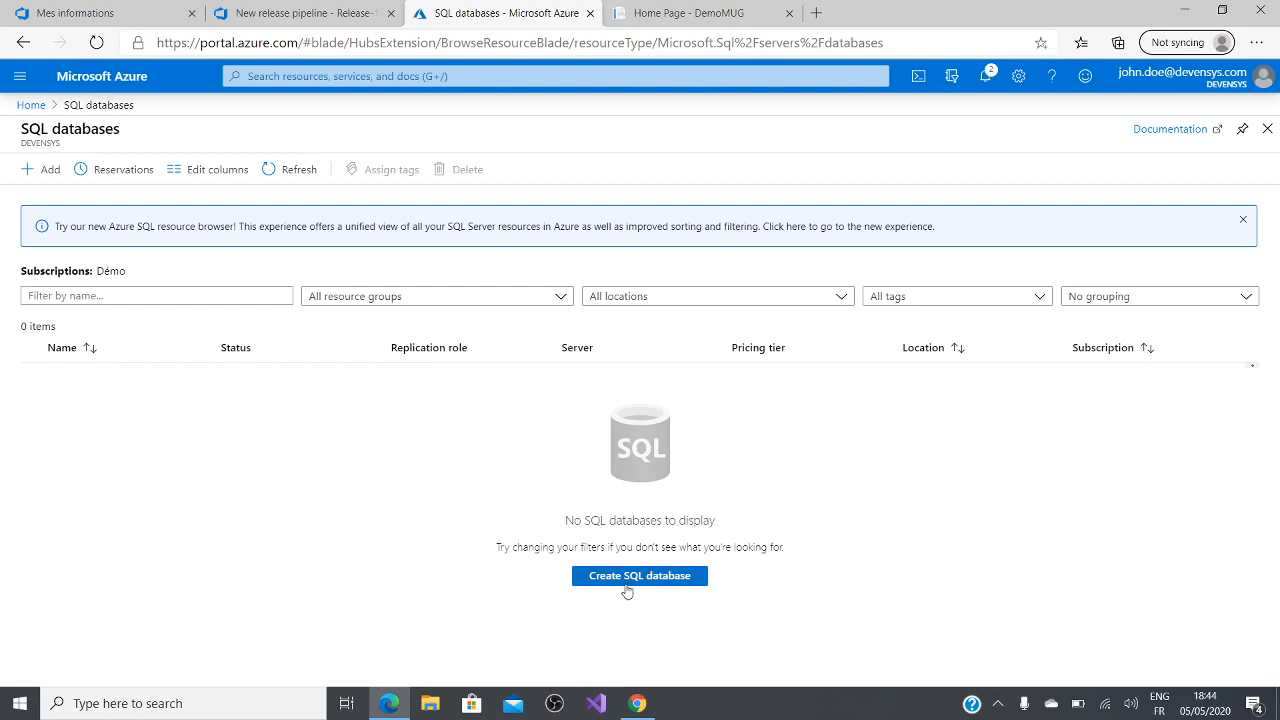
left_click(630, 584)
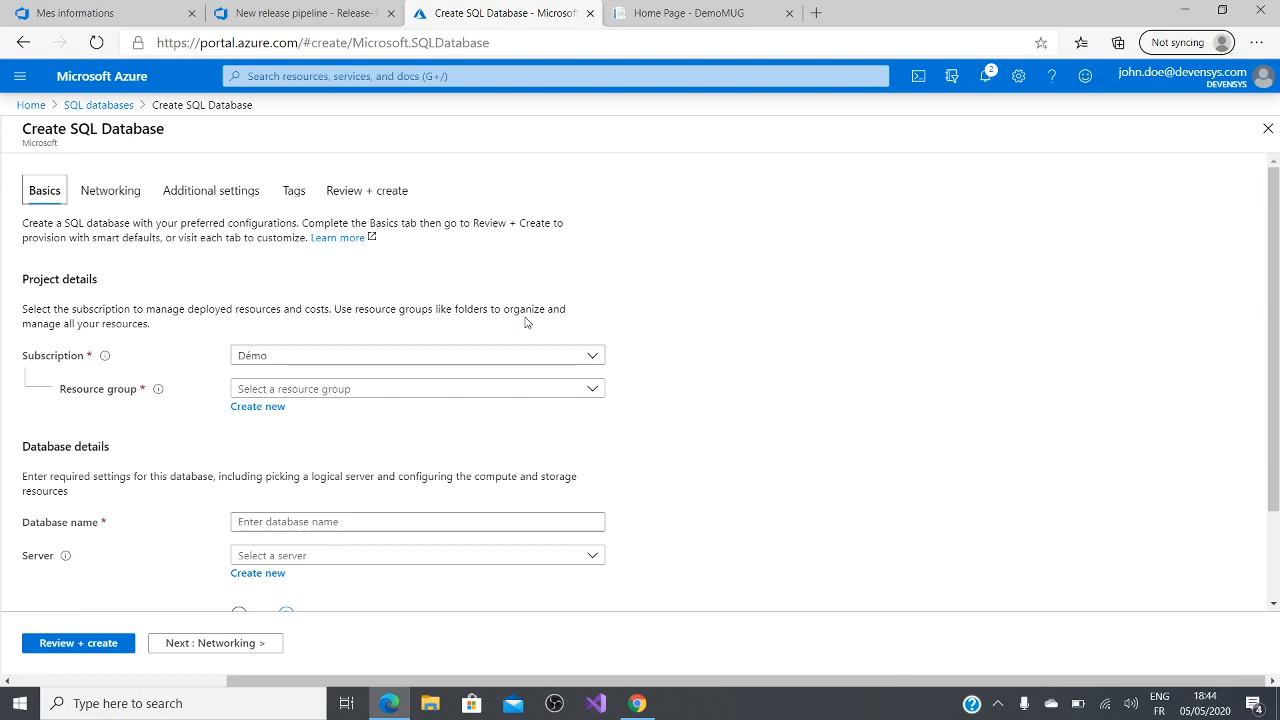
Step: Assign the new SQL database to the rg-demomug resource group and name it db-demomug
left_click(589, 391)
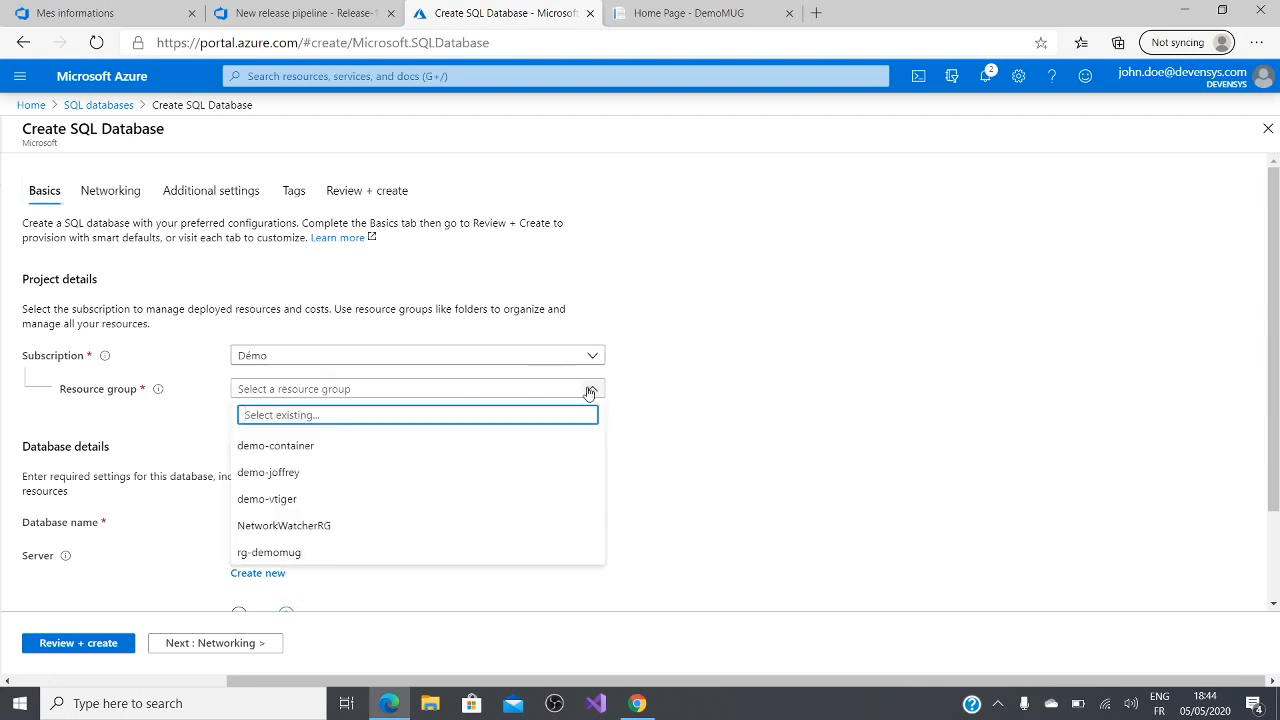
left_click(446, 553)
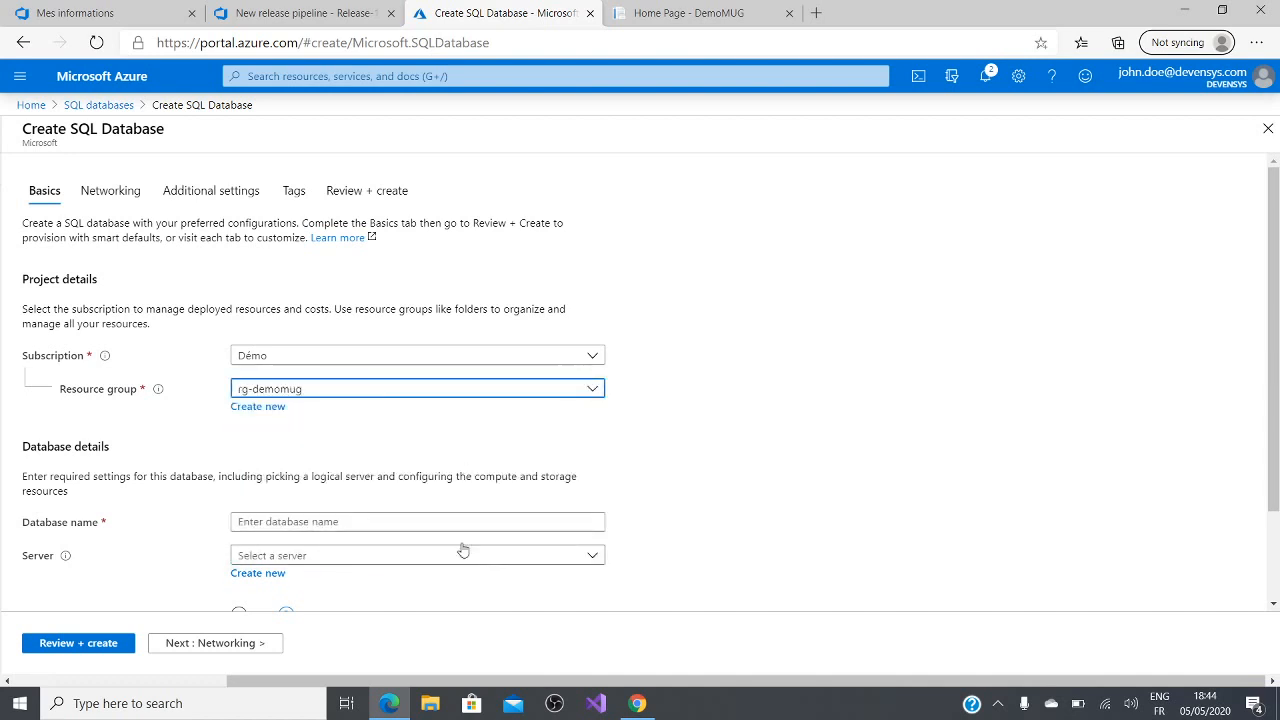
scroll(686, 529, "down", 2)
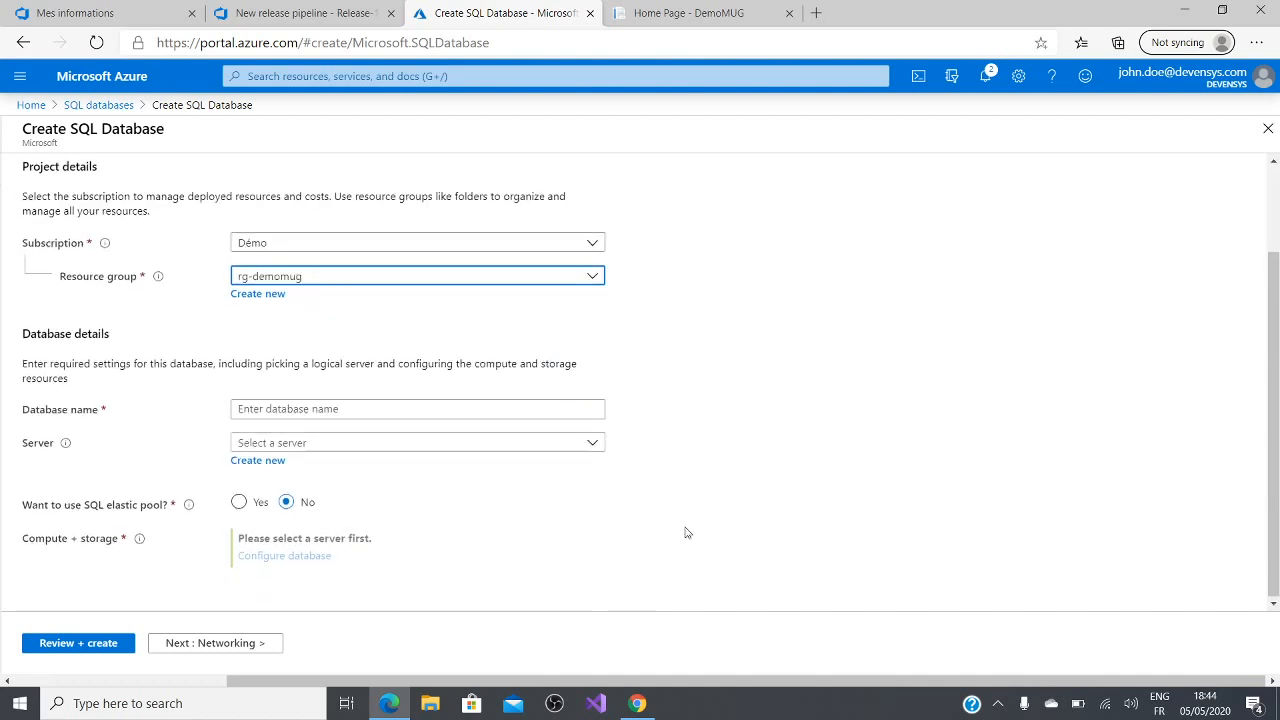
left_click(358, 409)
type("demo")
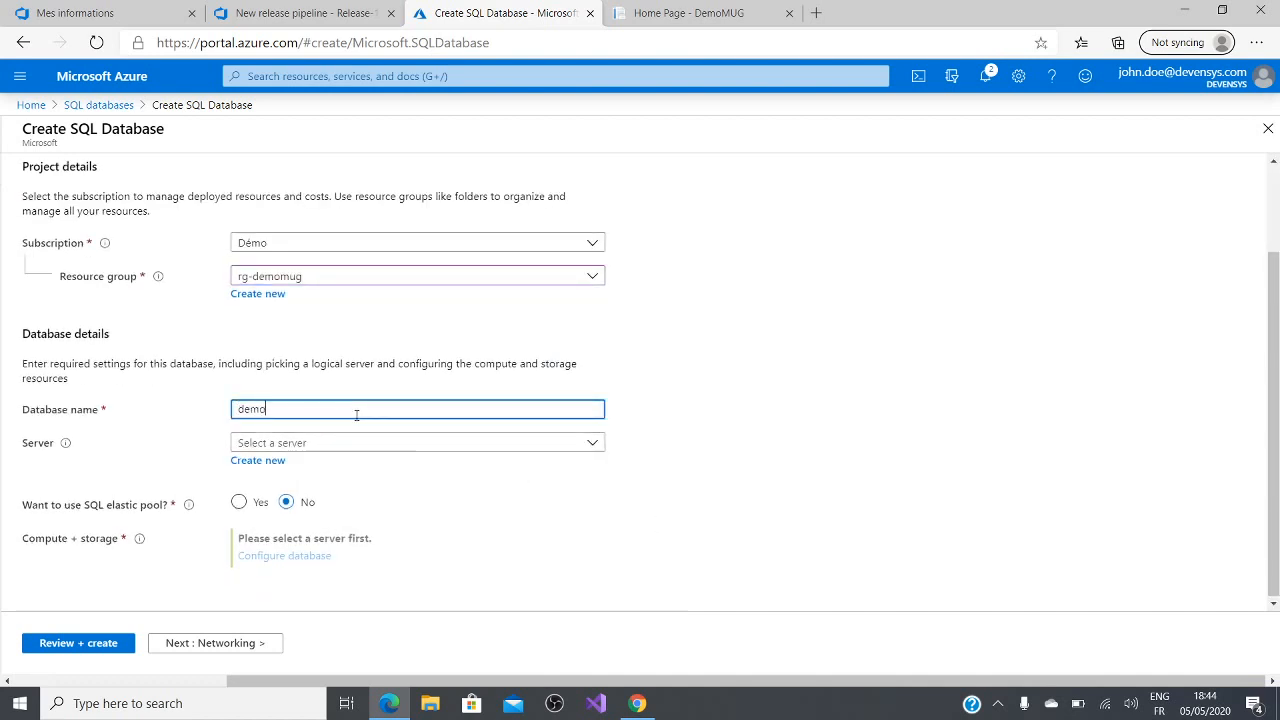
type("mug")
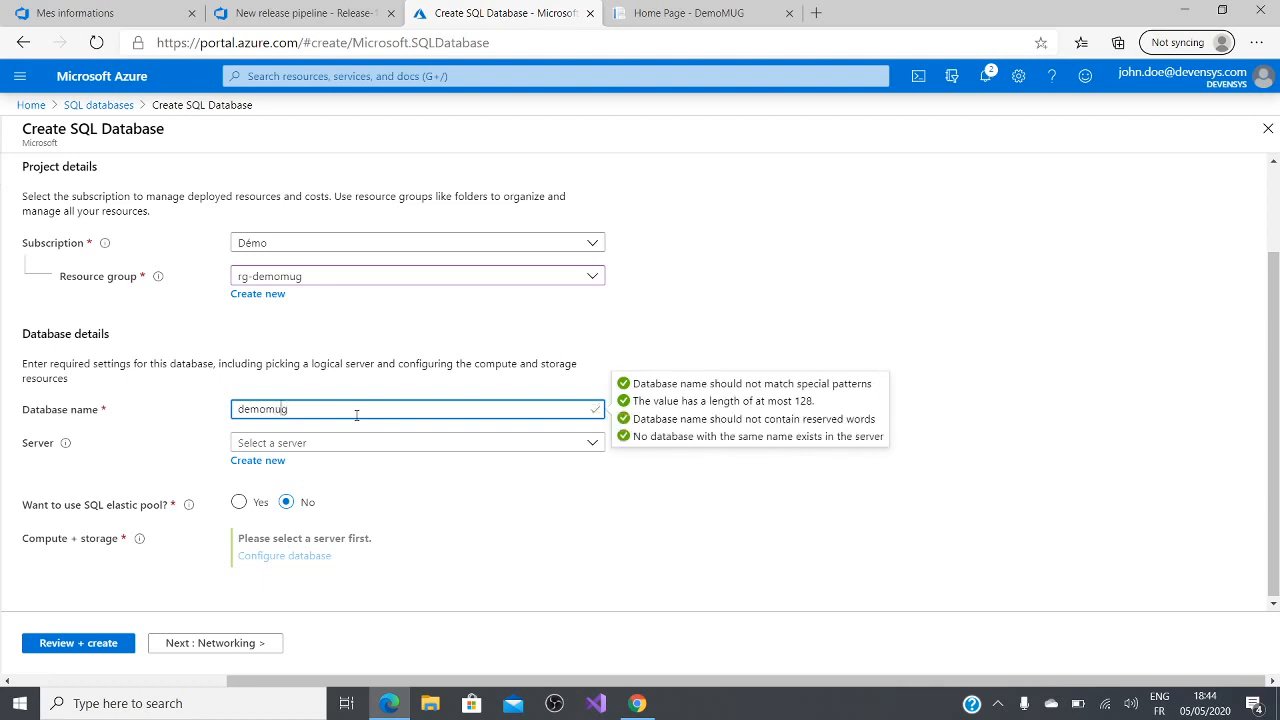
type("db-")
left_click(646, 338)
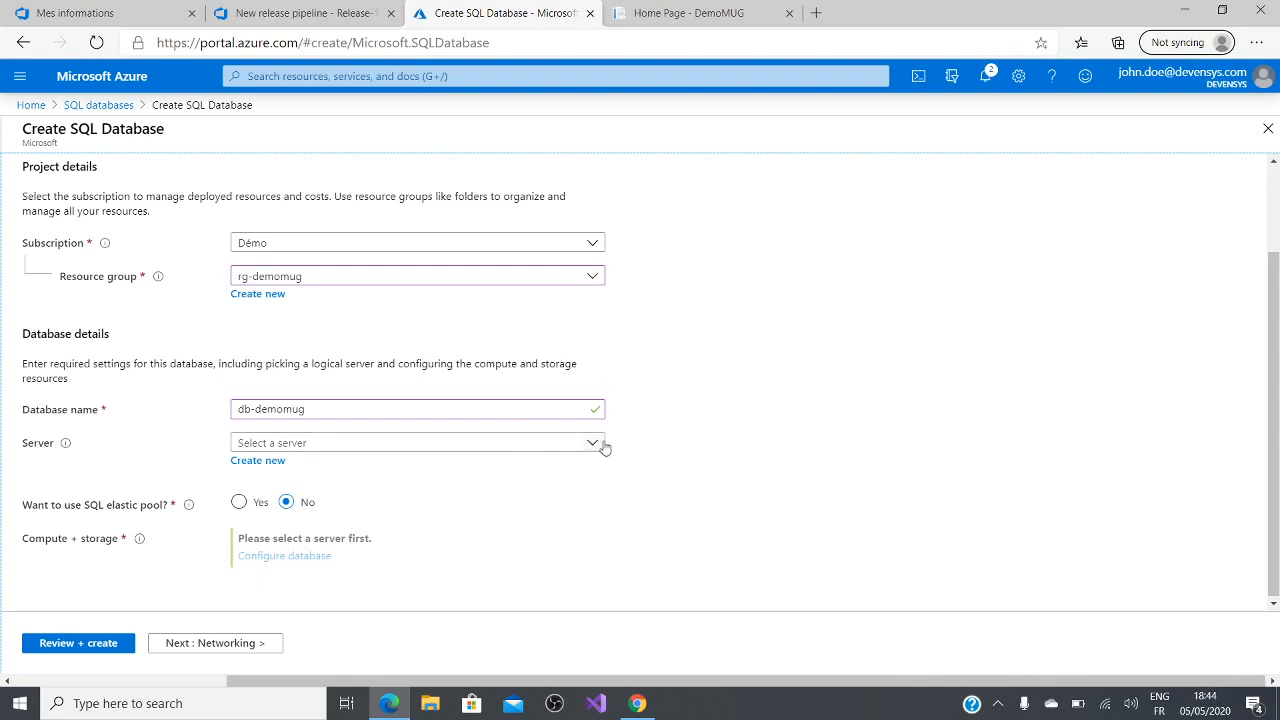
Step: Start a new server named demomug with admin login rootmug, and enter and confirm the server admin password
left_click(269, 466)
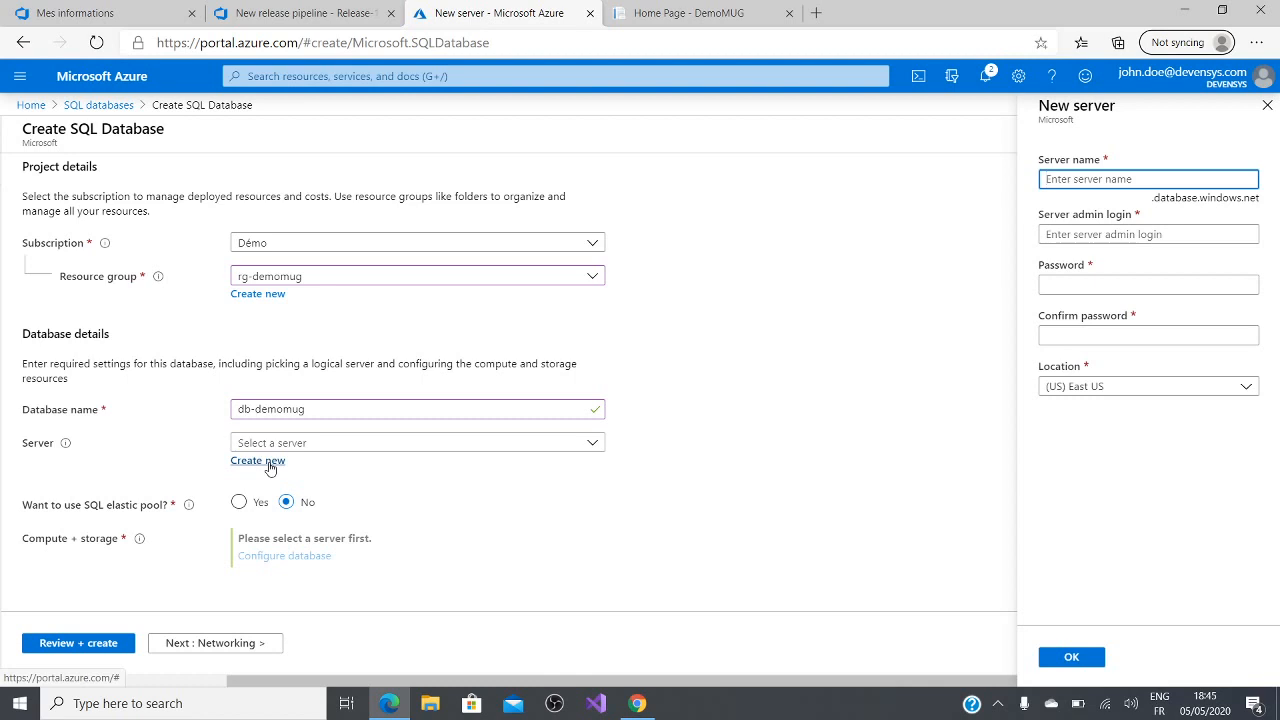
type("demomug")
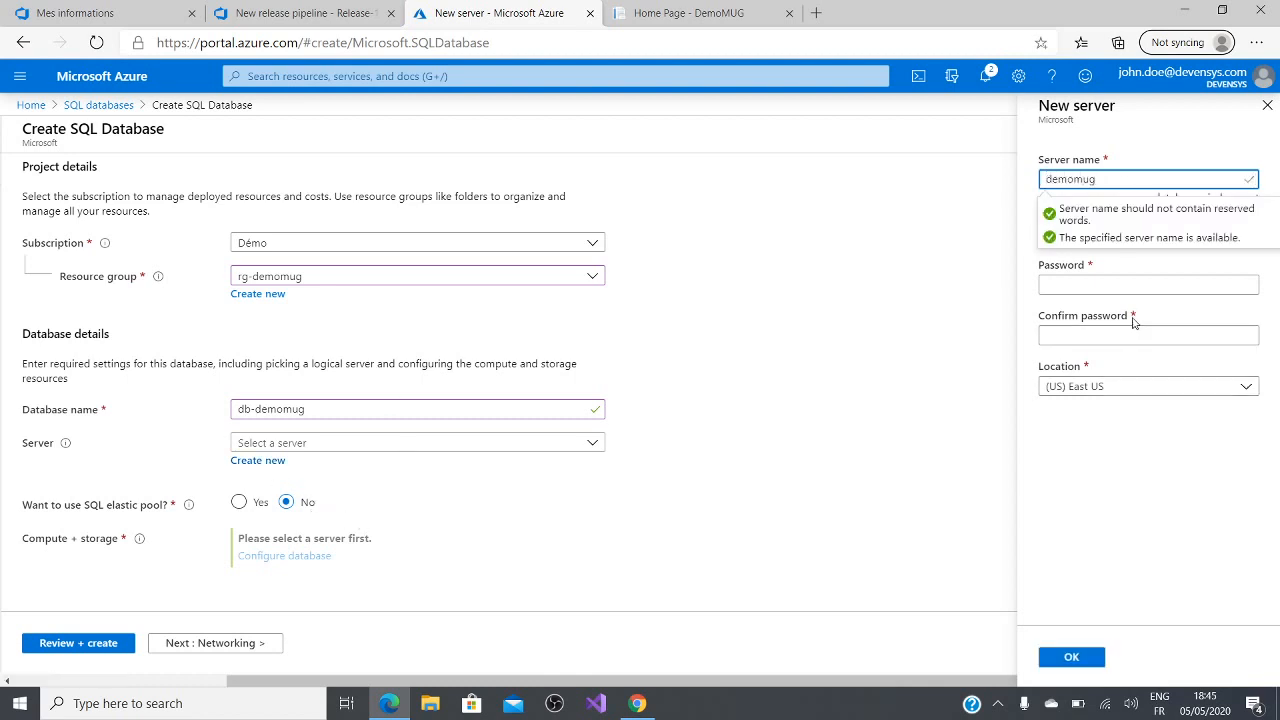
left_click(1124, 231)
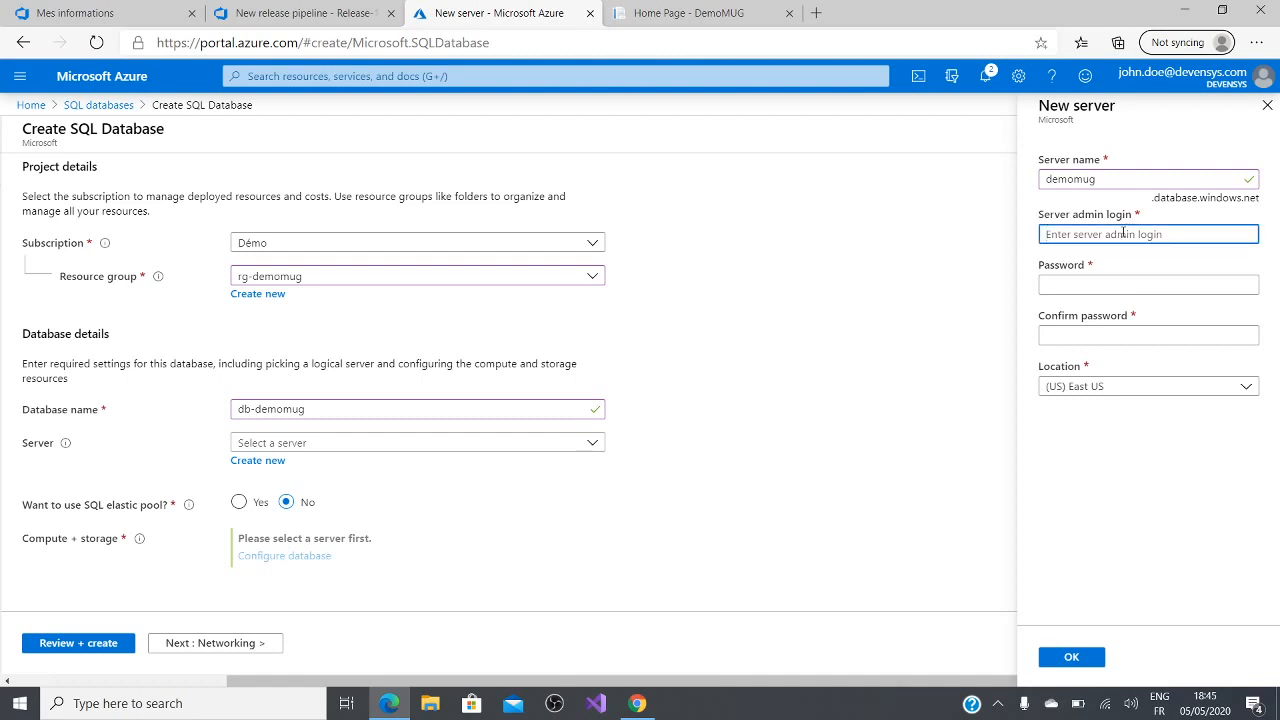
type("rootmug")
key("Tab")
type("•••••••••")
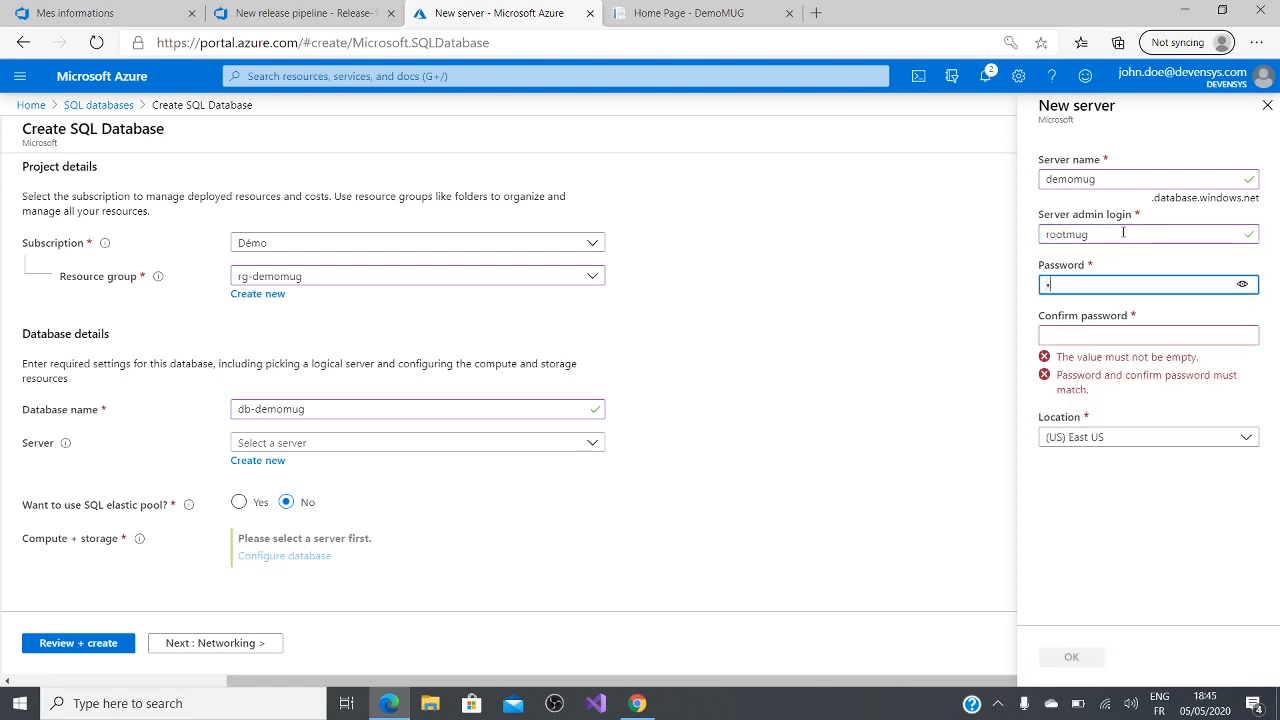
key("Tab")
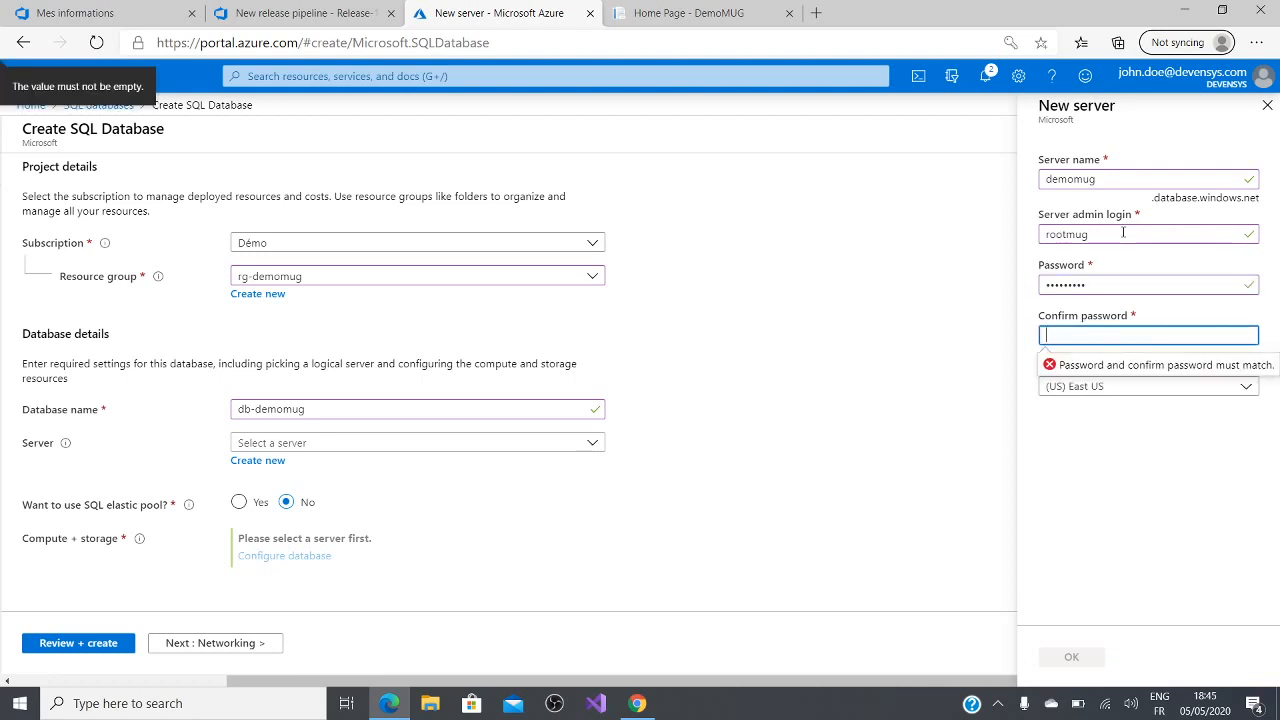
type("•••••••••")
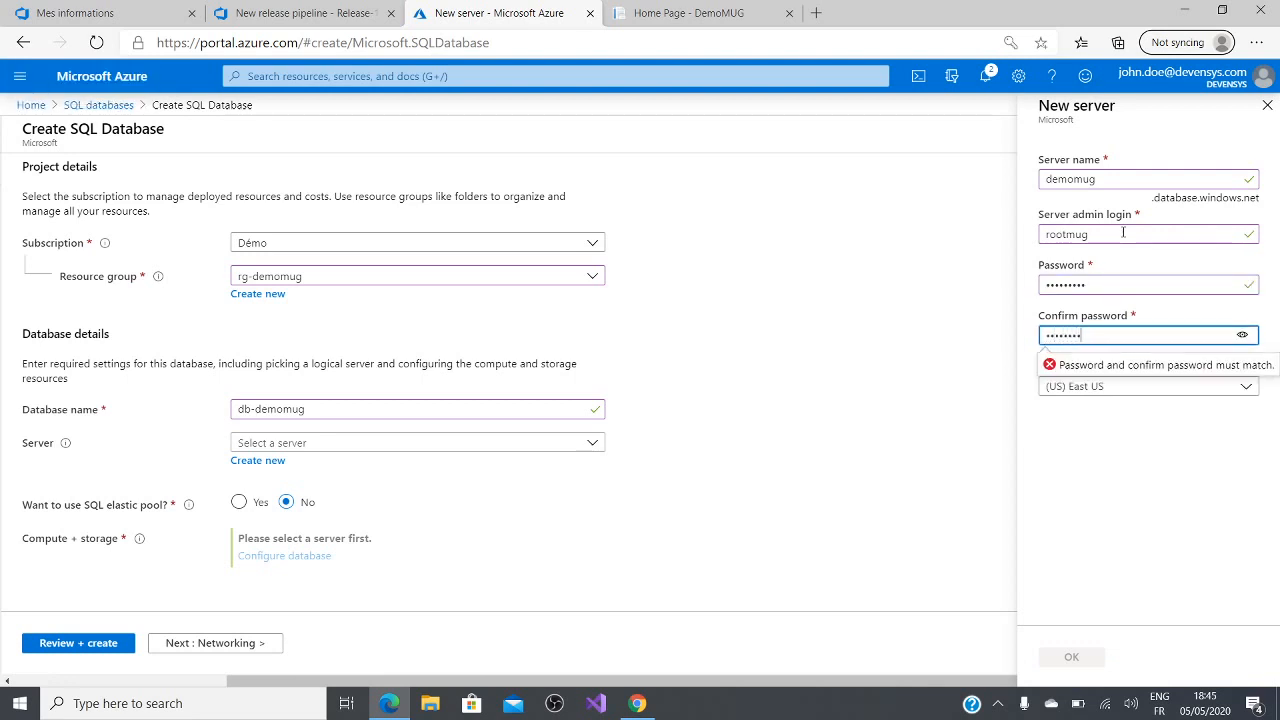
left_click(1146, 486)
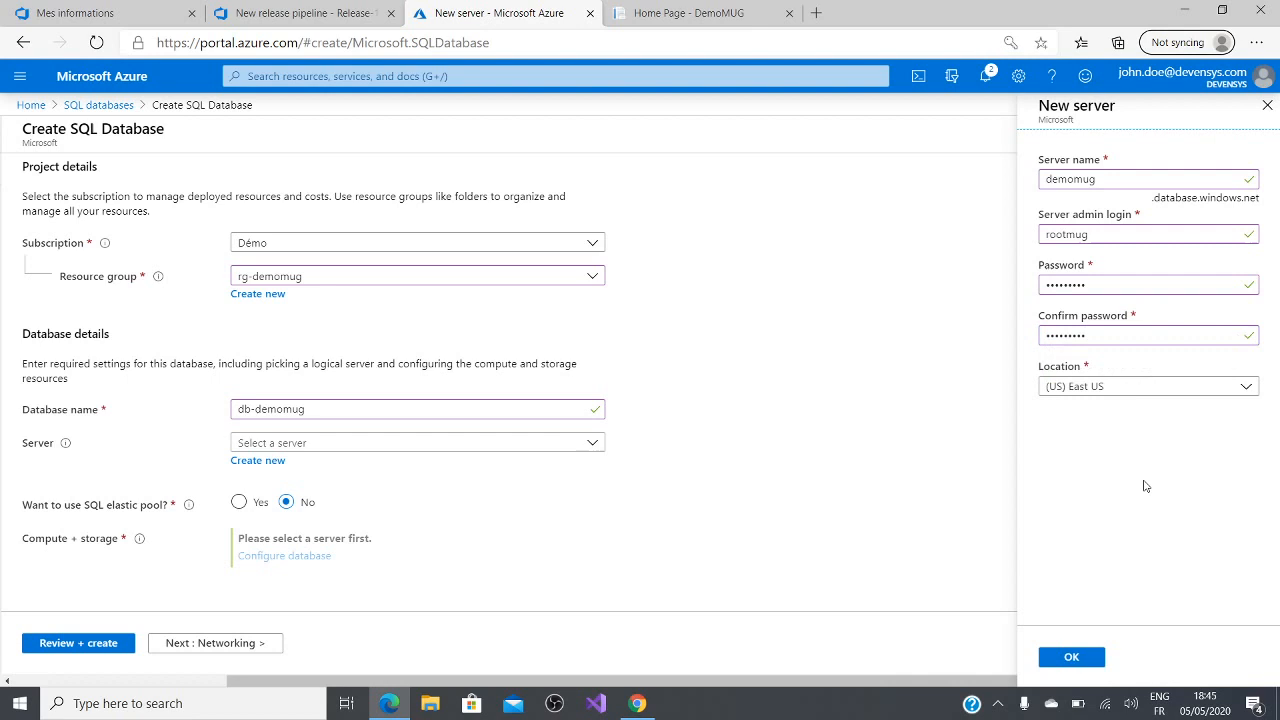
Step: Set the new server's location to (Europe) France Central, accept the server details and dismiss the browser's offer to save the password
left_click(1136, 389)
type("fr")
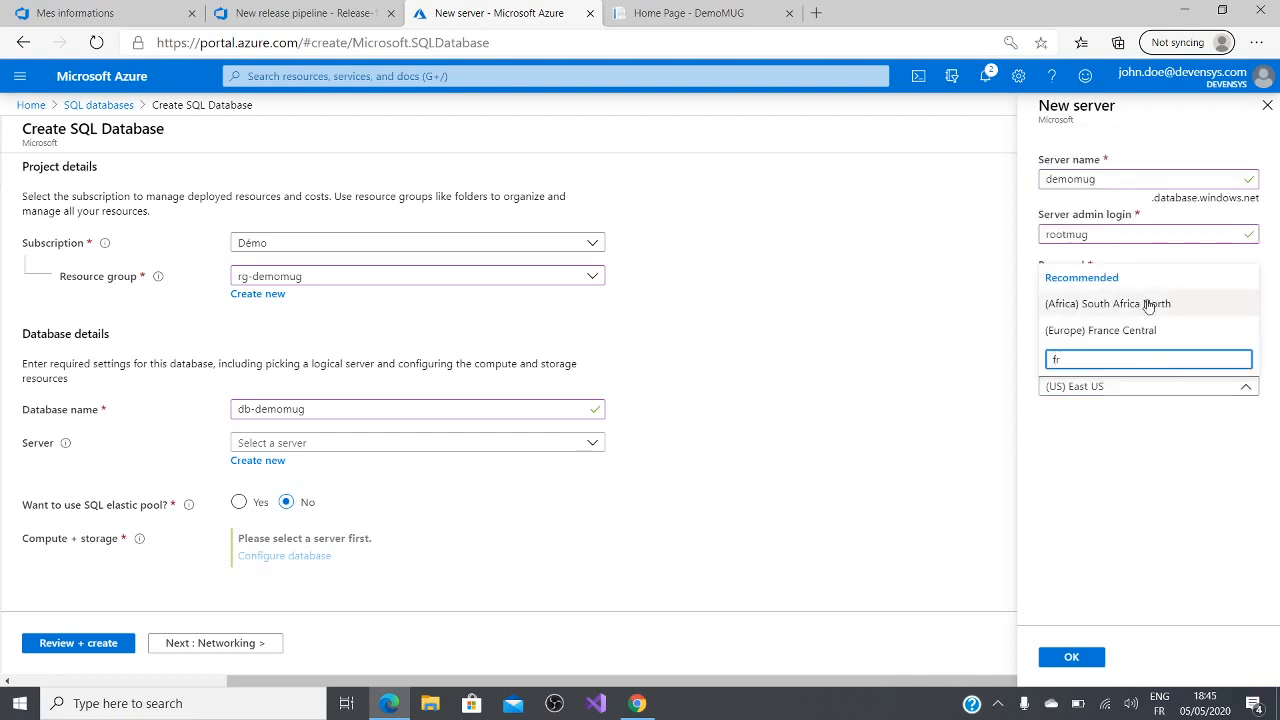
left_click(1143, 330)
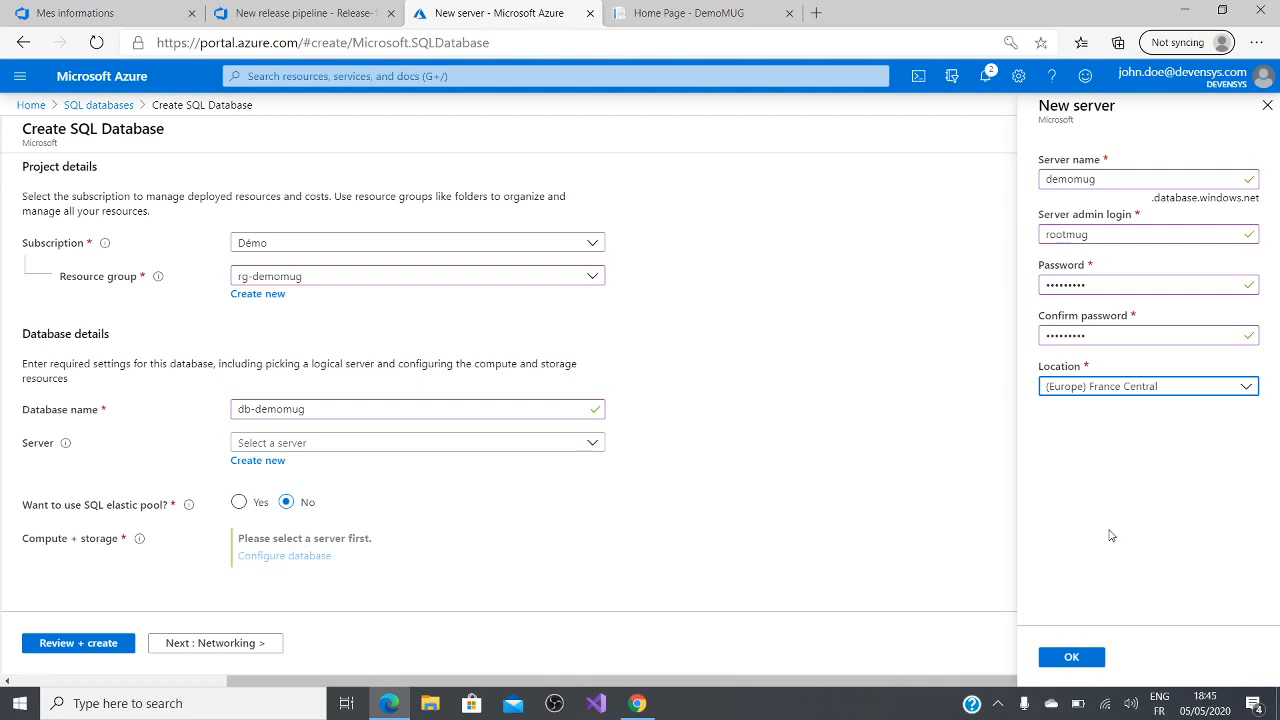
left_click(1068, 657)
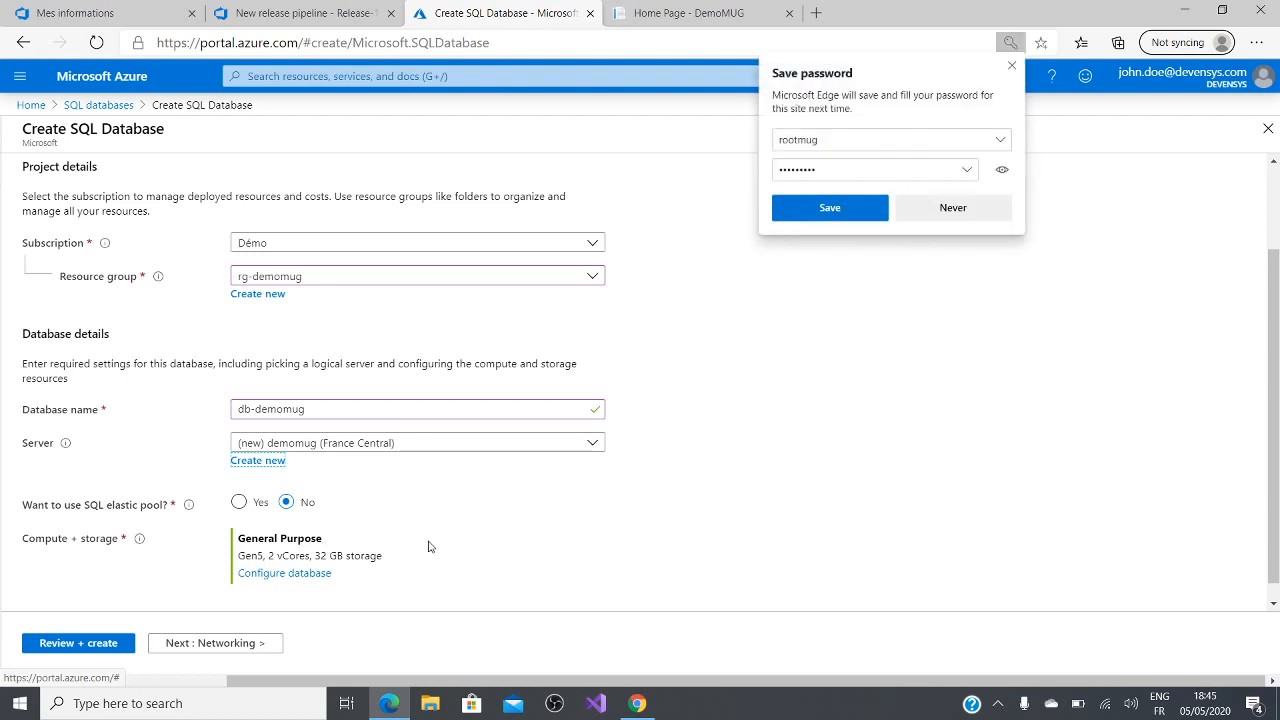
left_click(835, 449)
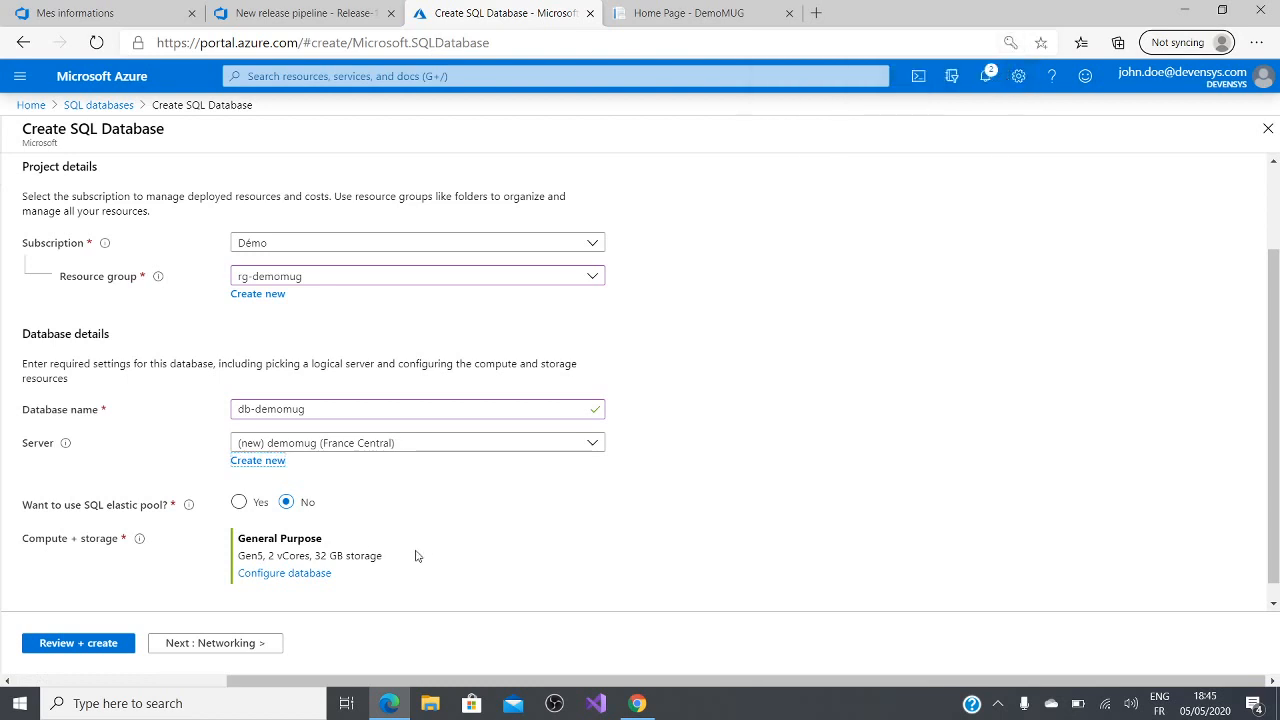
Step: Compare the vCore-based, Basic and Standard pricing options, and apply Standard S0 with 10 DTUs and 250 GB storage to the database
left_click(264, 576)
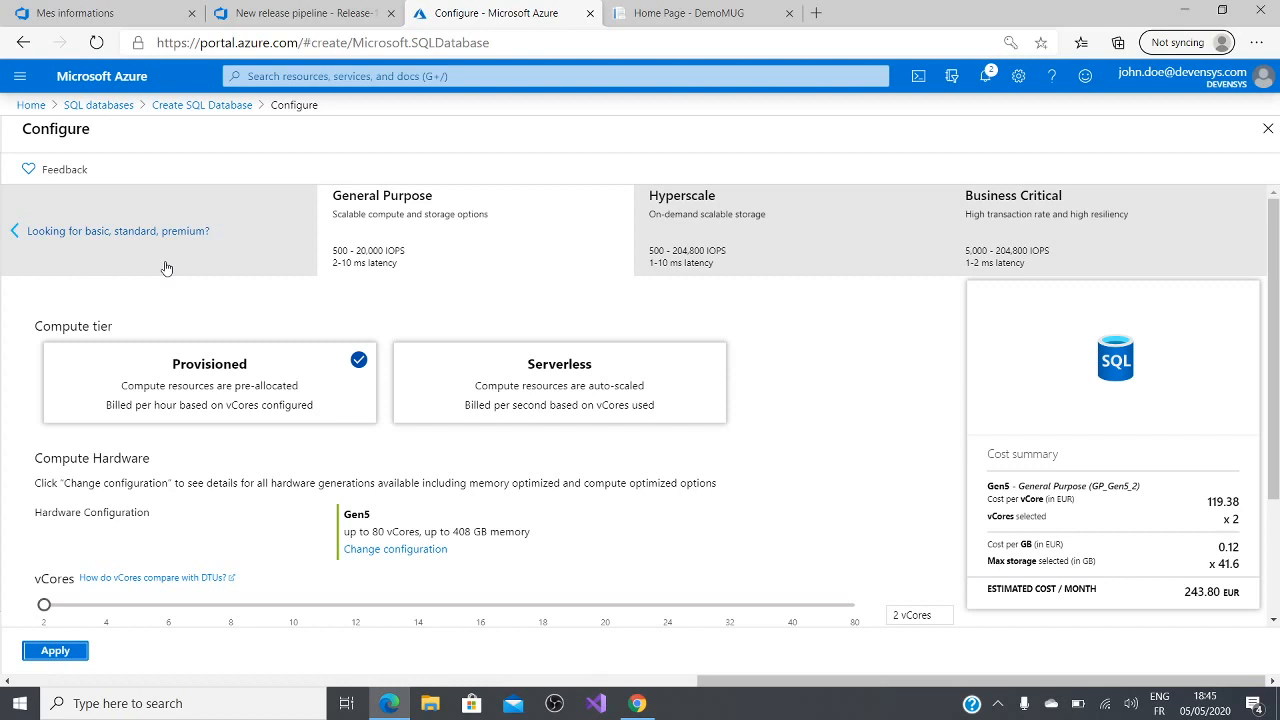
left_click(166, 268)
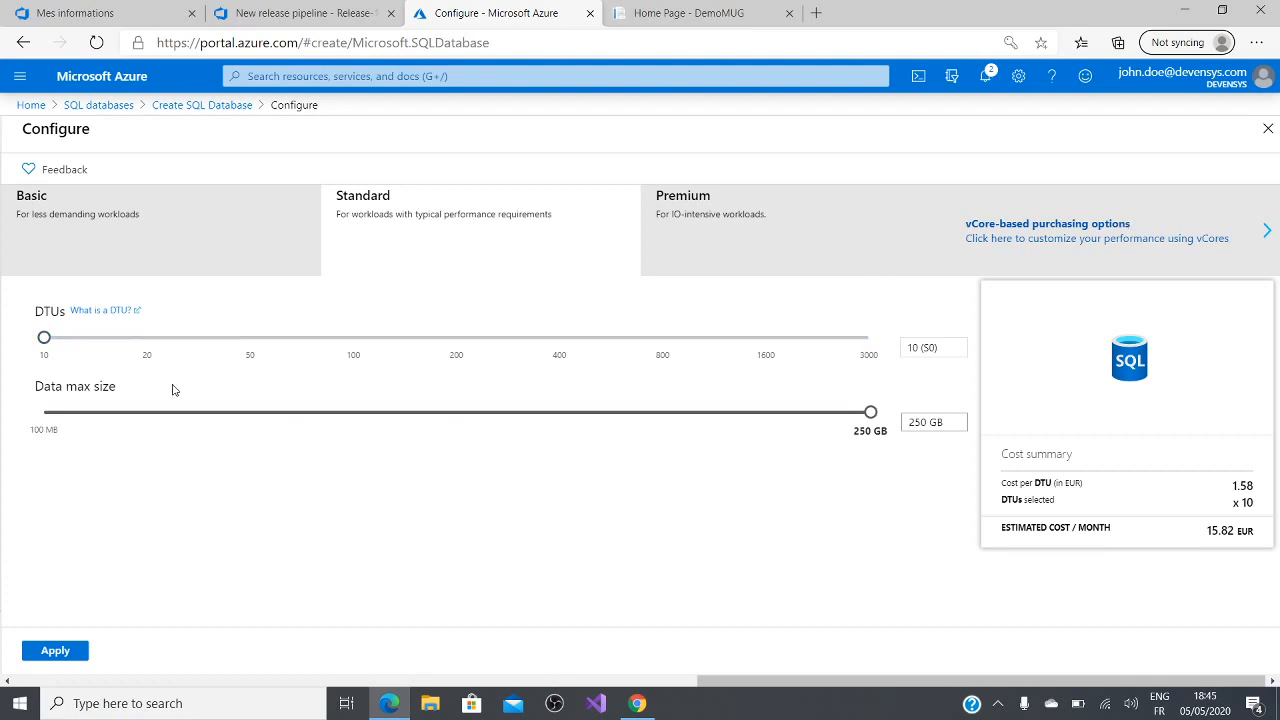
left_click(1160, 217)
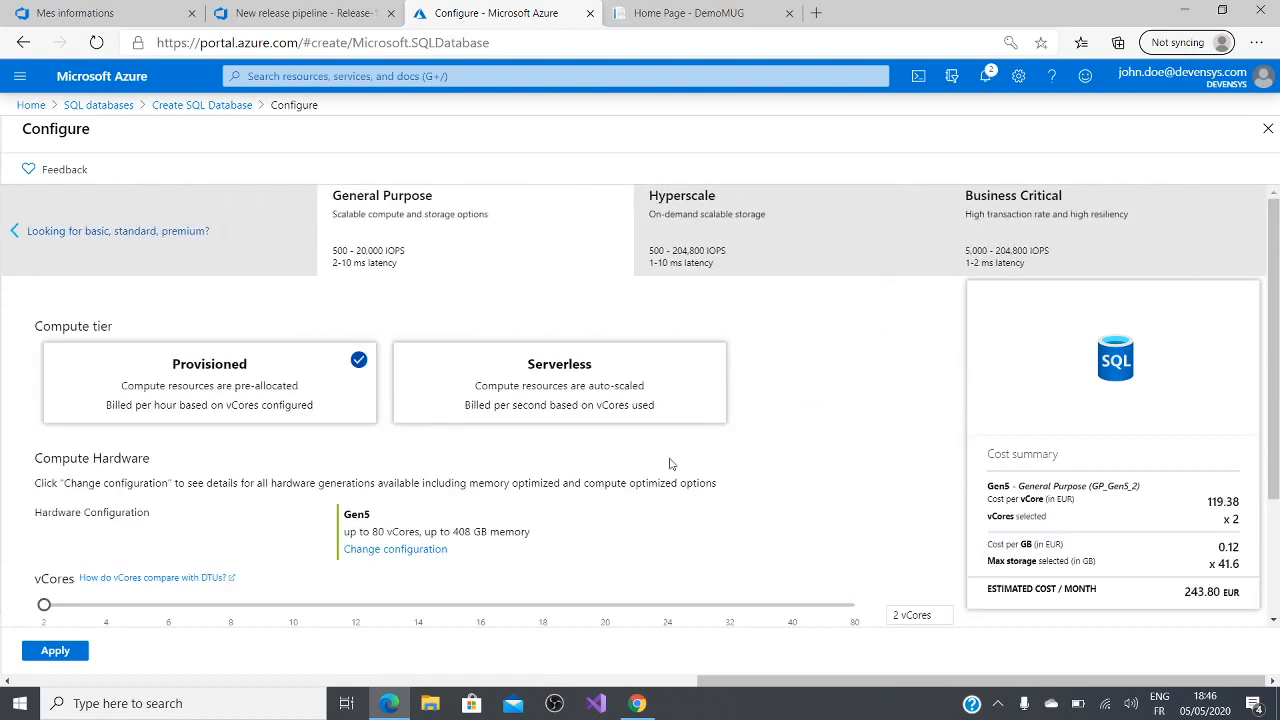
scroll(472, 532, "down", 1)
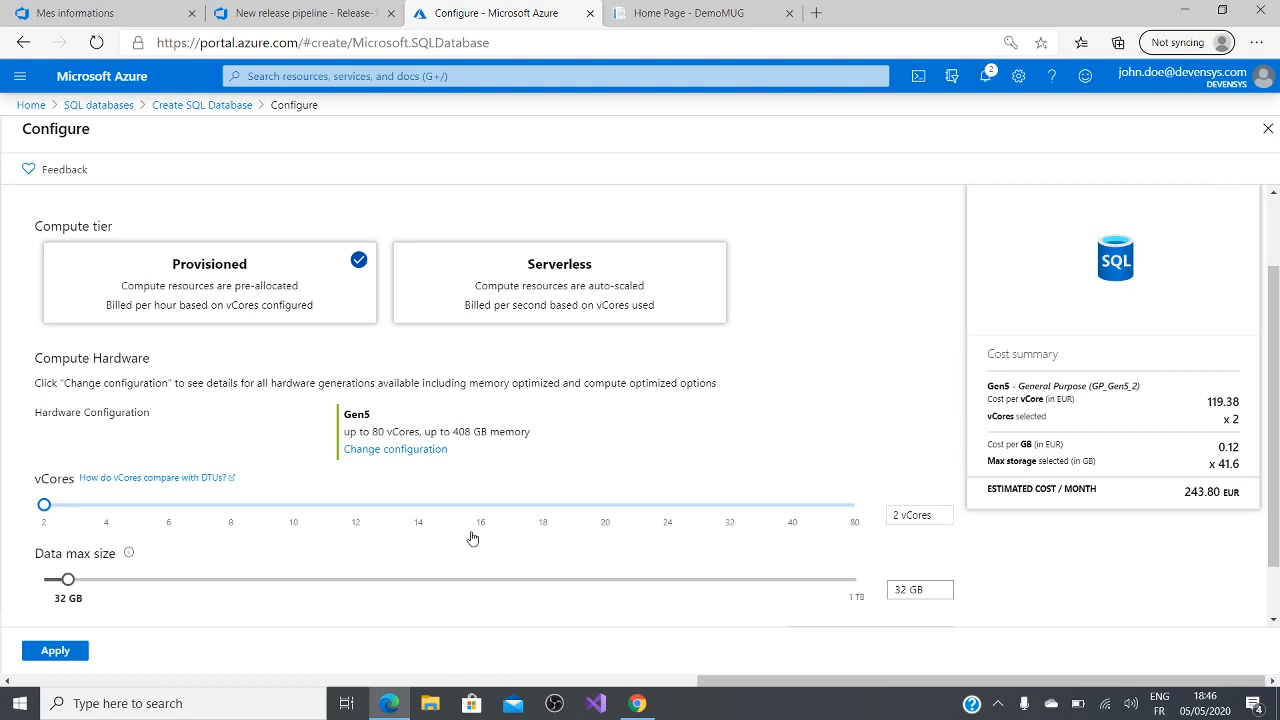
scroll(683, 397, "up", 1)
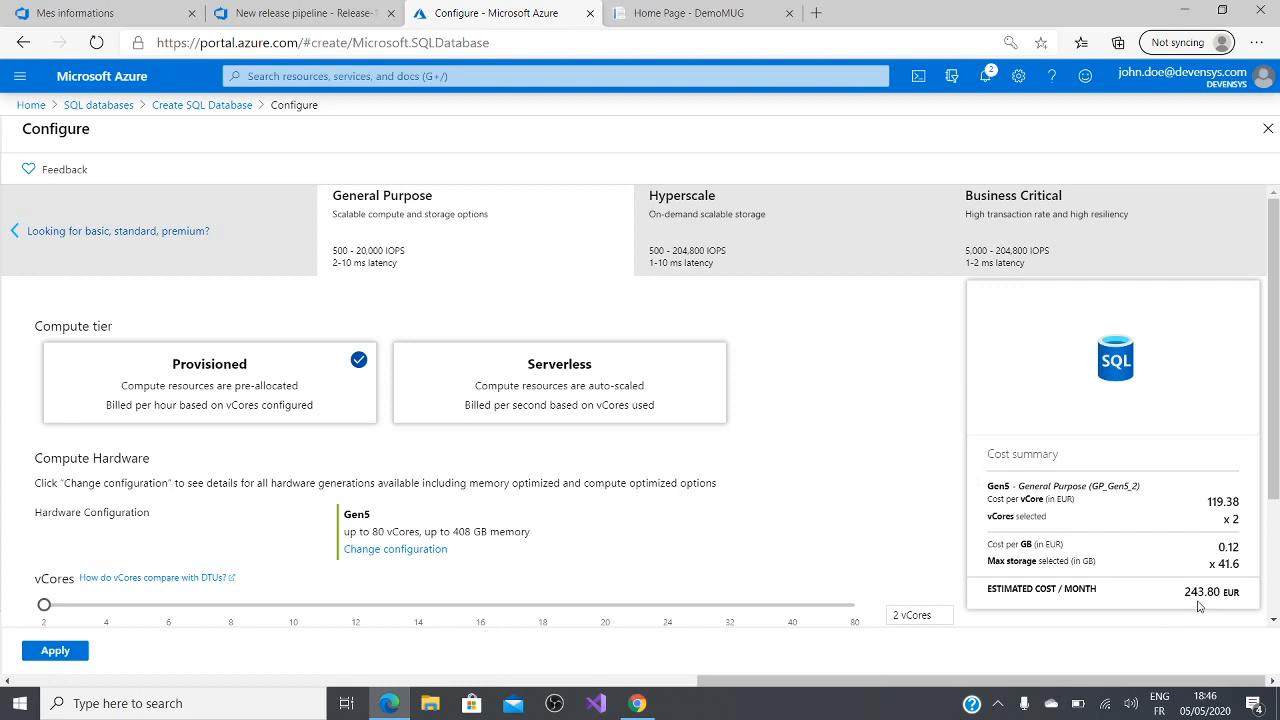
left_click(157, 266)
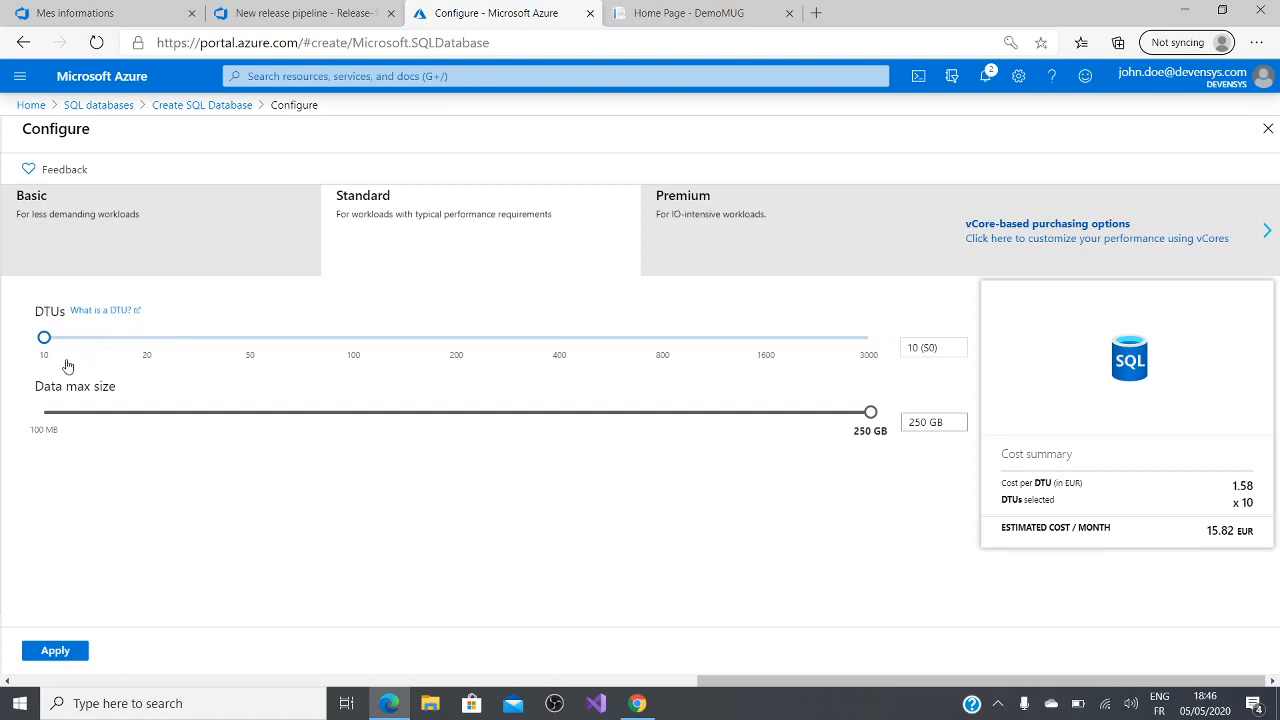
left_click(229, 241)
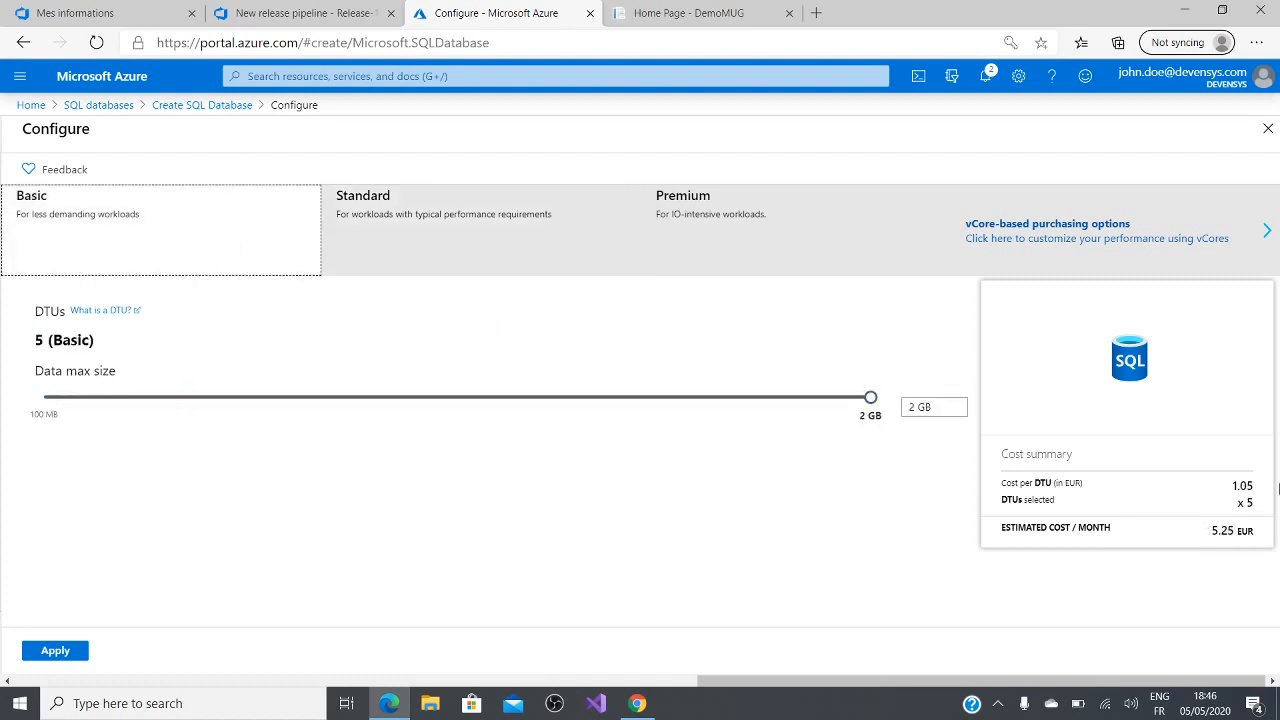
left_click(454, 259)
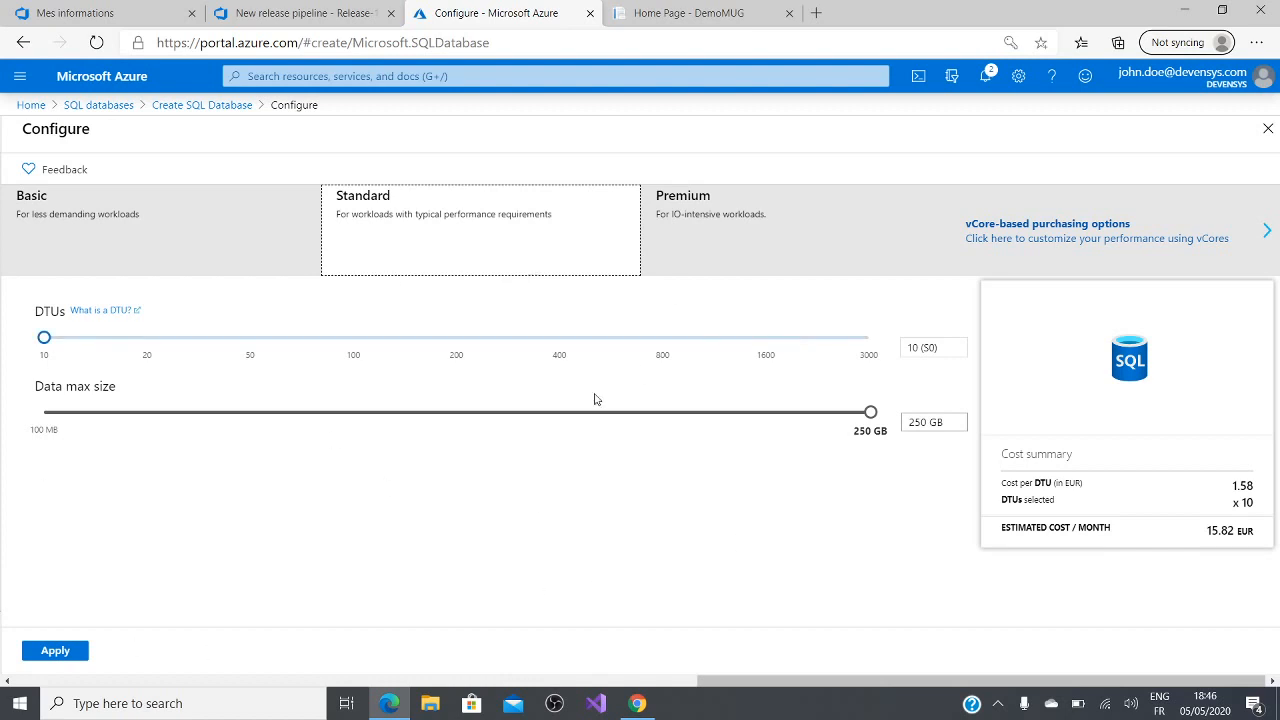
left_click(47, 652)
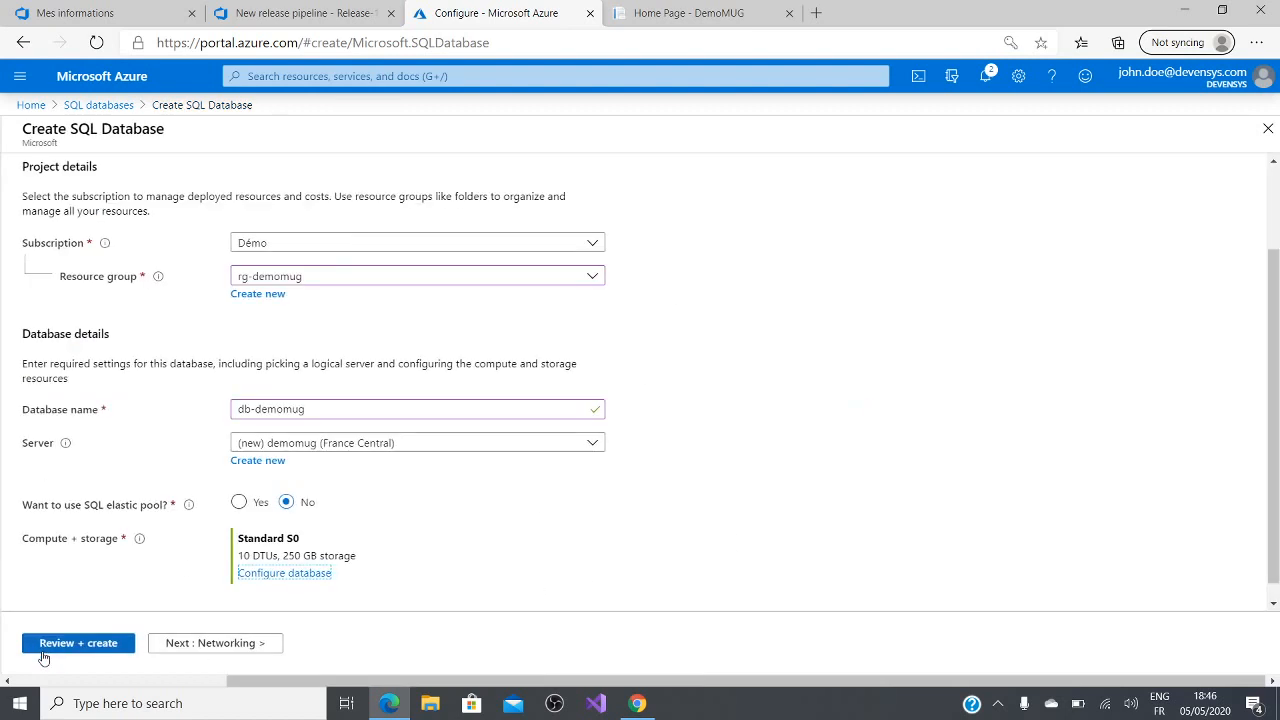
Step: Set the server's connectivity to a public endpoint, allowing access from Azure services and adding the current client IP address
left_click(164, 650)
left_click(285, 641)
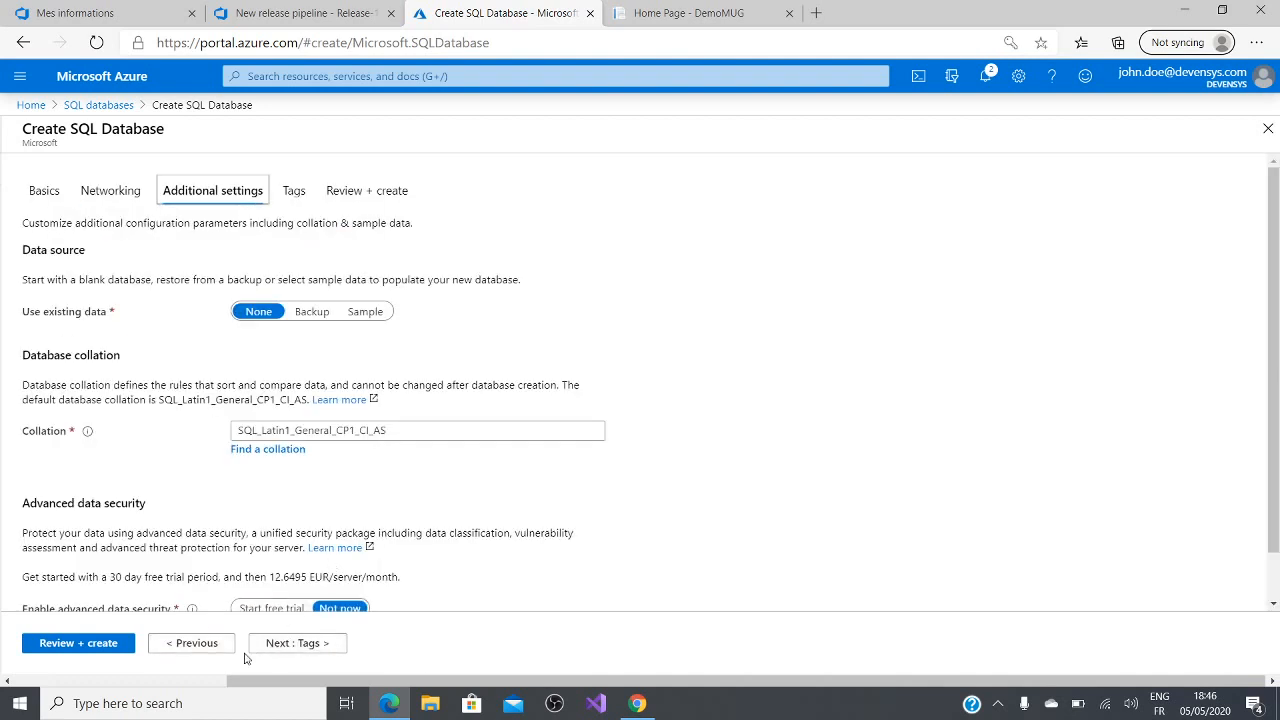
left_click(188, 643)
left_click(297, 364)
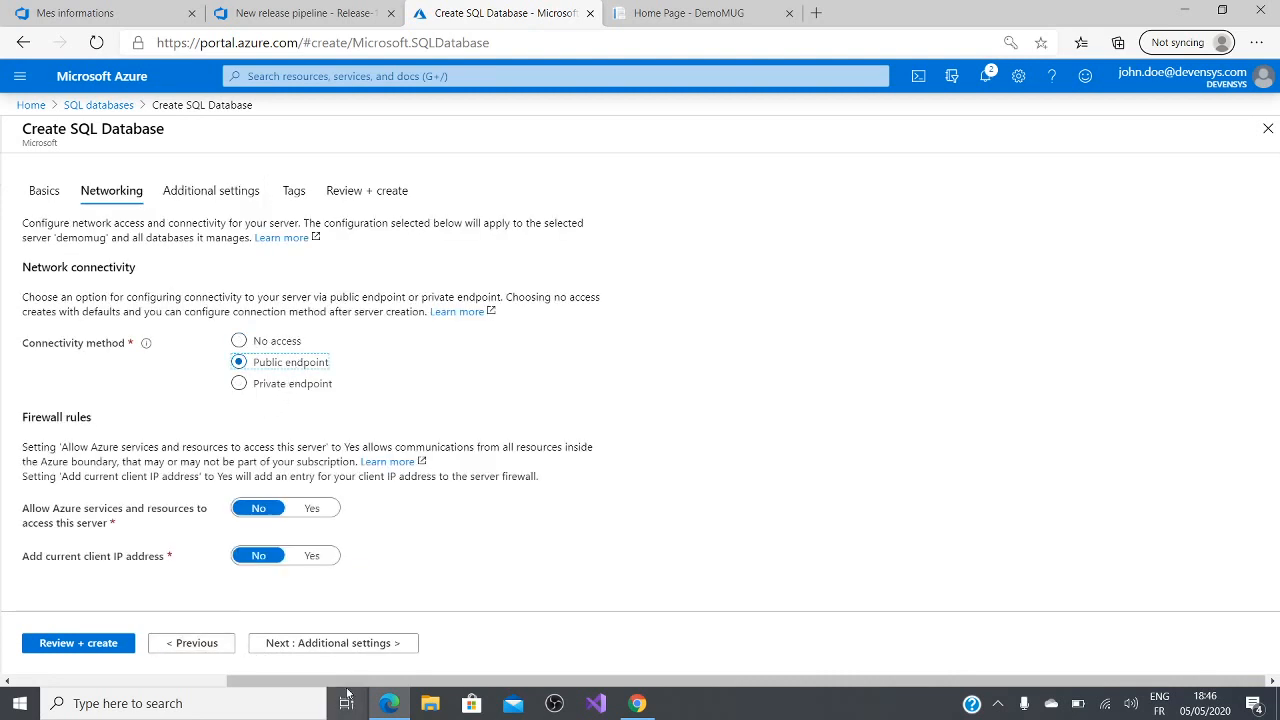
left_click(310, 508)
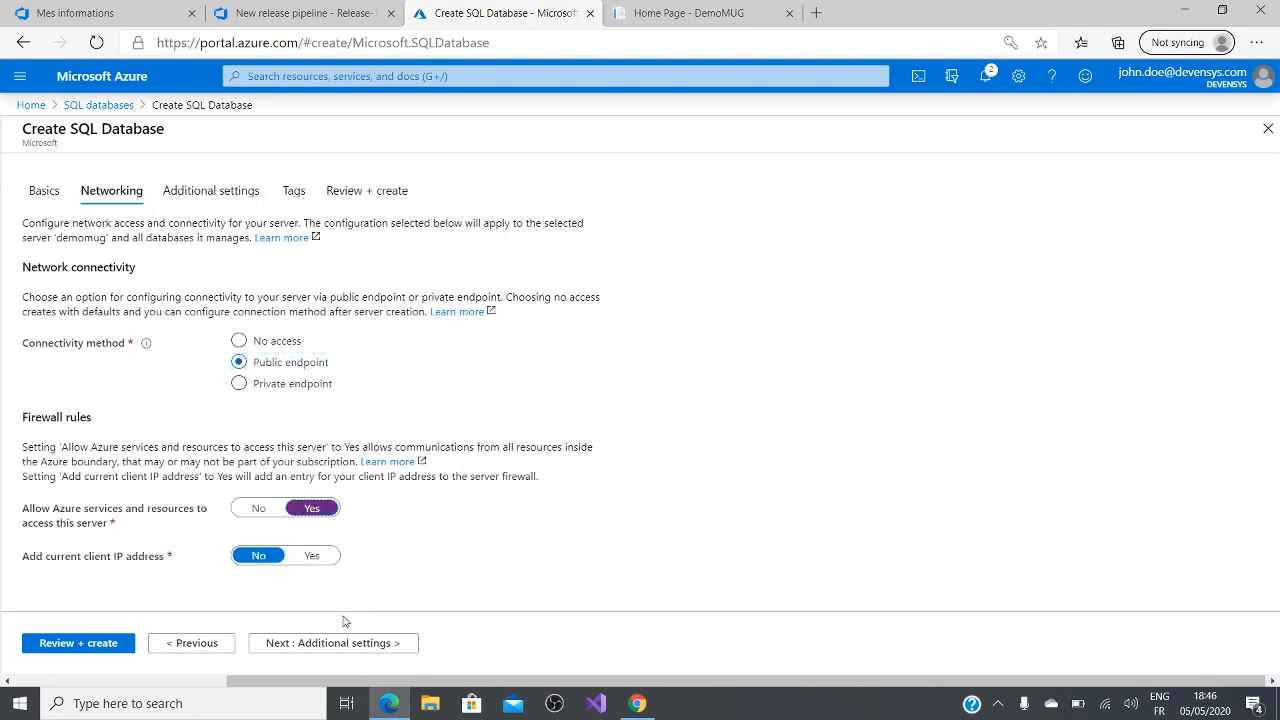
left_click(312, 556)
left_click(337, 643)
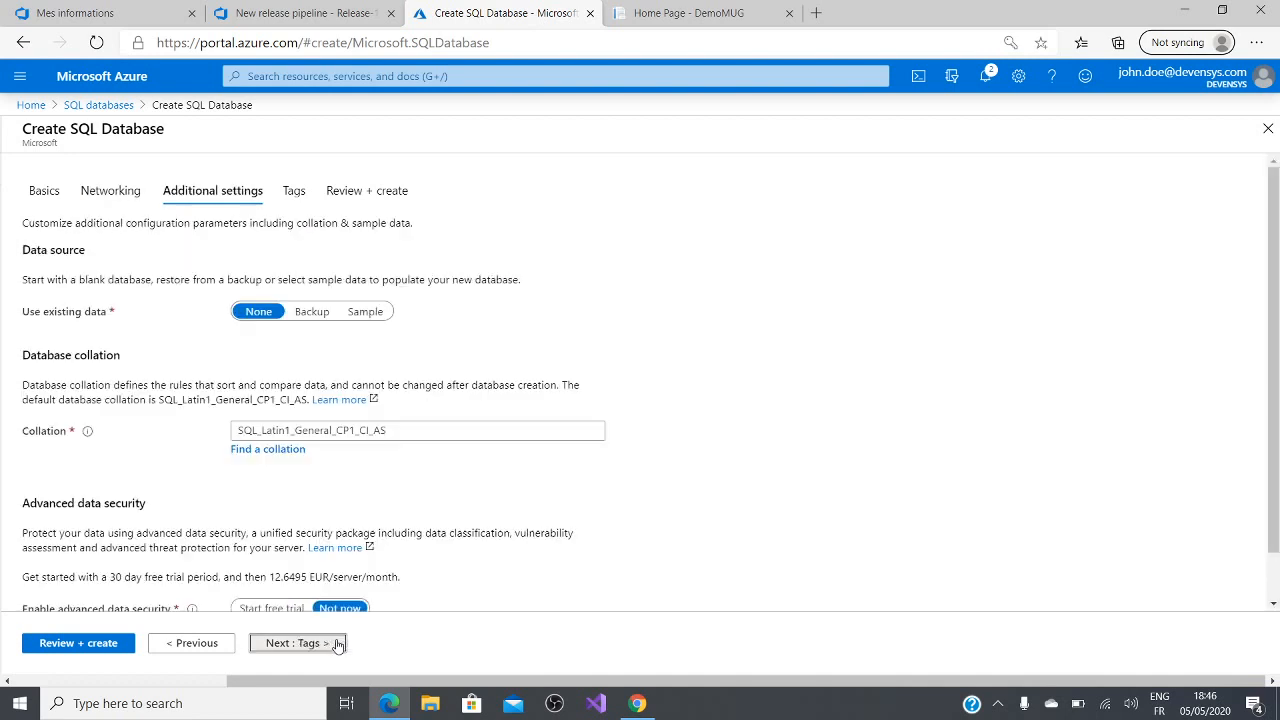
Step: Review the additional settings and tags with their defaults kept, and submit the creation of the SQL database
left_click(337, 643)
left_click(190, 643)
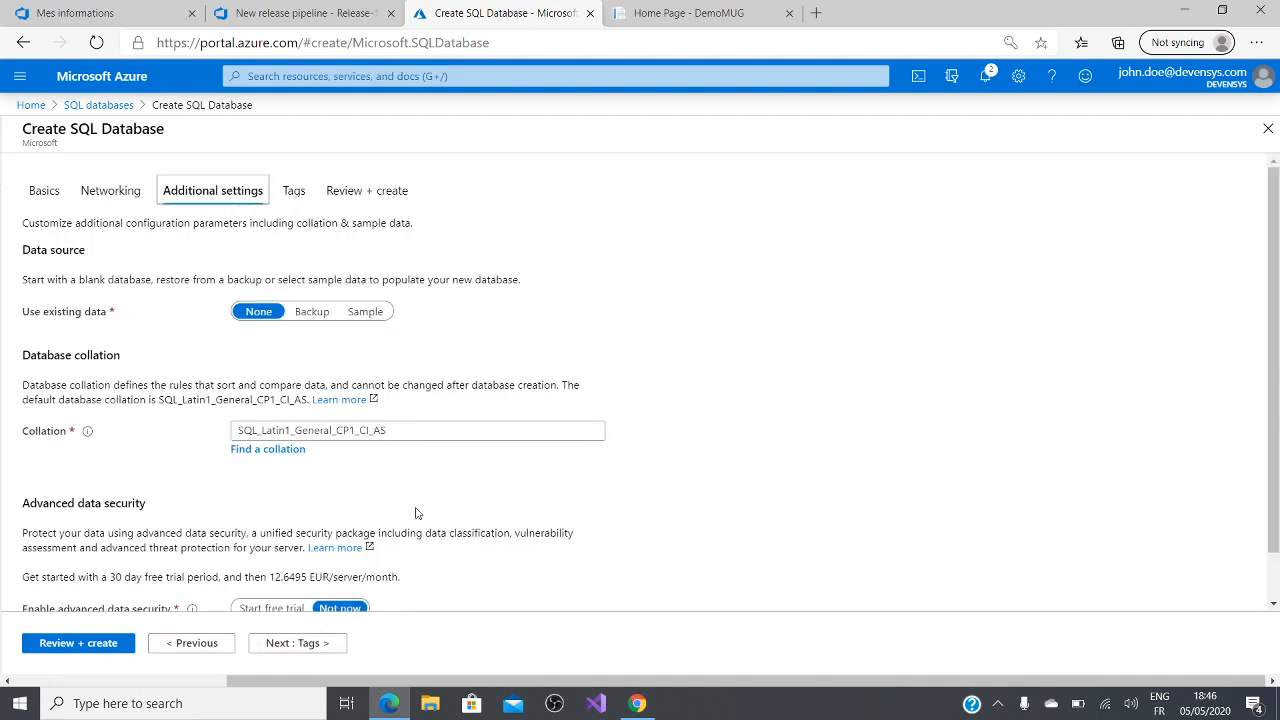
scroll(417, 513, "down", 1)
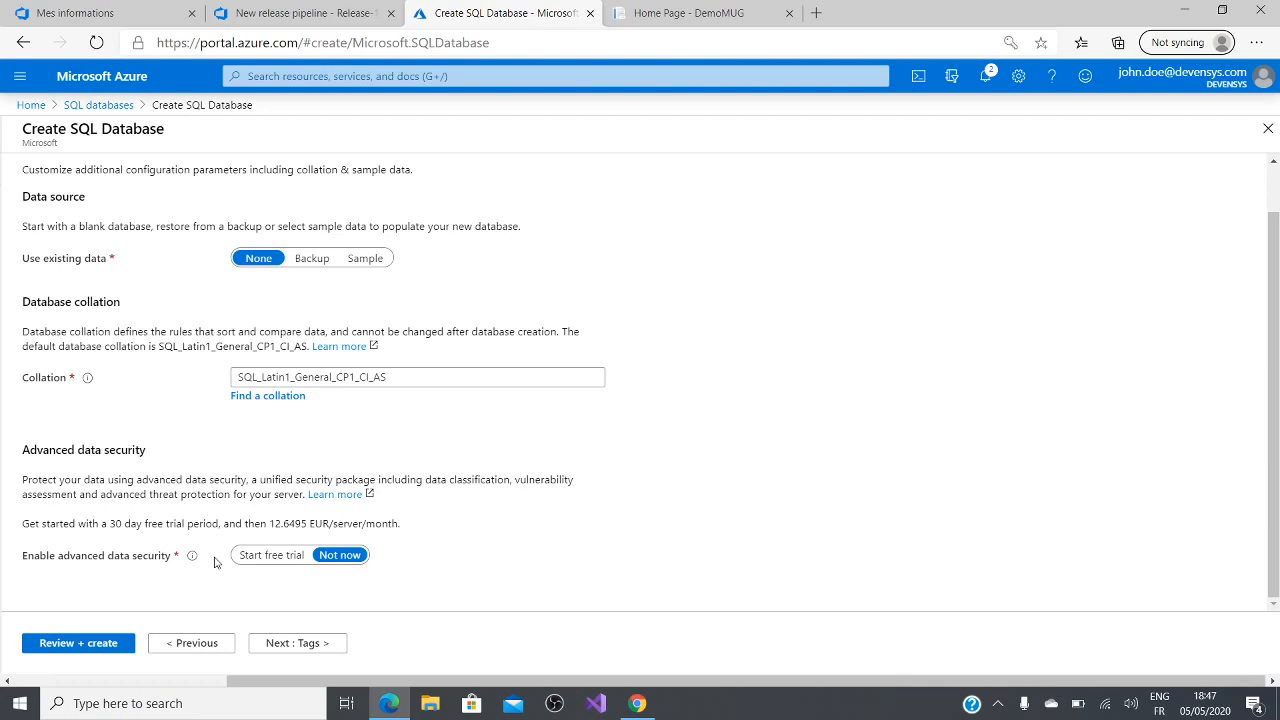
left_click(295, 645)
left_click(293, 645)
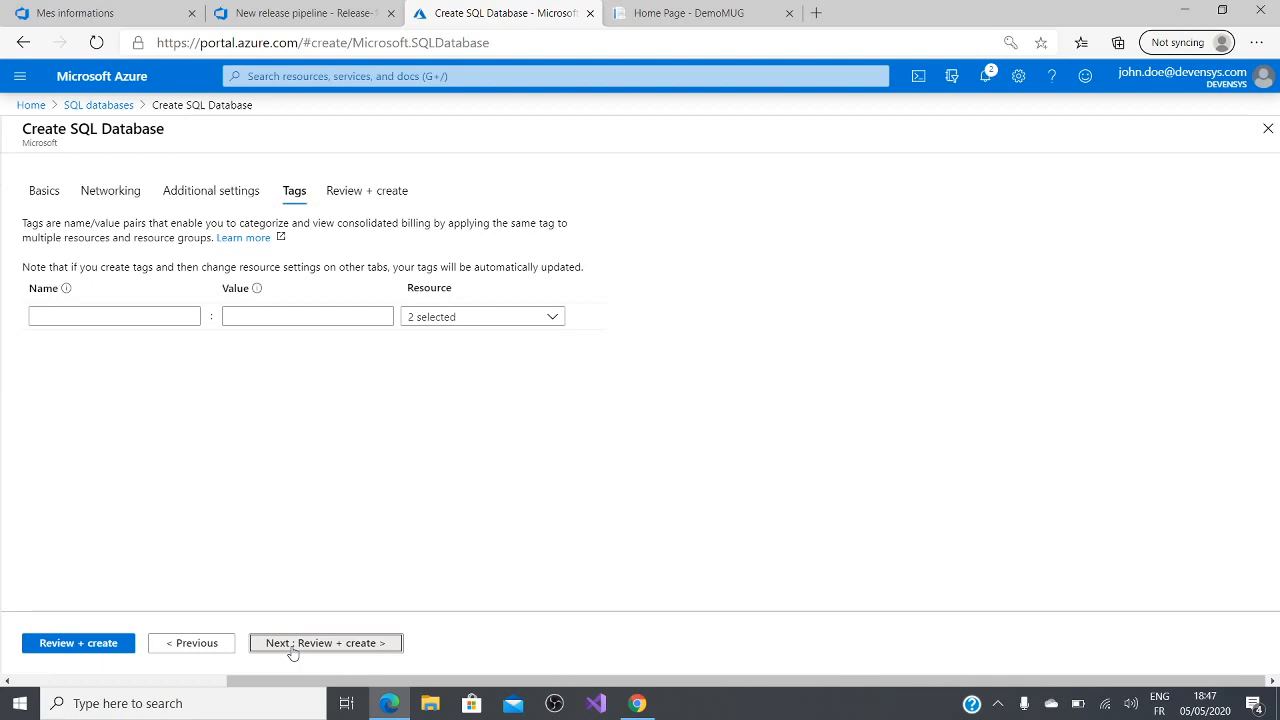
left_click(295, 645)
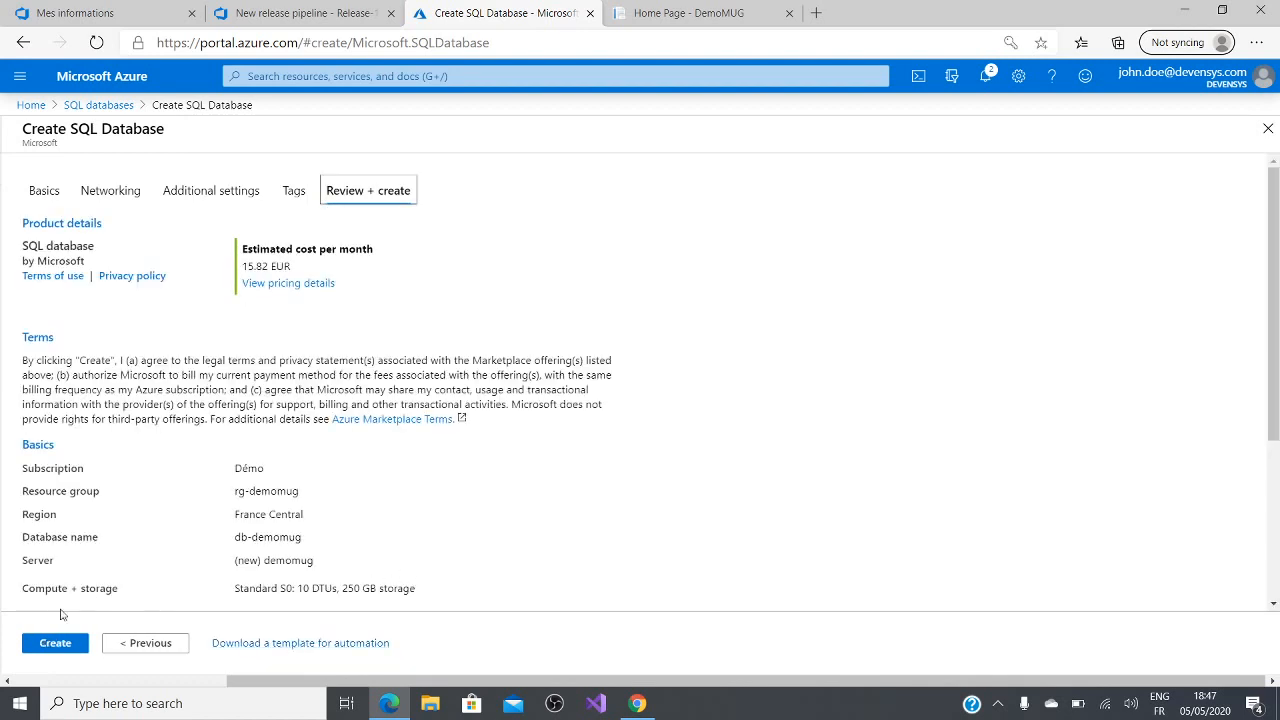
left_click(45, 647)
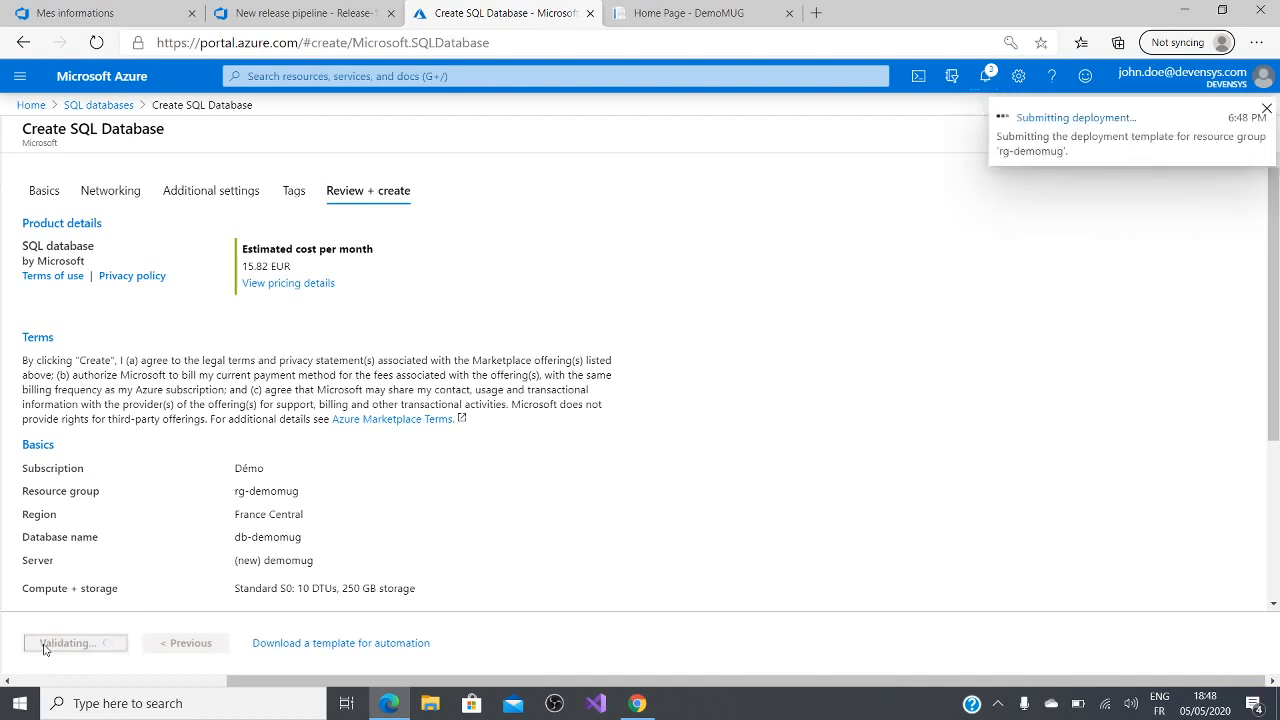
Step: Dismiss the deployment notifications and duplicate the SQL database deployment page in a second browser tab
left_click(1266, 108)
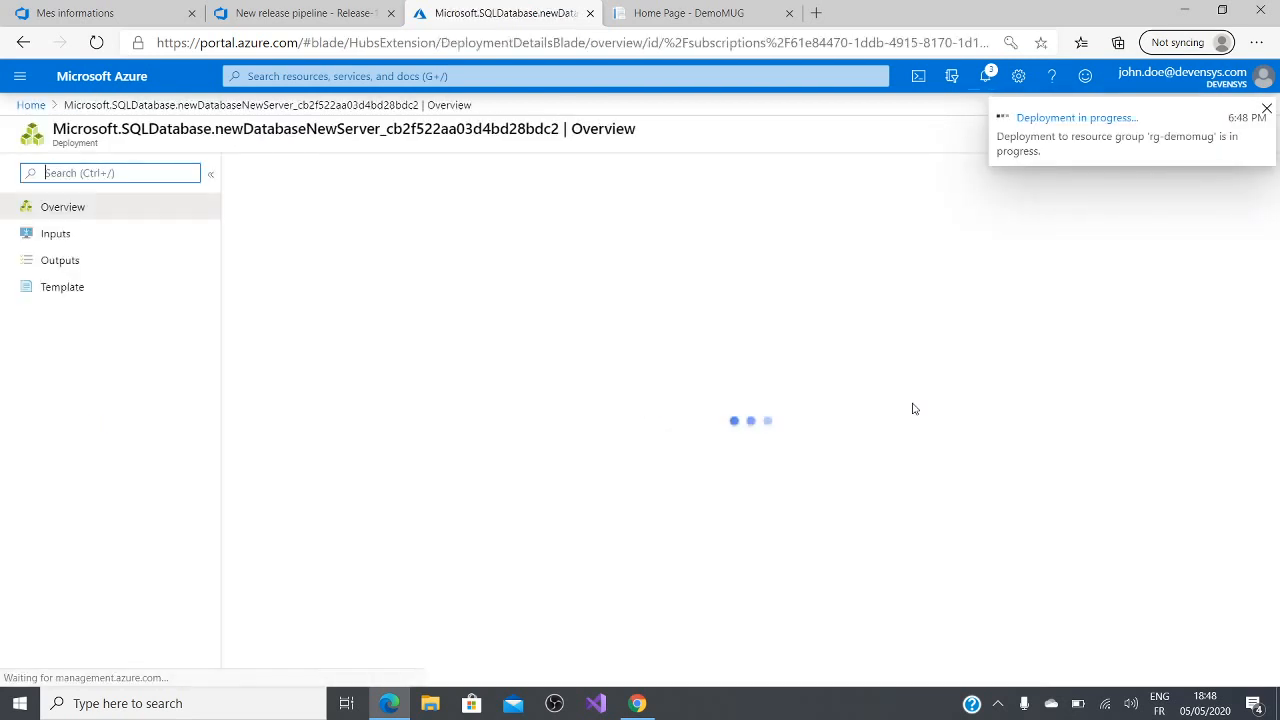
left_click(1266, 110)
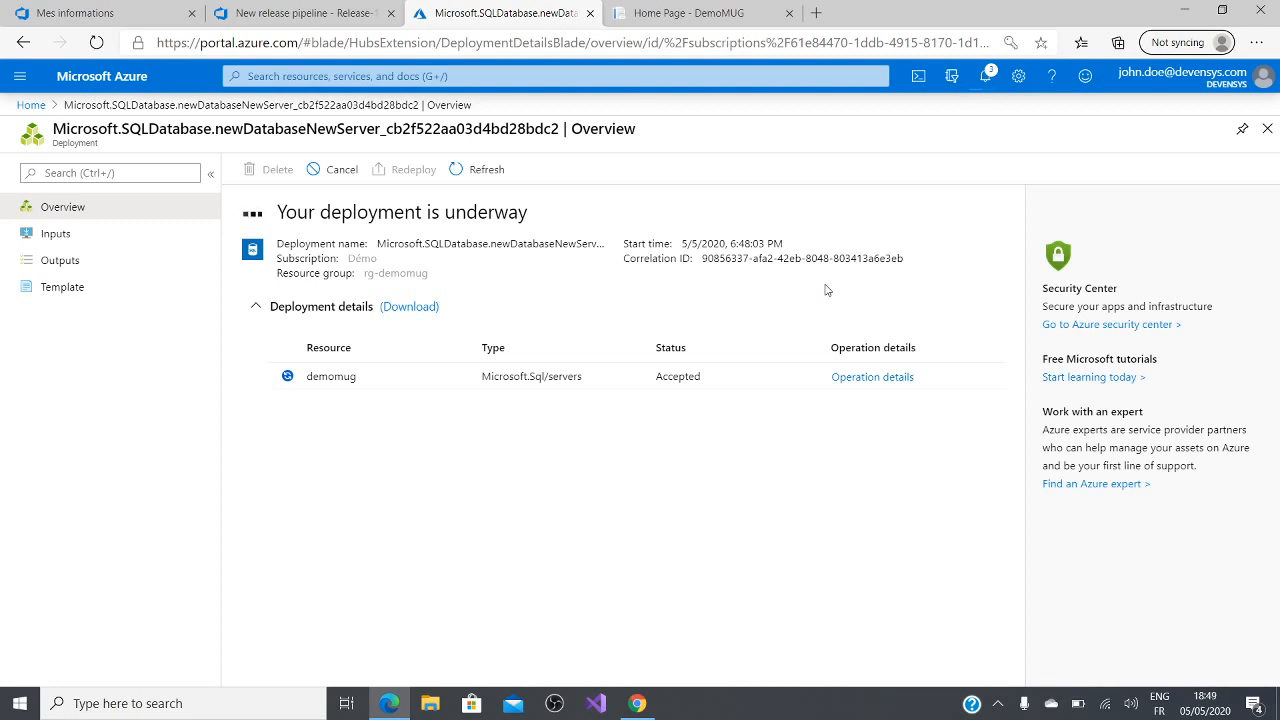
left_click(330, 13)
left_click(484, 12)
right_click(484, 12)
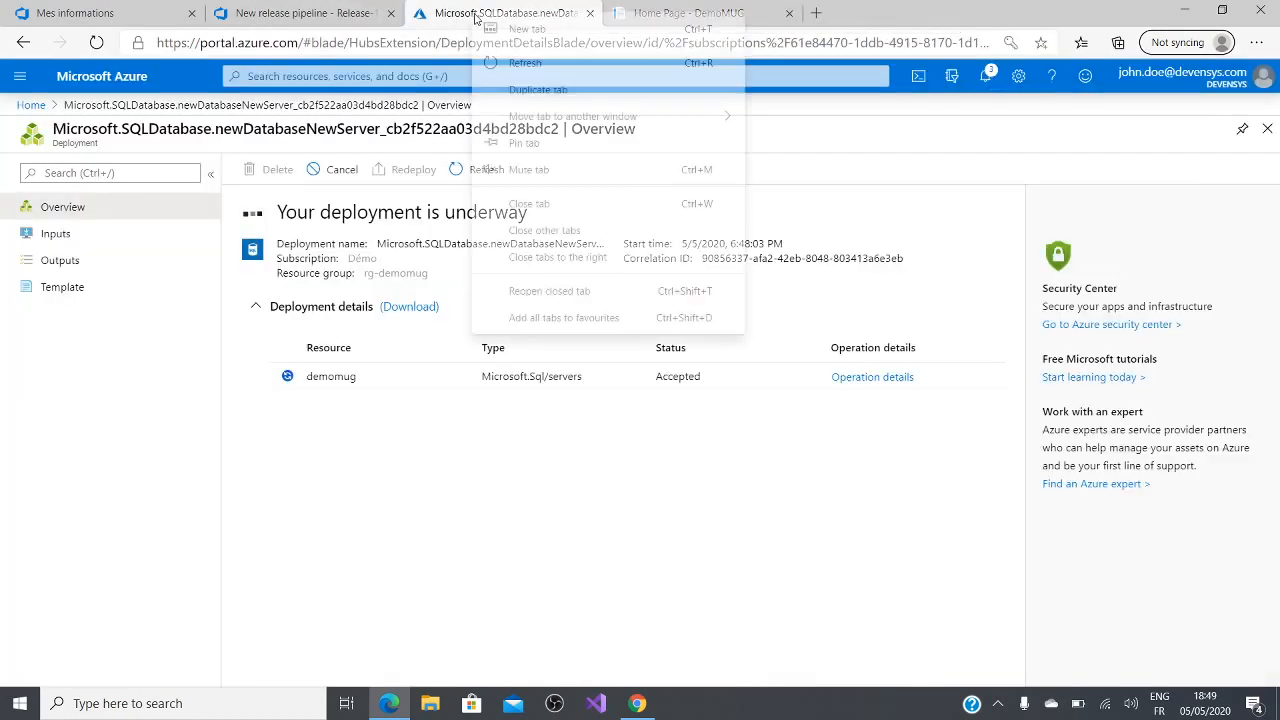
left_click(546, 84)
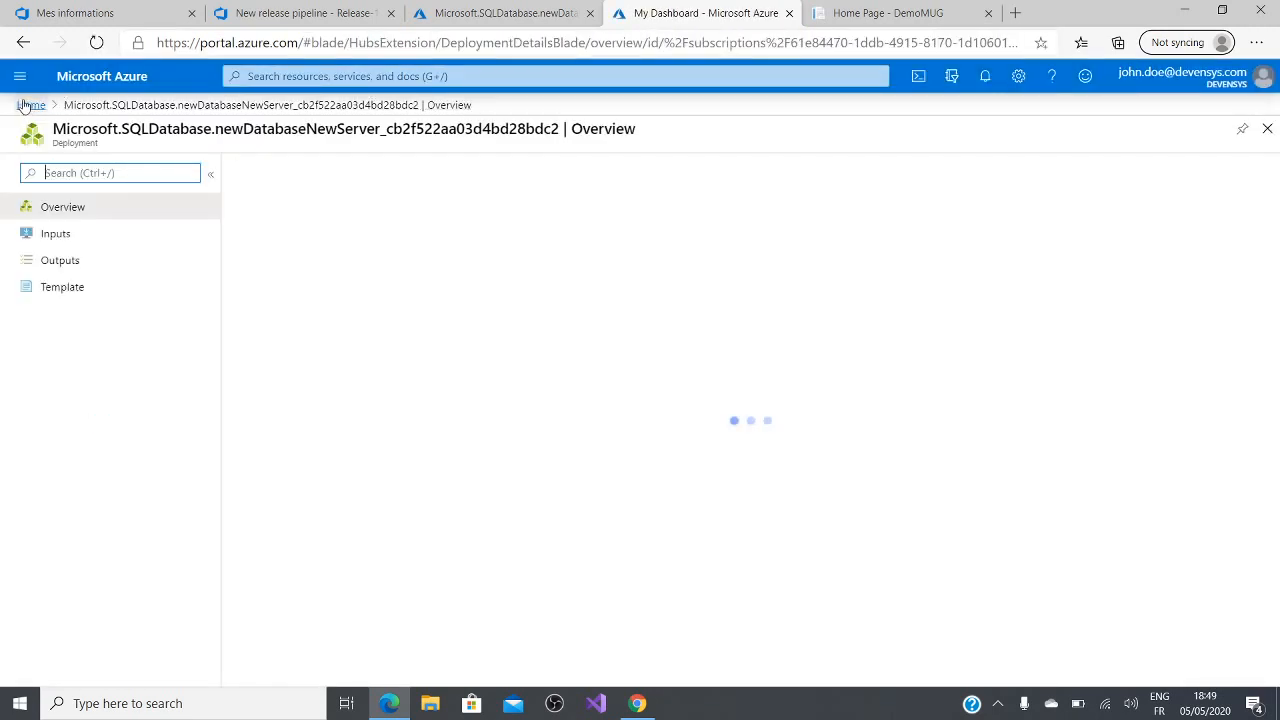
Step: Examine the d26testcontainer container registry's options and the image tags in its demo-webauth-docker repository
left_click(28, 105)
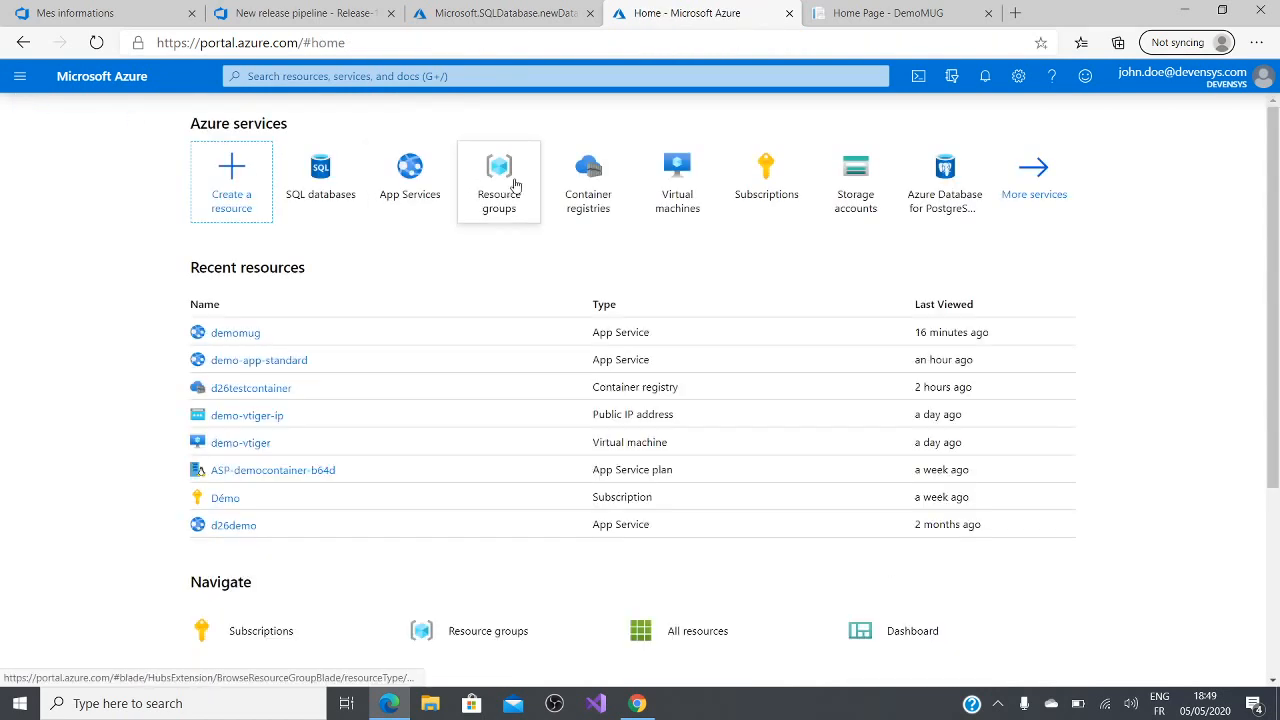
left_click(592, 175)
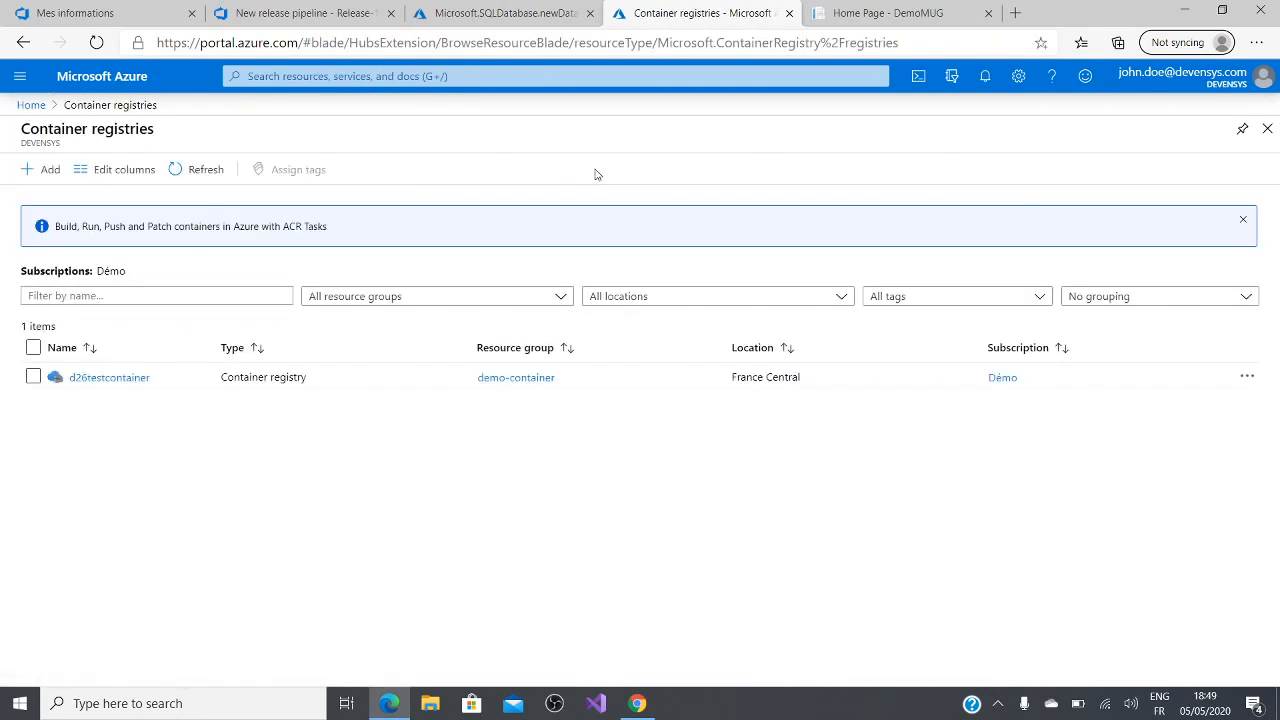
left_click(123, 379)
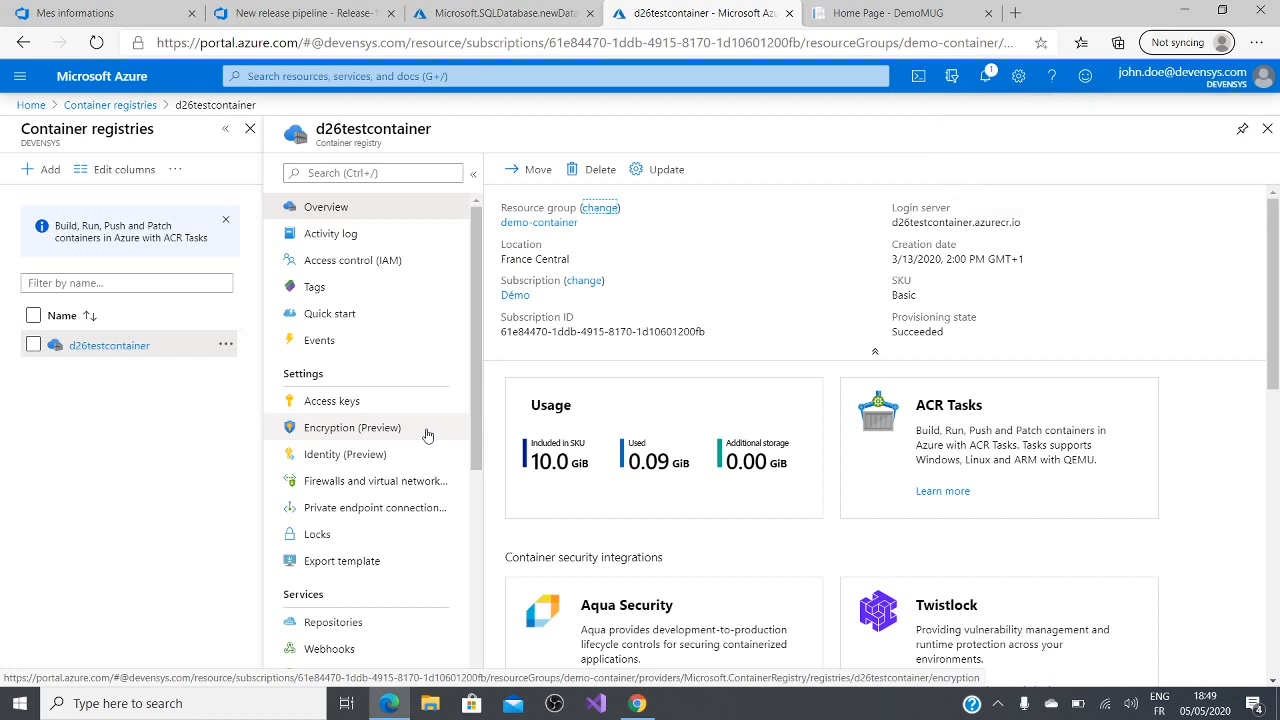
scroll(427, 434, "down", 2)
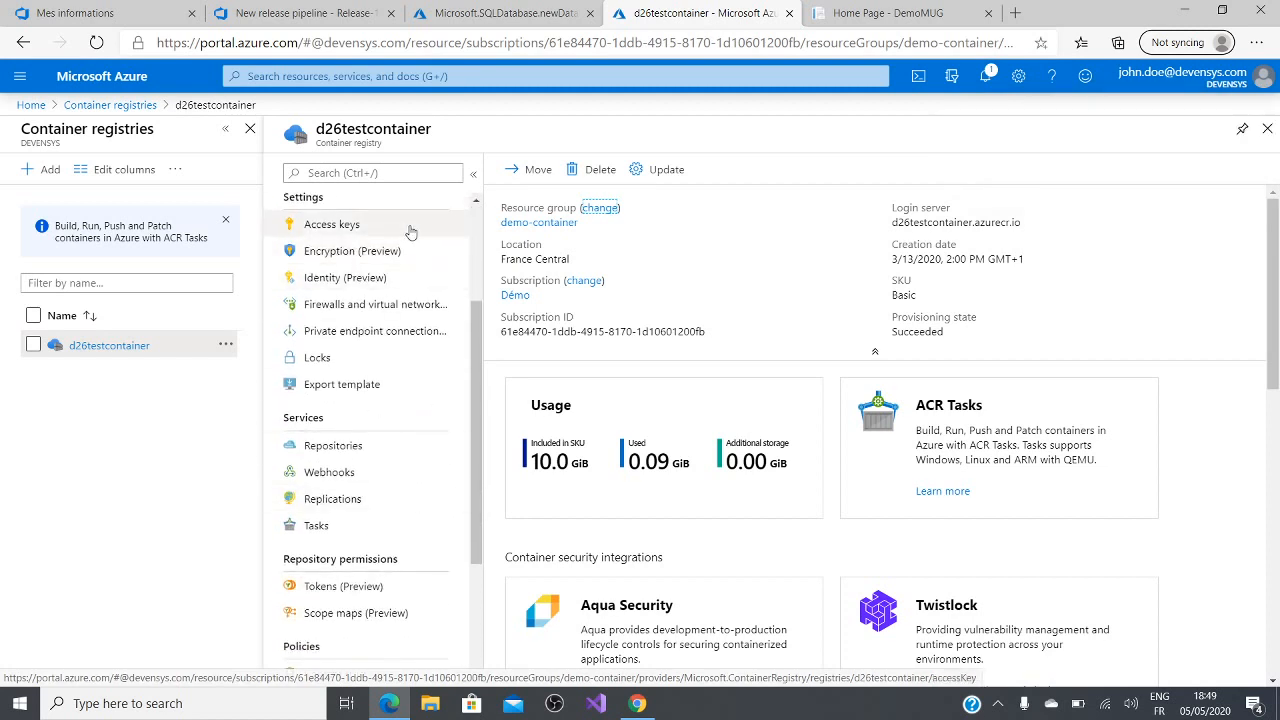
scroll(377, 446, "down", 3)
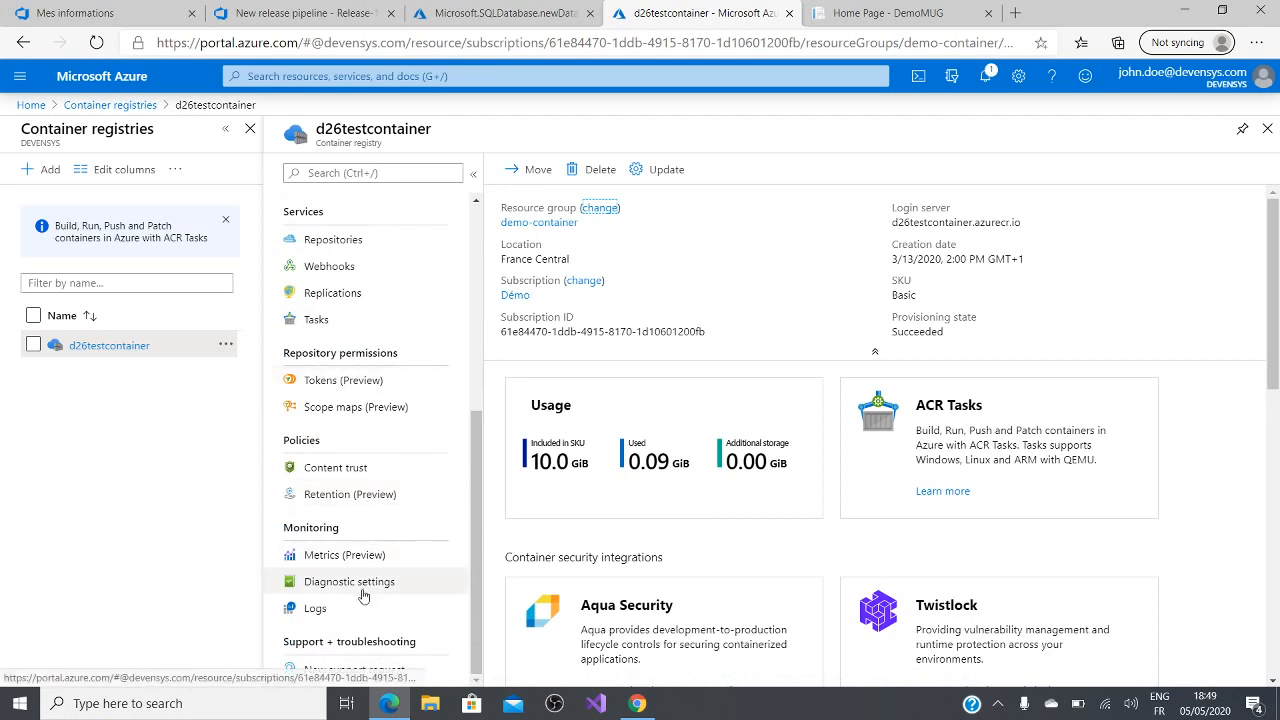
scroll(363, 490, "up", 3)
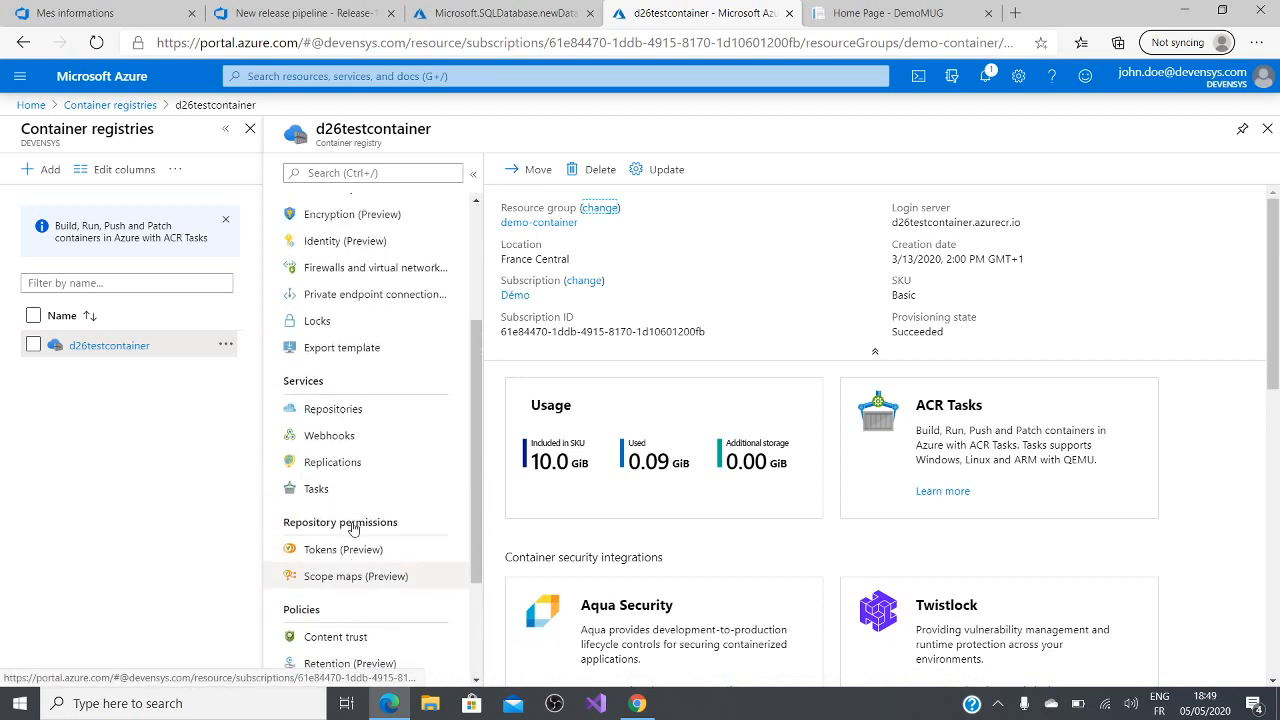
left_click(381, 418)
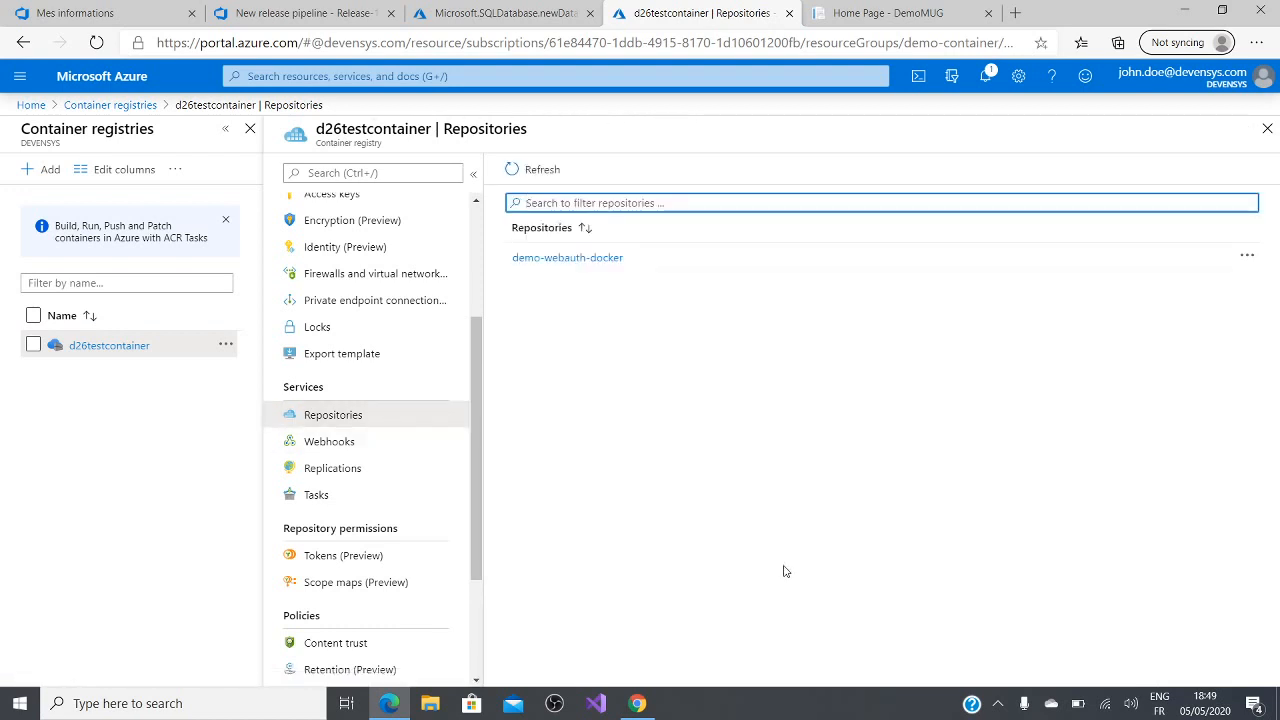
left_click(567, 257)
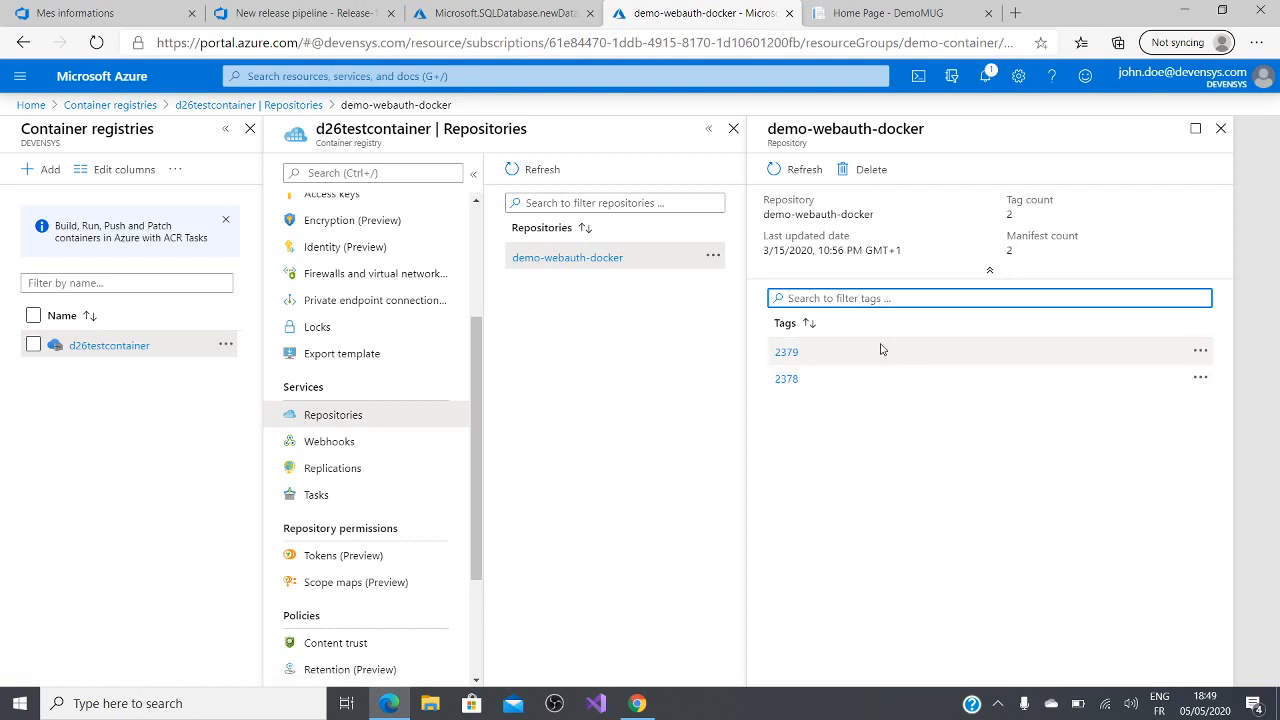
Step: Check the progress of the SQL database deployment on its overview page
left_click(506, 20)
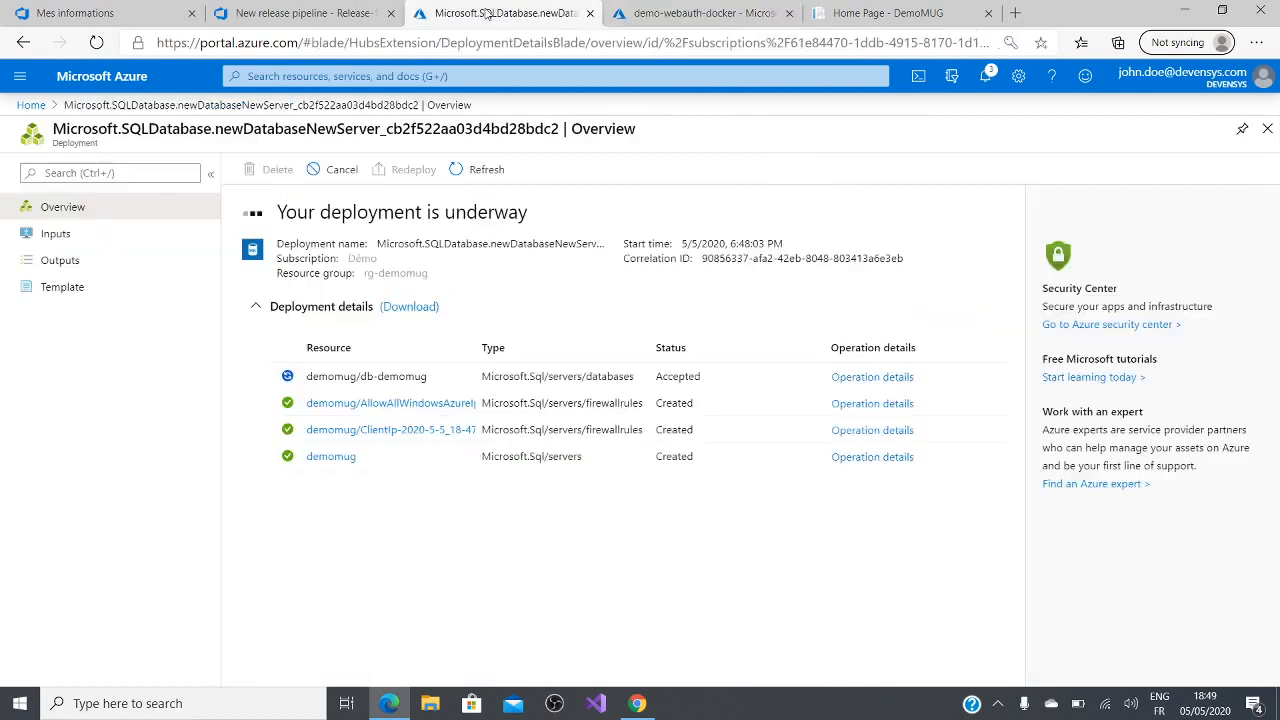
left_click(360, 12)
left_click(490, 14)
left_click(686, 12)
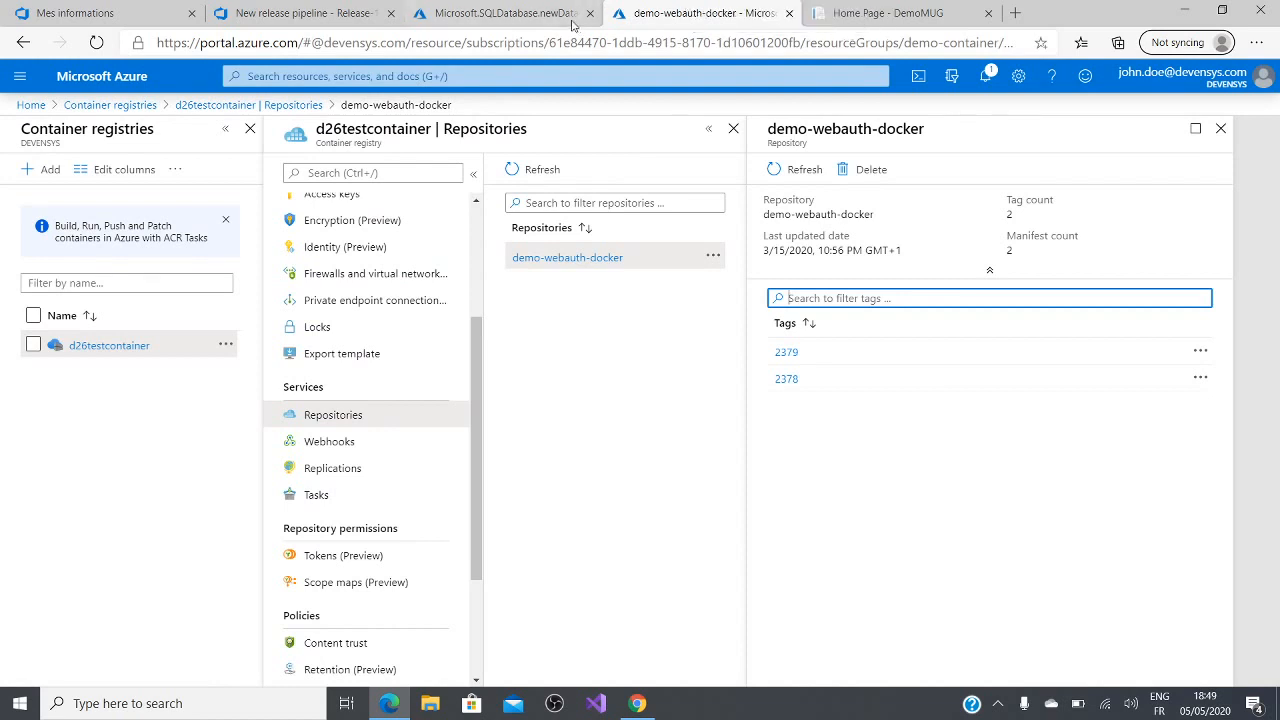
left_click(547, 15)
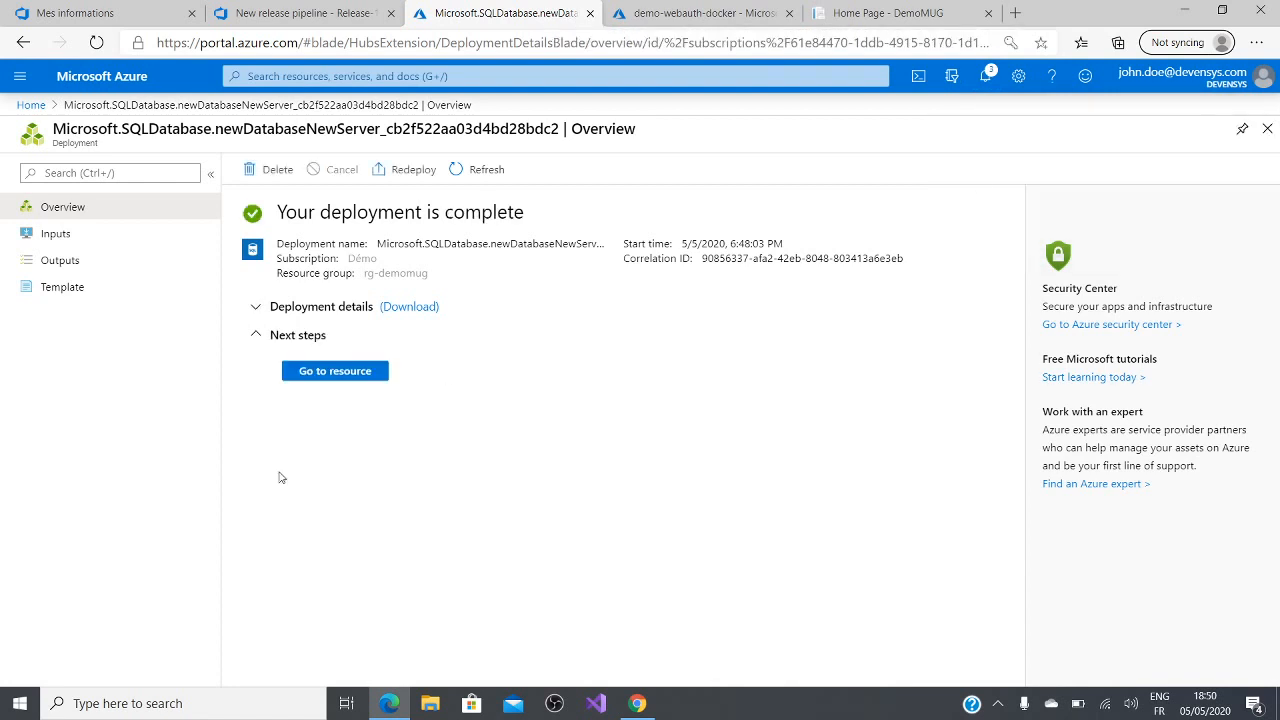
Step: Open the deployed db-demomug database and copy its ADO.NET connection string for SQL authentication
left_click(355, 371)
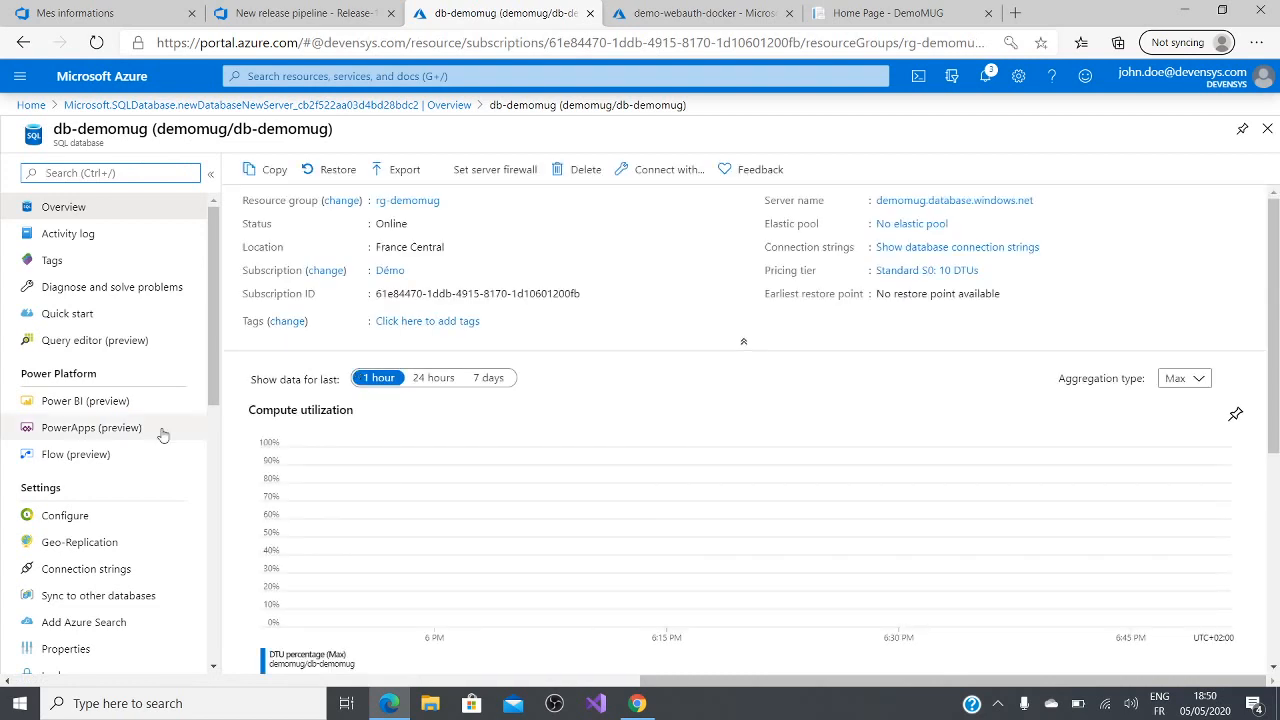
scroll(129, 591, "down", 2)
scroll(129, 591, "up", 2)
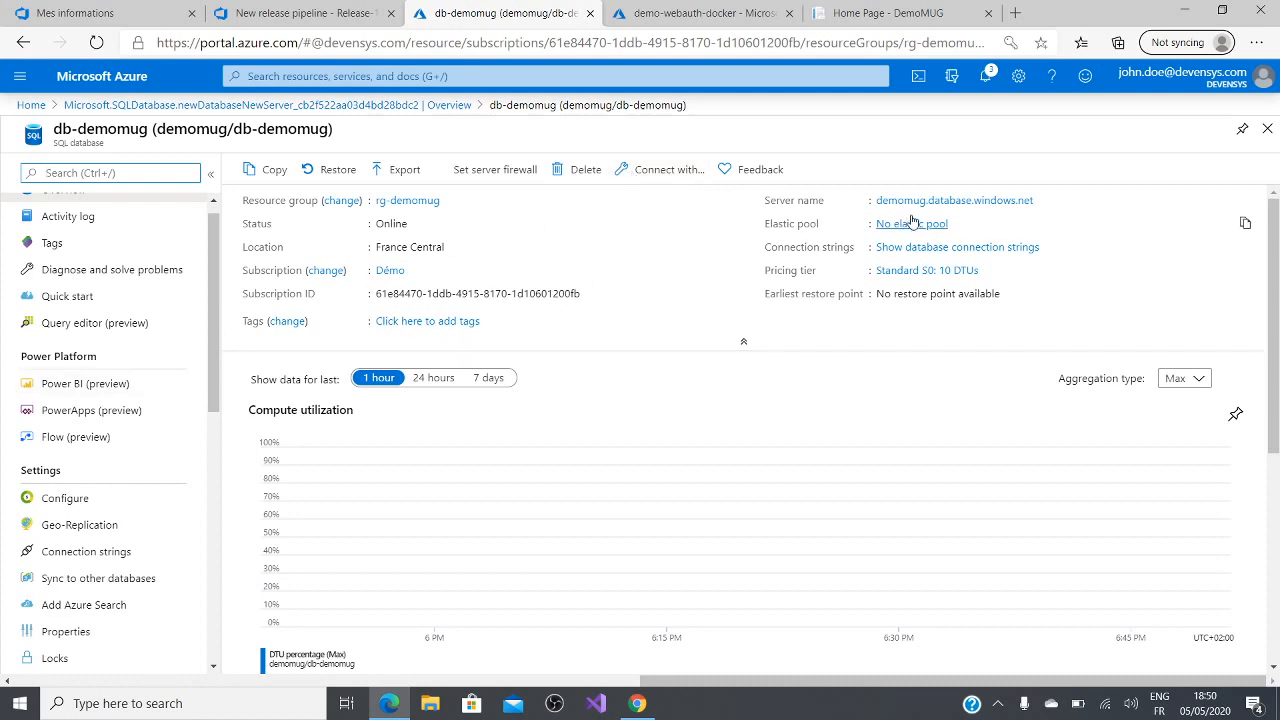
left_click(890, 247)
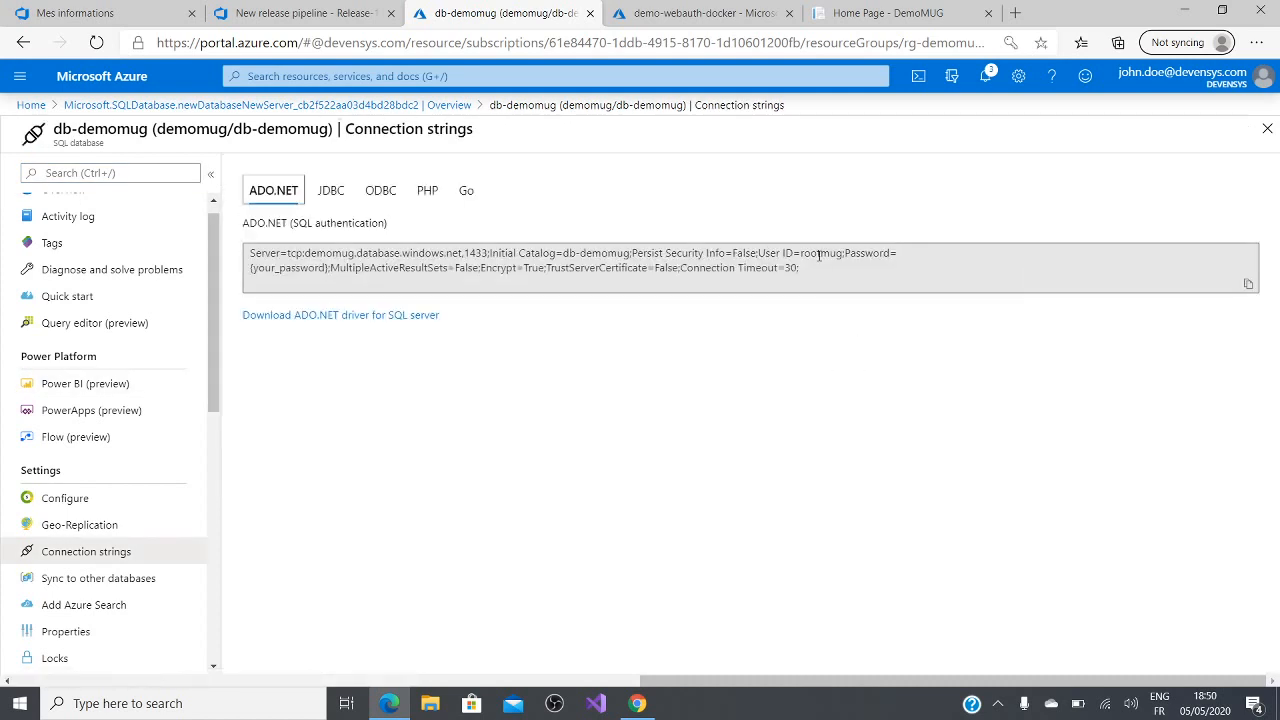
left_click(1247, 285)
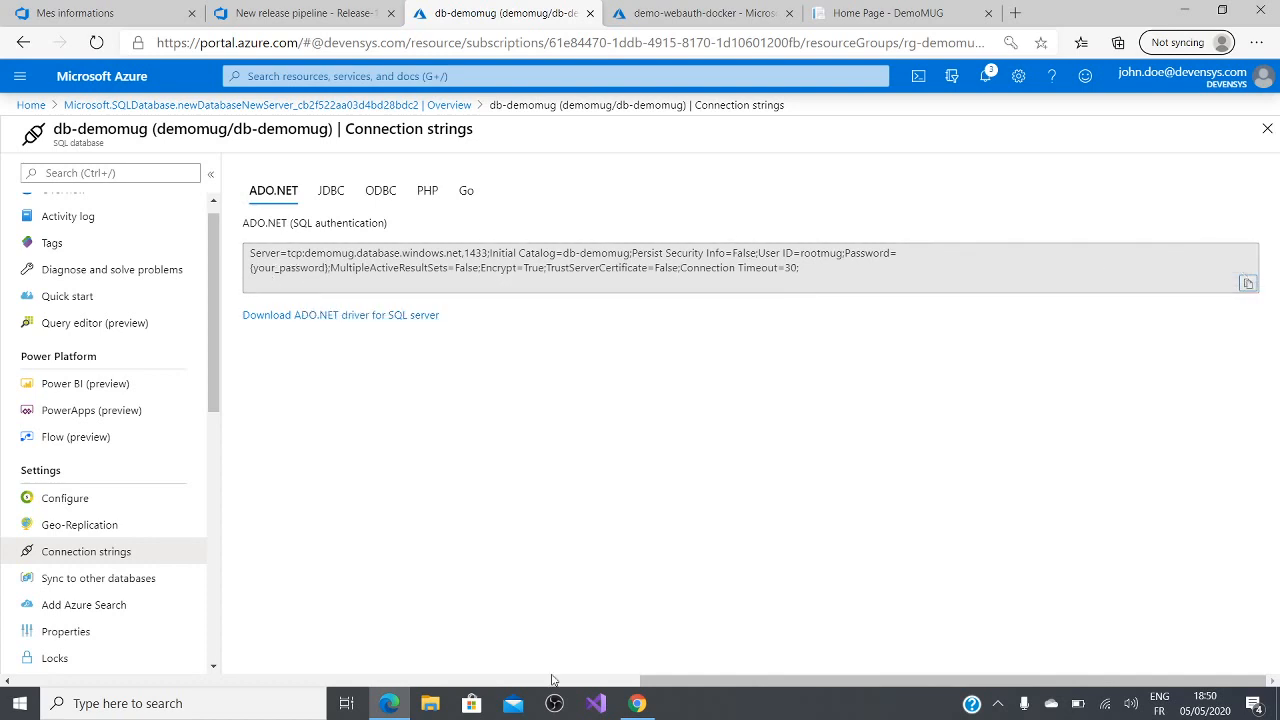
Step: Switch to the DemoMUG solution in Visual Studio and open appsettings.Development.json and appsettings.json
key("ctrl+super+Left")
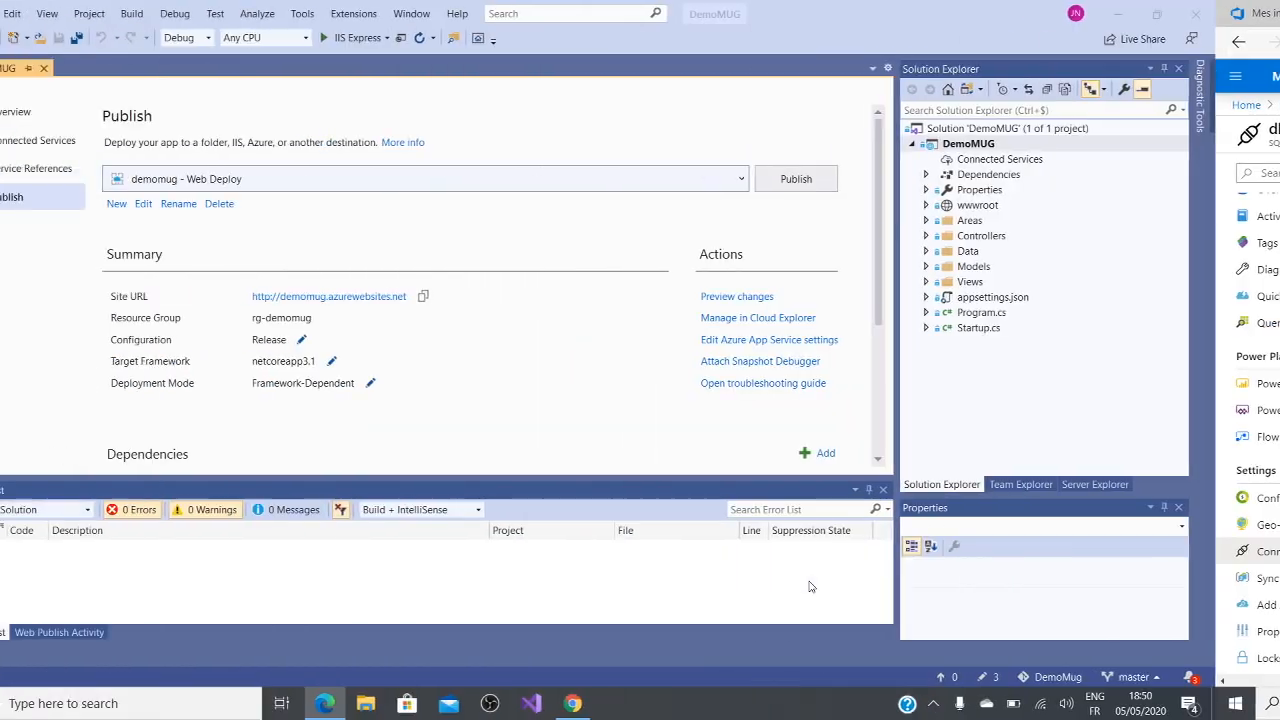
left_click(992, 298)
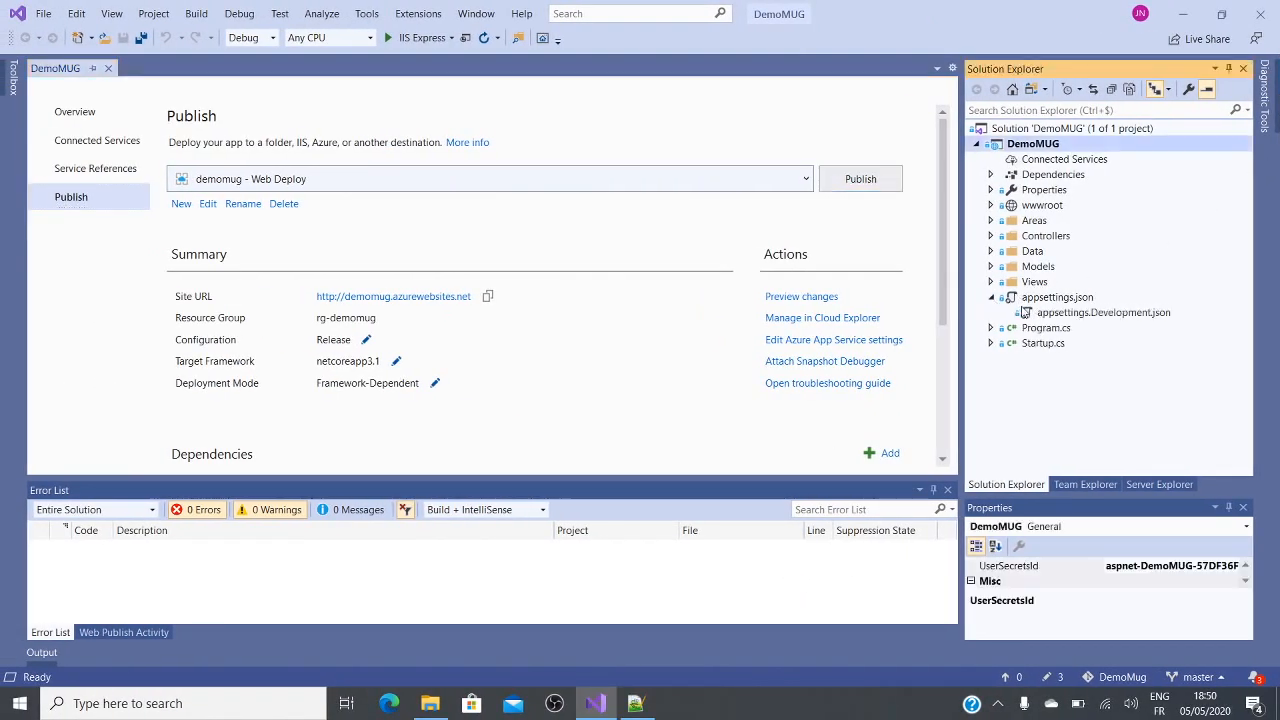
left_click(1036, 316)
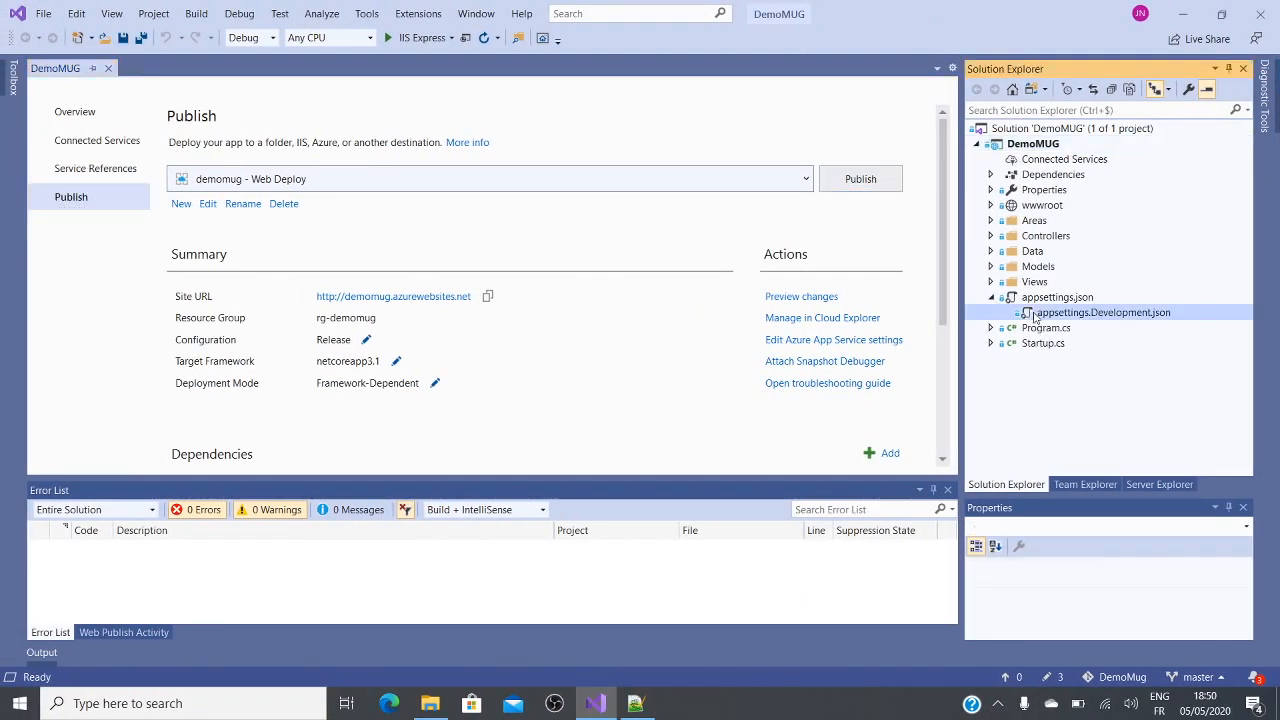
double_click(1036, 316)
left_click(765, 405)
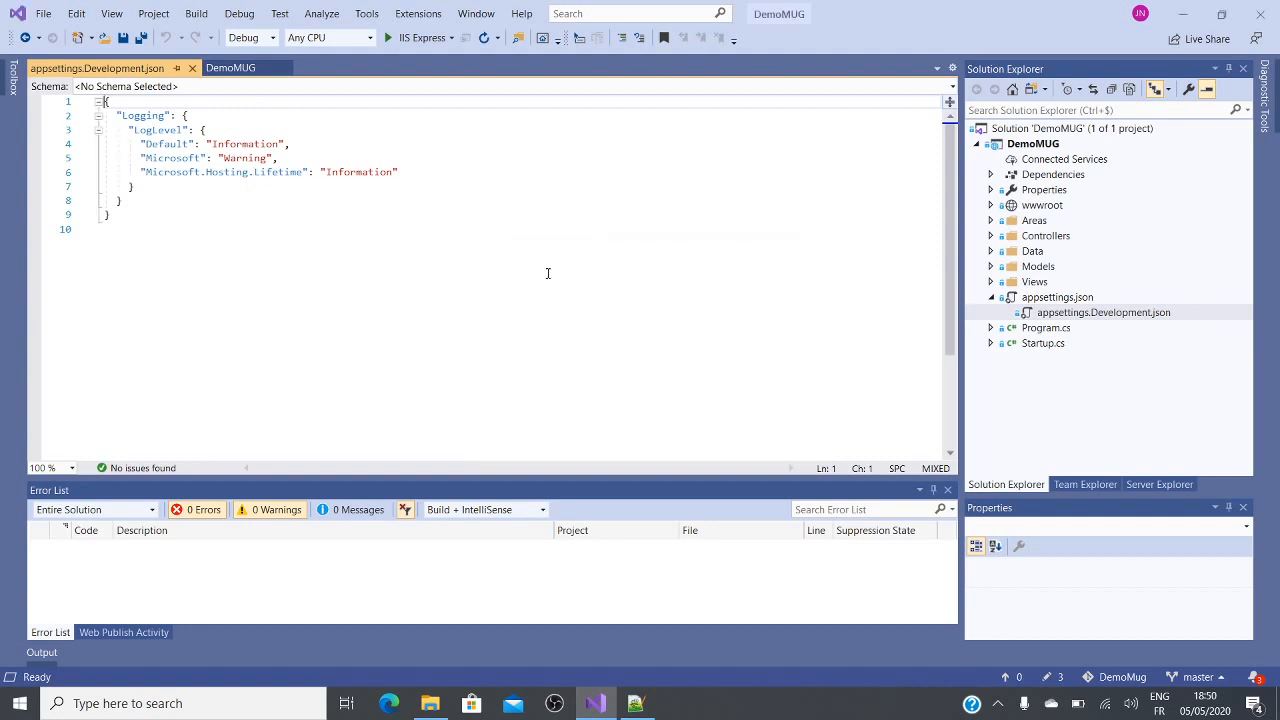
double_click(1031, 300)
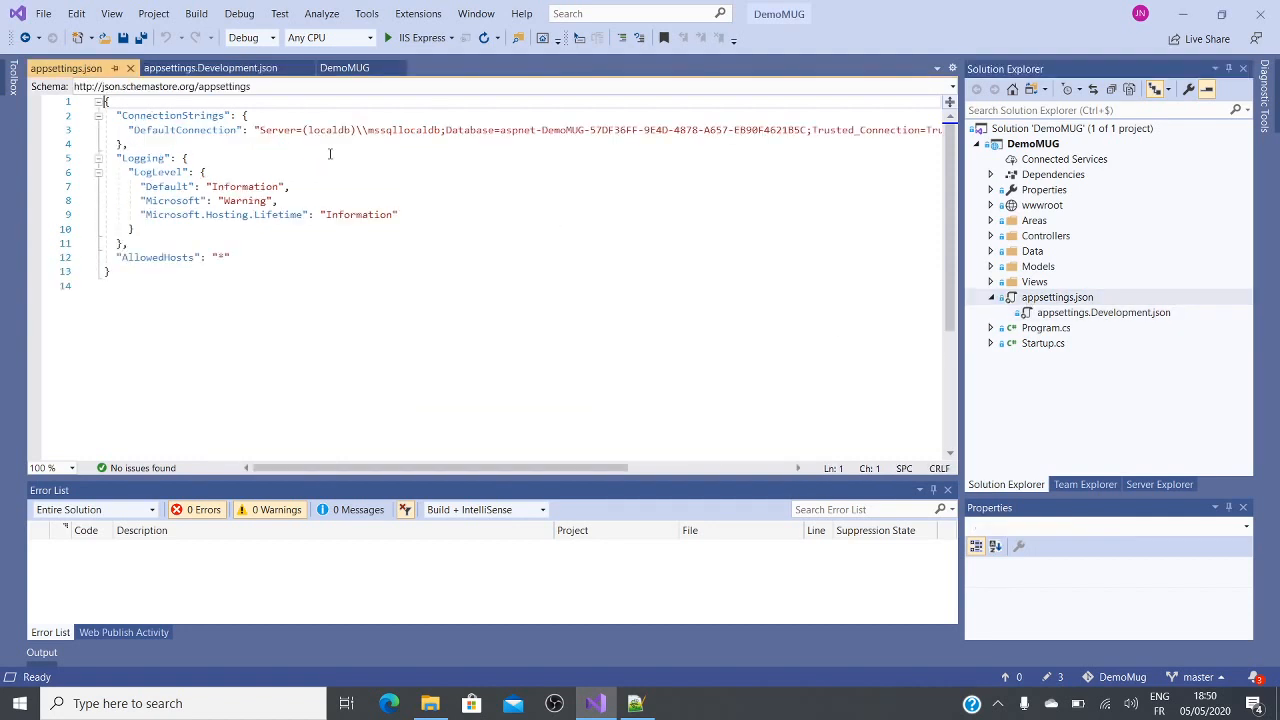
Step: Duplicate the DefaultConnection entry in appsettings.json and replace the copy's value with the copied Azure SQL connection string
left_click(127, 130)
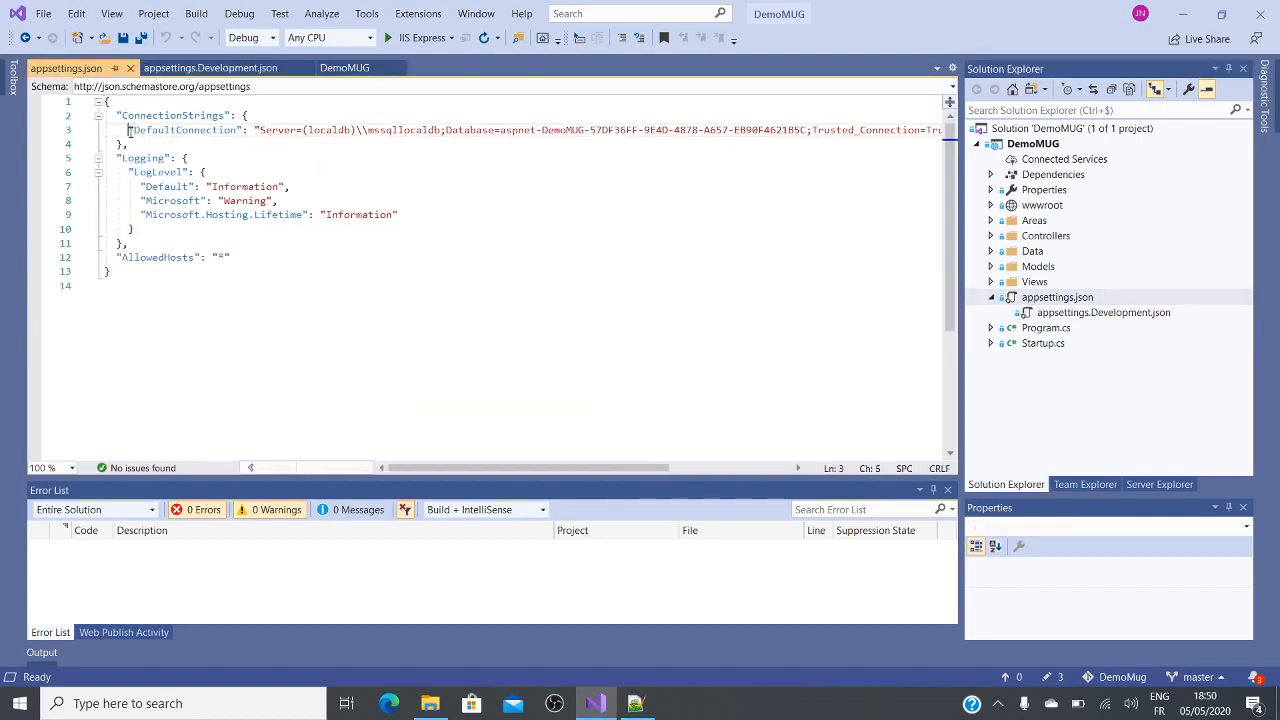
key("ctrl+d")
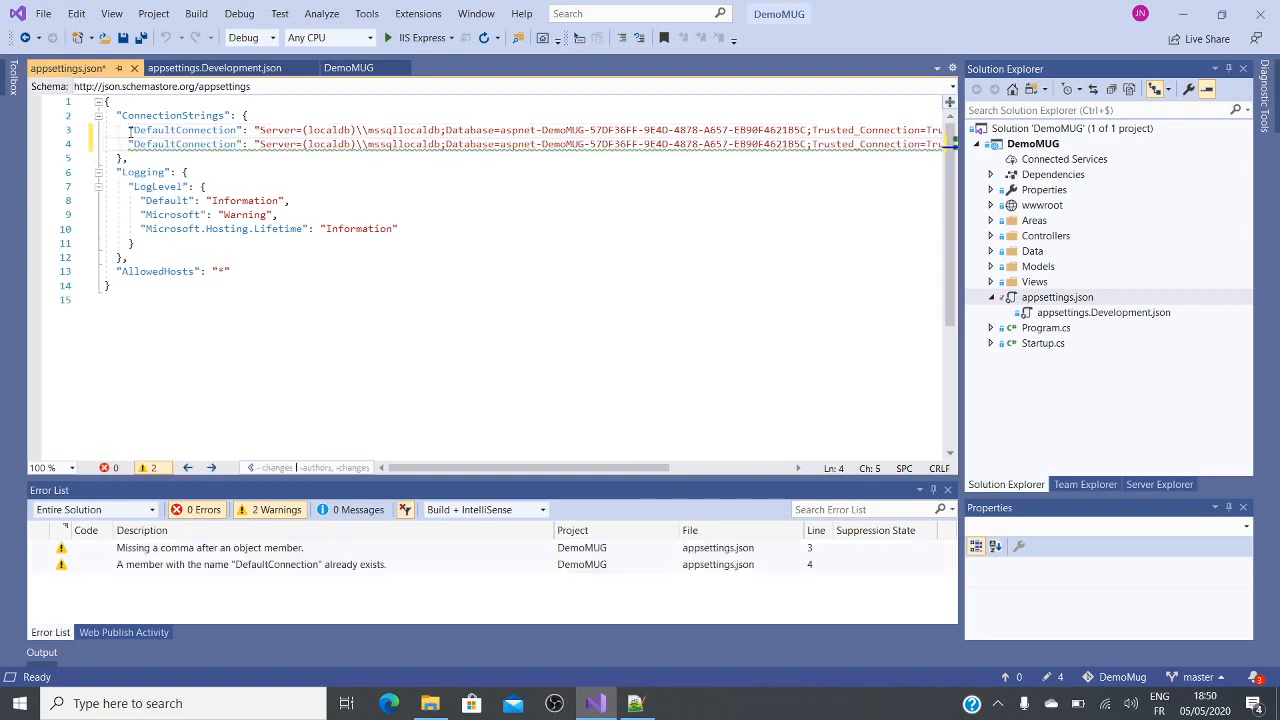
left_click(262, 143)
left_click_drag(509, 467, 668, 467)
left_click(768, 145, "shift")
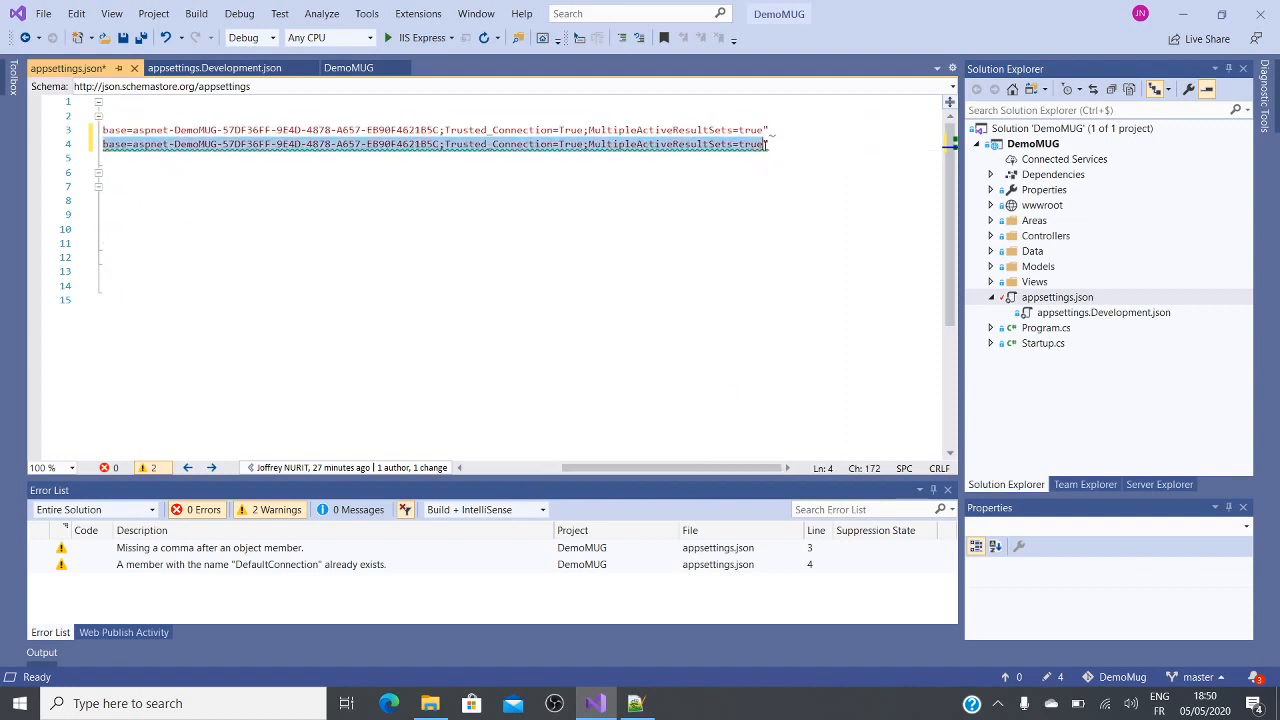
key("ctrl+v")
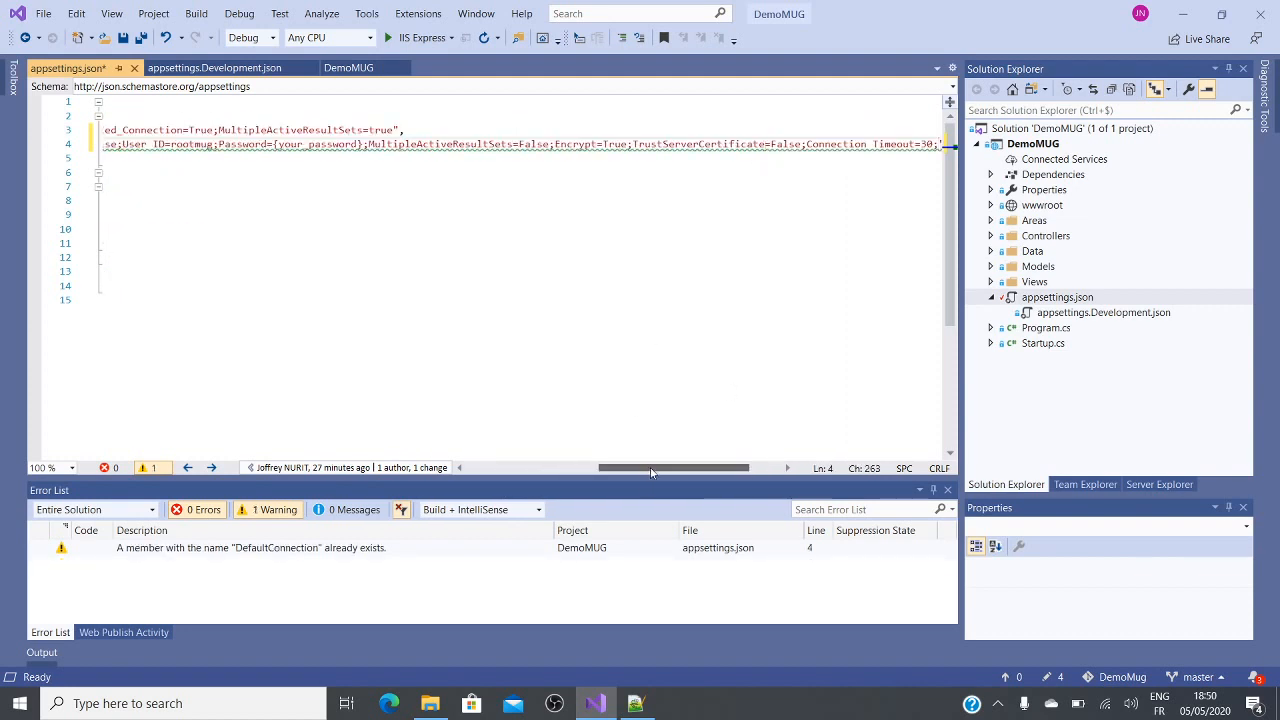
Step: Comment out the original localdb DefaultConnection line with // and save appsettings.json
left_click_drag(650, 467, 516, 467)
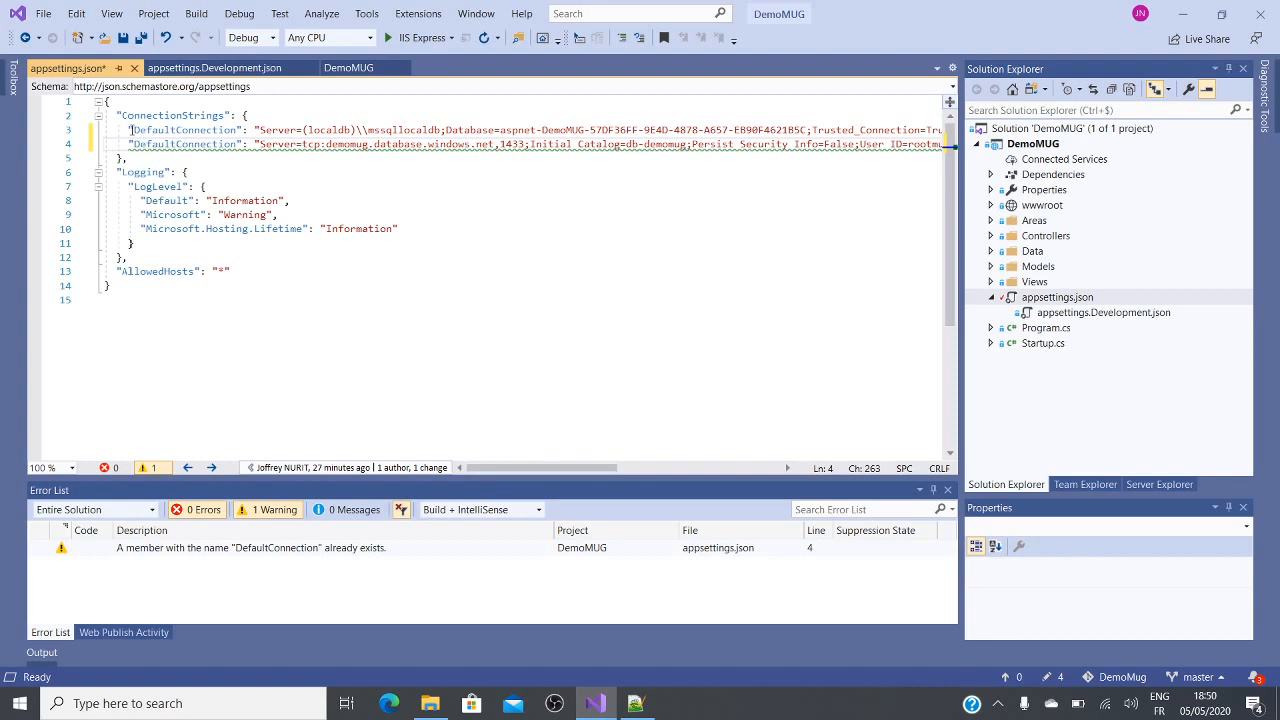
left_click(128, 130)
type("//")
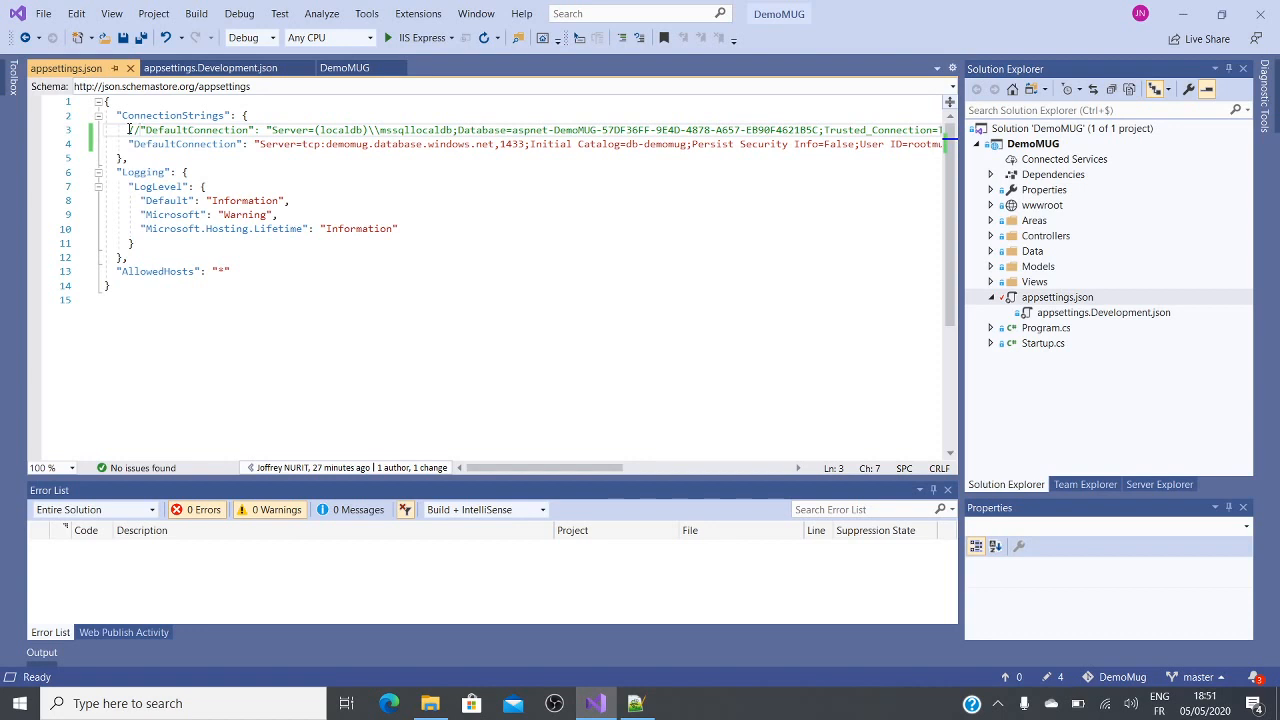
Step: Switch back to the Azure portal and open the server firewall settings of the db-demomug database for review
left_click(596, 703)
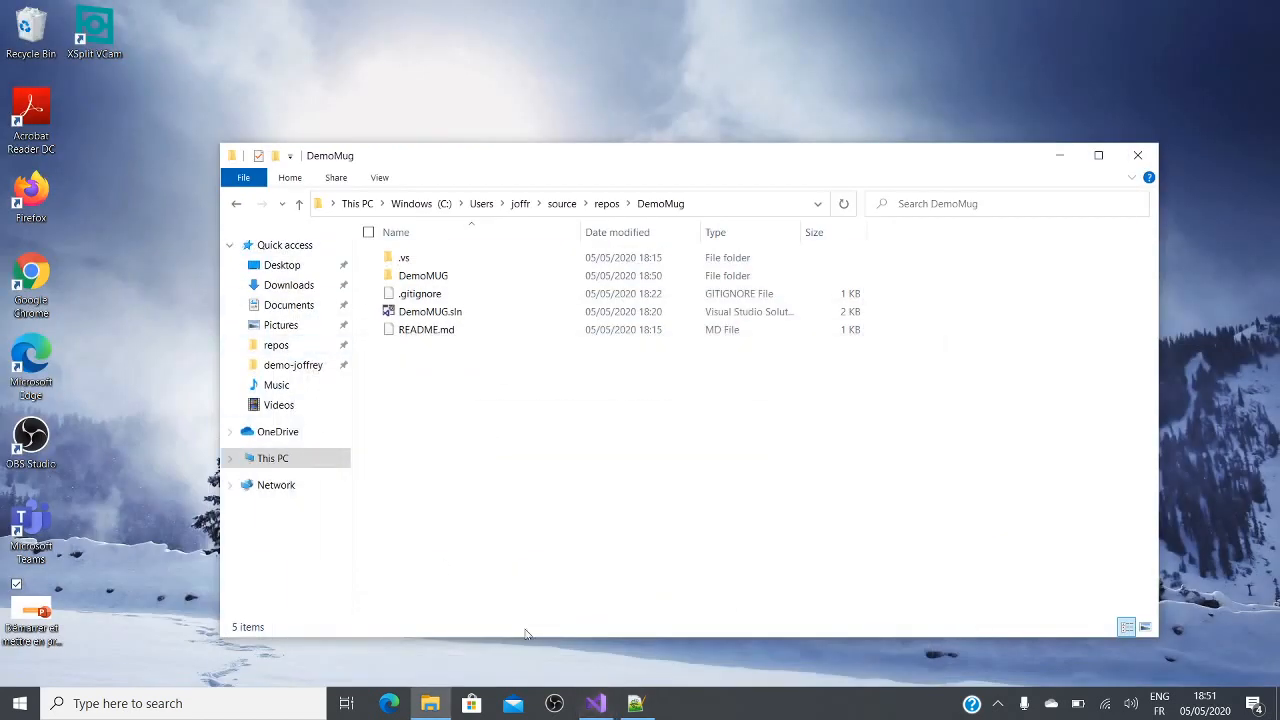
left_click(596, 703)
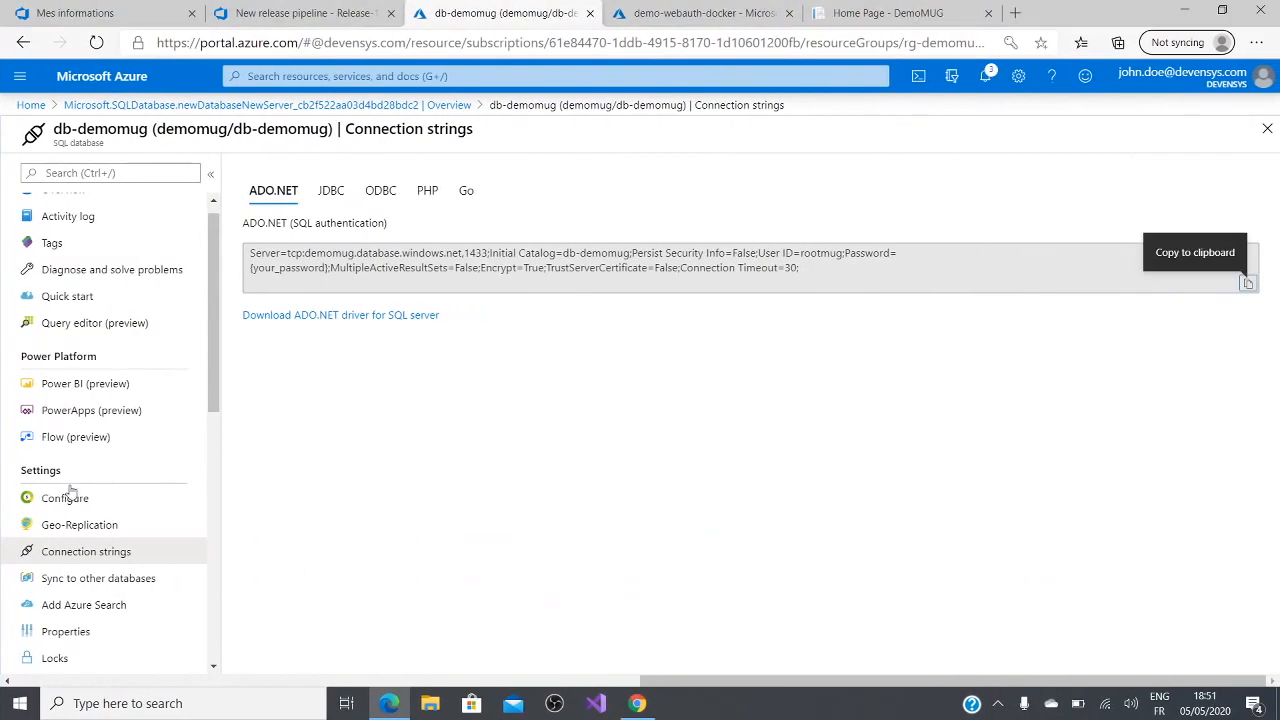
scroll(157, 580, "down", 10)
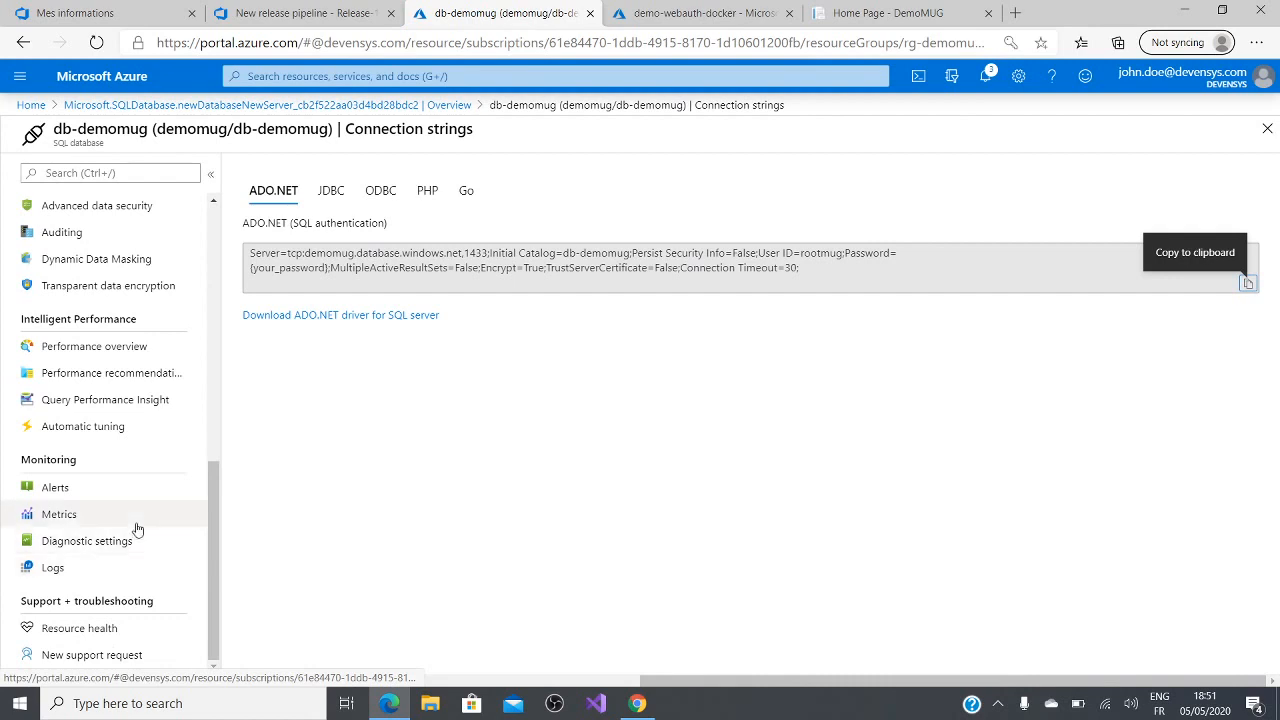
scroll(140, 500, "up", 10)
left_click(160, 210)
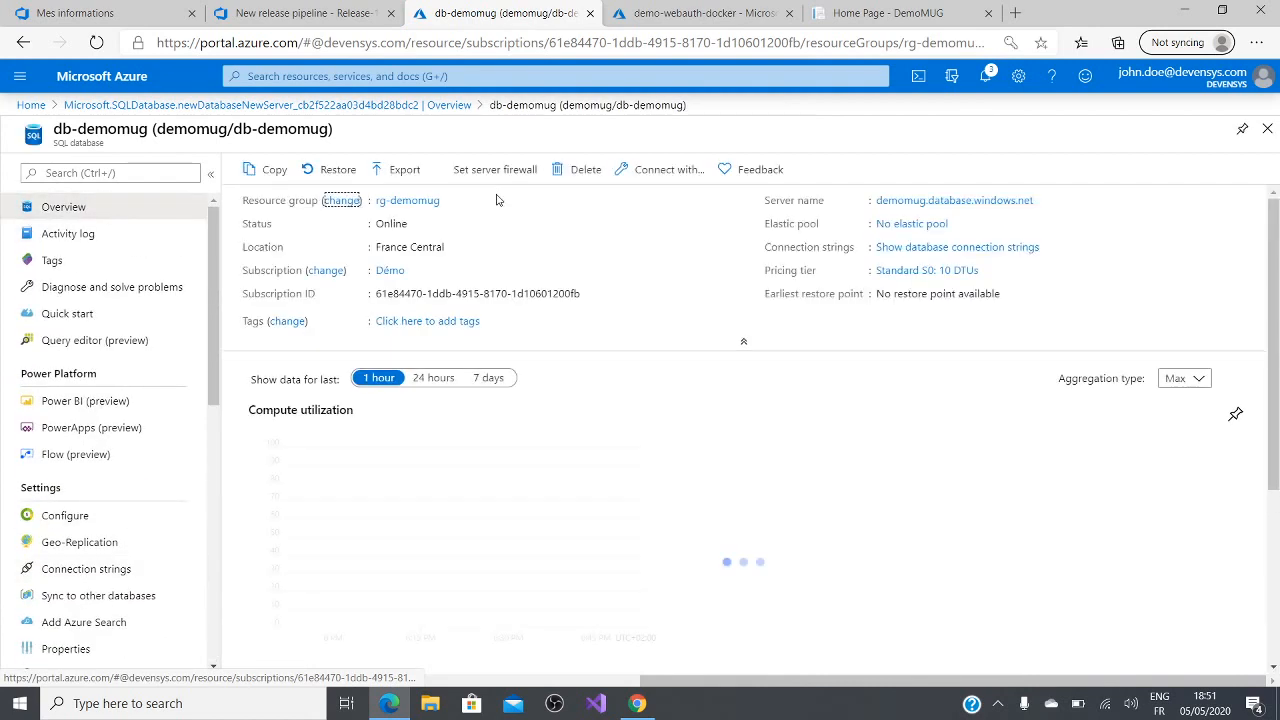
left_click(494, 170)
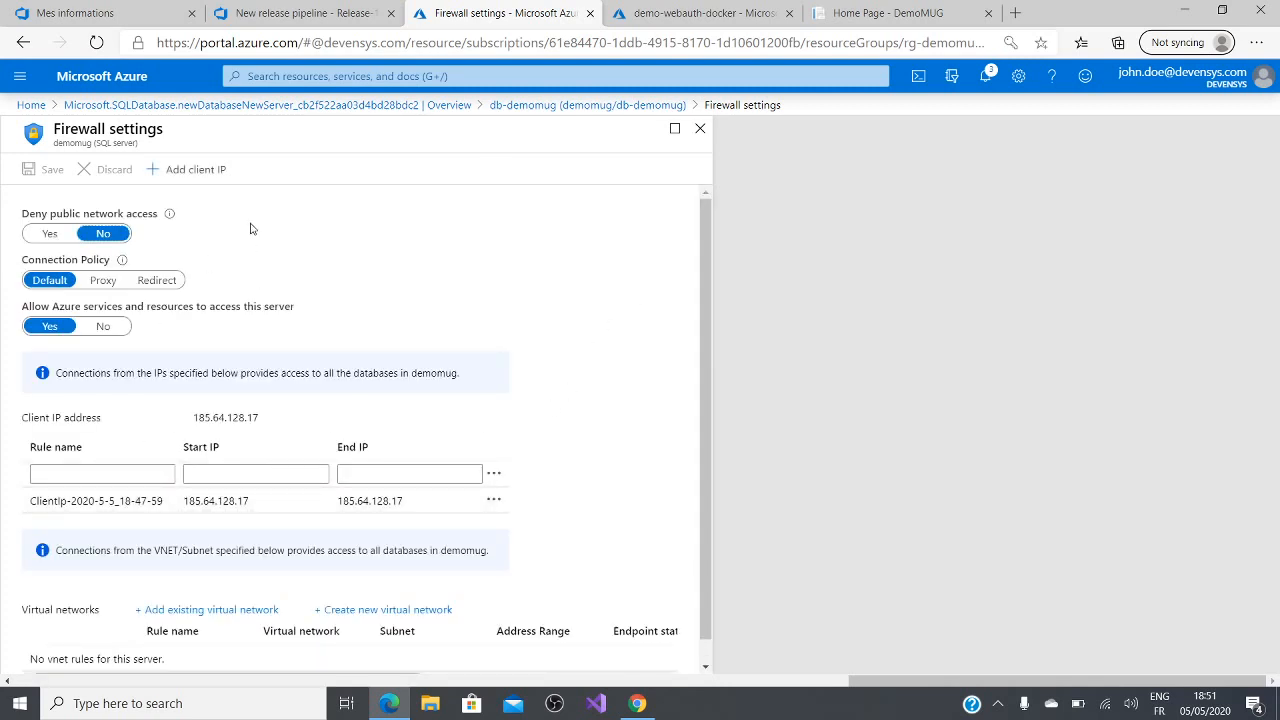
Step: Close the database firewall settings, switch to Visual Studio and delete the Azure SQL DefaultConnection line from appsettings.json
left_click(699, 129)
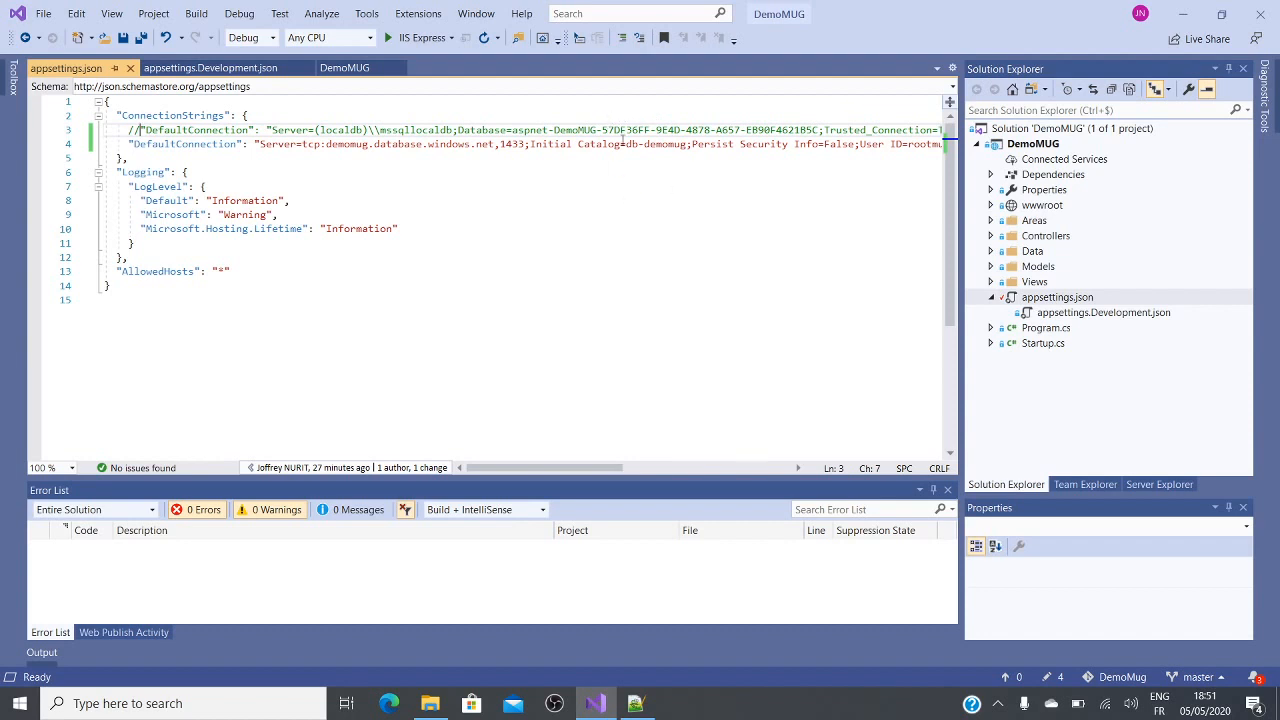
left_click(123, 144)
key("Down")
key("Left")
key("shift+Up")
key("Delete")
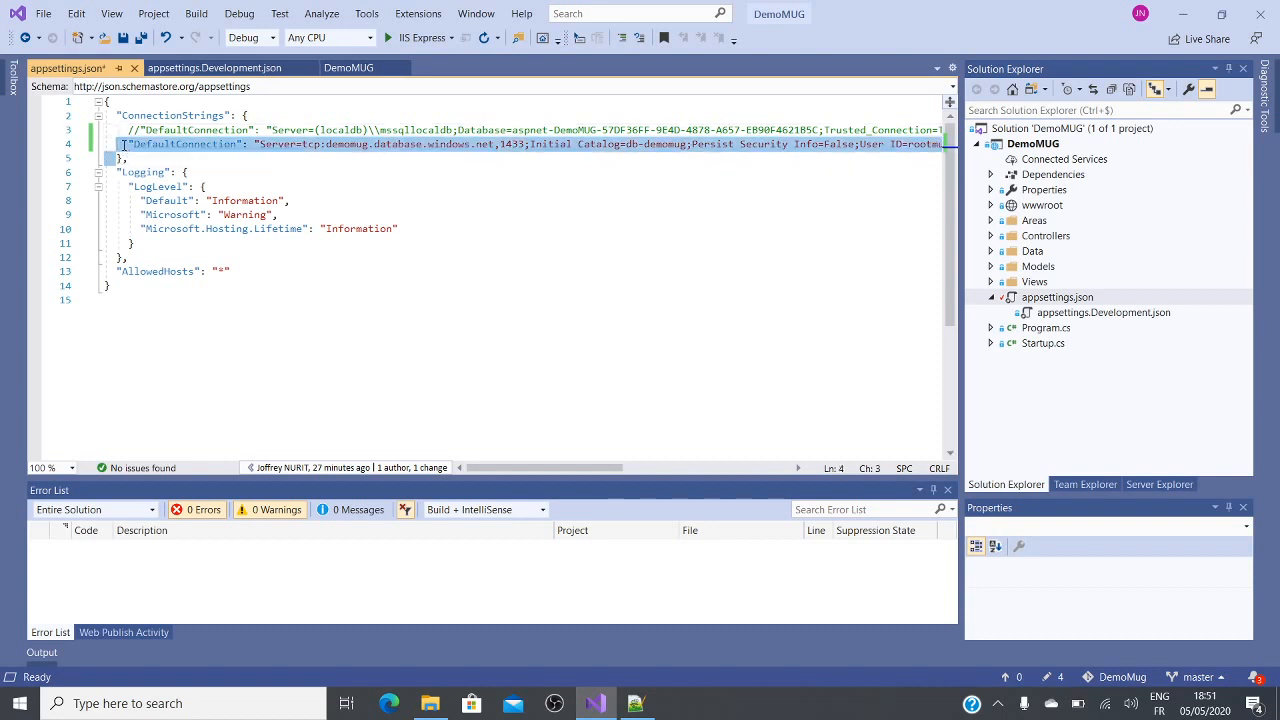
key("Delete")
Step: Uncomment the localdb DefaultConnection line in appsettings.json by removing its leading //
key("Up")
key("Home")
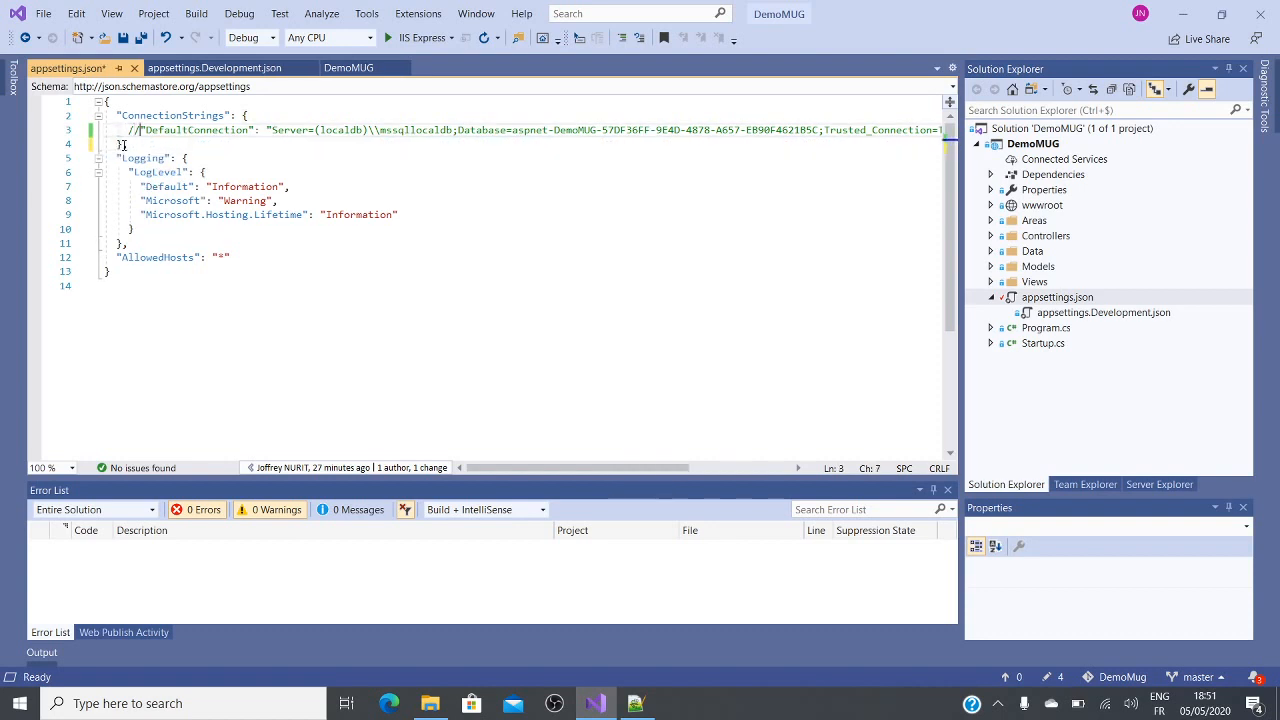
key("BackSpace")
key("BackSpace")
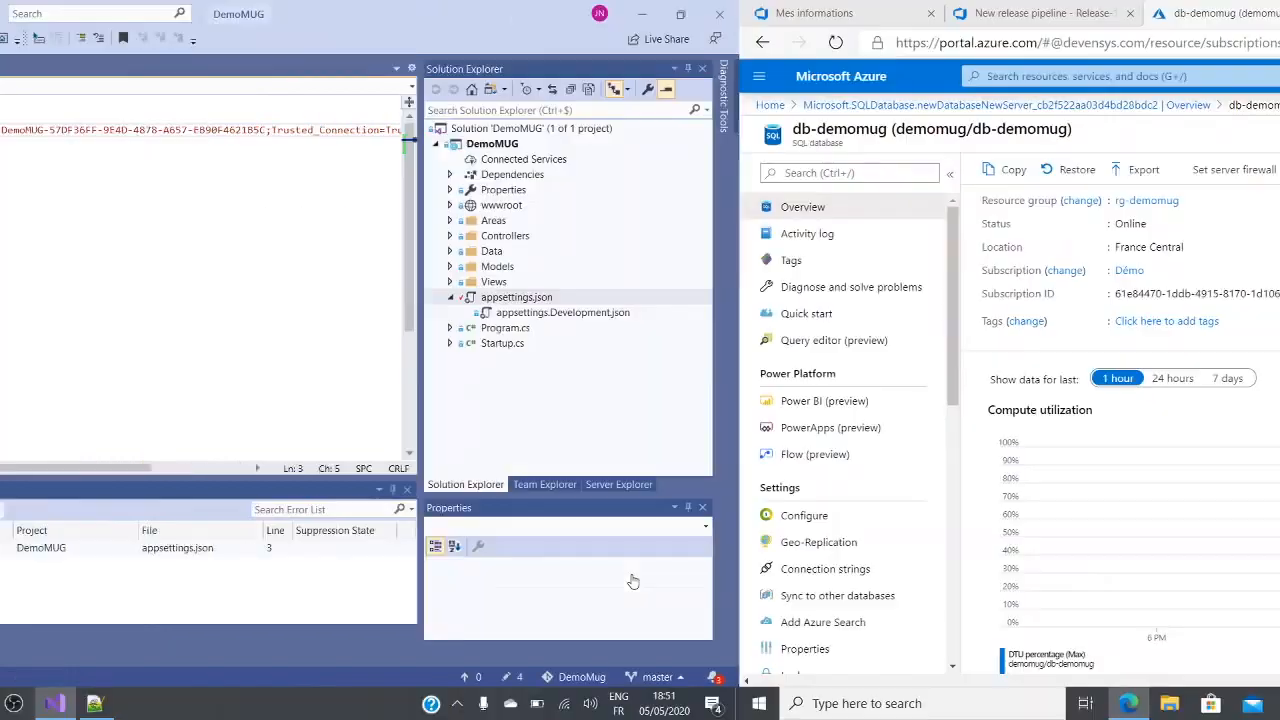
Step: Switch back to the Azure portal and open the configuration of the demomug App Service
left_click(1099, 13)
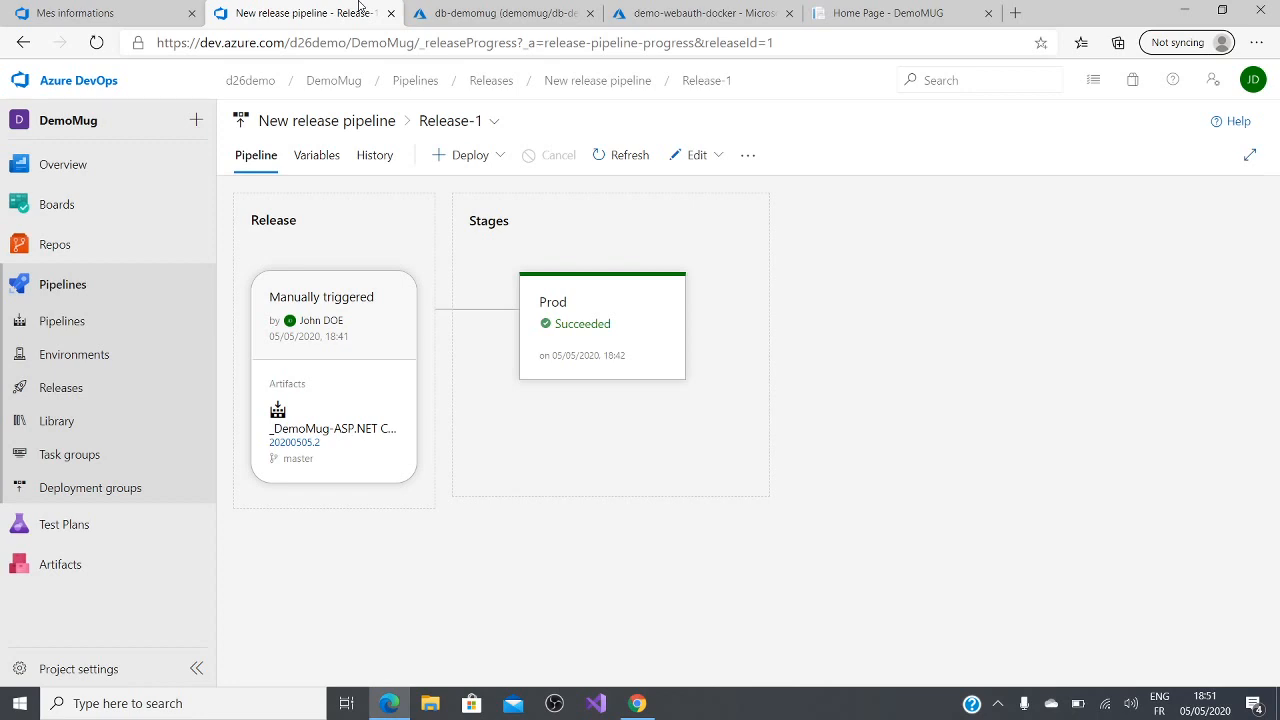
left_click(497, 12)
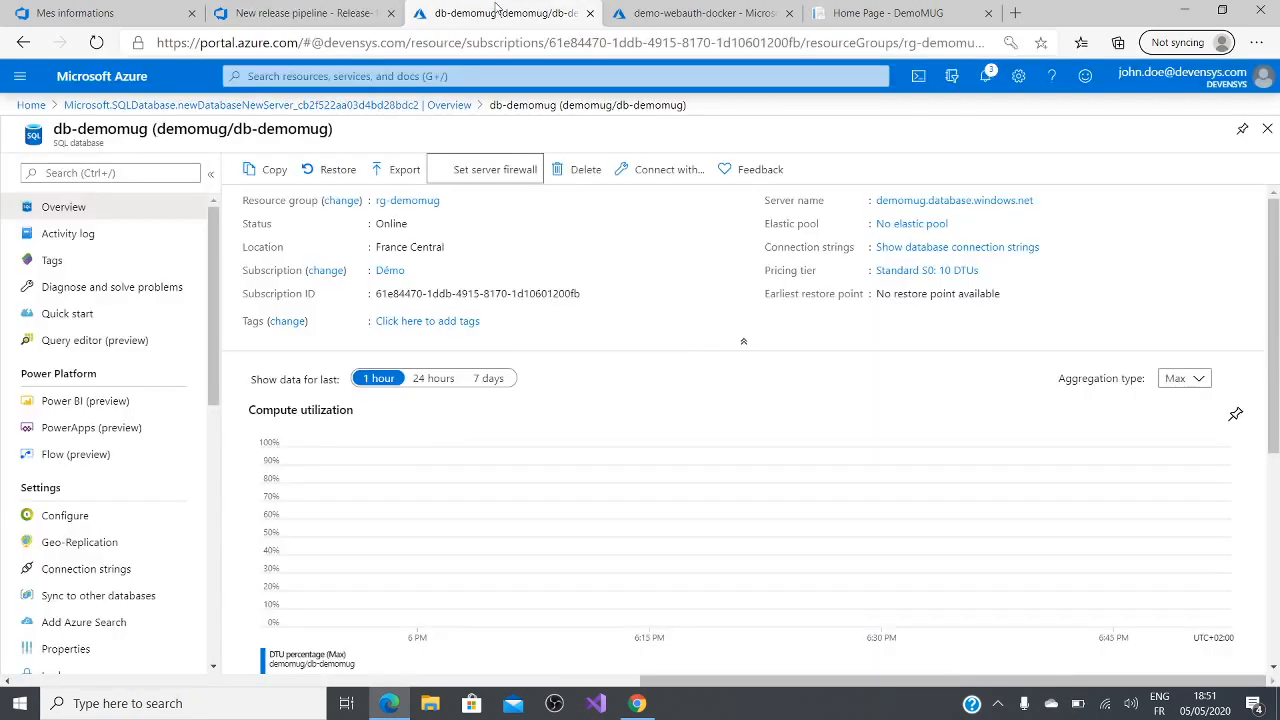
left_click(31, 105)
left_click(409, 172)
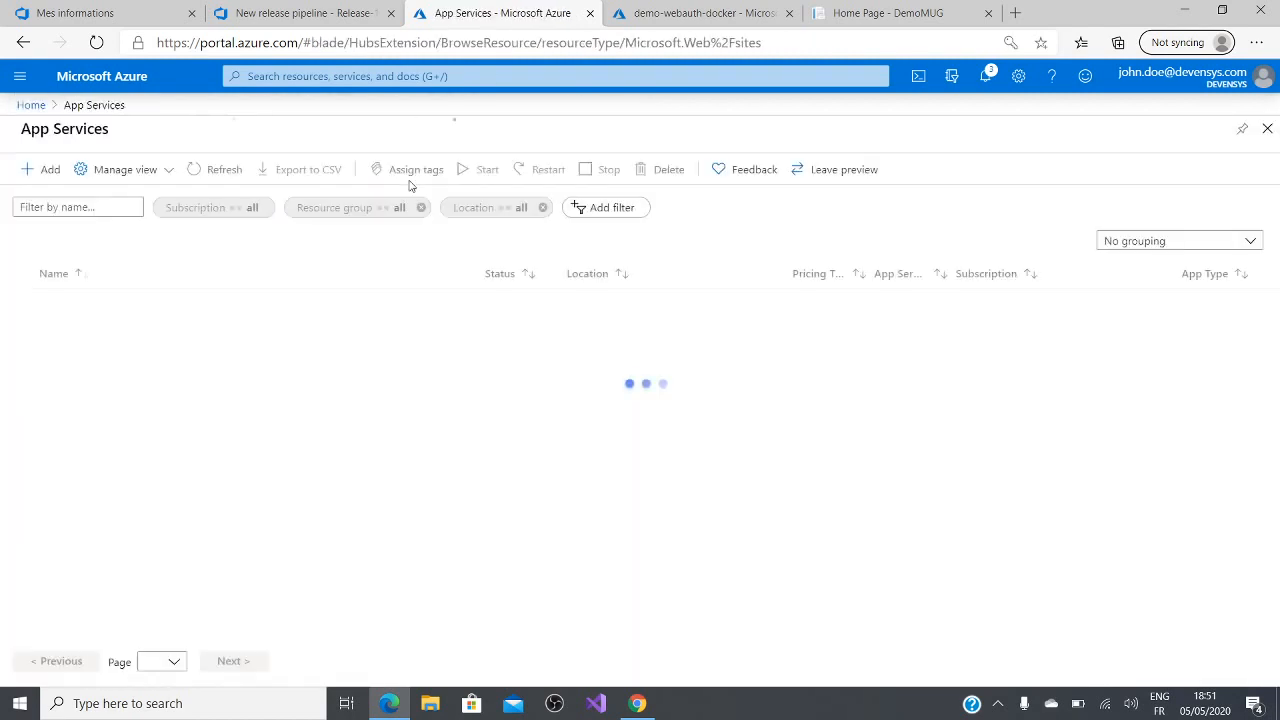
left_click(94, 358)
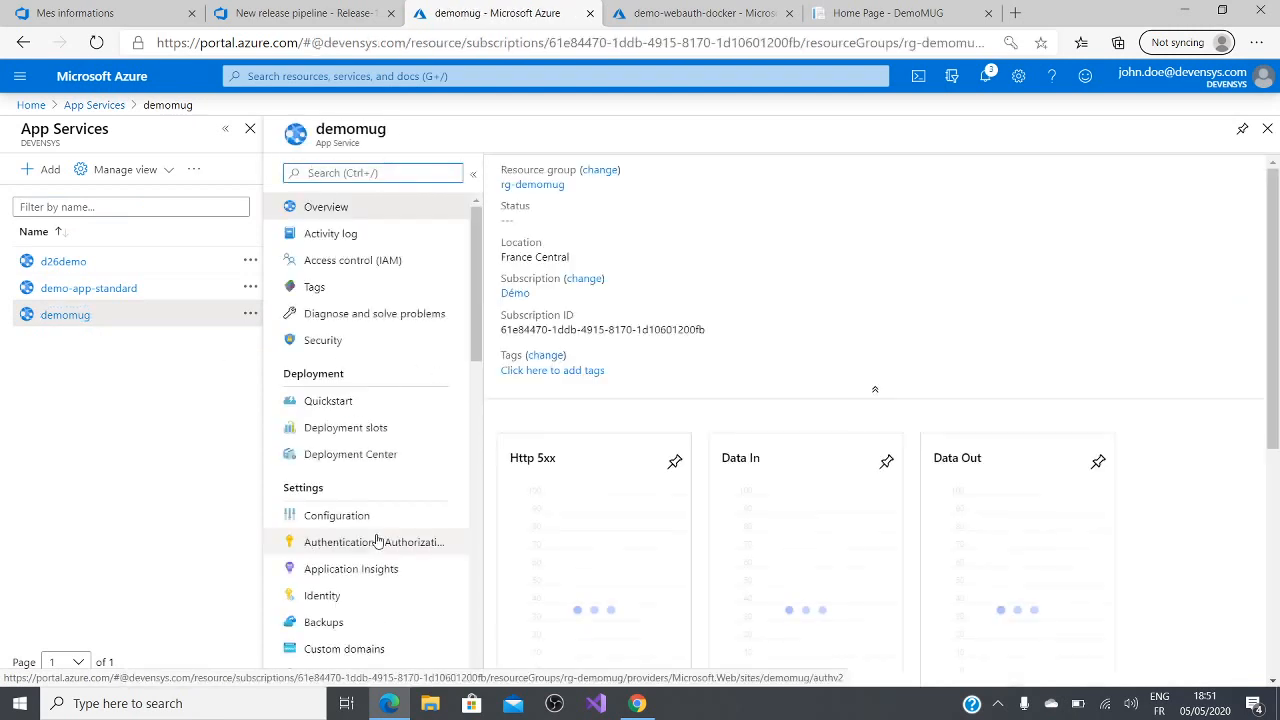
left_click(364, 522)
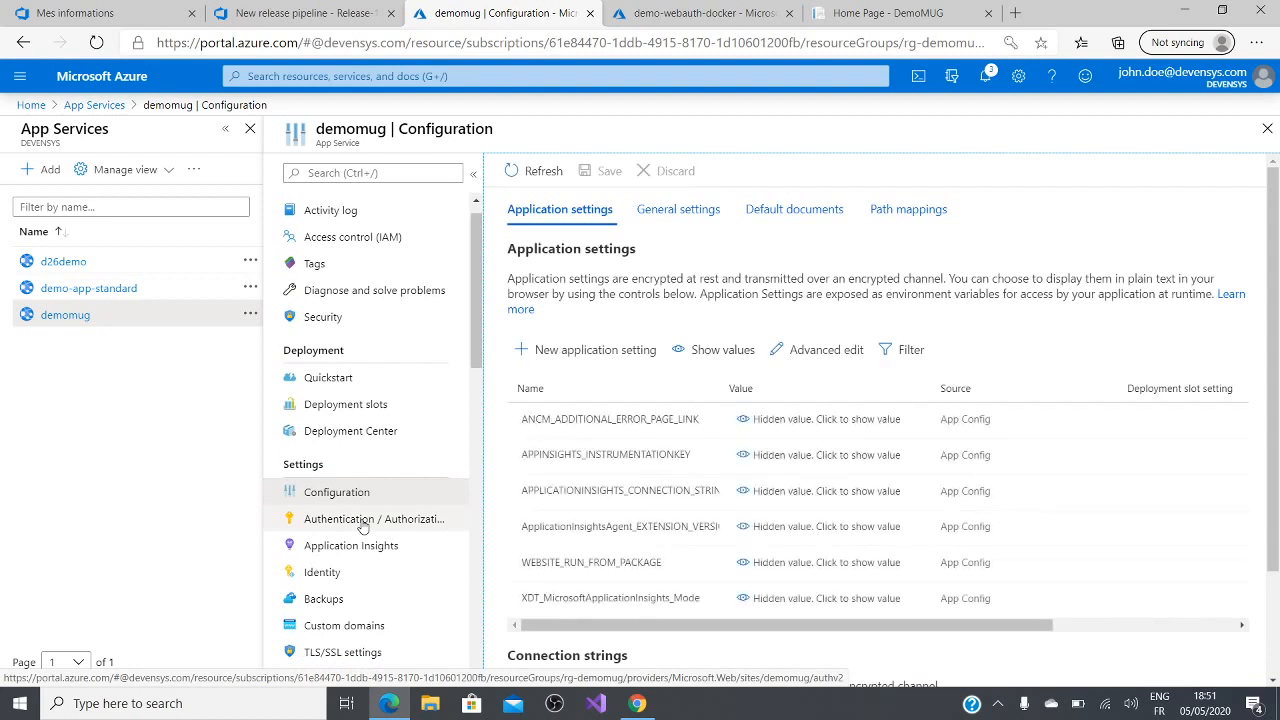
Step: Create a new connection string named DefaultConnection with the copied Azure SQL connection string as its value
scroll(1045, 300, "down", 2)
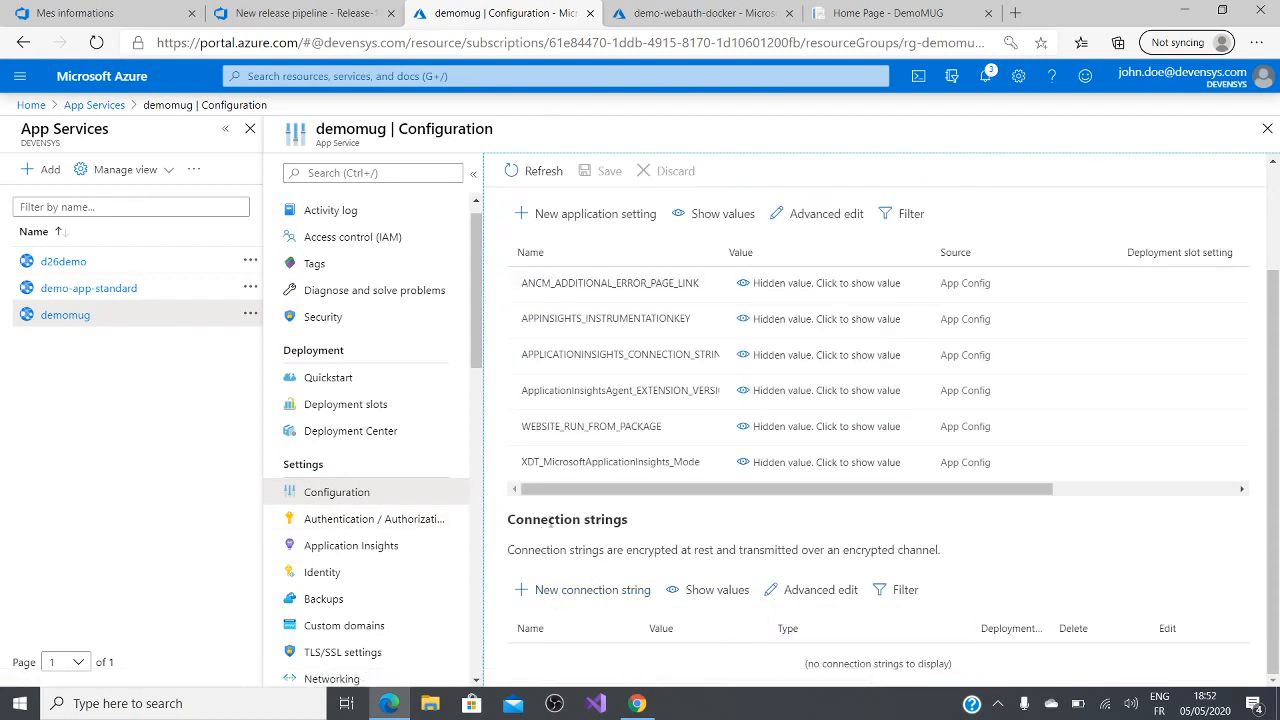
left_click(590, 590)
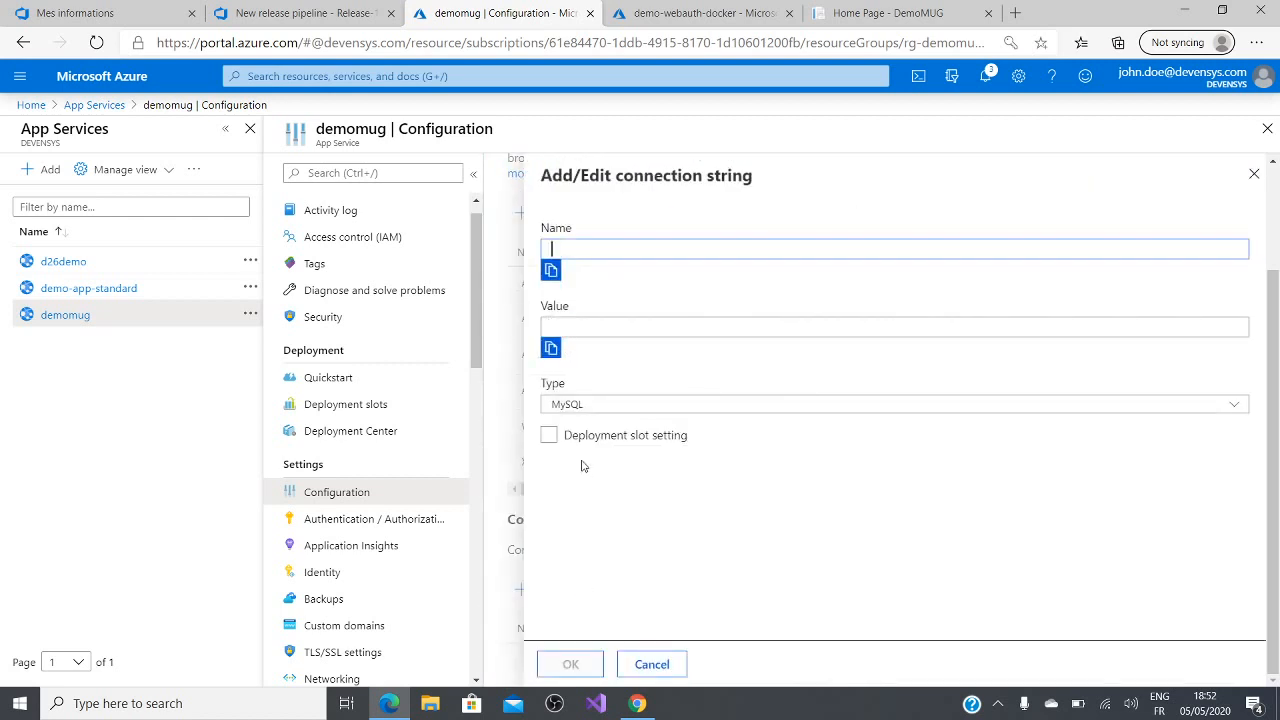
type("DefaultConnection")
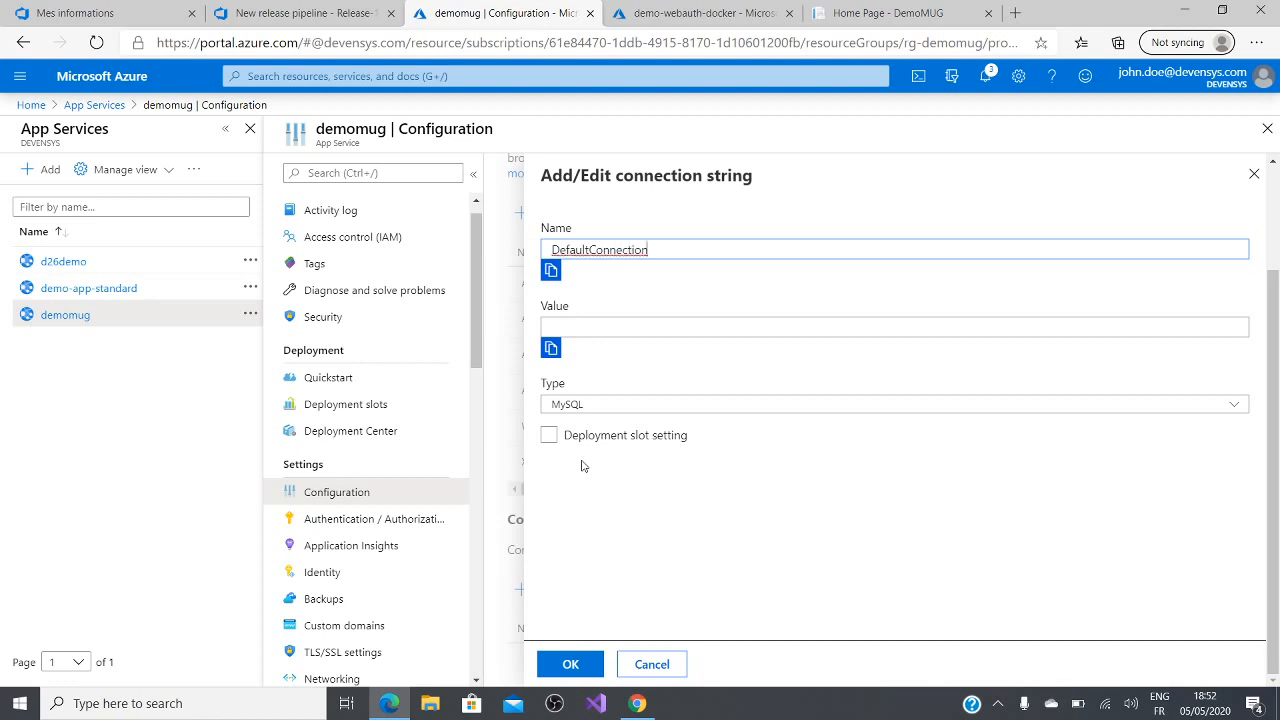
left_click(634, 328)
key("ctrl+v")
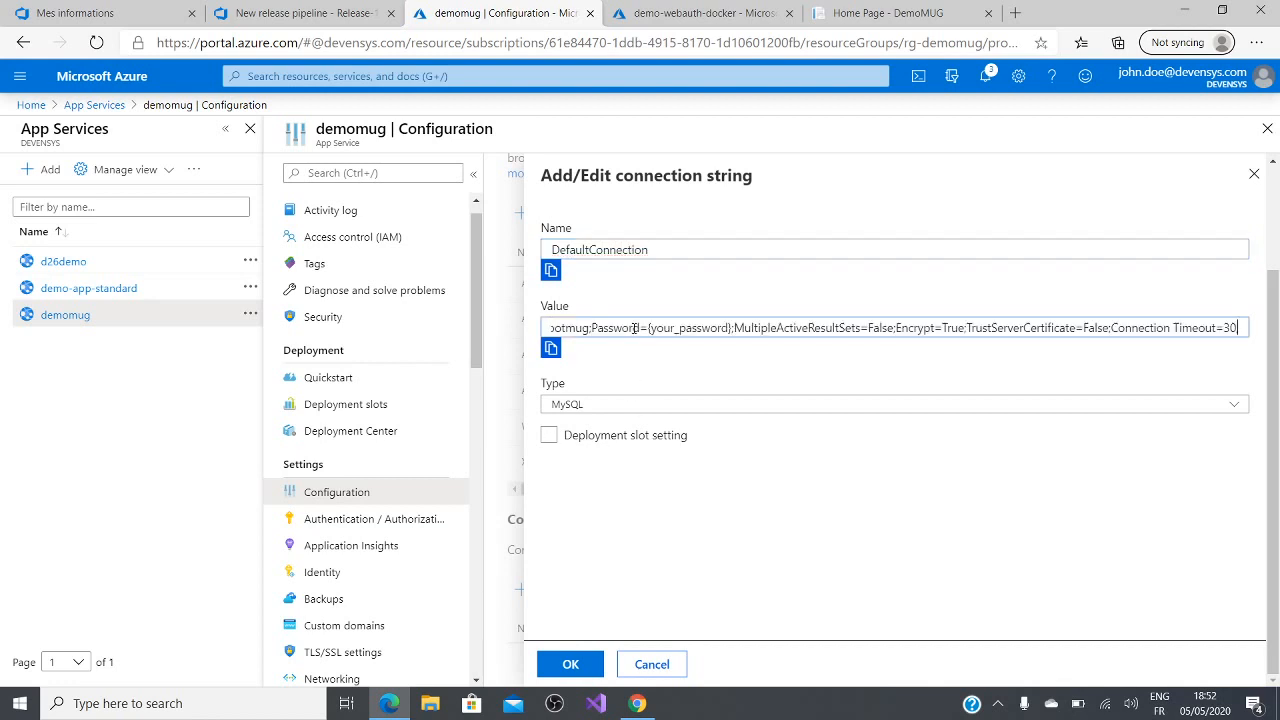
Step: Set the connection string's type to SQLAzure, save the configuration and accept the application restart
left_click(1231, 405)
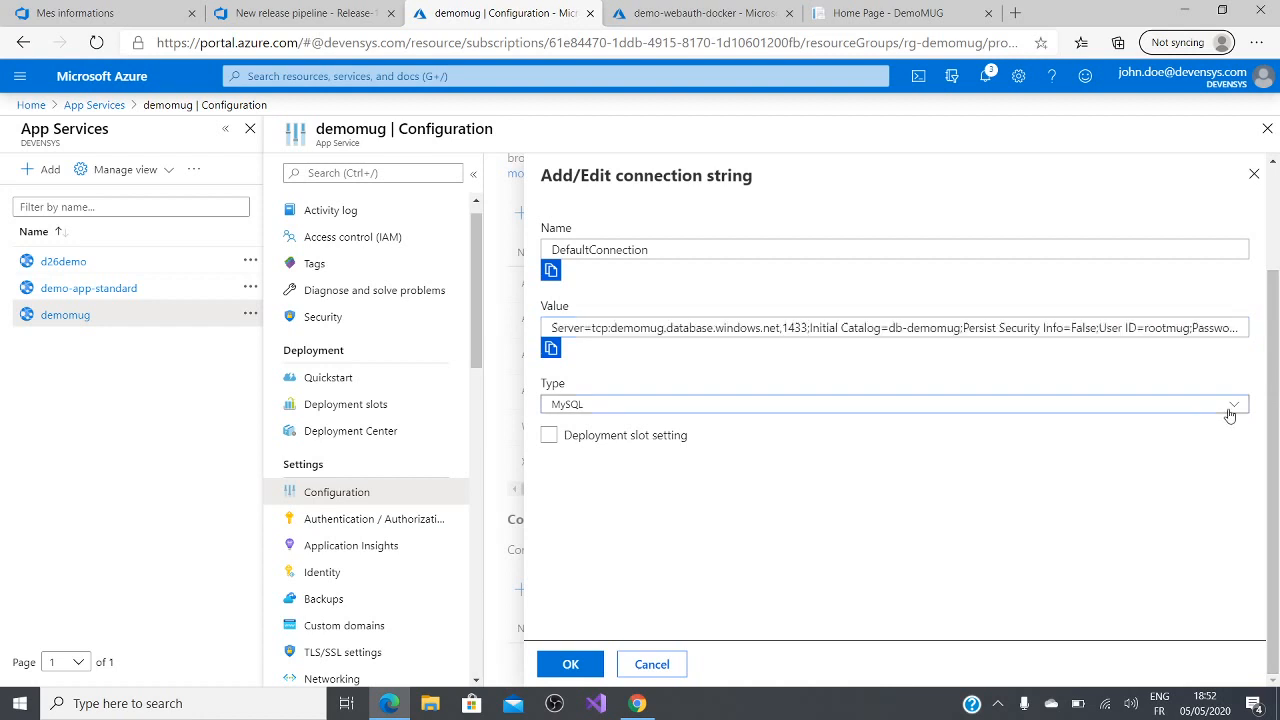
left_click(943, 465)
left_click(574, 665)
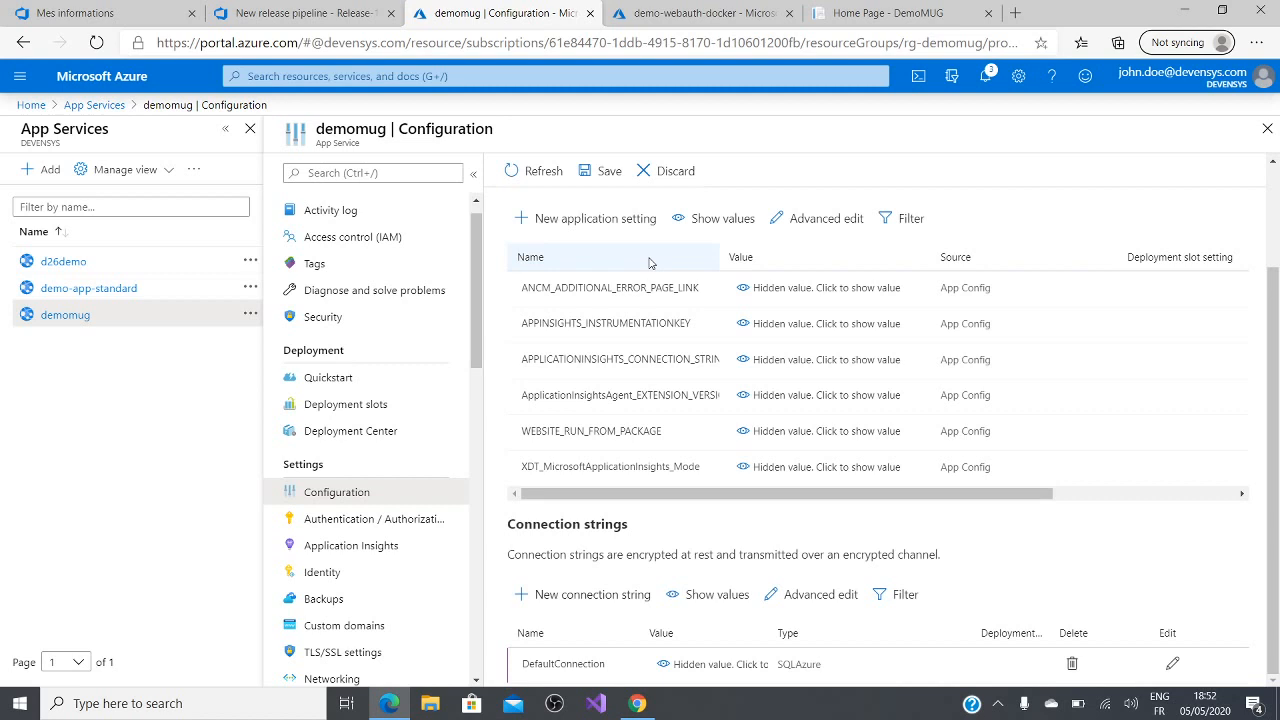
left_click(600, 171)
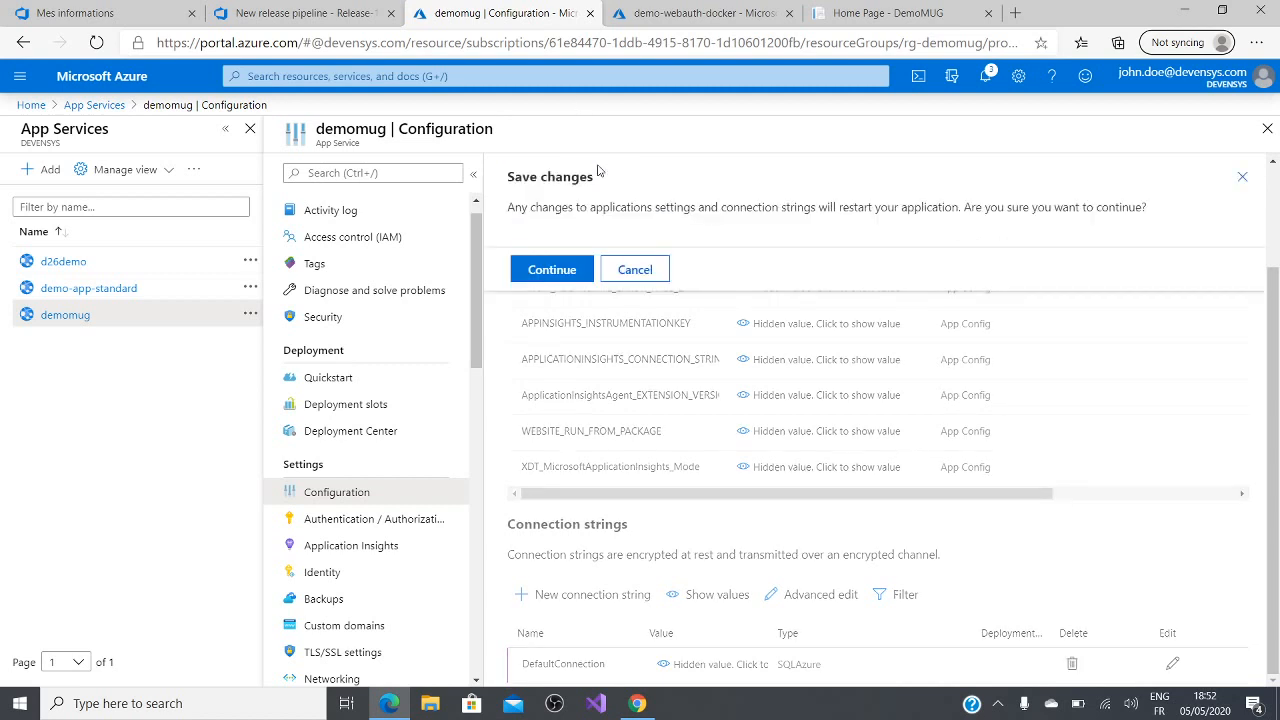
left_click(575, 270)
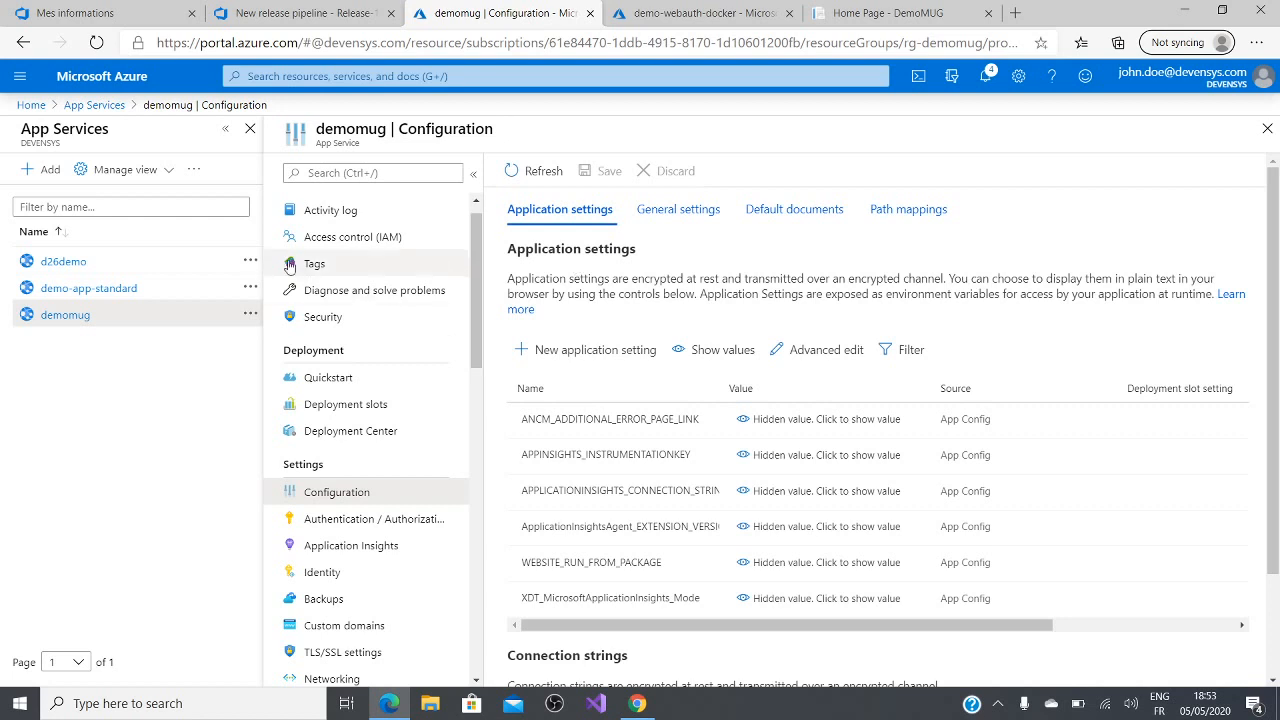
Step: Open the deployment slots of the demomug App Service
scroll(335, 315, "up", 1)
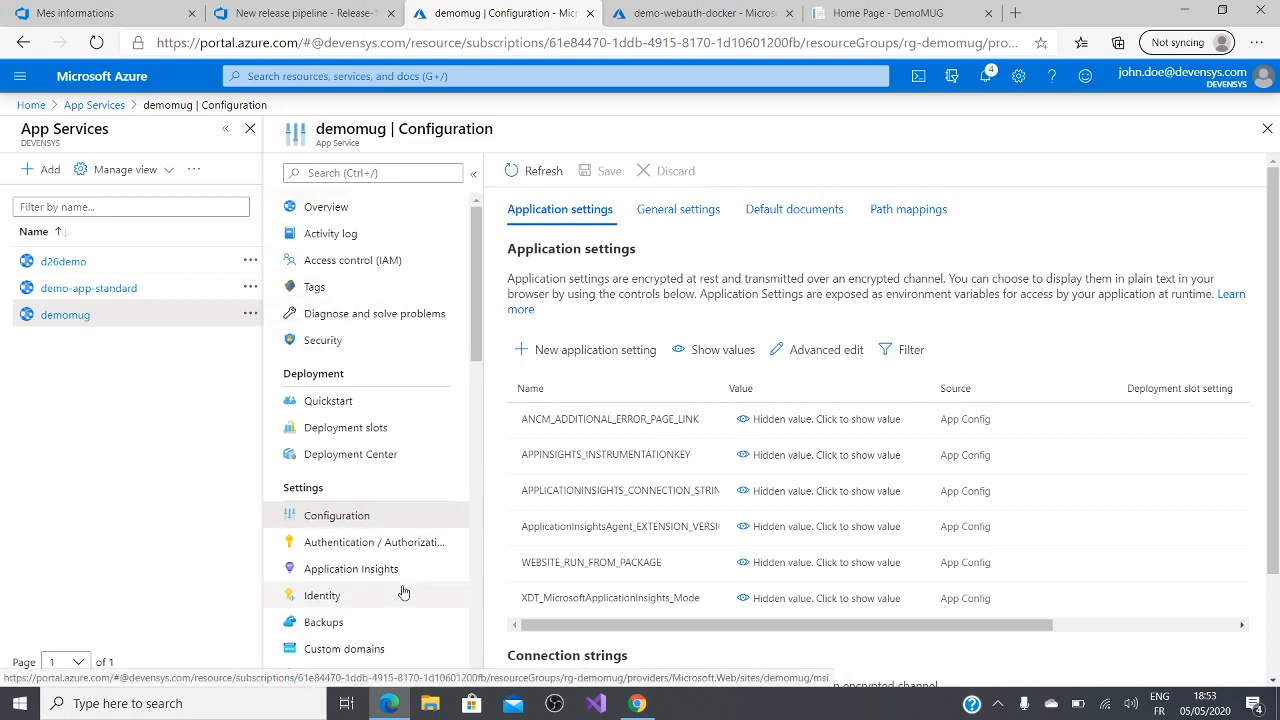
scroll(443, 517, "down", 3)
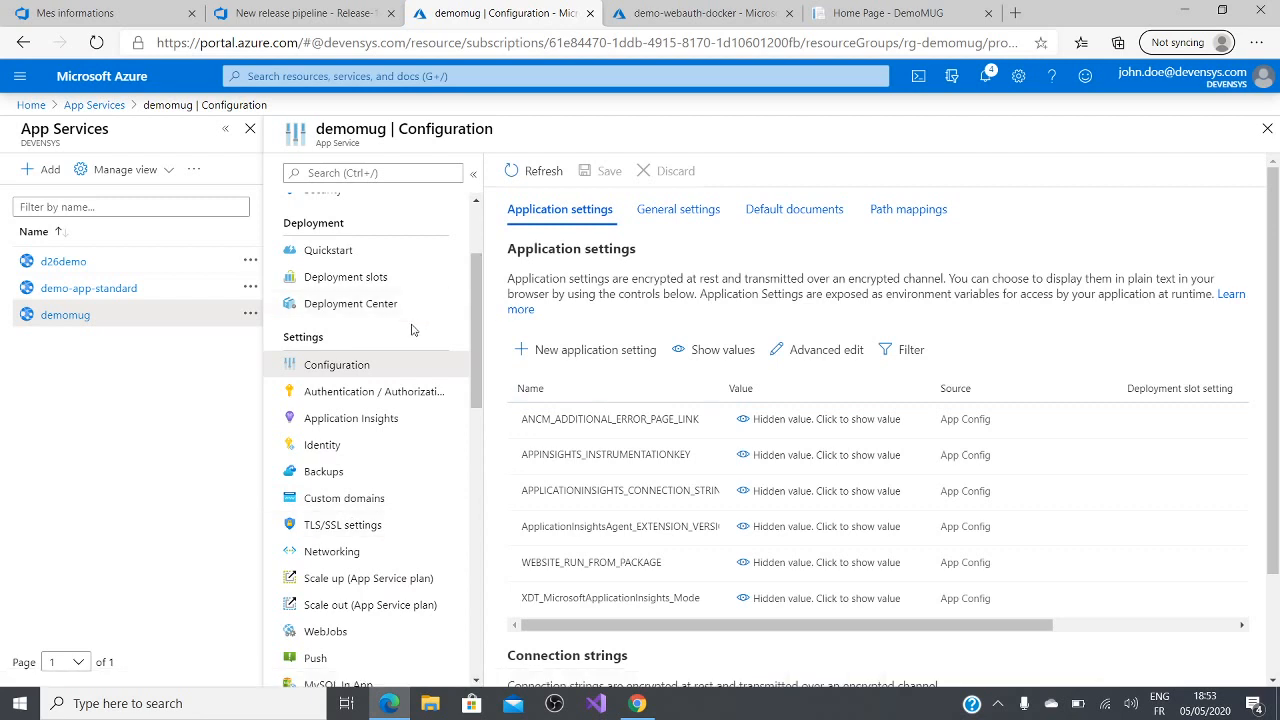
scroll(415, 330, "up", 1)
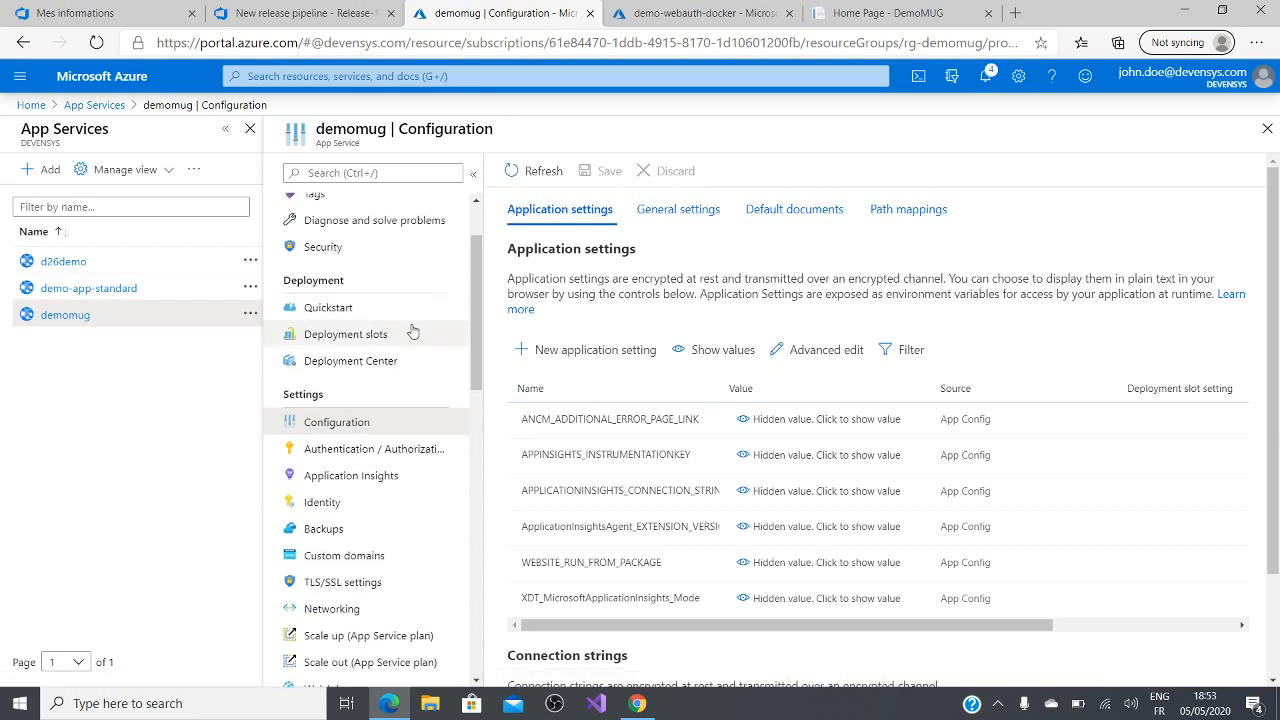
left_click(352, 335)
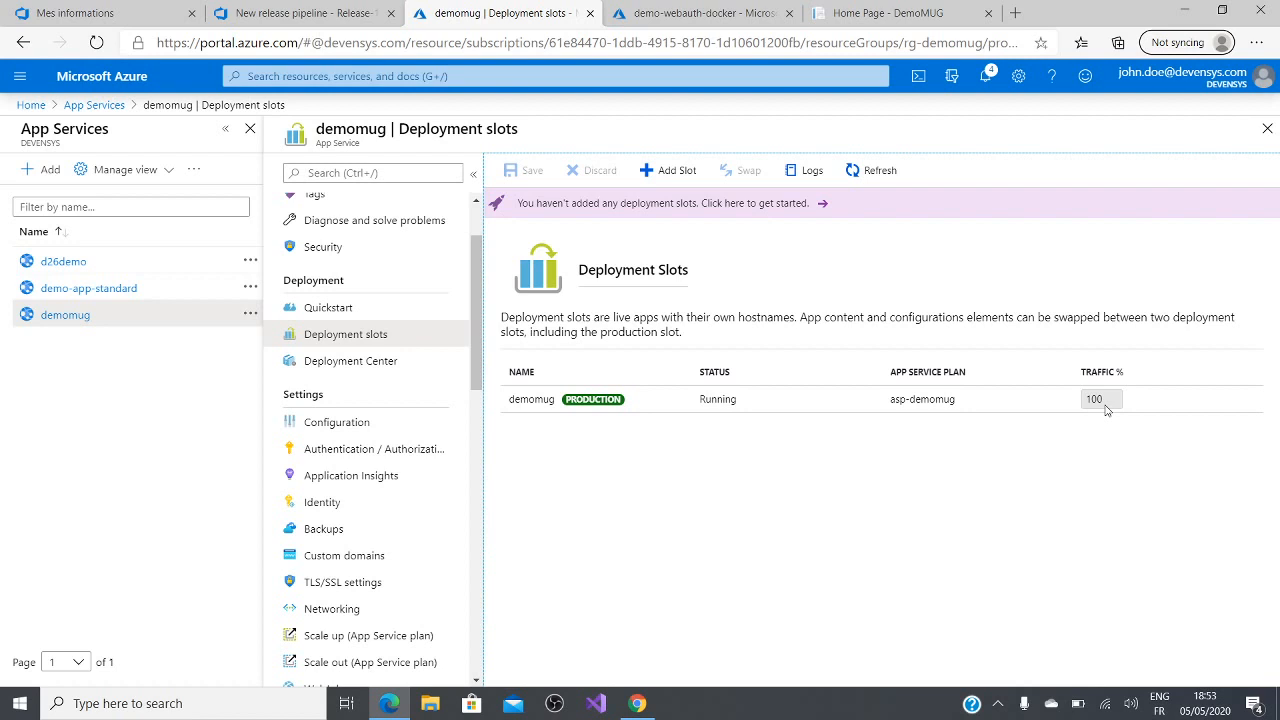
Step: Add a deployment slot named preproduction that clones its settings from demomug
left_click(670, 170)
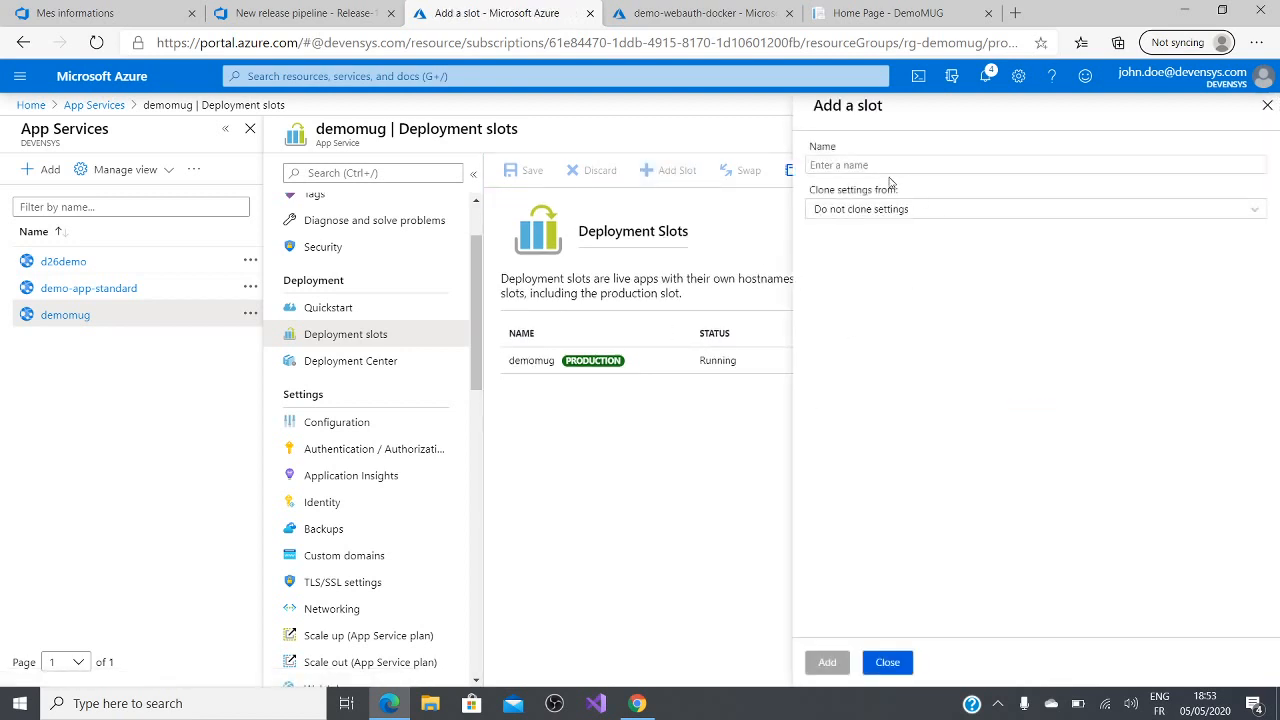
left_click(885, 166)
type("preproduction")
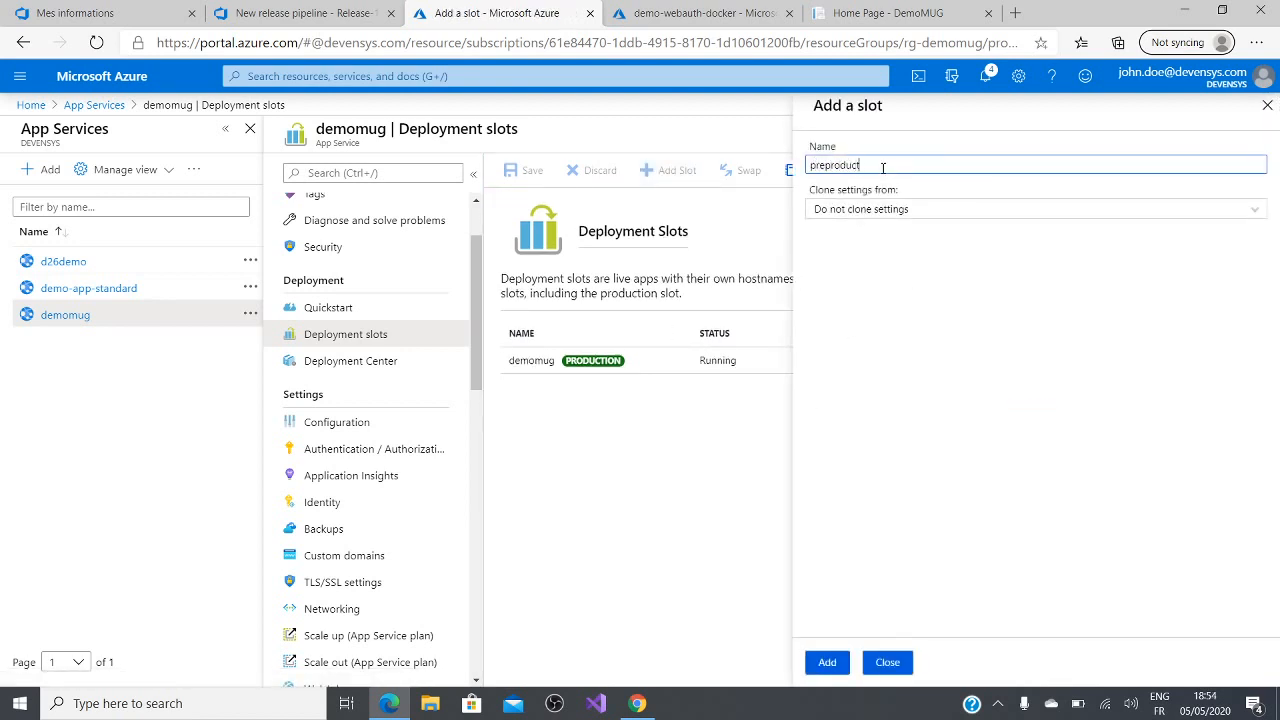
left_click(906, 219)
left_click(888, 264)
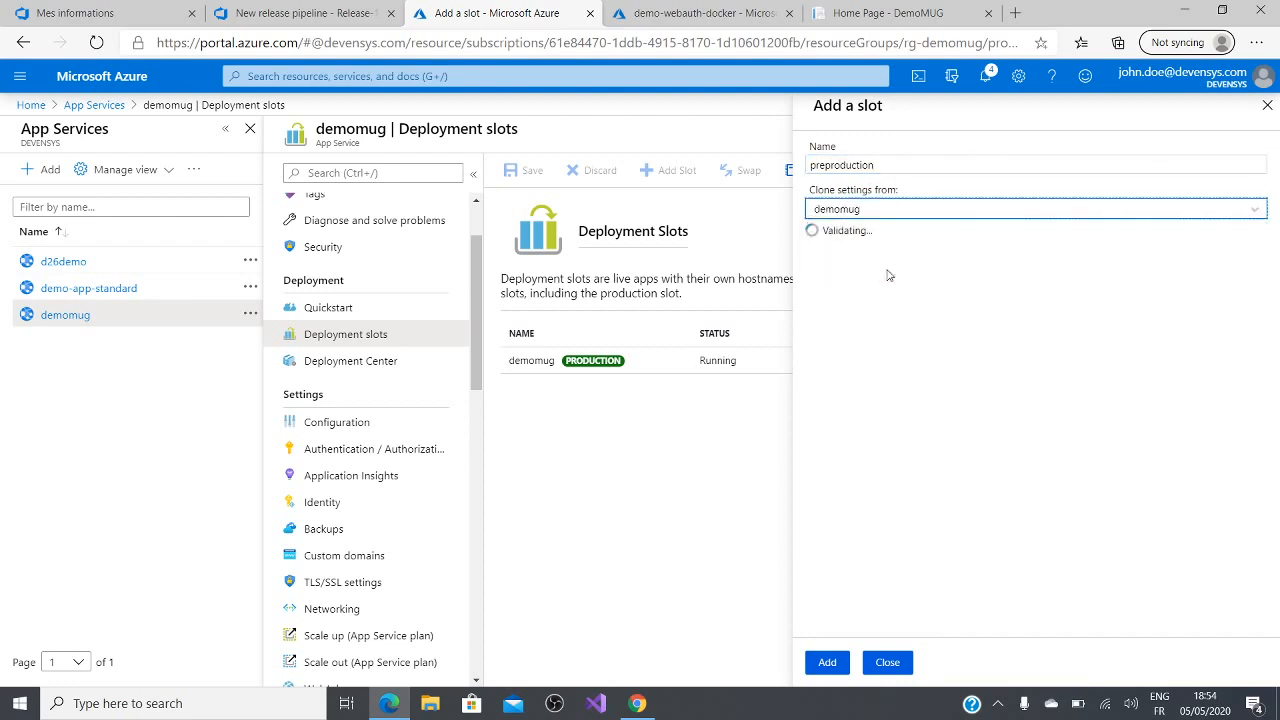
left_click(828, 662)
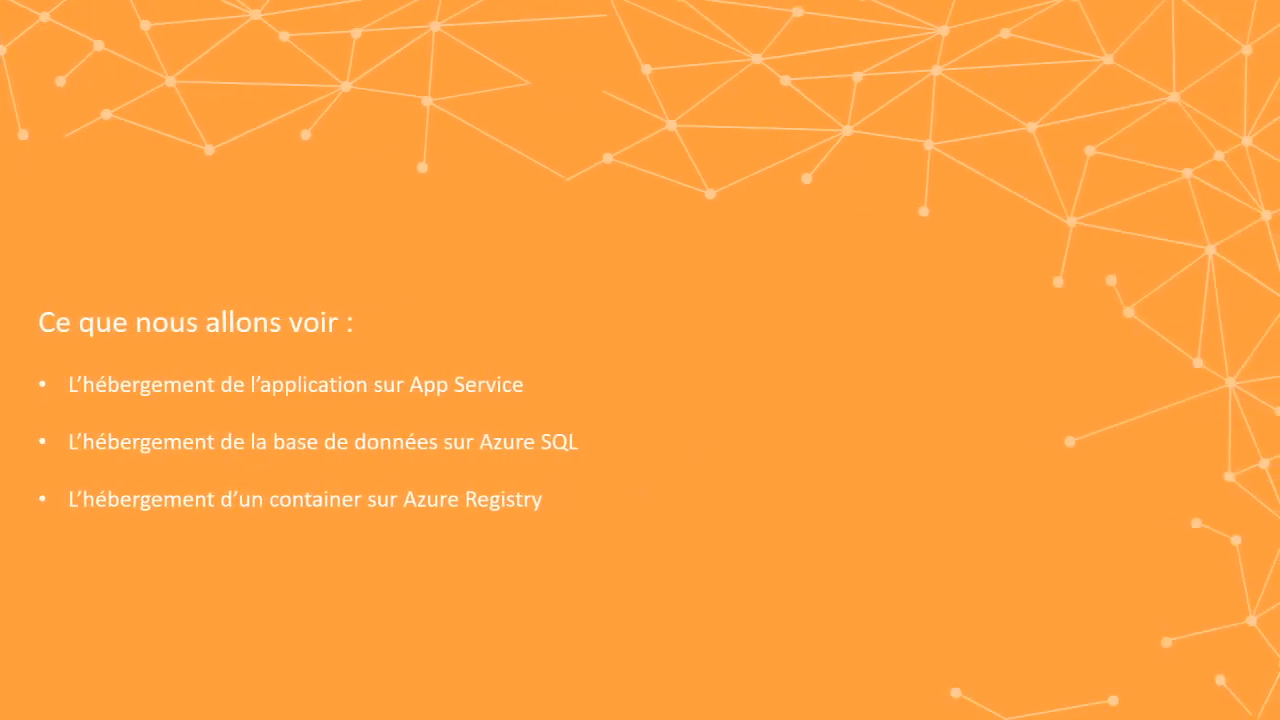
key("Right")
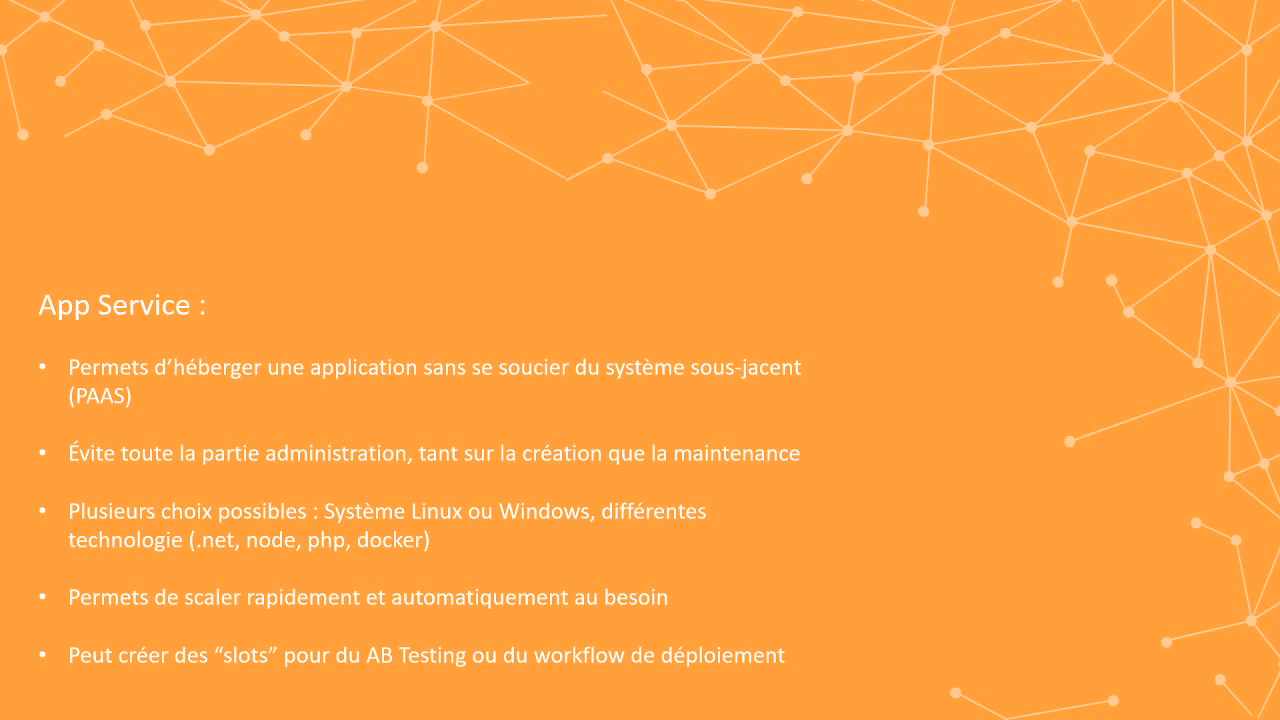
key("Right")
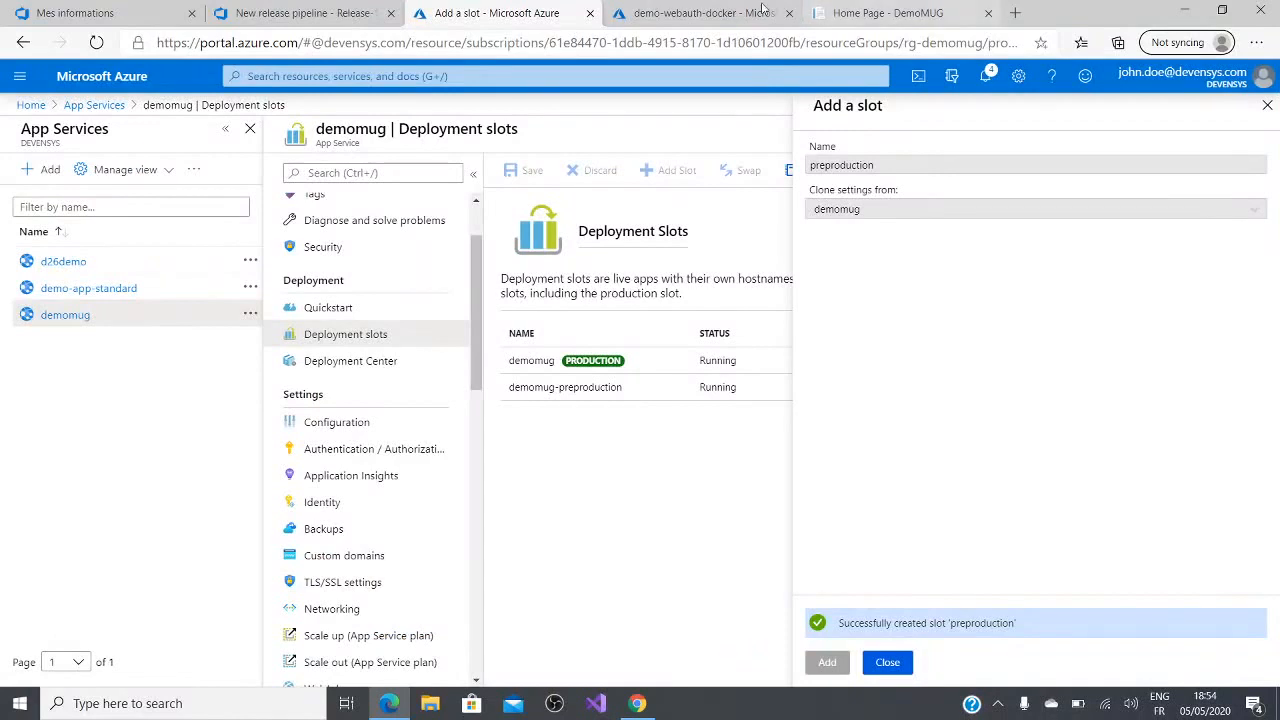
Step: Switch to the container registry's browser tab and open the db-demomug database from the portal's SQL databases
left_click(718, 10)
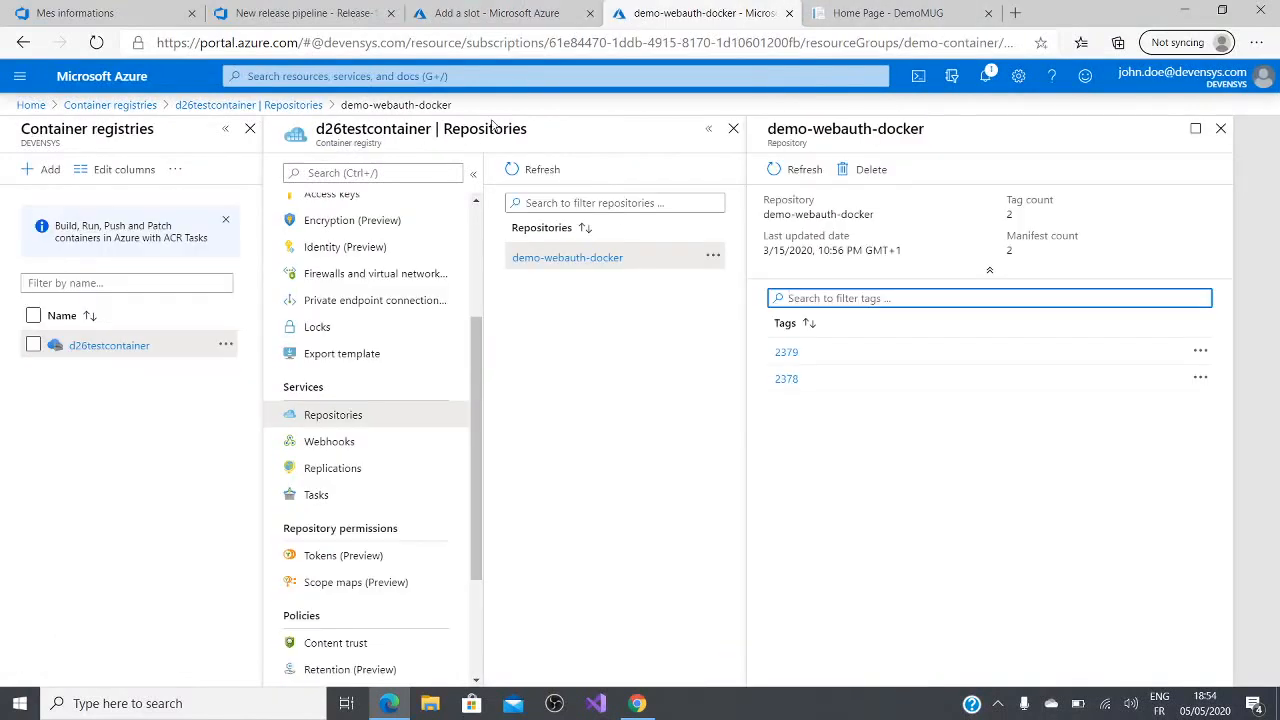
left_click(38, 107)
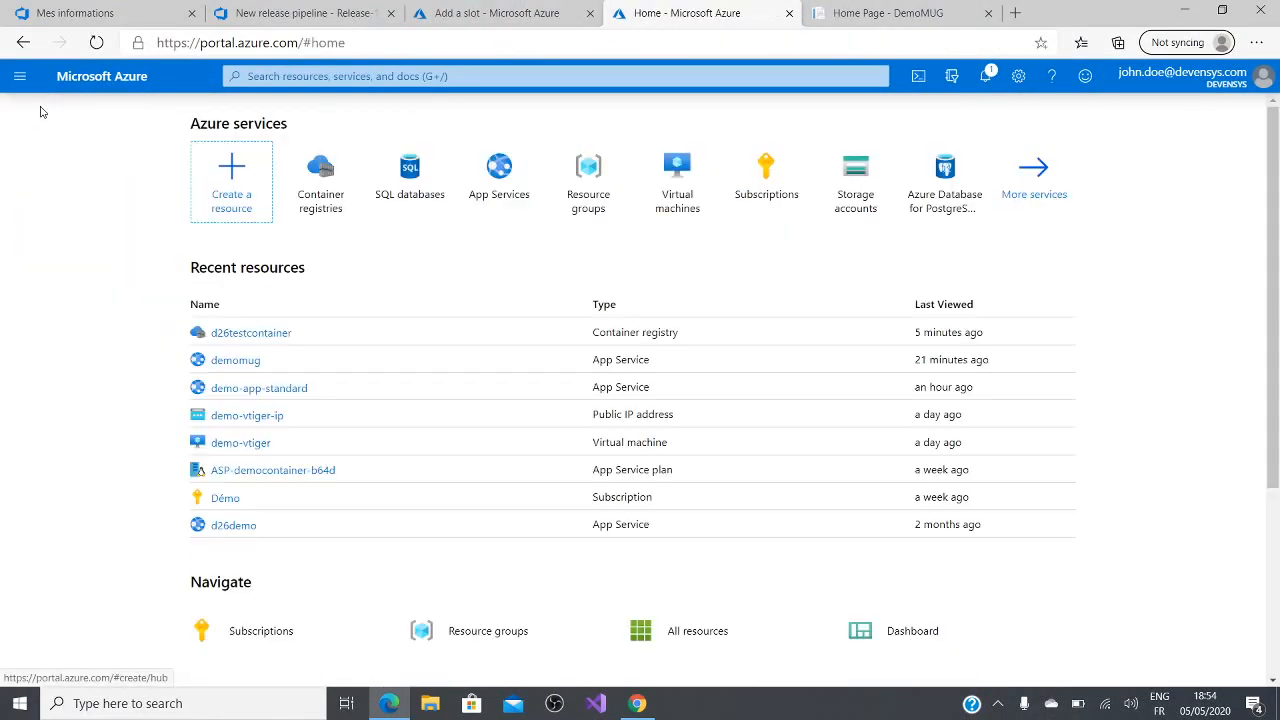
left_click(411, 178)
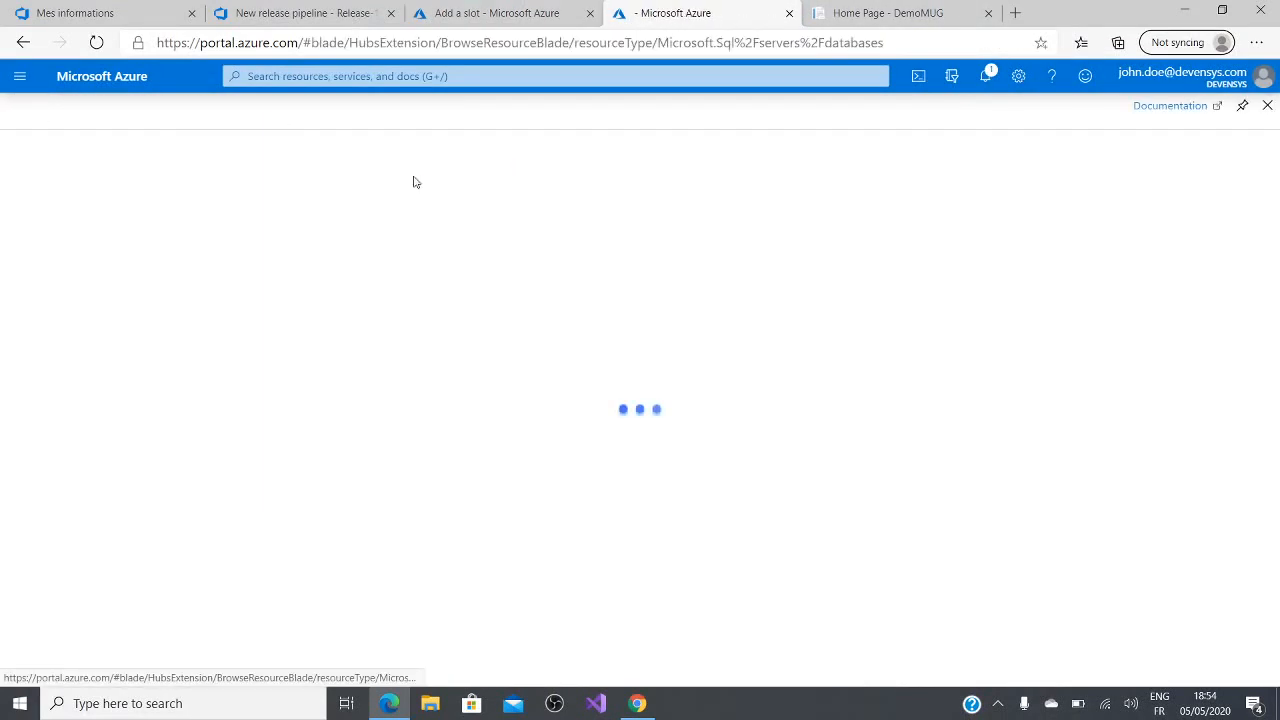
left_click(123, 379)
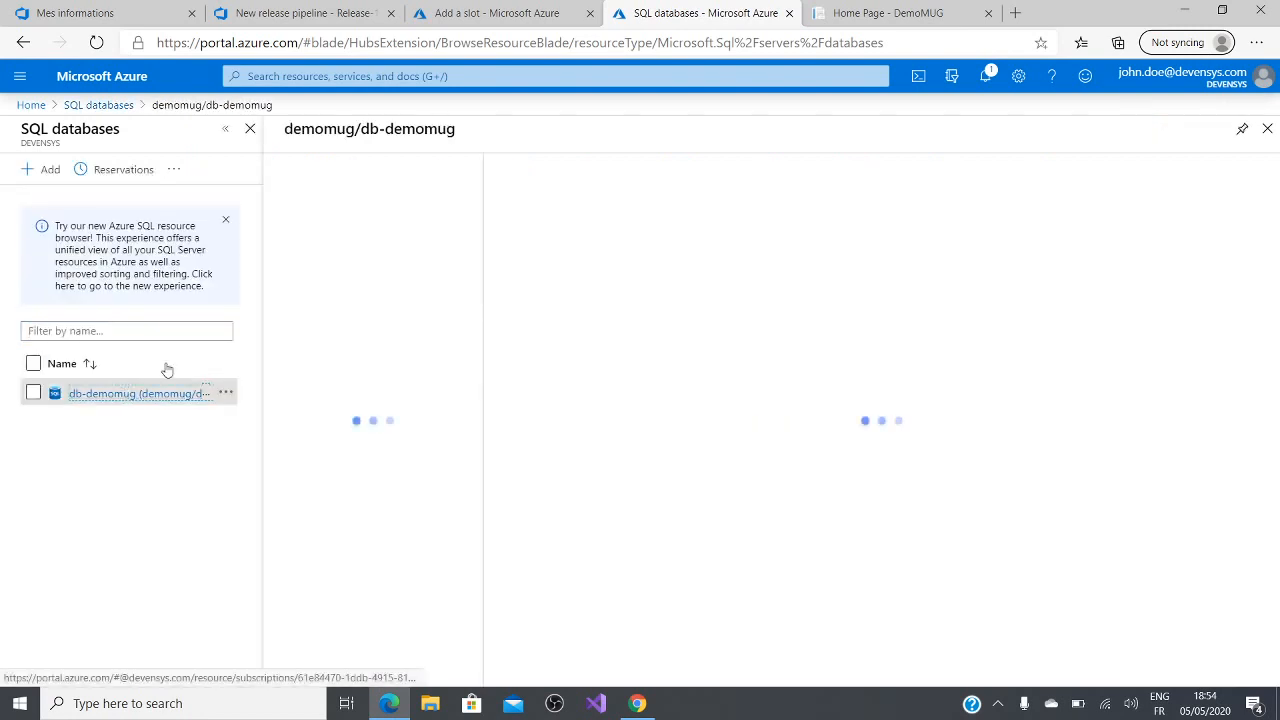
Step: Review db-demomug's performance overview, performance recommendations, Query Performance Insight and automatic tuning pages
scroll(357, 514, "down", 5)
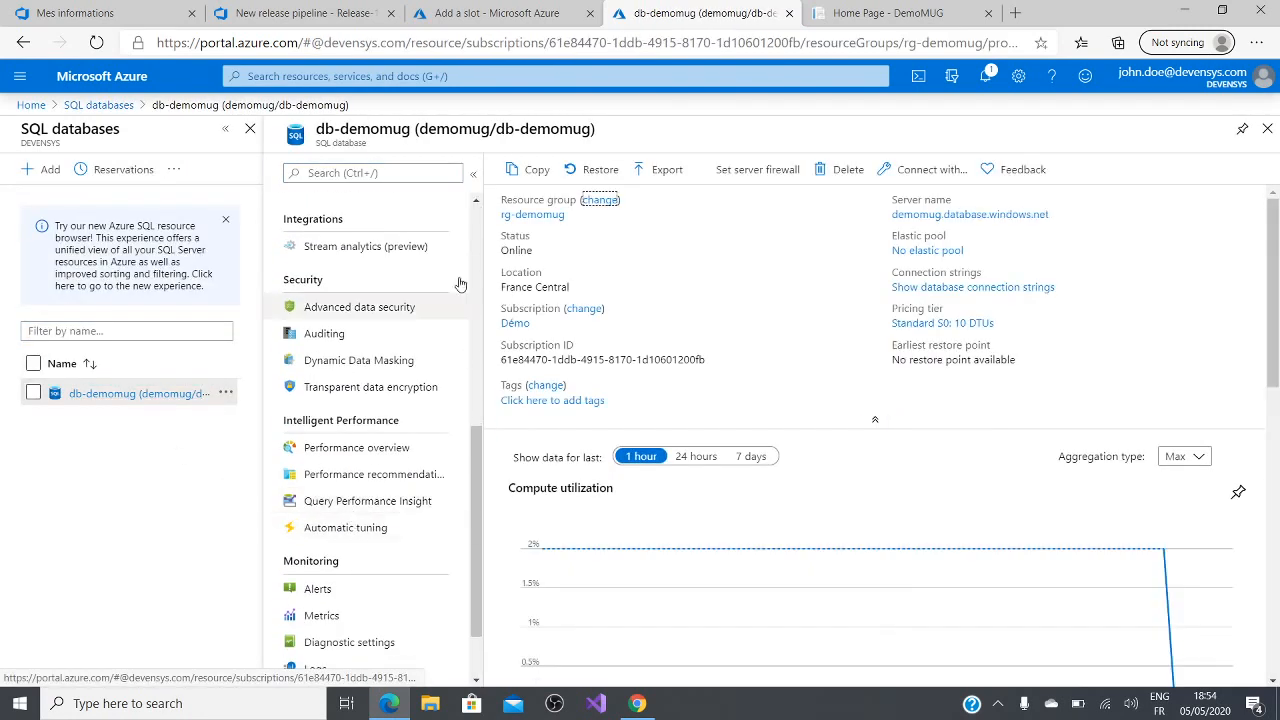
scroll(359, 540, "down", 2)
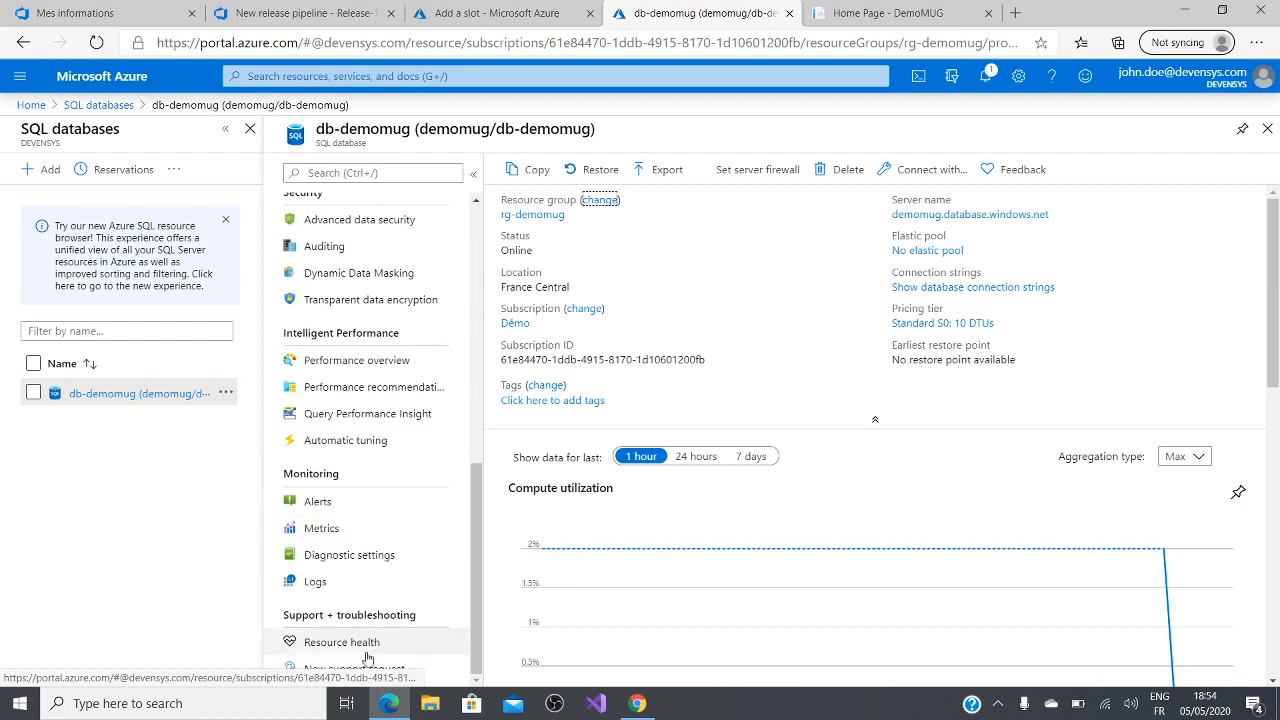
left_click(410, 373)
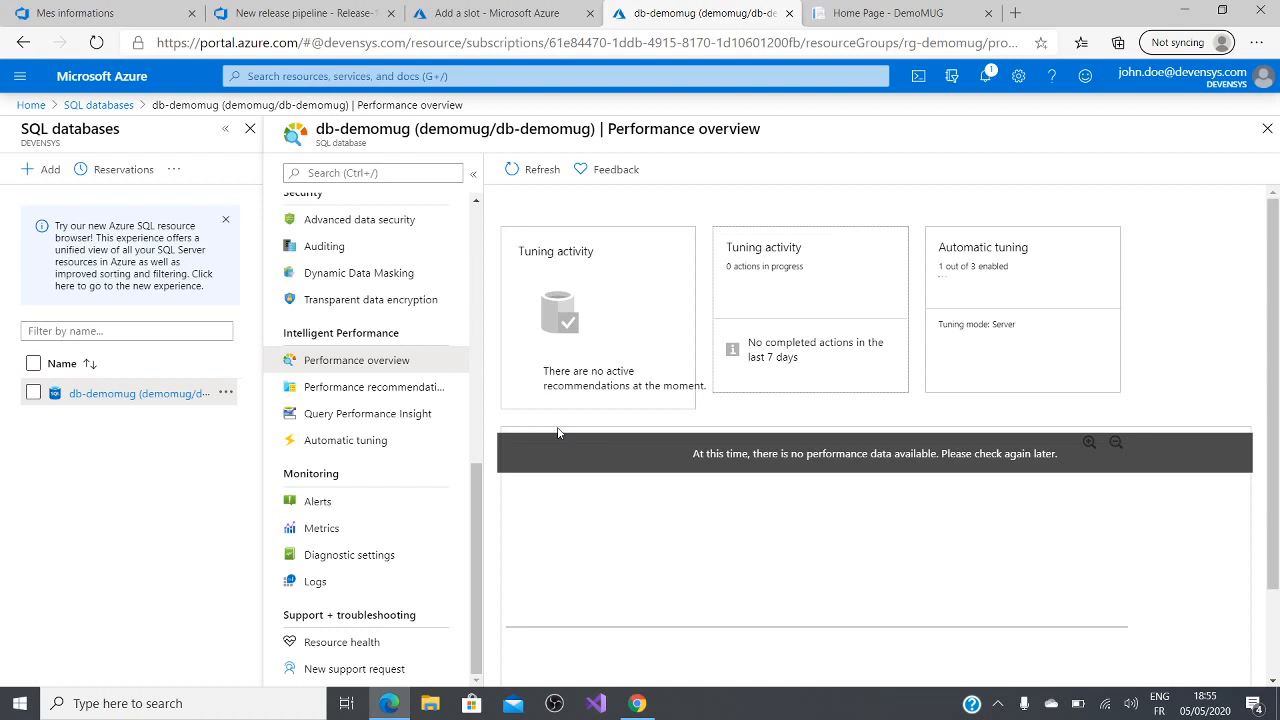
left_click(404, 389)
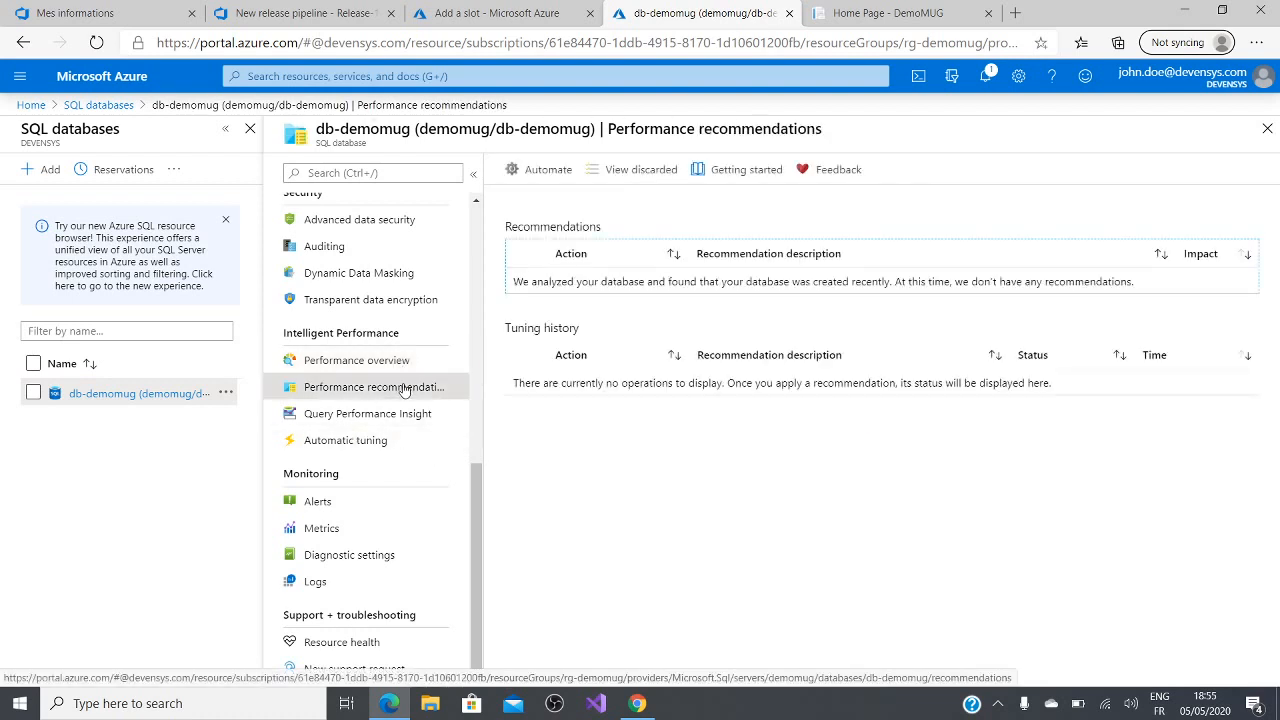
left_click(399, 413)
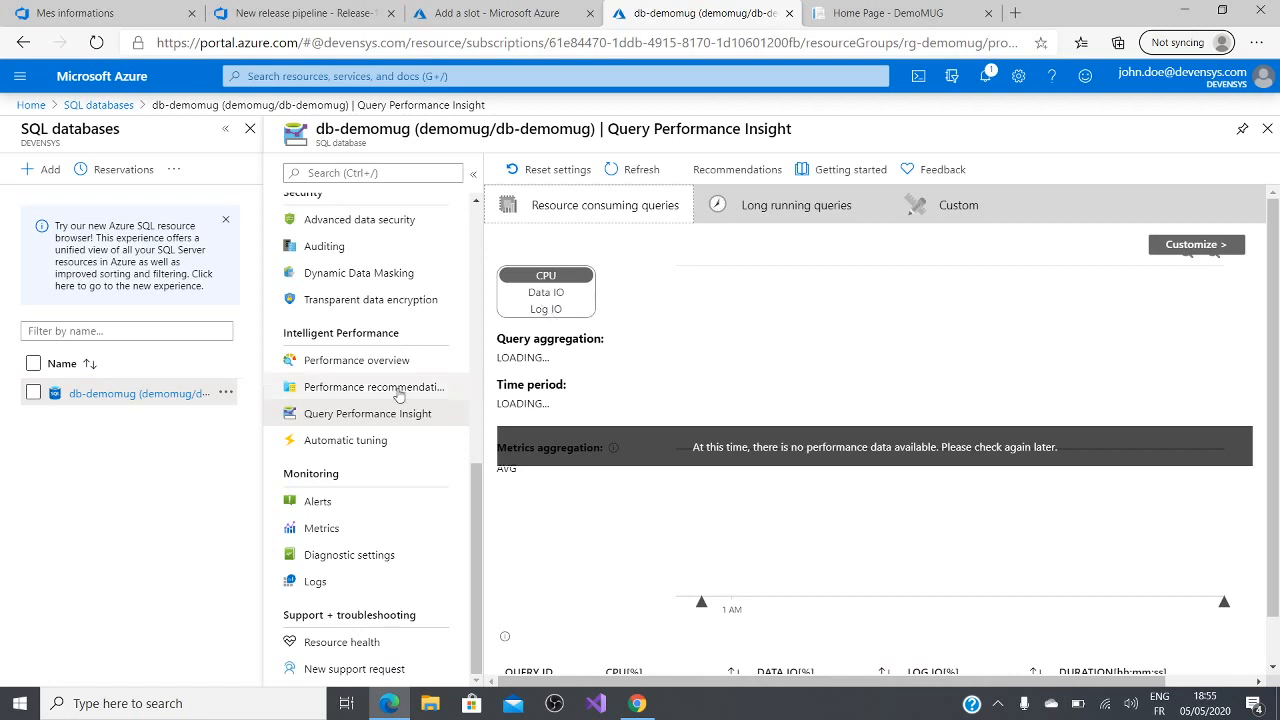
left_click(350, 452)
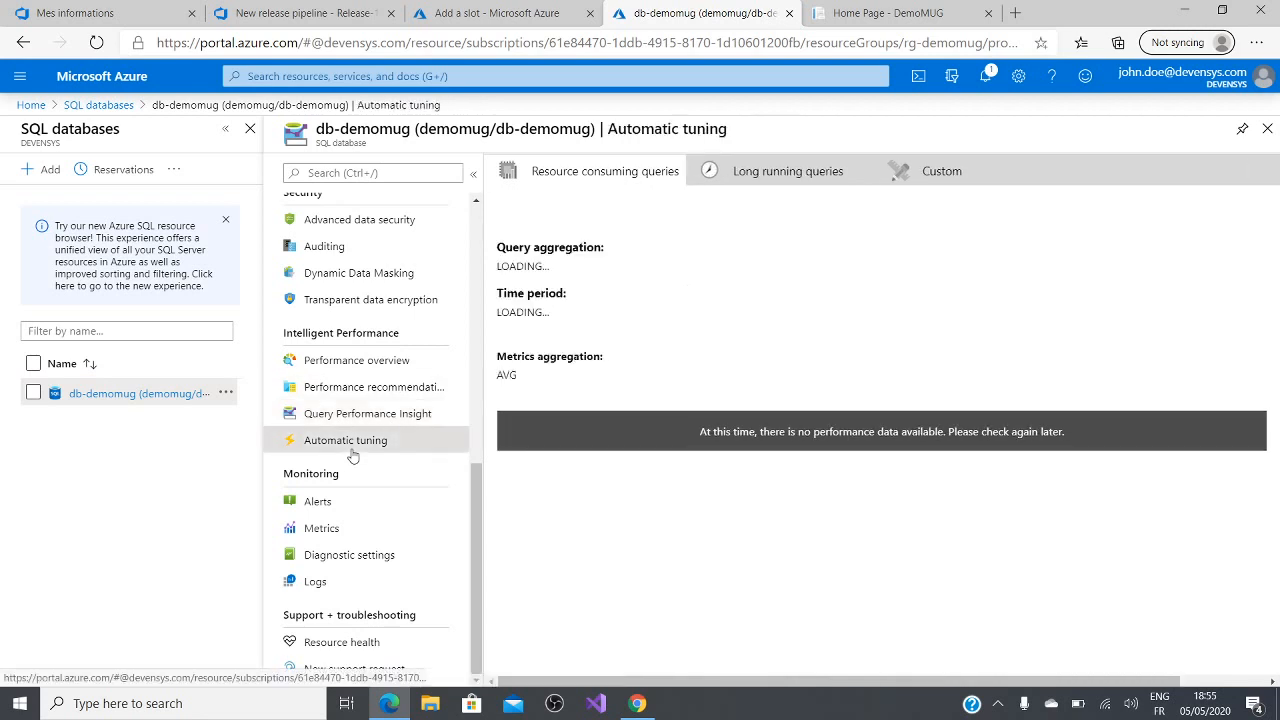
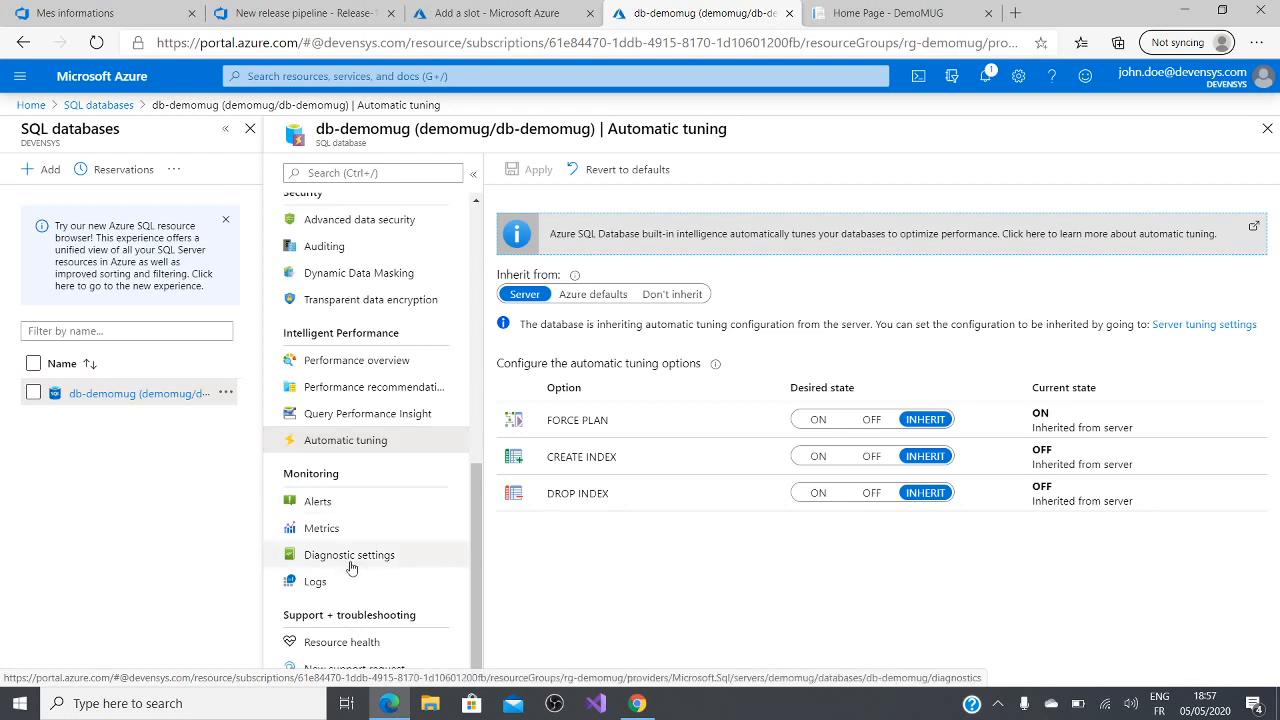
Step: Switch back to the demomug App Service's browser tab and open its Application Insights settings
scroll(370, 420, "up", 10)
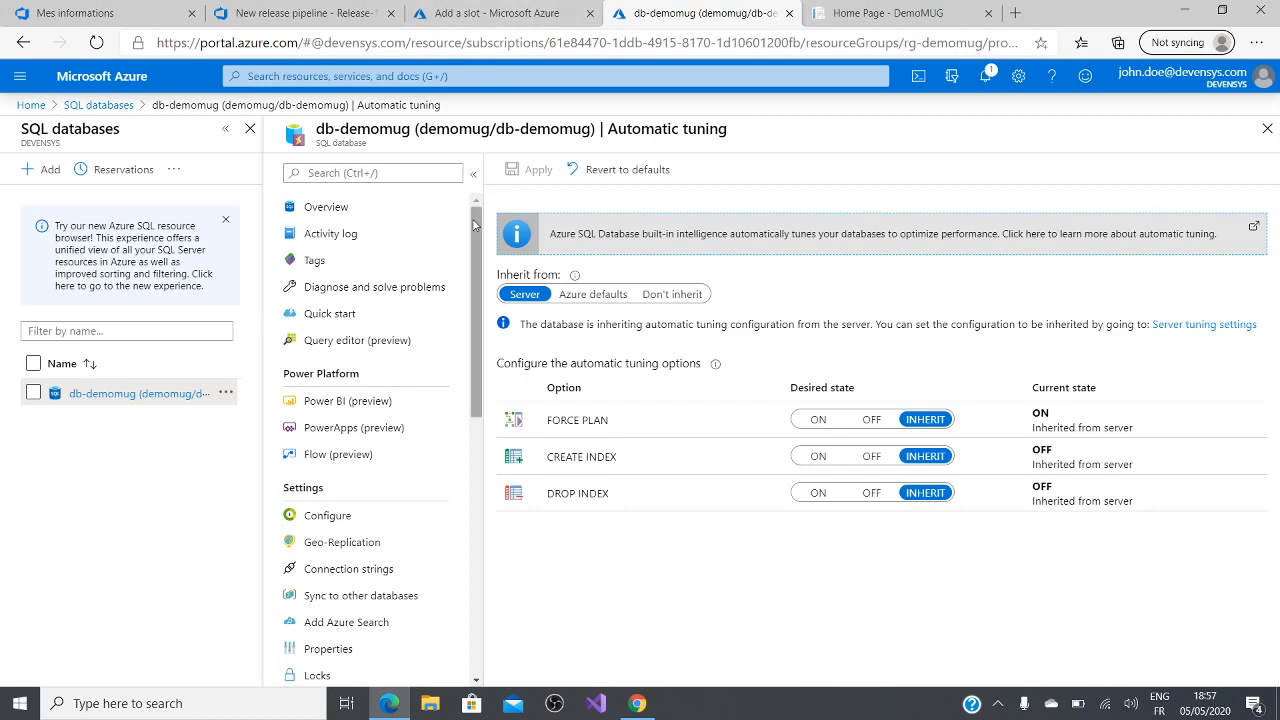
left_click(505, 14)
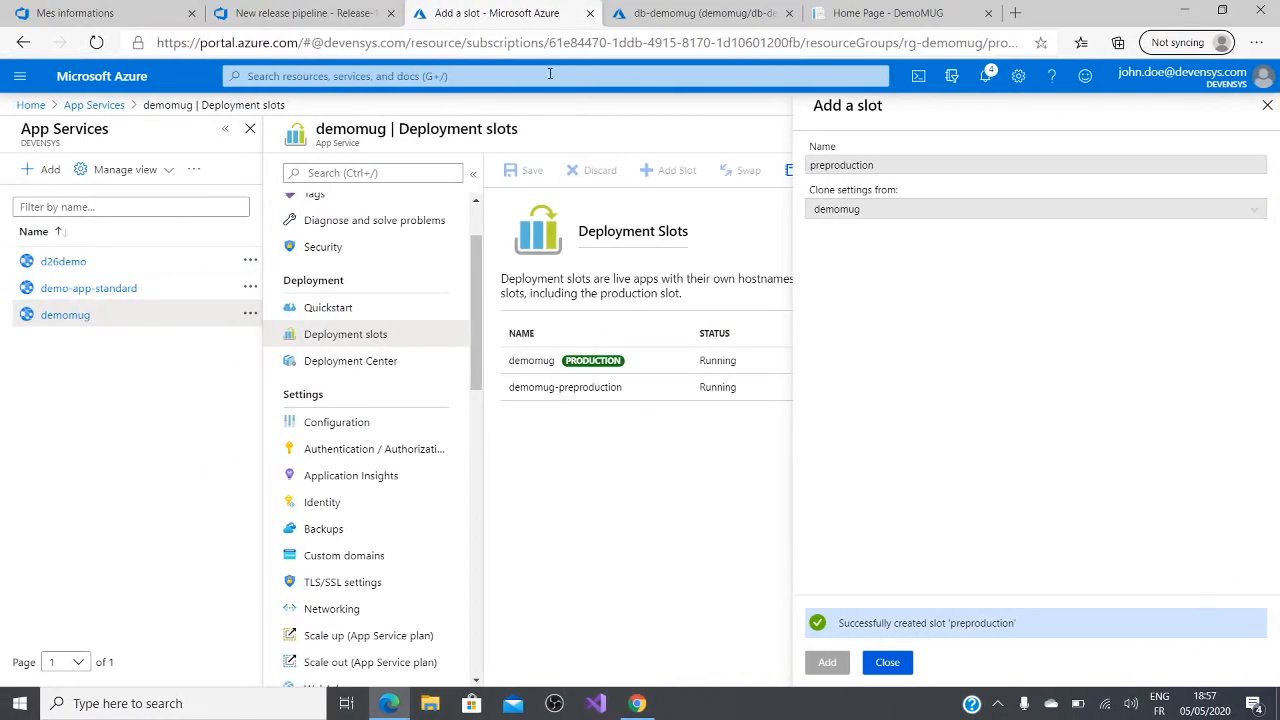
left_click(270, 10)
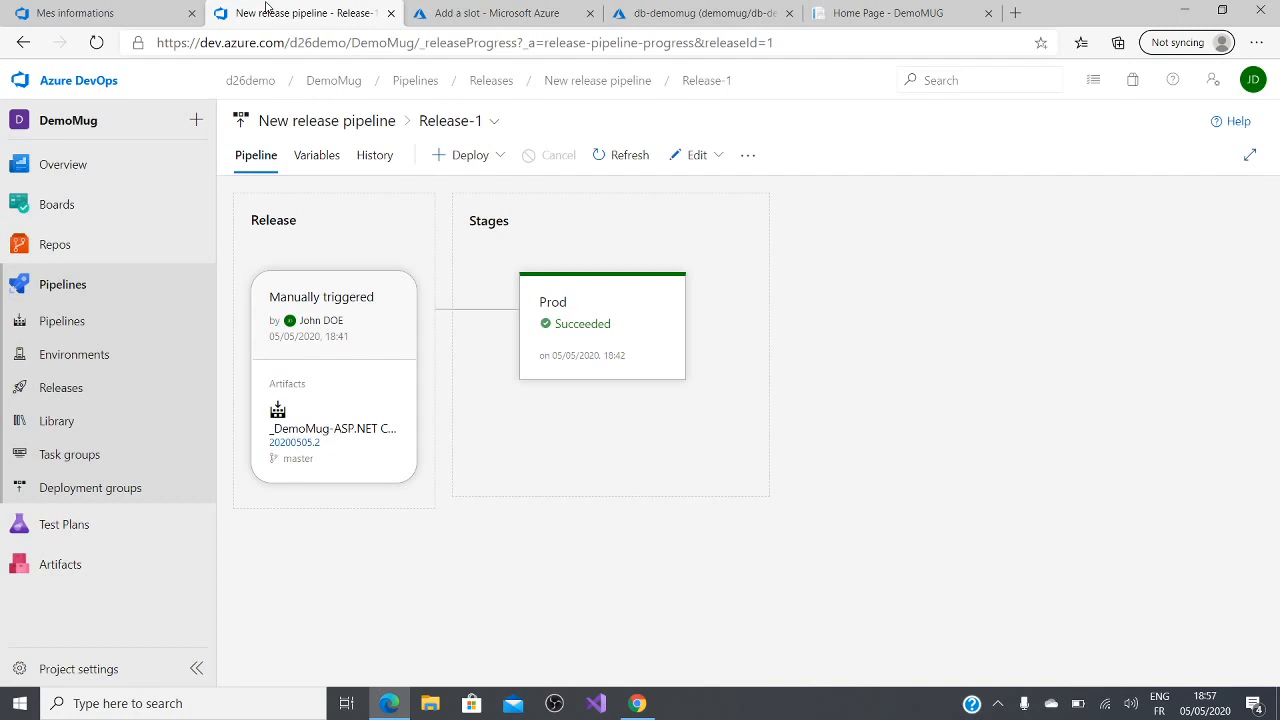
left_click(130, 10)
left_click(225, 12)
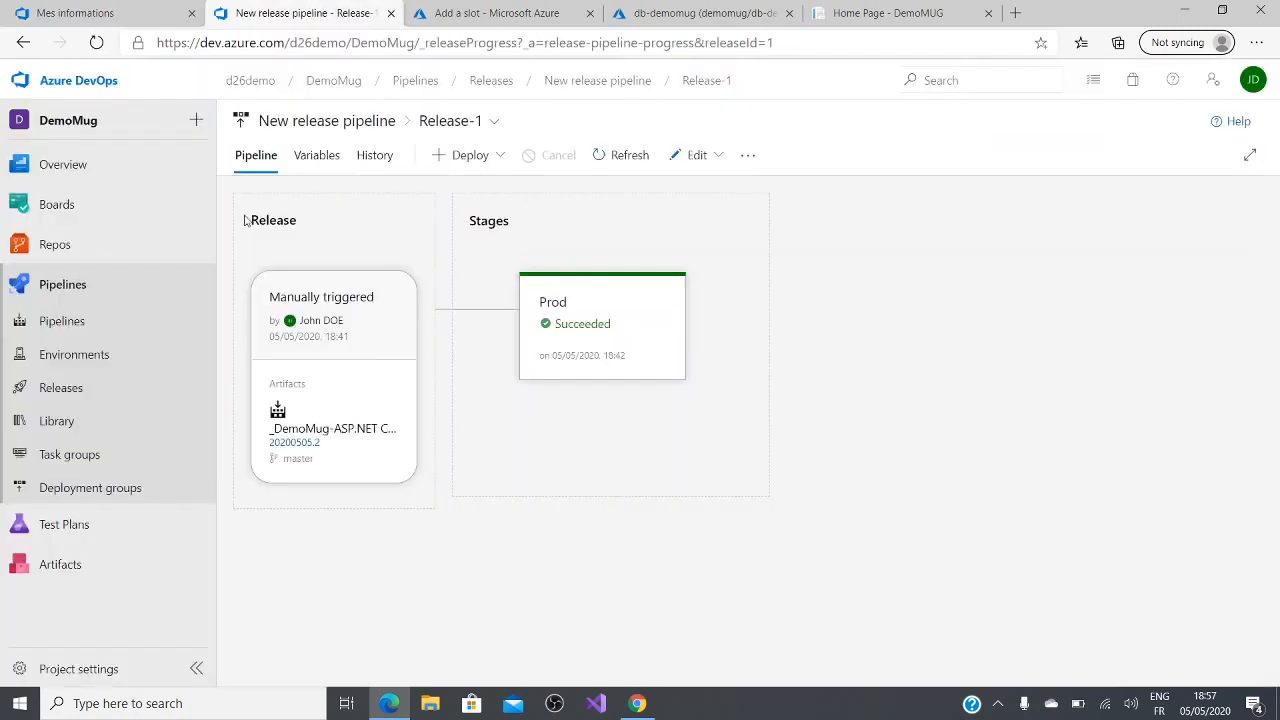
left_click(510, 12)
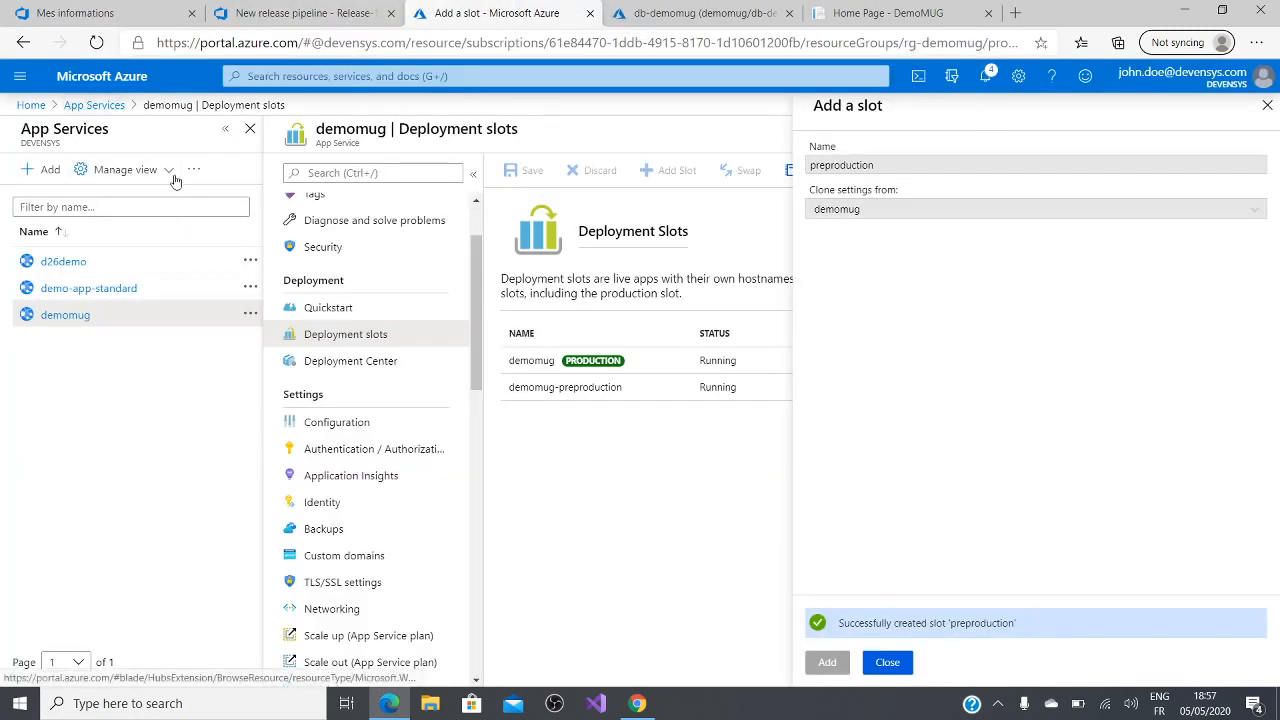
left_click(352, 460)
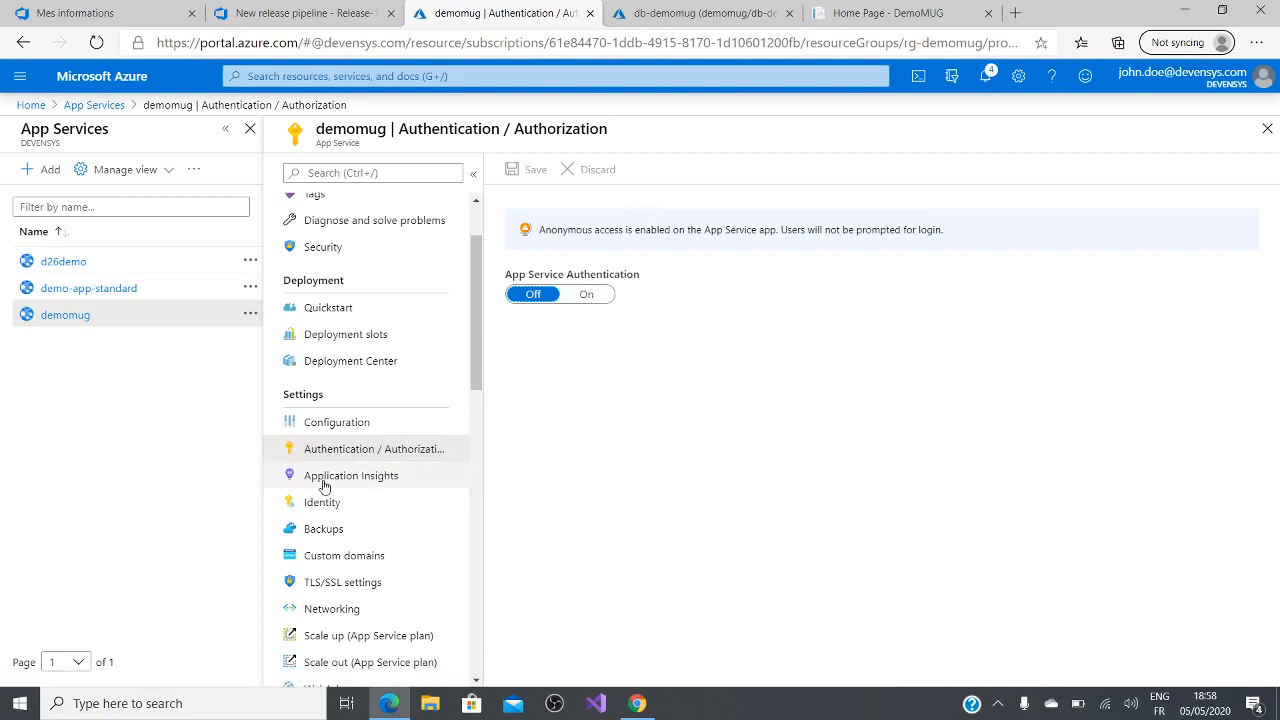
left_click(340, 477)
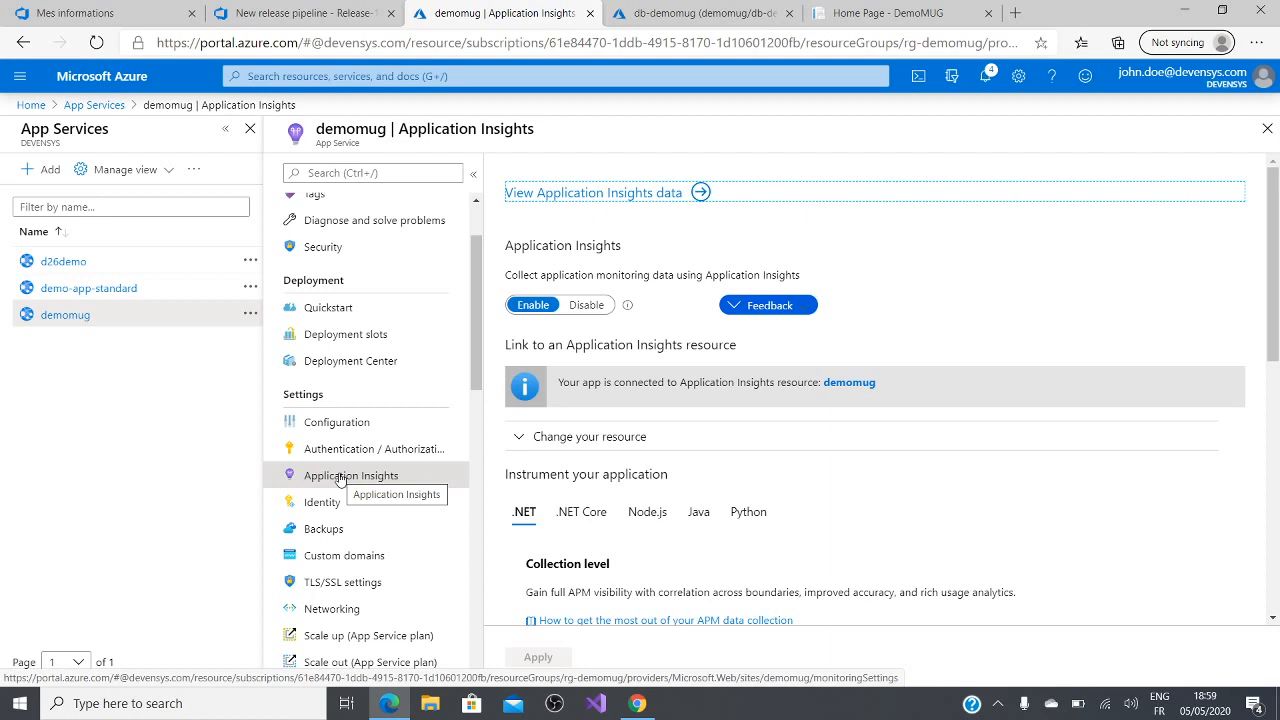
Step: View demomug's Application Insights overview charts and return to the App Service's Application Insights settings
left_click(636, 197)
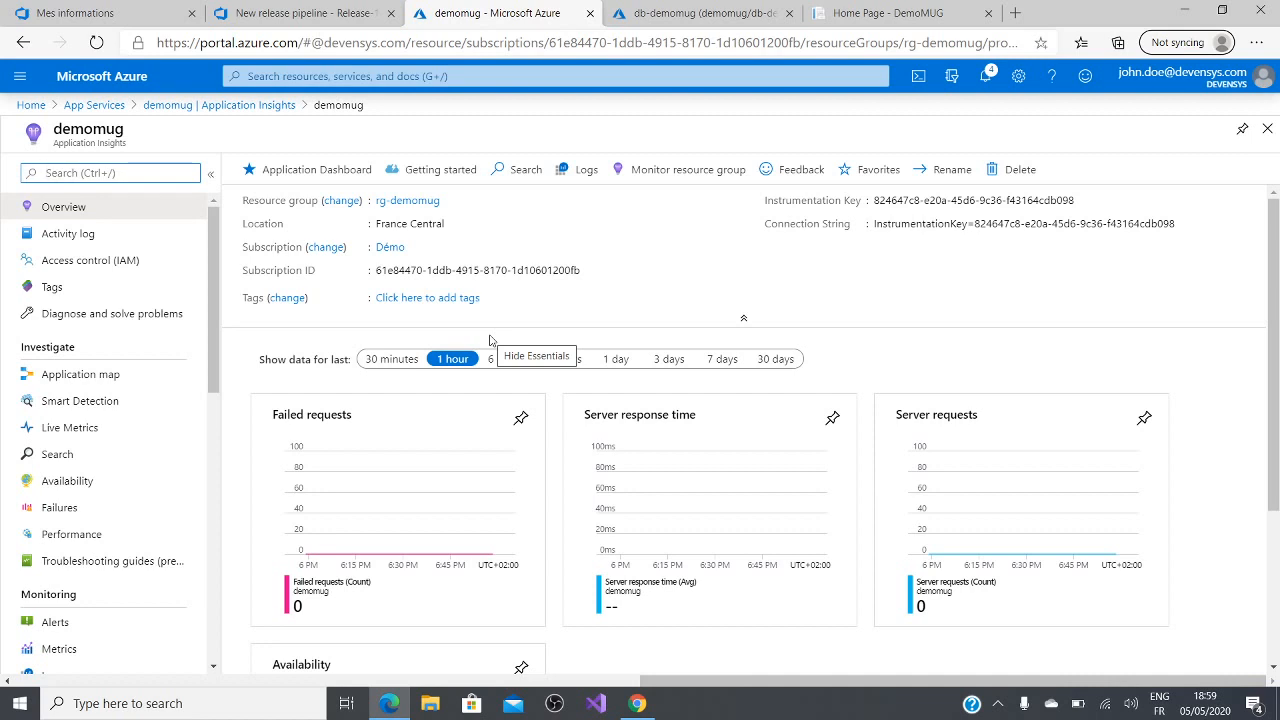
scroll(490, 340, "down", 1)
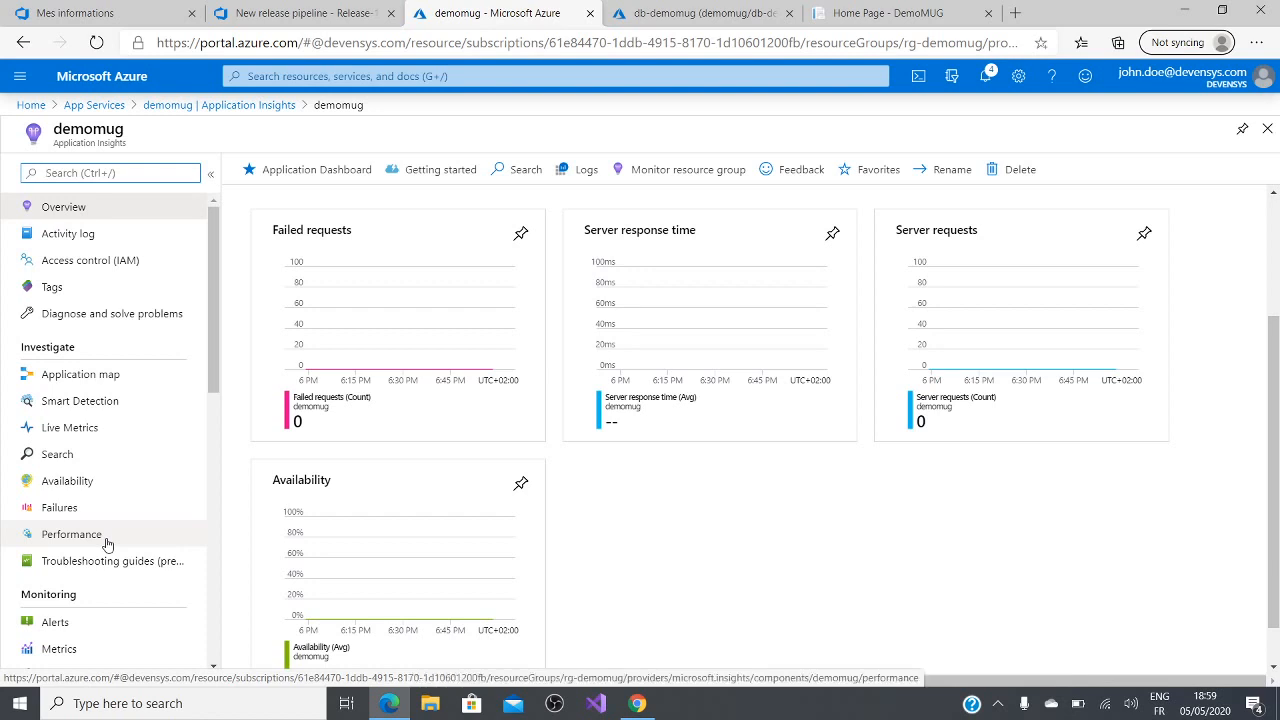
left_click(253, 112)
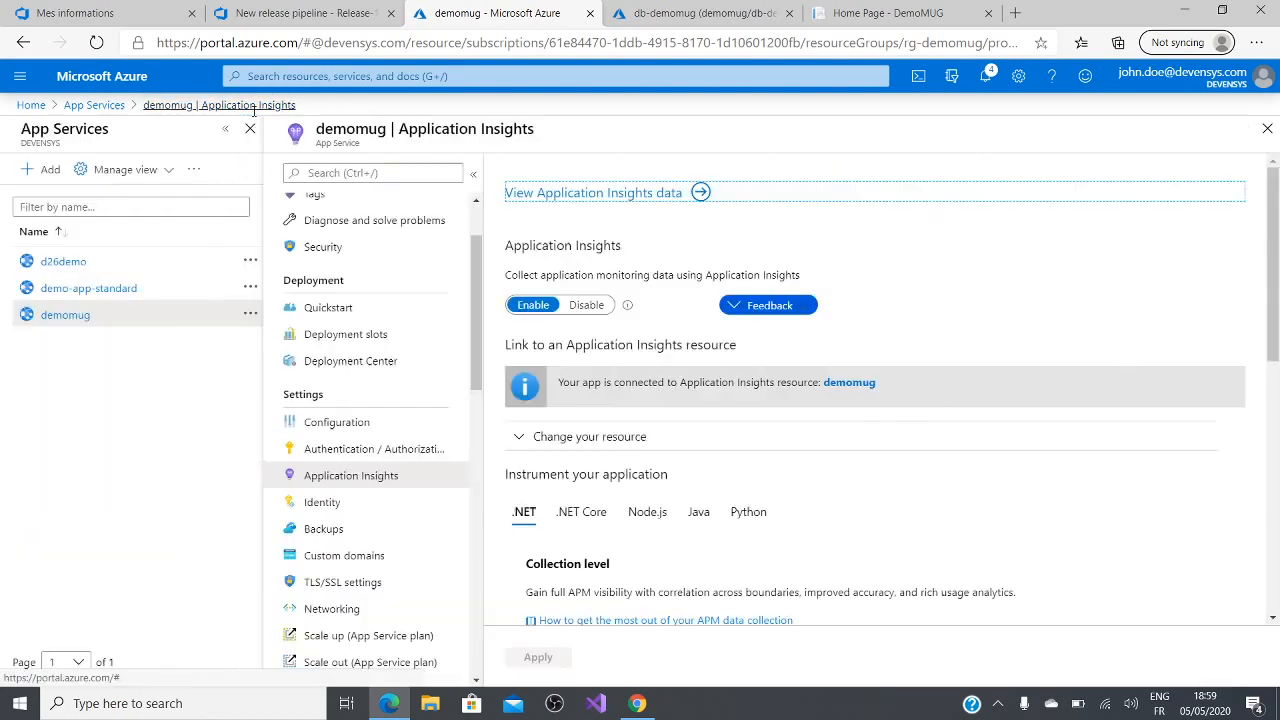
Step: Set the .NET Core collection level to Recommended and turn on the Profiler for demomug
scroll(660, 543, "down", 2)
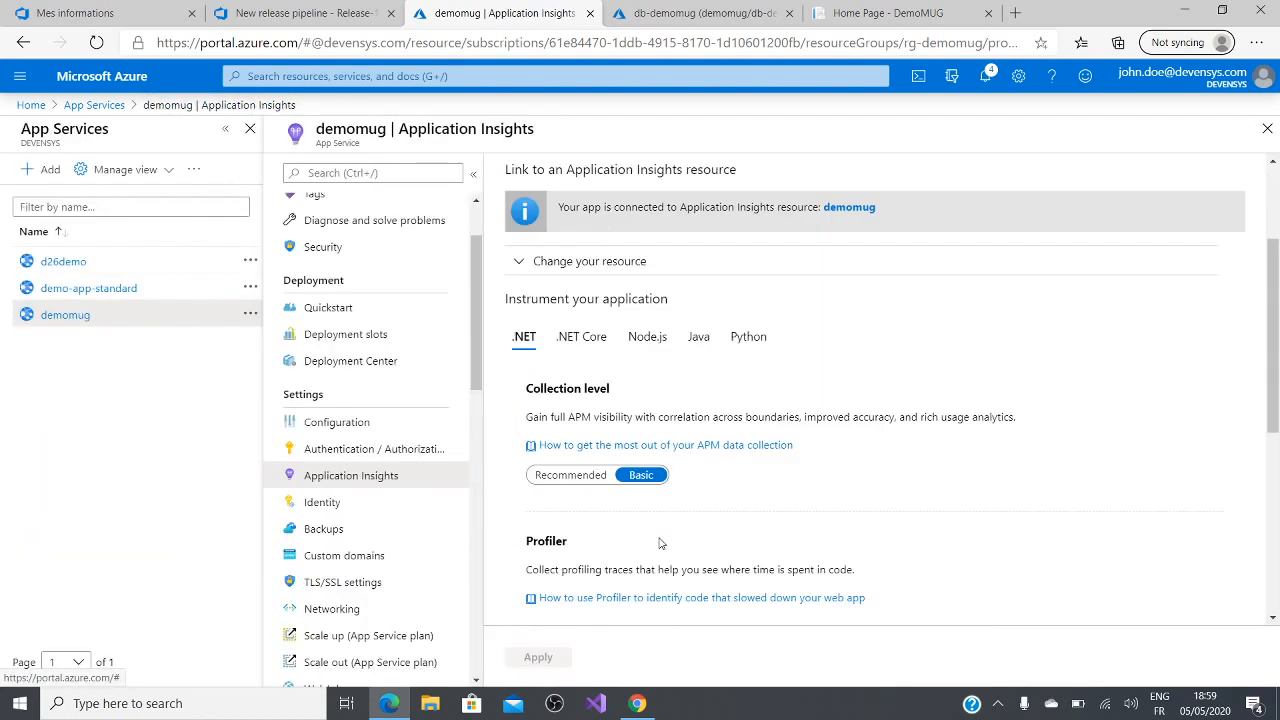
left_click(582, 317)
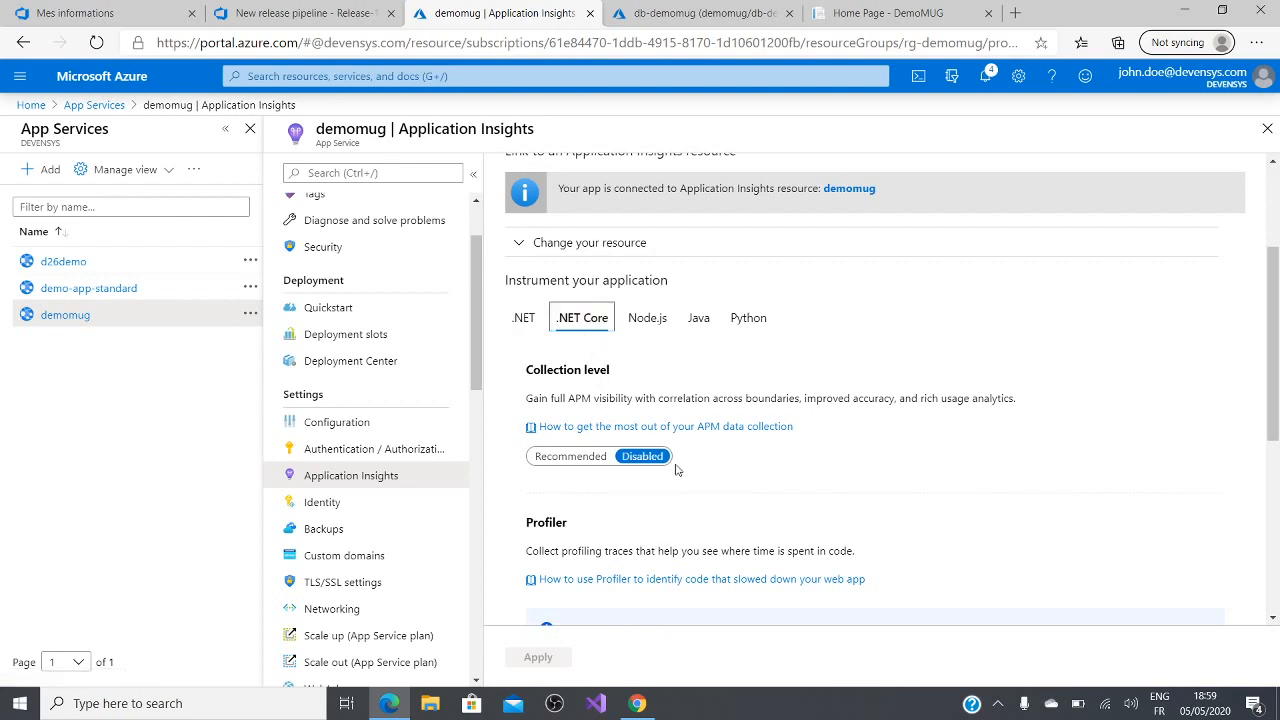
left_click(590, 453)
scroll(589, 456, "down", 1)
left_click(554, 536)
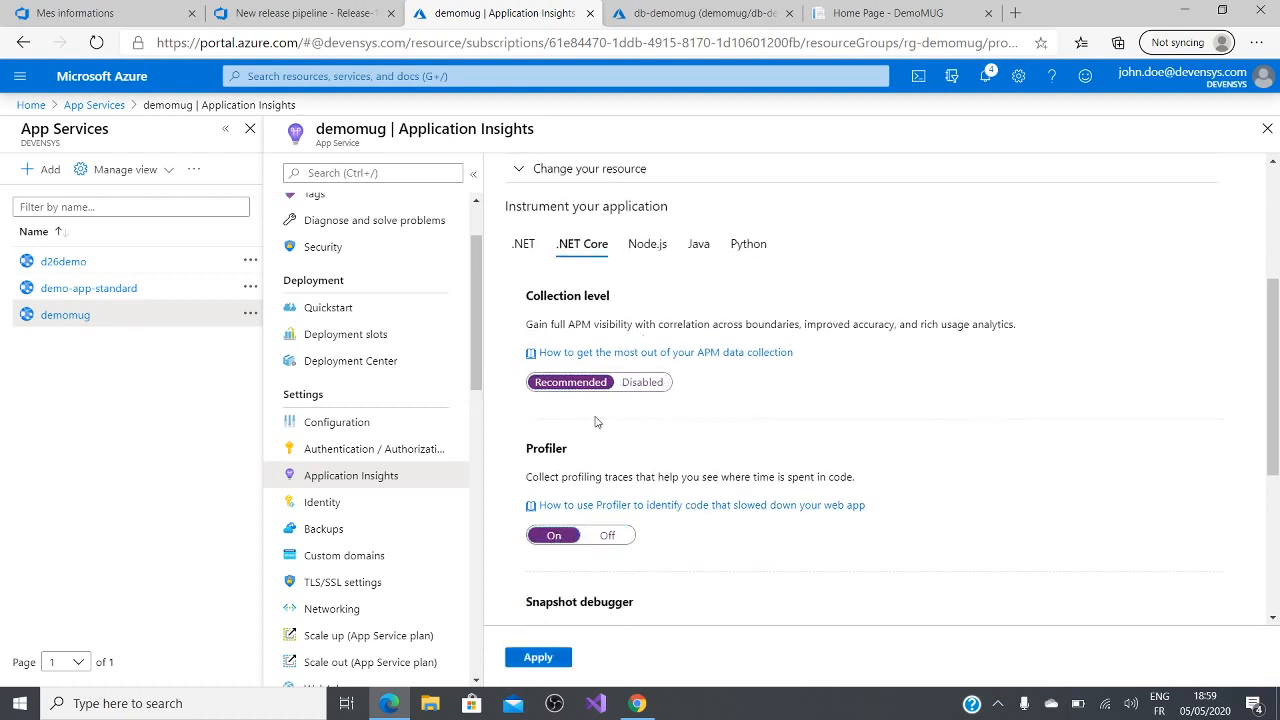
Step: Turn on the .NET Core Snapshot debugger with local variables shown on exceptions, and enable SQL Commands dependency tracking
scroll(596, 421, "down", 2)
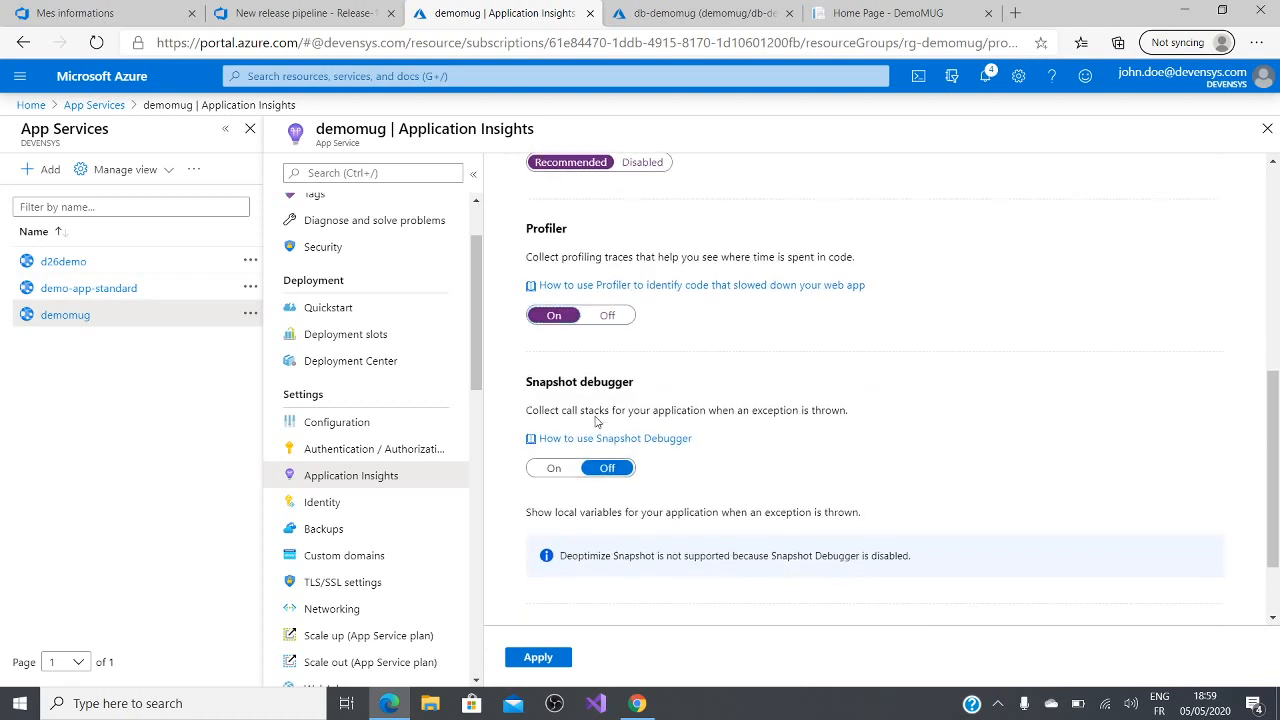
left_click(552, 469)
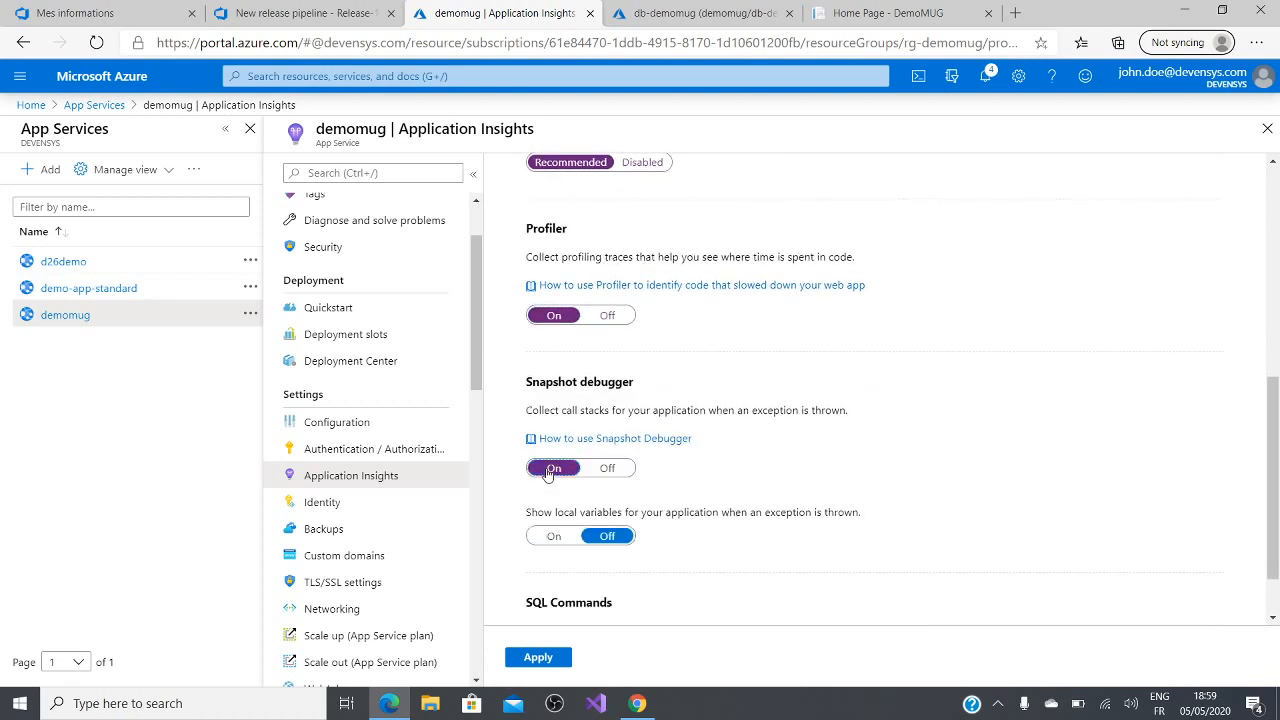
scroll(548, 473, "down", 1)
left_click(554, 469)
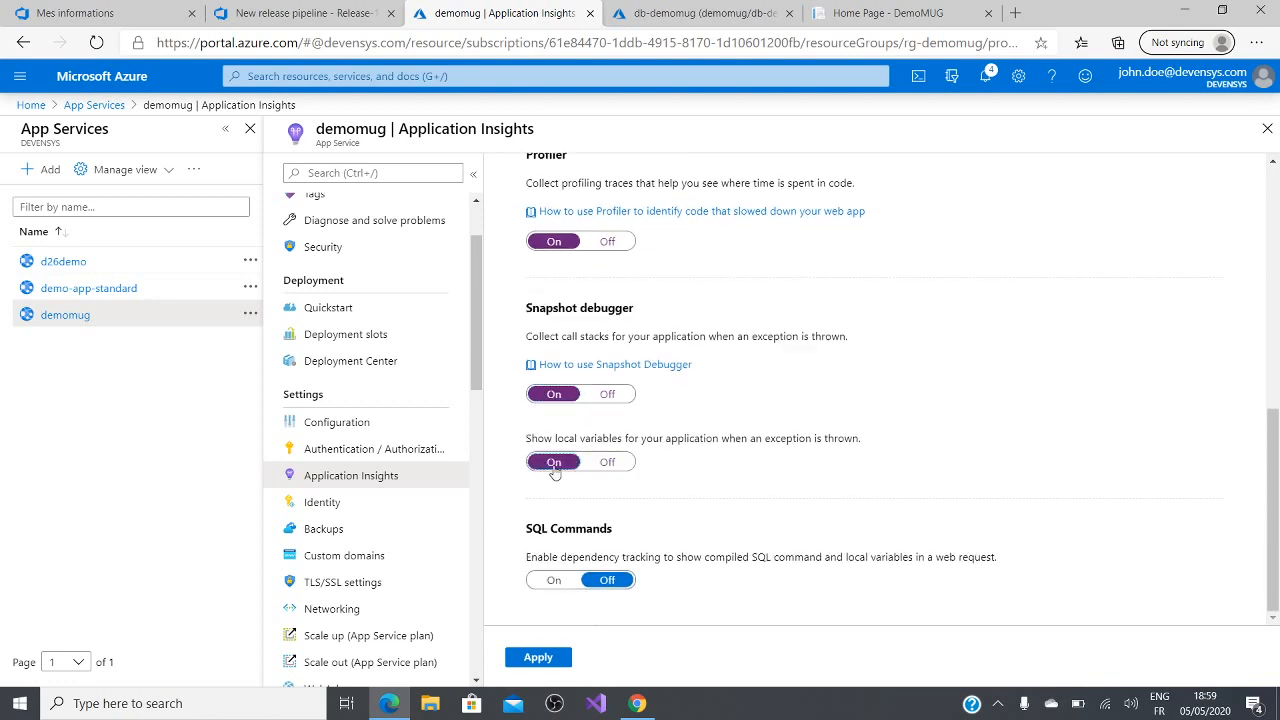
left_click(555, 580)
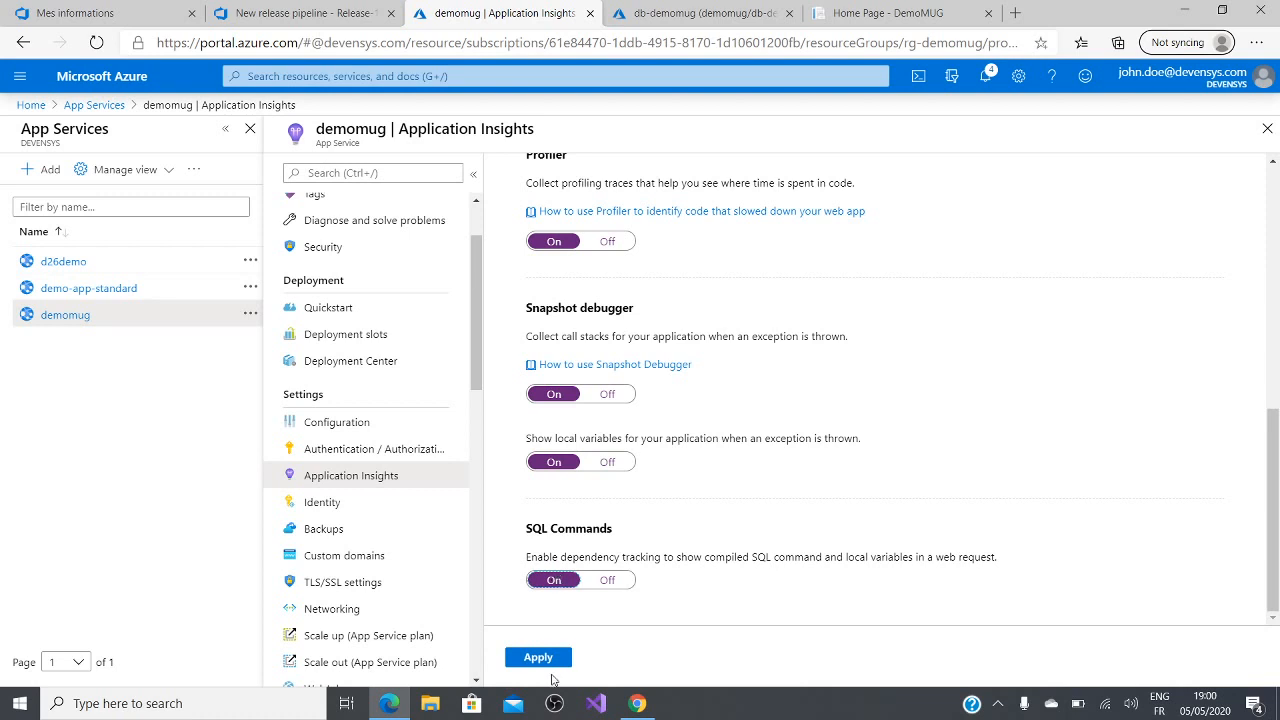
scroll(633, 308, "up", 10)
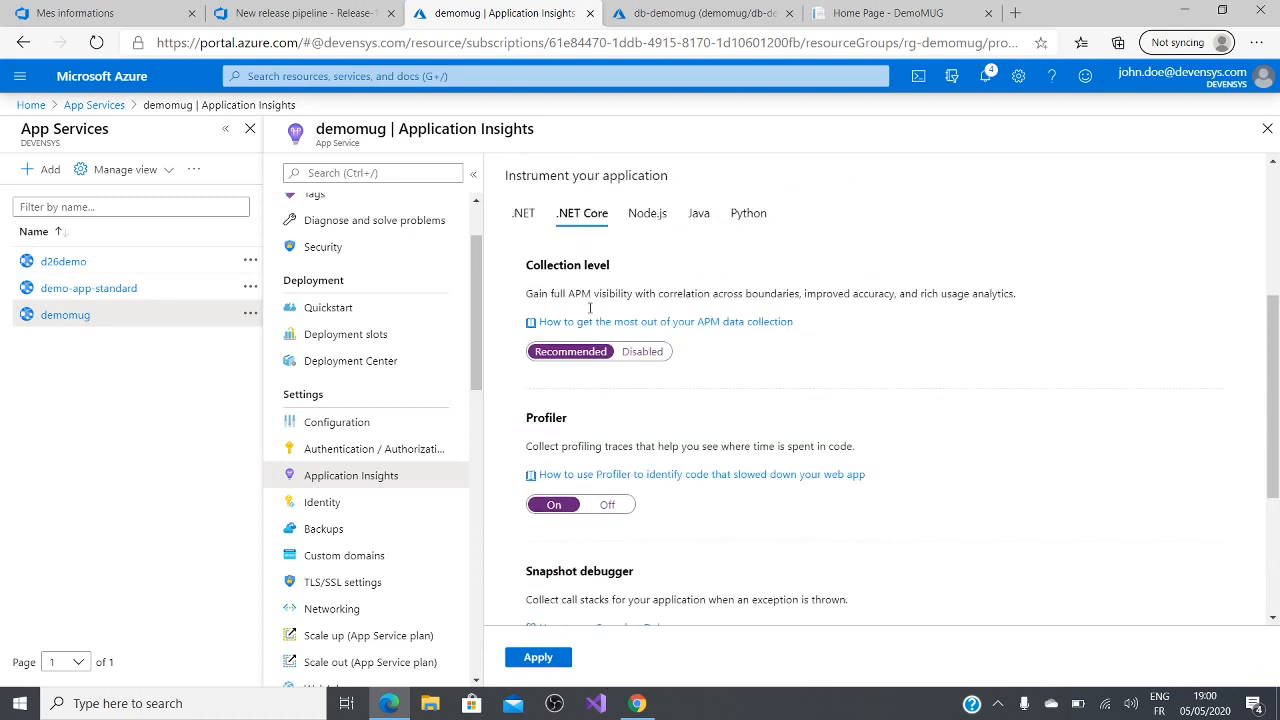